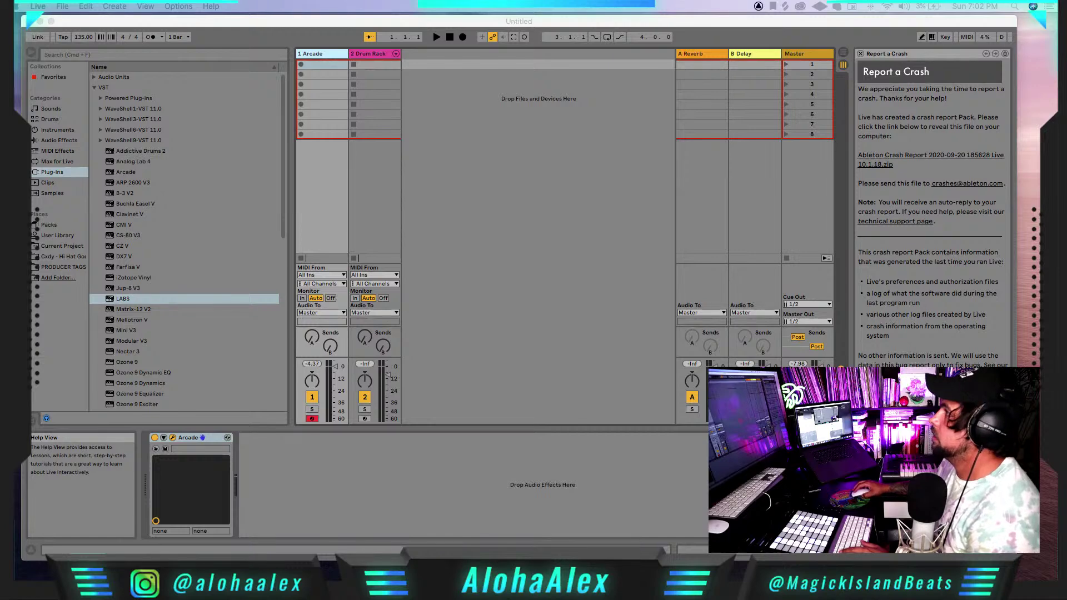
# - Record an 8-bar looping MIDI clip in the first slot of the Arcade track
pyautogui.click(315, 57)
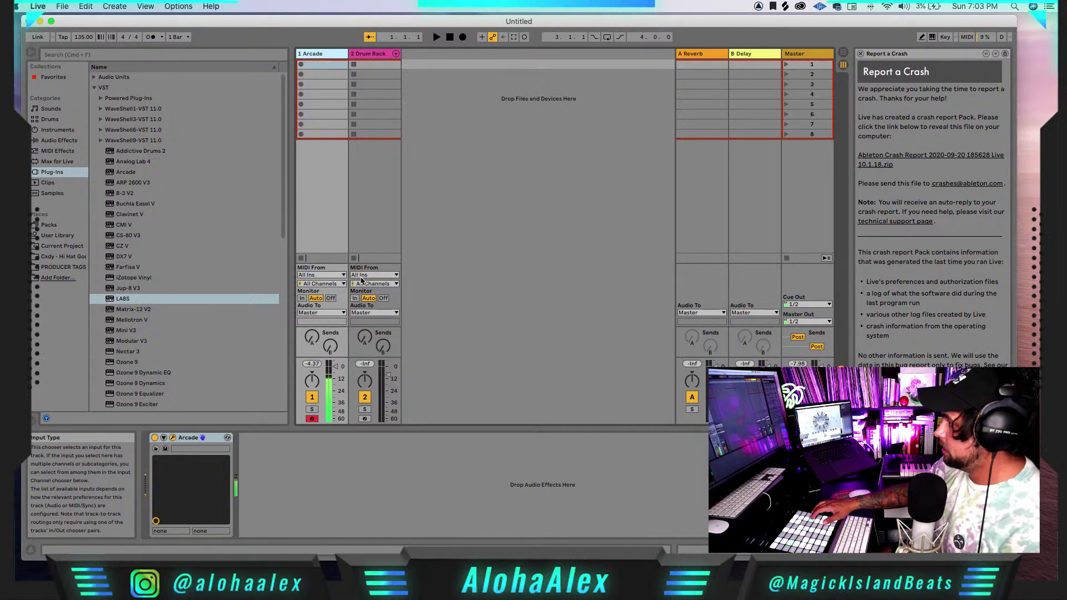
pyautogui.click(301, 65)
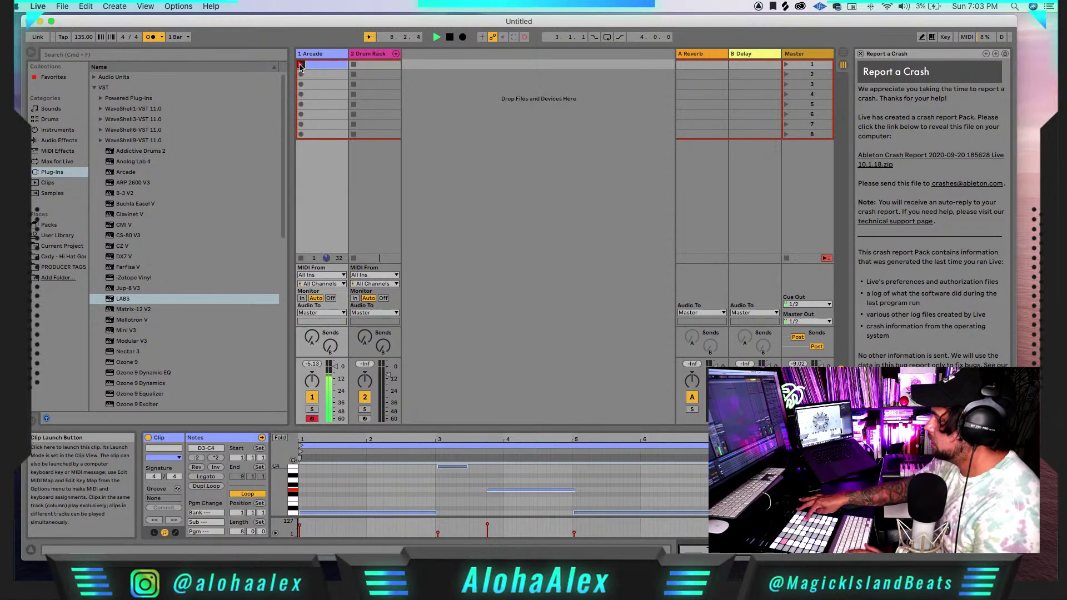
pyautogui.click(300, 65)
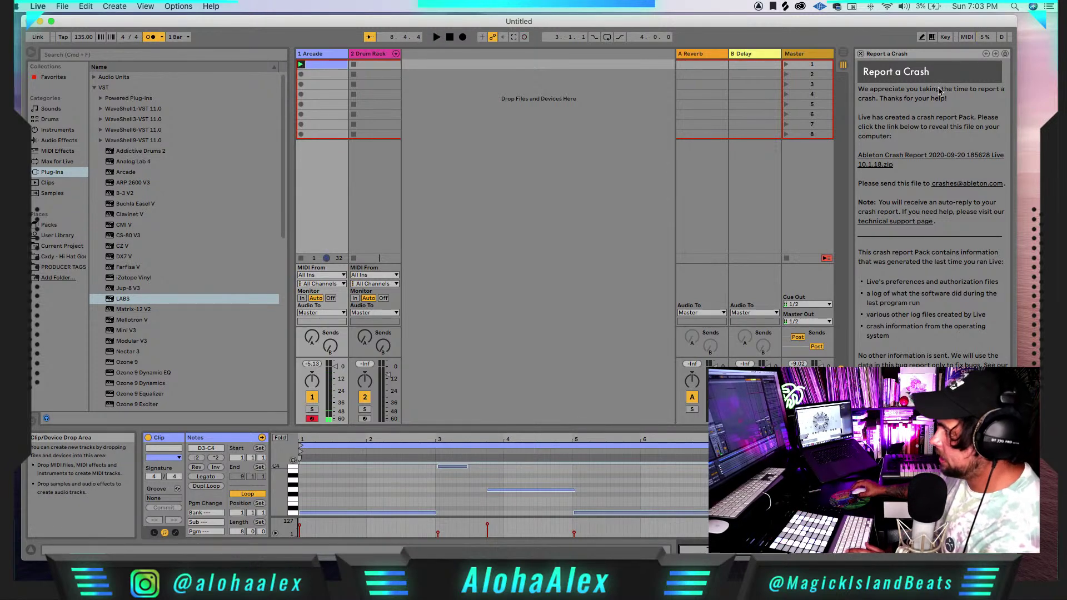
# - View the Arcade instrument's Trenchtown bassline preset, reposition its window and close it
pyautogui.moveTo(1057, 61); pyautogui.dragTo(452, 29)
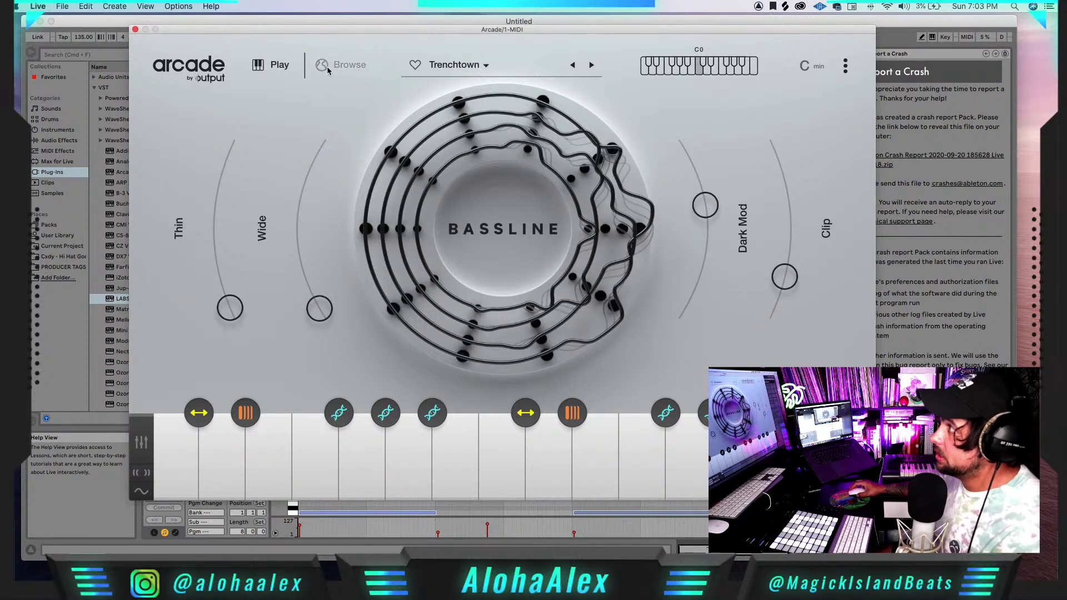
pyautogui.moveTo(322, 33)
pyautogui.mouseDown()
pyautogui.moveTo(336, 146)
pyautogui.moveTo(339, 29)
pyautogui.mouseUp()
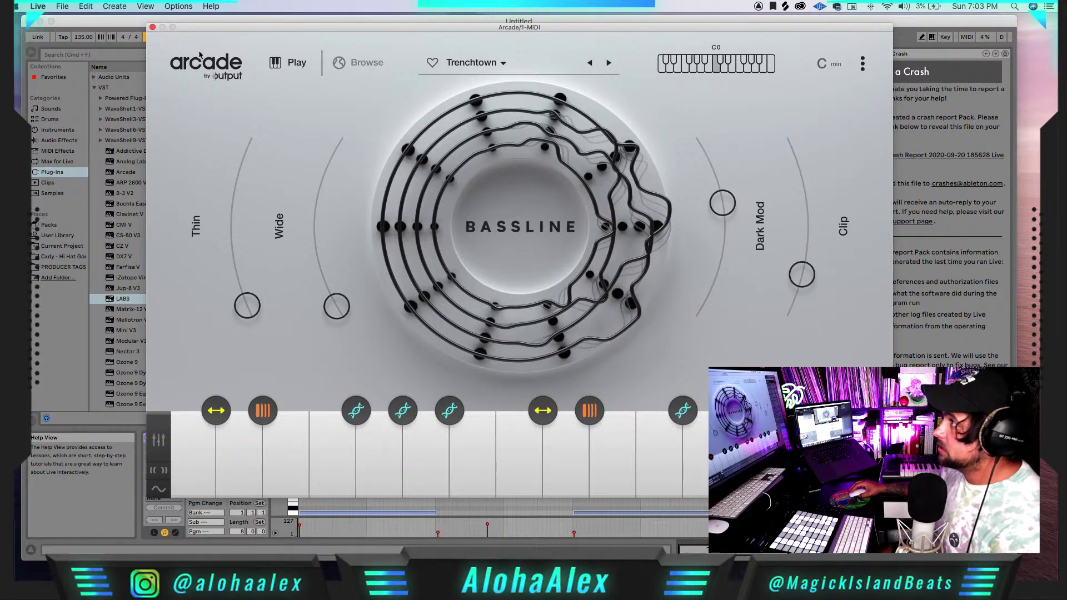
pyautogui.click(153, 28)
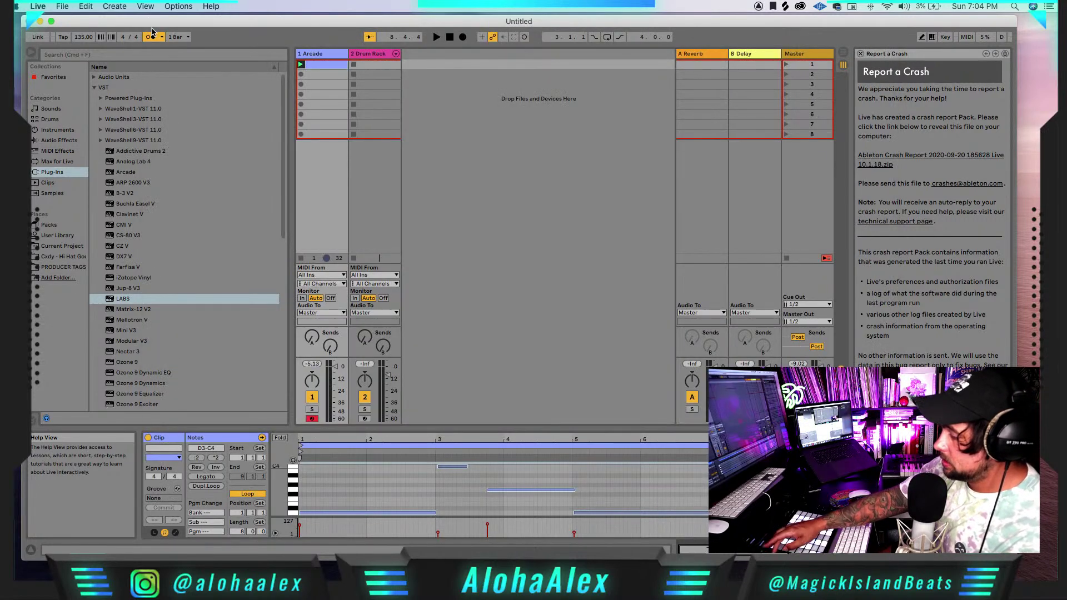
# - Play back the recorded Arcade clip to check it and stop playback
pyautogui.press('space')
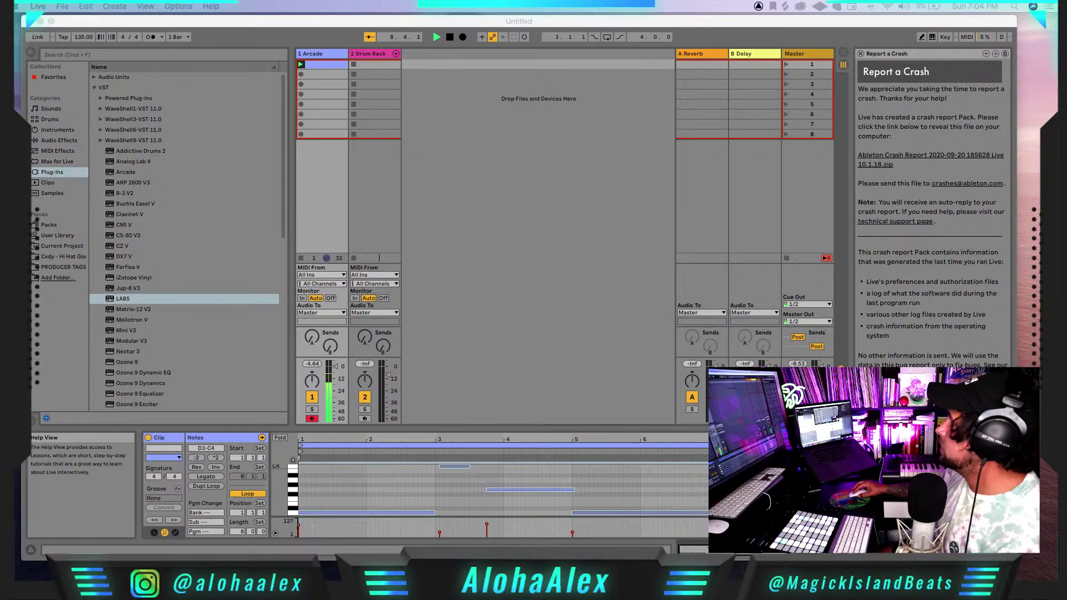
pyautogui.click(356, 21)
pyautogui.press('space')
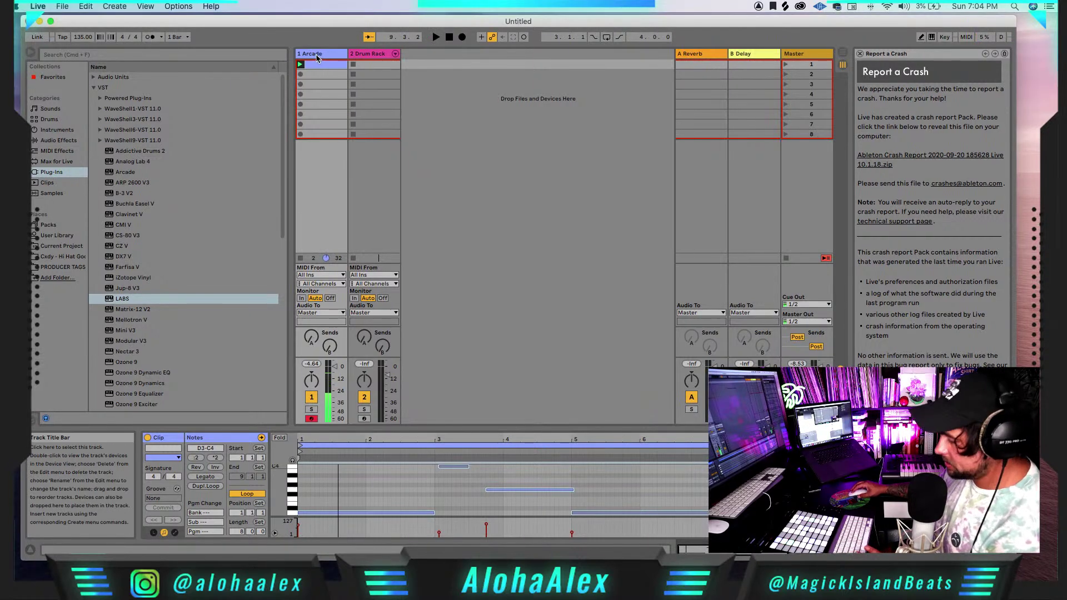
# - Try freezing the Arcade track and undo the freeze
pyautogui.rightClick(317, 58)
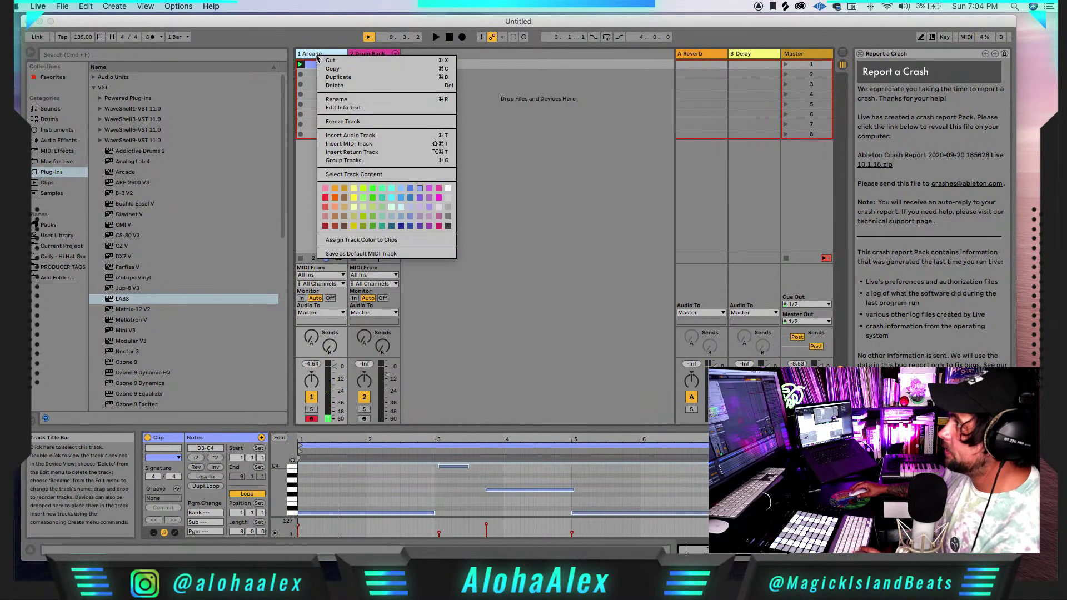
pyautogui.click(375, 121)
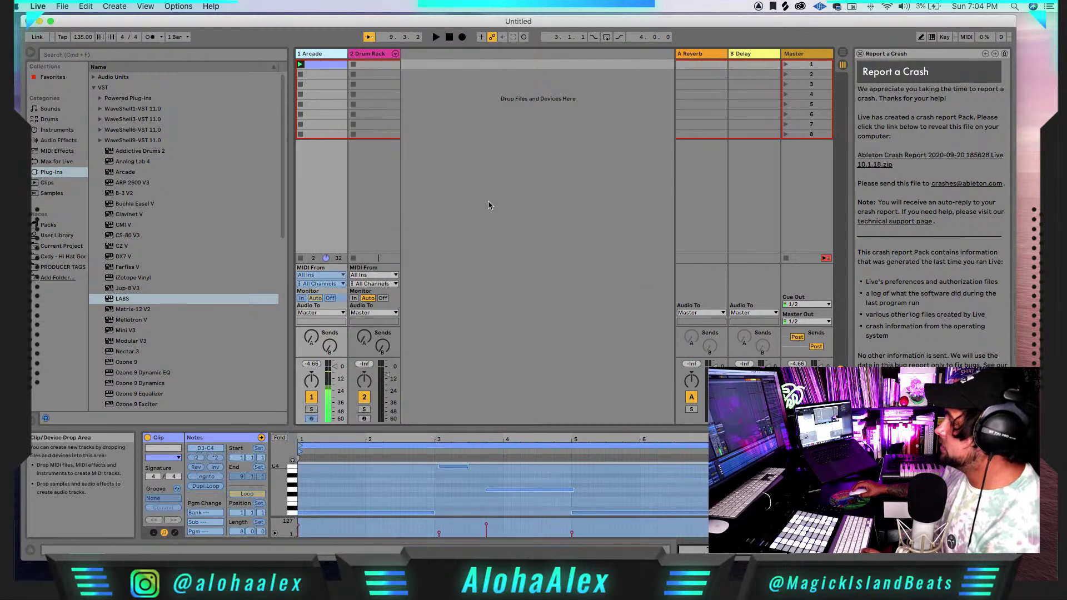
pyautogui.press('super+z')
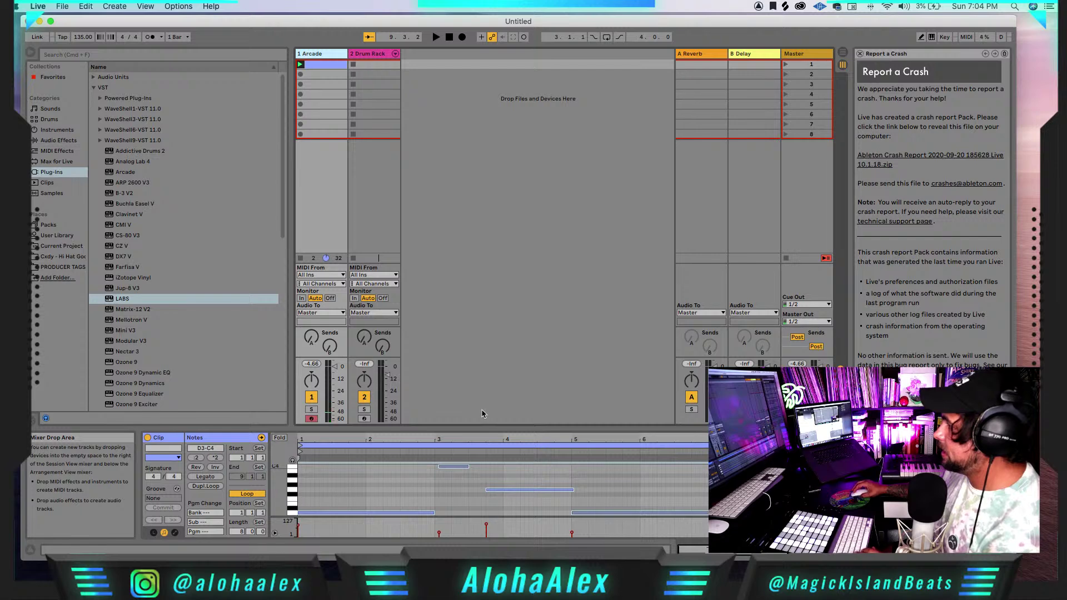
# - Quantize the notes of the Arcade clip to a fixed grid value at 100%, adjusting only the note starts
pyautogui.click(450, 491)
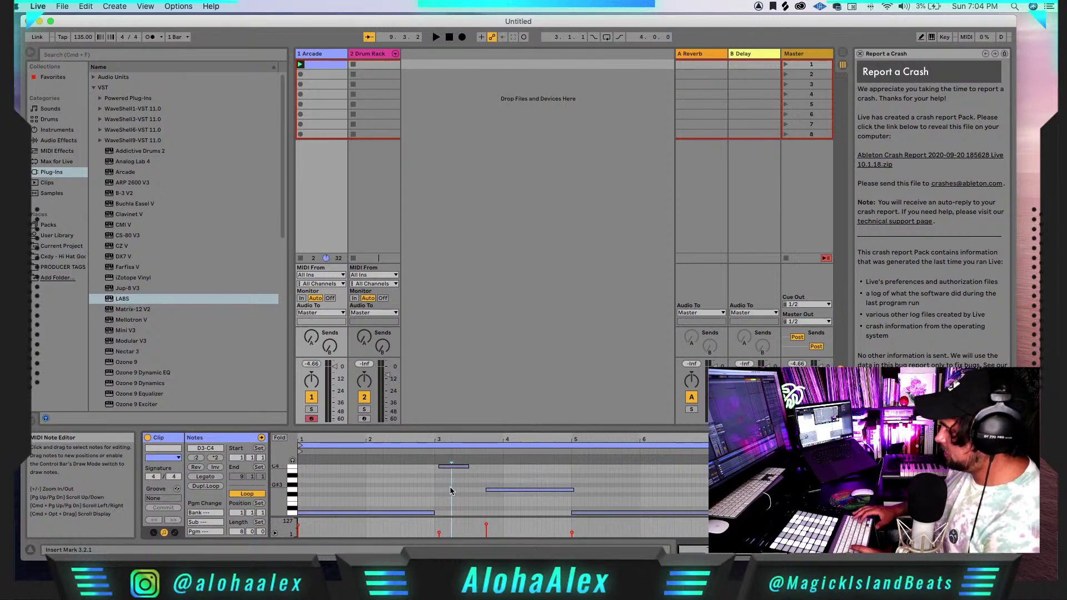
pyautogui.press('super+shift+u')
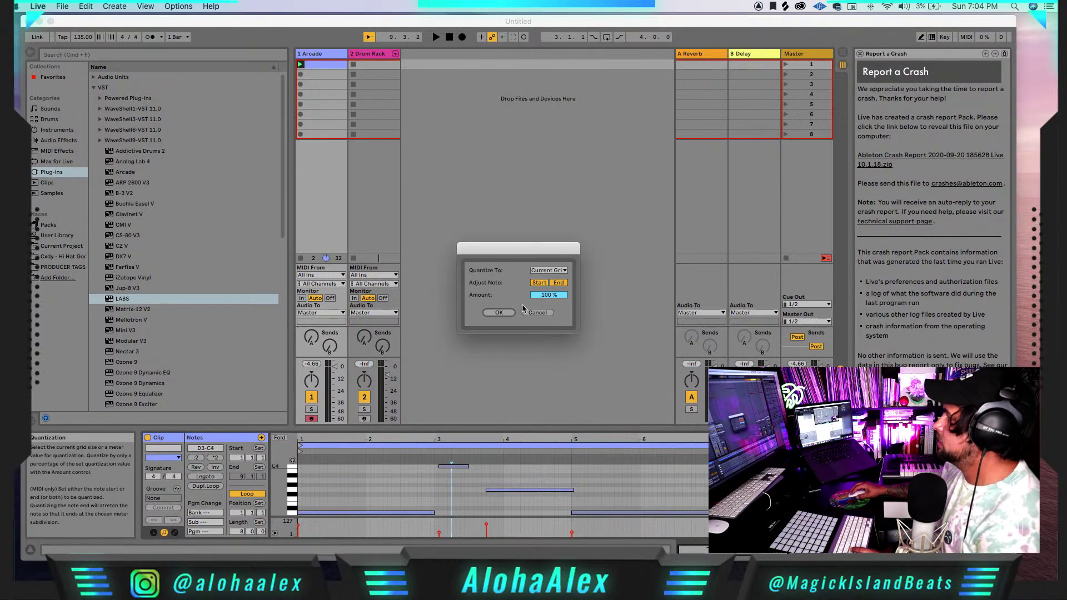
pyautogui.click(558, 284)
pyautogui.click(563, 271)
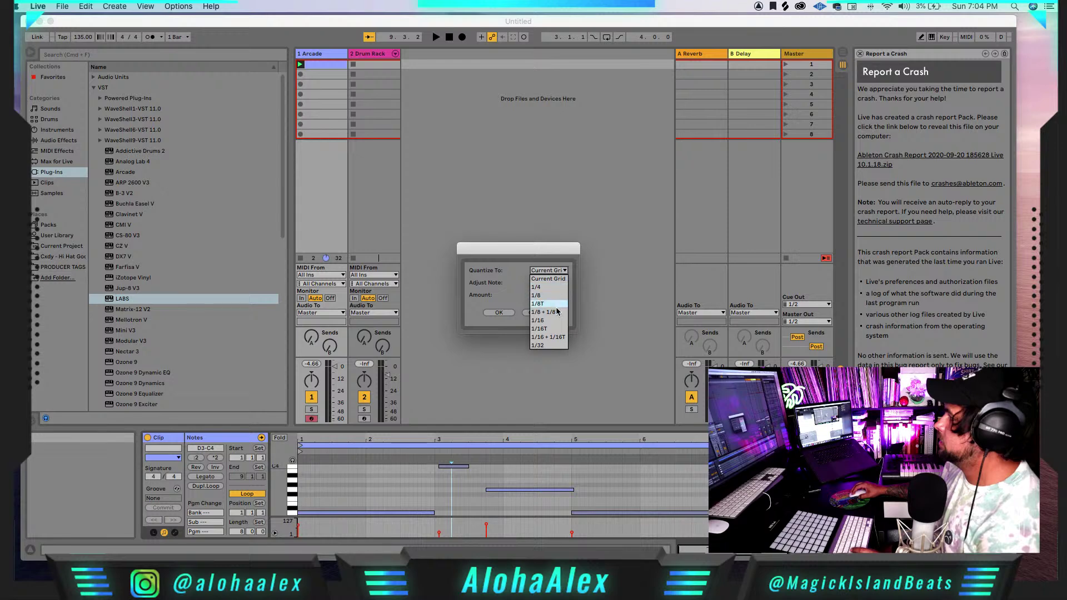
pyautogui.click(557, 300)
pyautogui.click(500, 312)
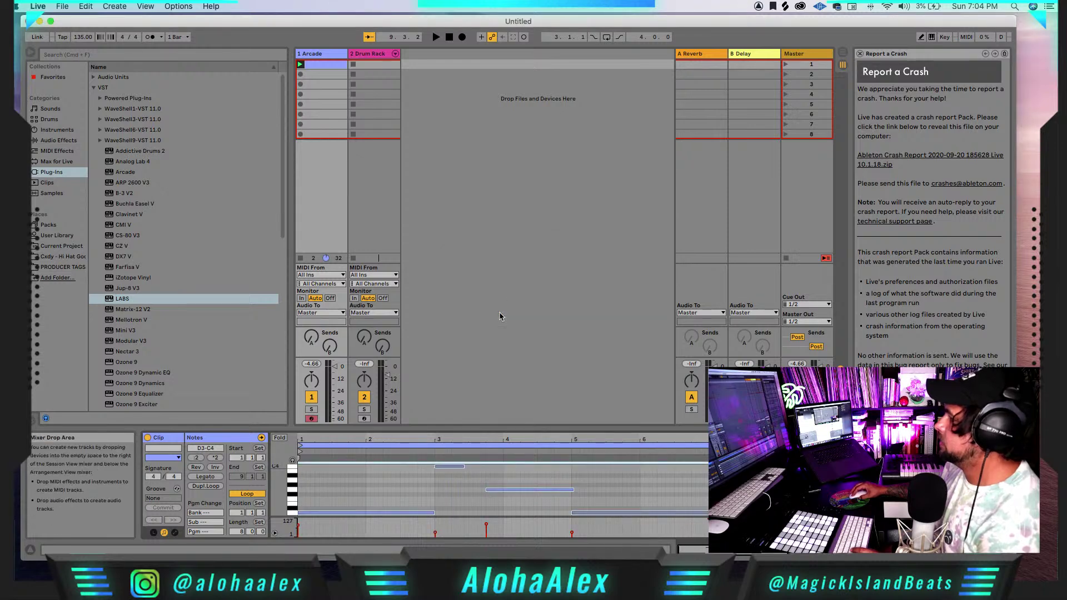
# - Play the quantized Arcade clip and trim the end of the G3 note to 5.1.1
pyautogui.press('space')
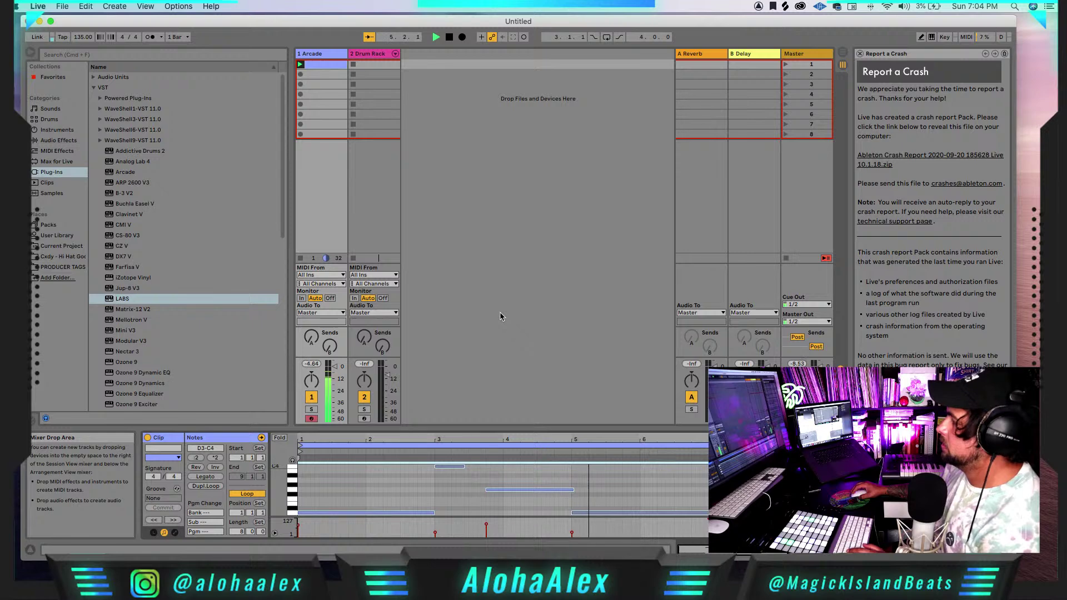
pyautogui.click(584, 491)
pyautogui.click(572, 490)
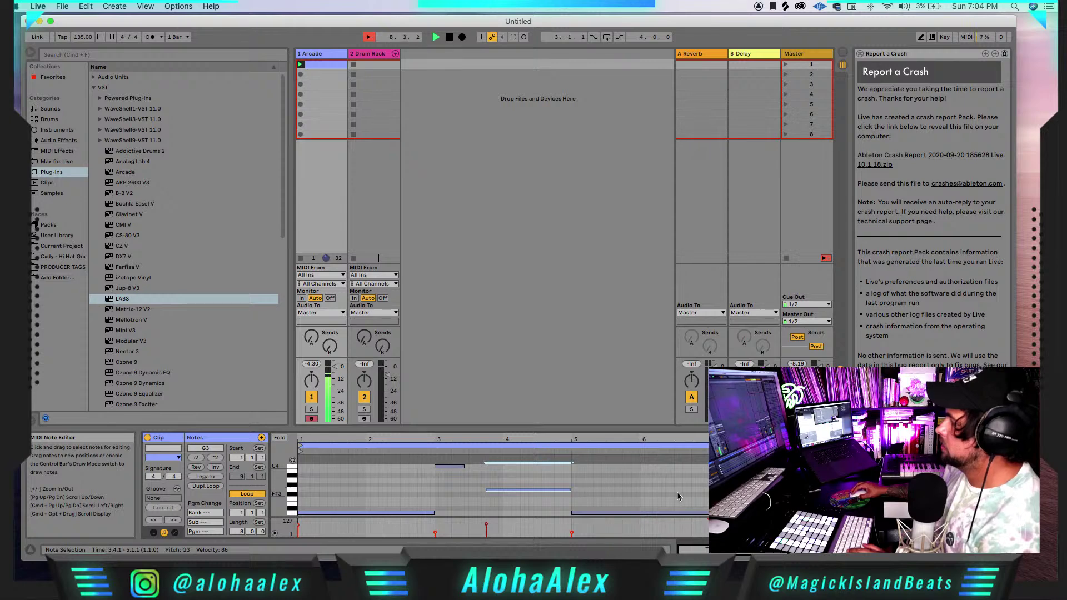
# - Freeze and flatten the Arcade track into audio and play back the resulting clip
pyautogui.rightClick(331, 59)
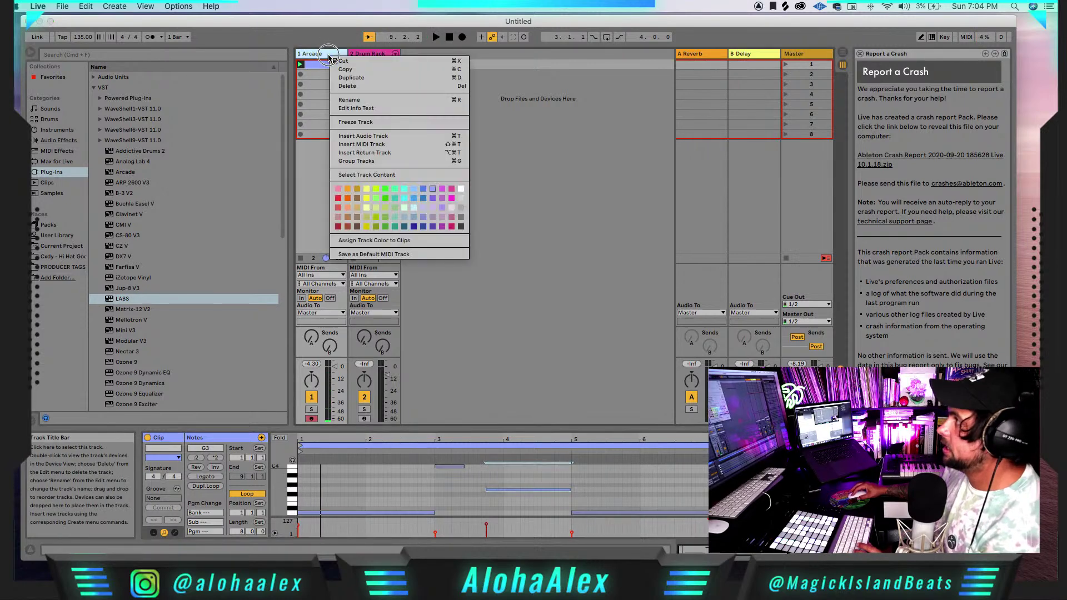
pyautogui.click(400, 128)
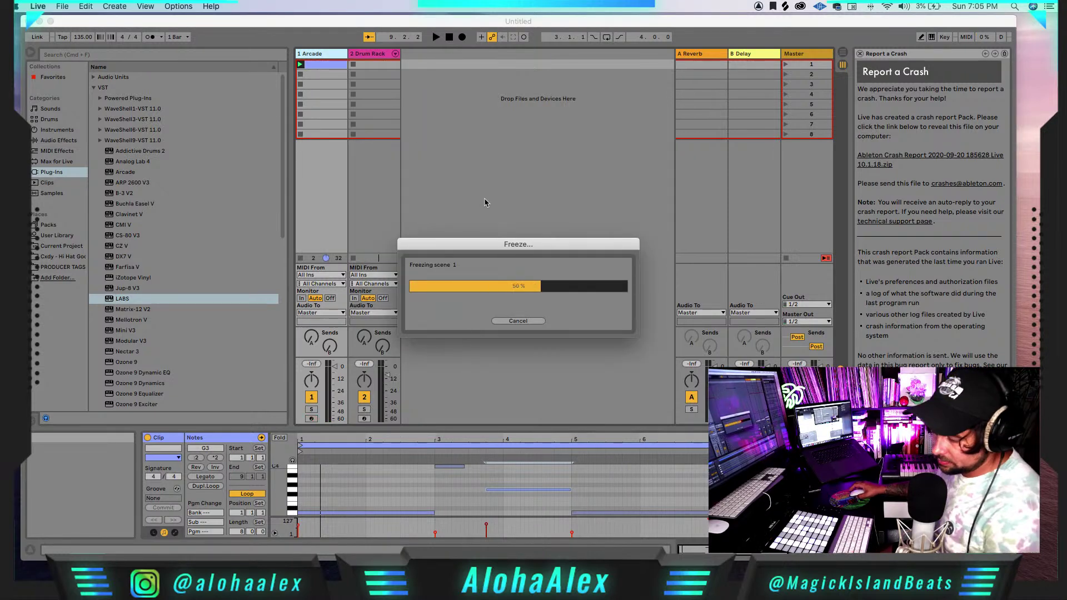
pyautogui.rightClick(320, 58)
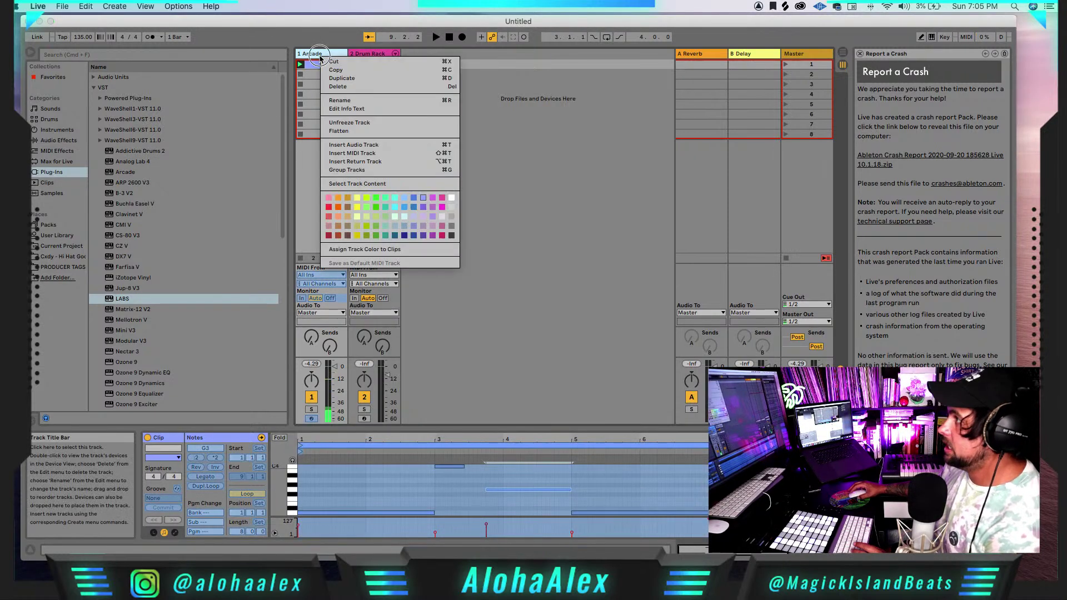
pyautogui.click(389, 131)
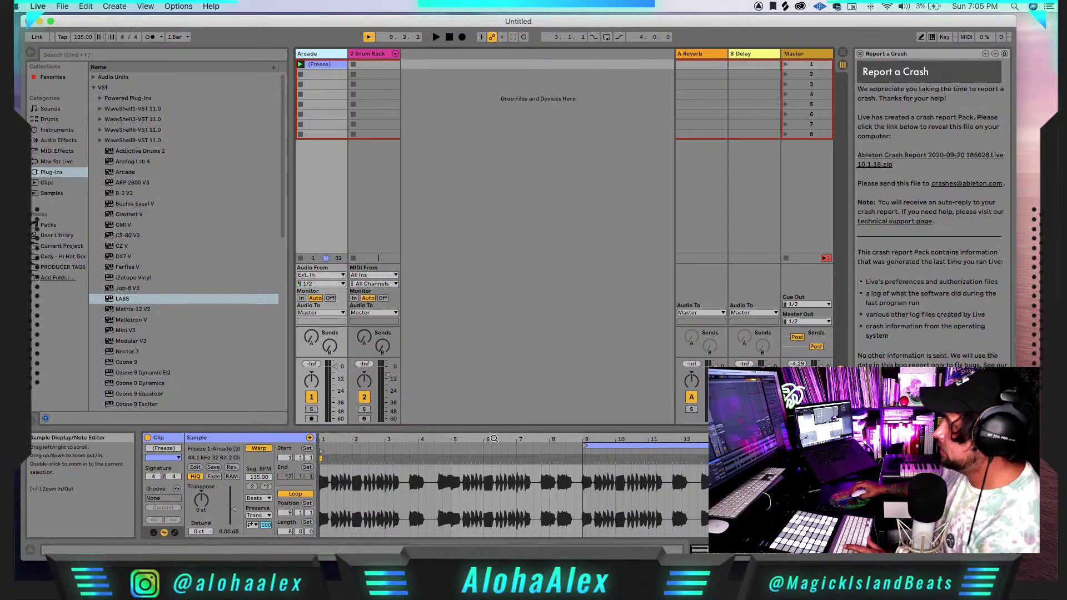
pyautogui.press('space')
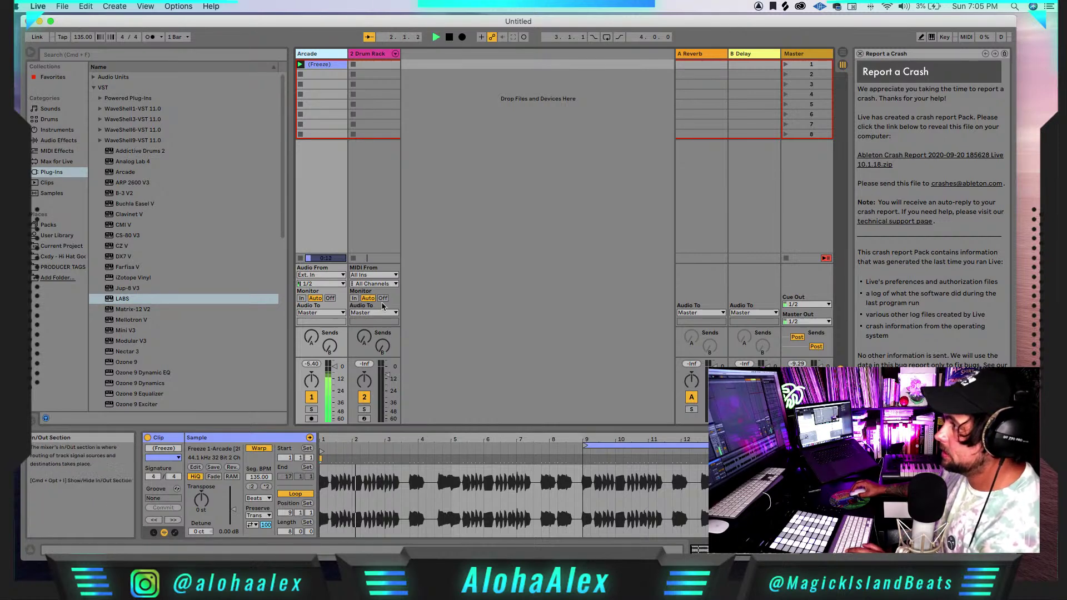
pyautogui.press('space')
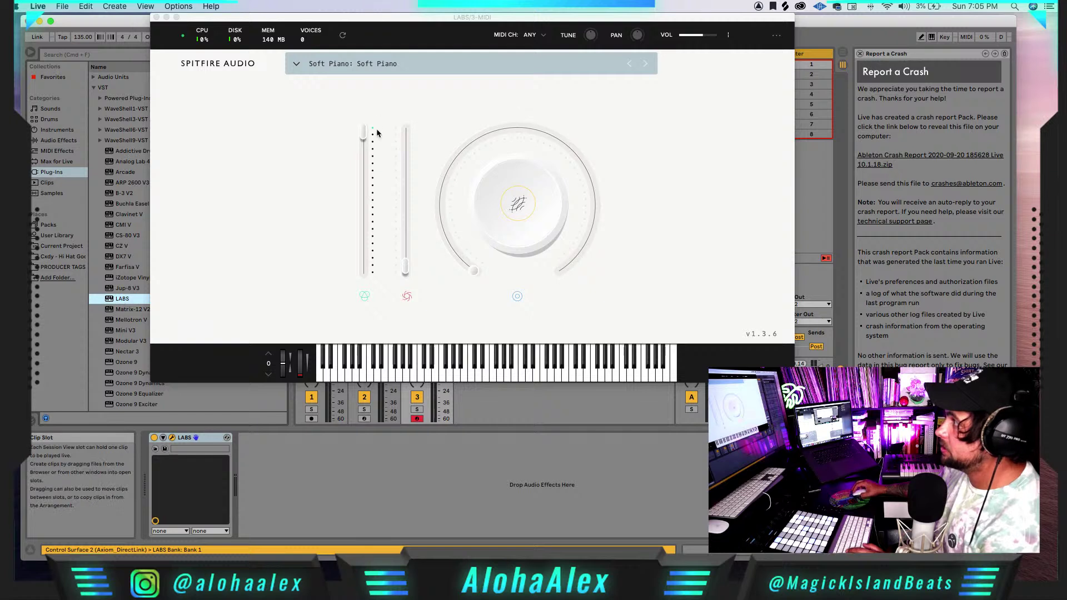
# - Raise the LABS Soft Piano's second slider close to maximum, turn its large dial up to just under halfway and close the instrument window
pyautogui.moveTo(408, 267); pyautogui.dragTo(410, 142)
pyautogui.moveTo(474, 271); pyautogui.dragTo(468, 144)
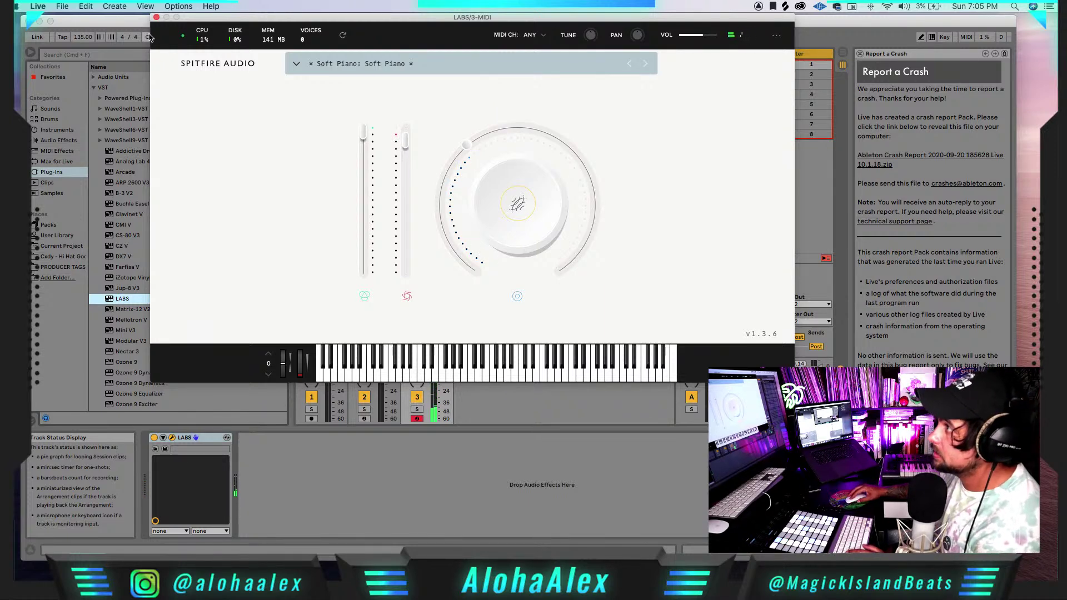
pyautogui.click(157, 16)
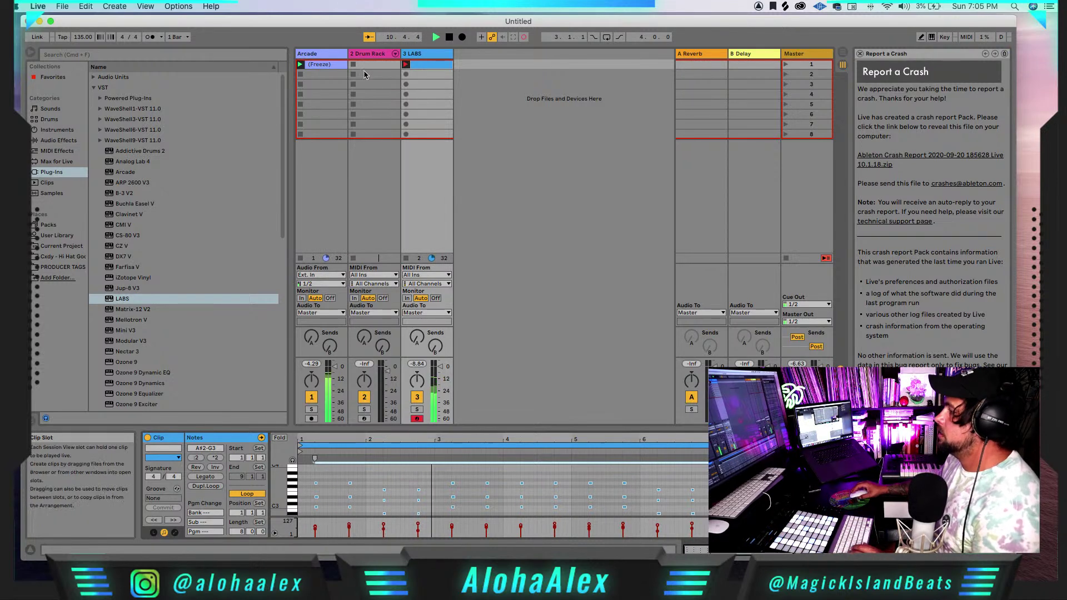
# - Stop playback and move the LABS track between the Arcade and Drum Rack tracks
pyautogui.press('space')
pyautogui.moveTo(422, 56); pyautogui.dragTo(370, 56)
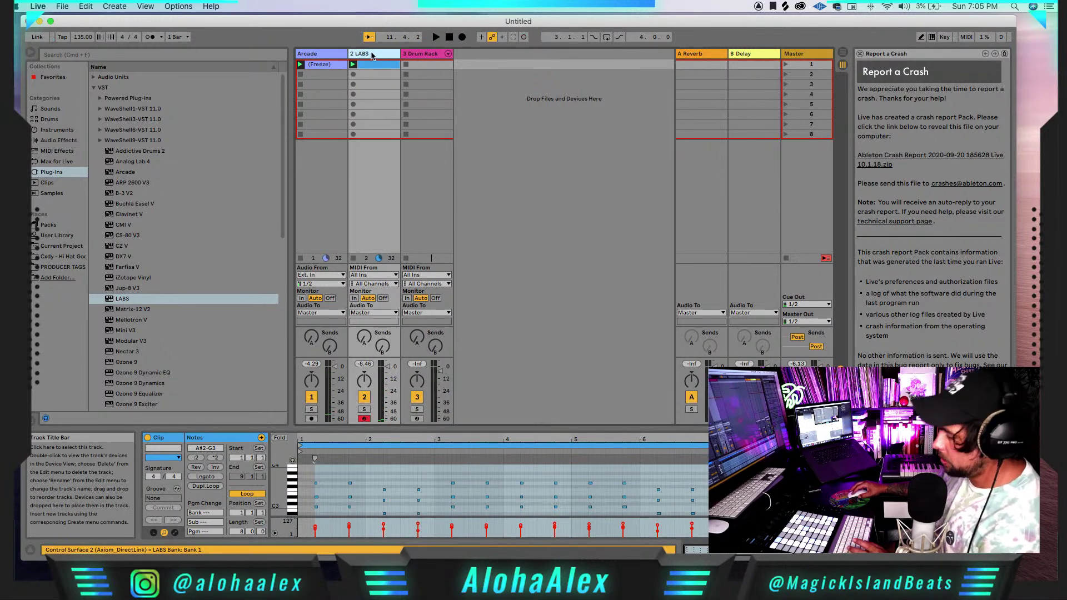
# - Try freezing the LABS track without flattening it and undo the freeze
pyautogui.rightClick(369, 54)
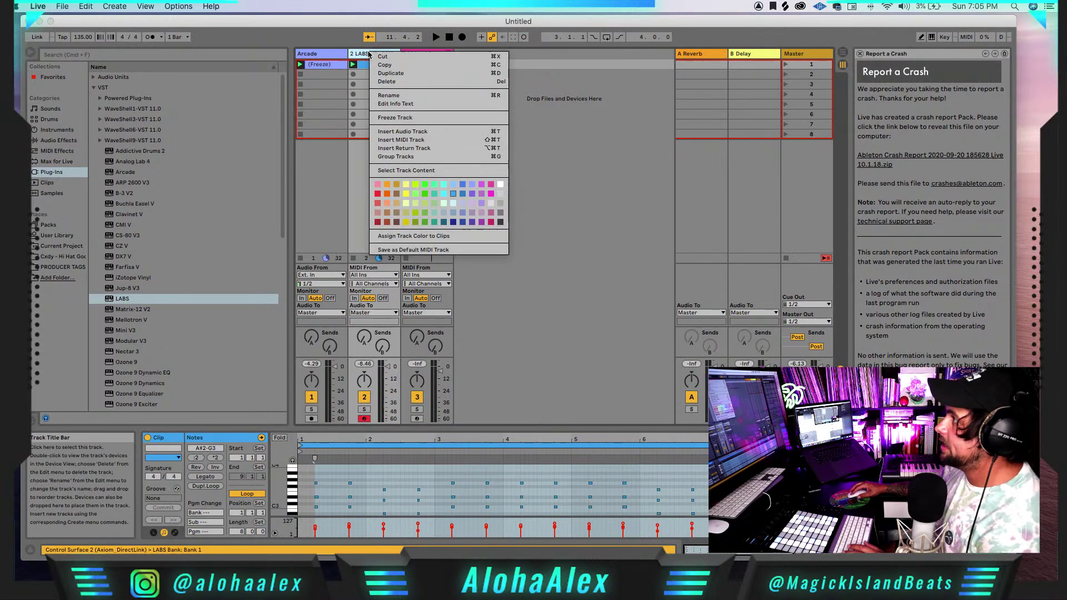
pyautogui.click(423, 114)
pyautogui.rightClick(371, 55)
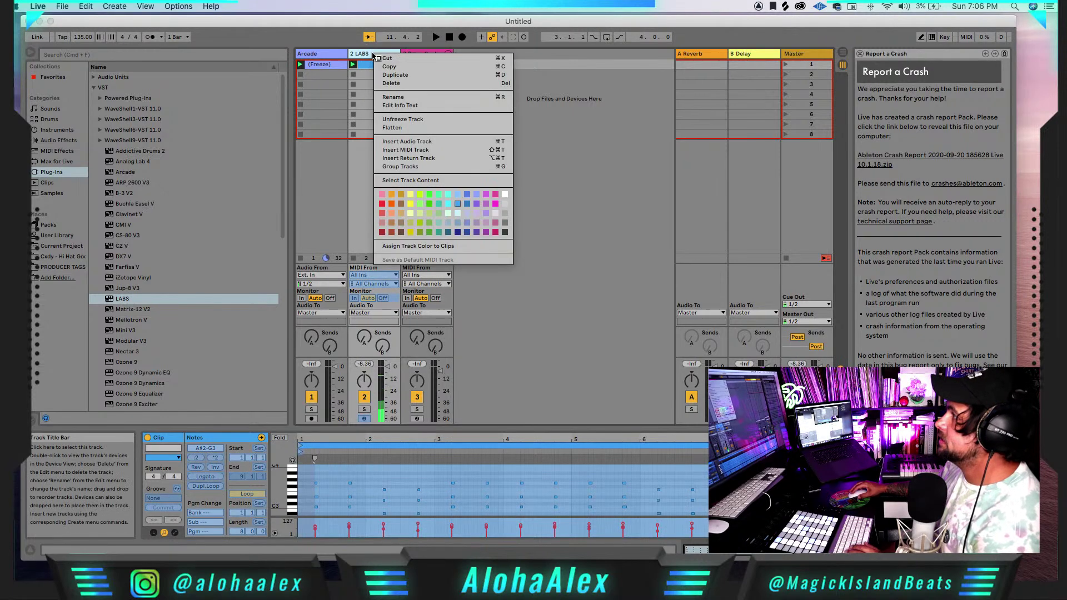
pyautogui.click(373, 58)
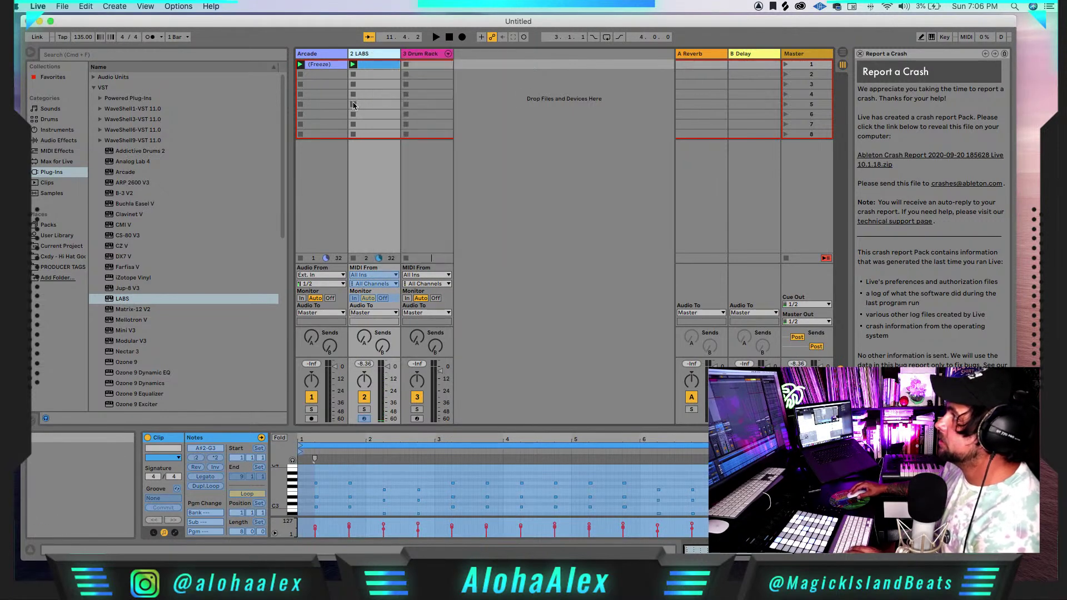
pyautogui.press('super+z')
# - Duplicate the LABS track together with its recorded MIDI clip
pyautogui.click(374, 57)
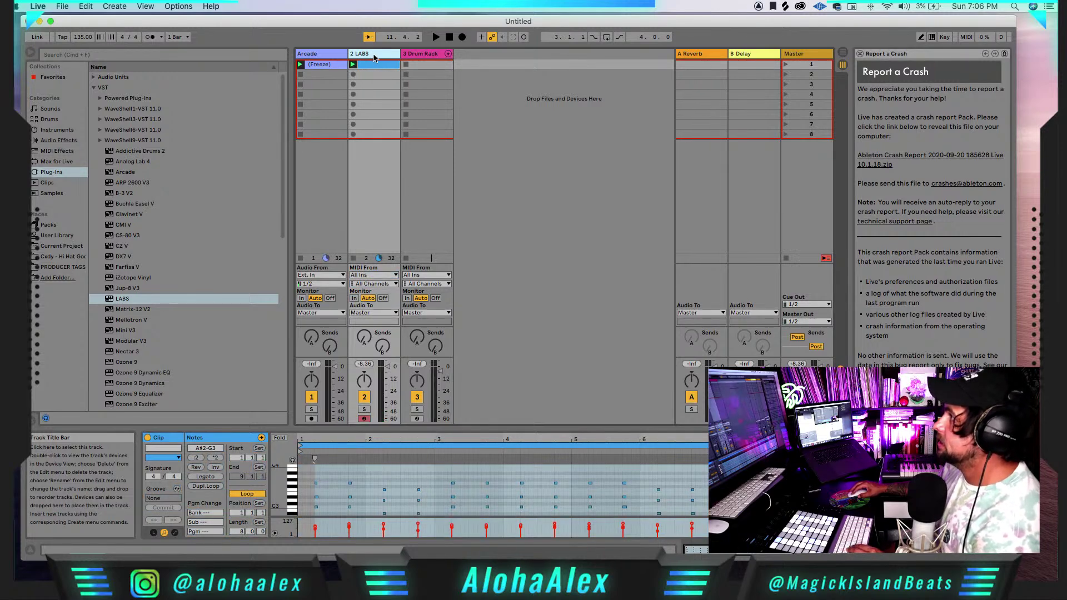
pyautogui.click(488, 118)
pyautogui.click(382, 55)
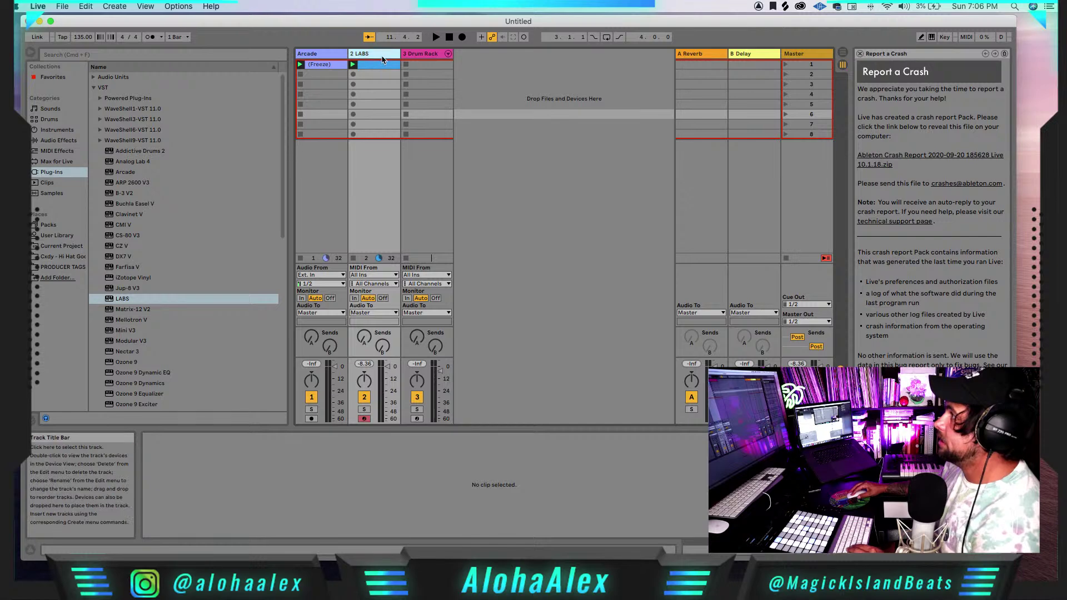
pyautogui.click(382, 57)
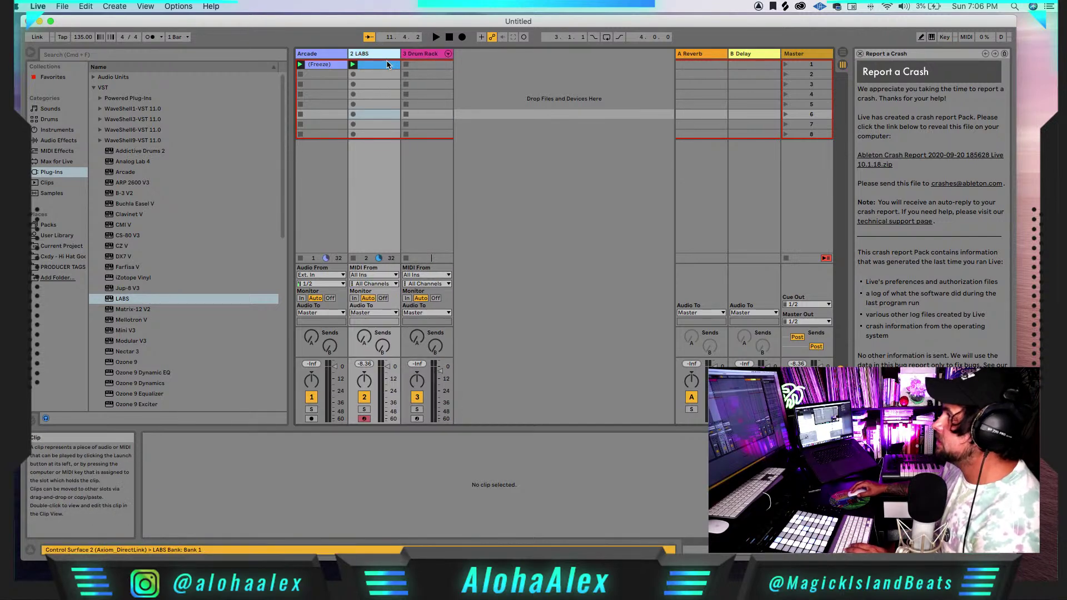
pyautogui.press('super+d')
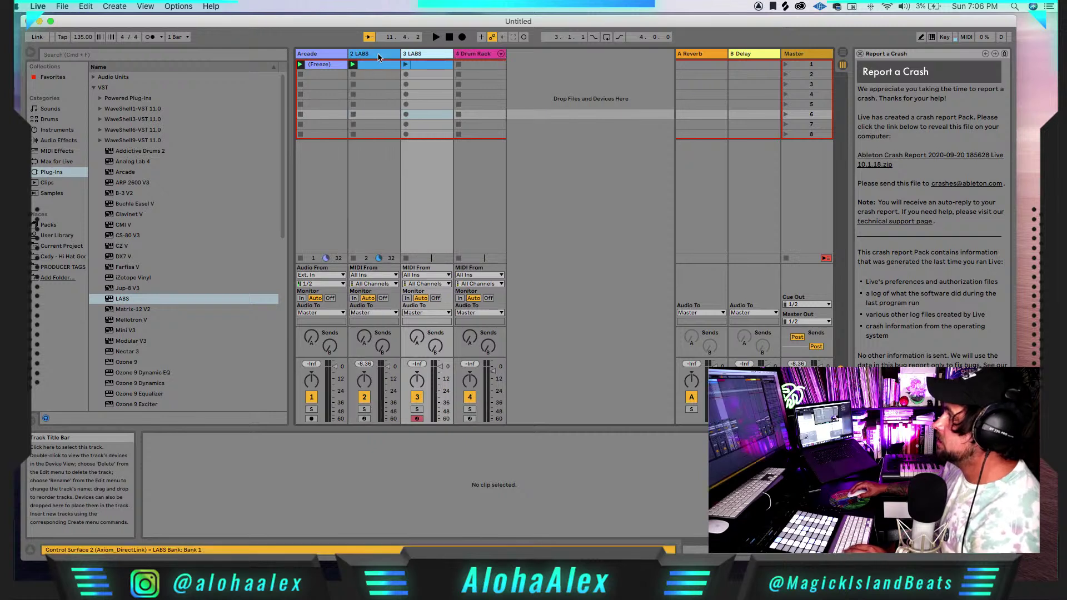
# - Rename the original LABS track as PIANO 1 and its duplicate as PIANO 2
pyautogui.click(380, 54)
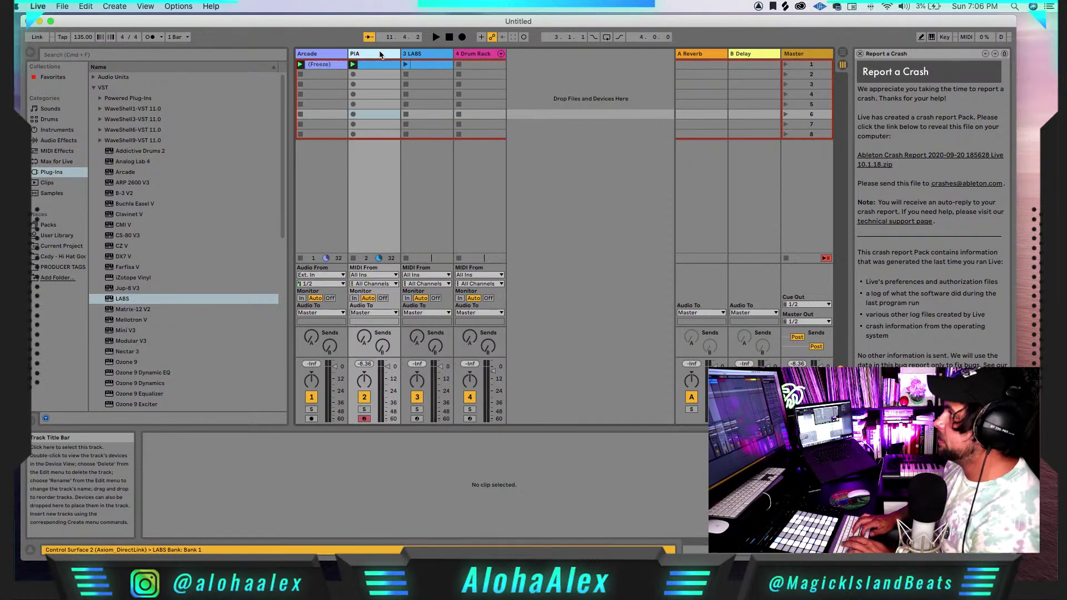
pyautogui.click(421, 53)
pyautogui.press('super+r')
pyautogui.write('PU')
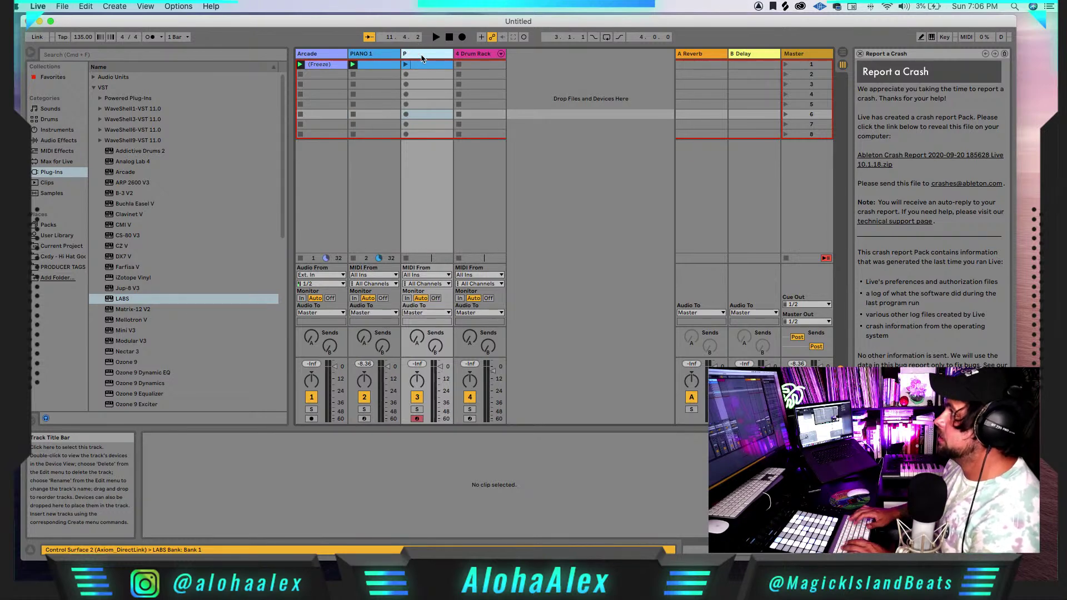
pyautogui.press('BackSpace')
pyautogui.write('IANO')
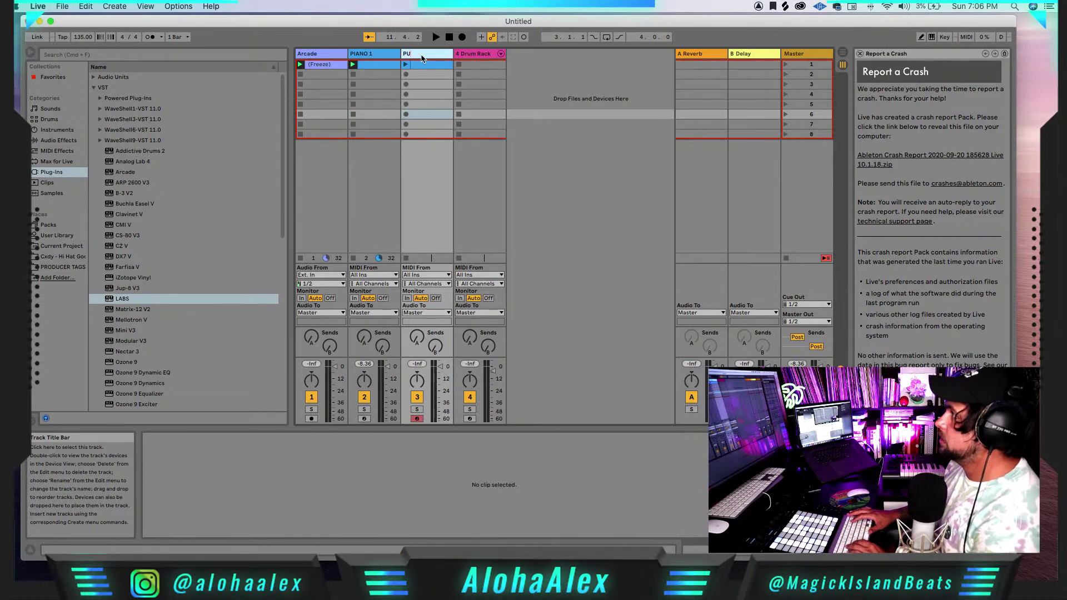
pyautogui.write(' 2')
pyautogui.press('Return')
# - Freeze and flatten the PIANO 1 track to audio, and play the session to check it
pyautogui.click(420, 68)
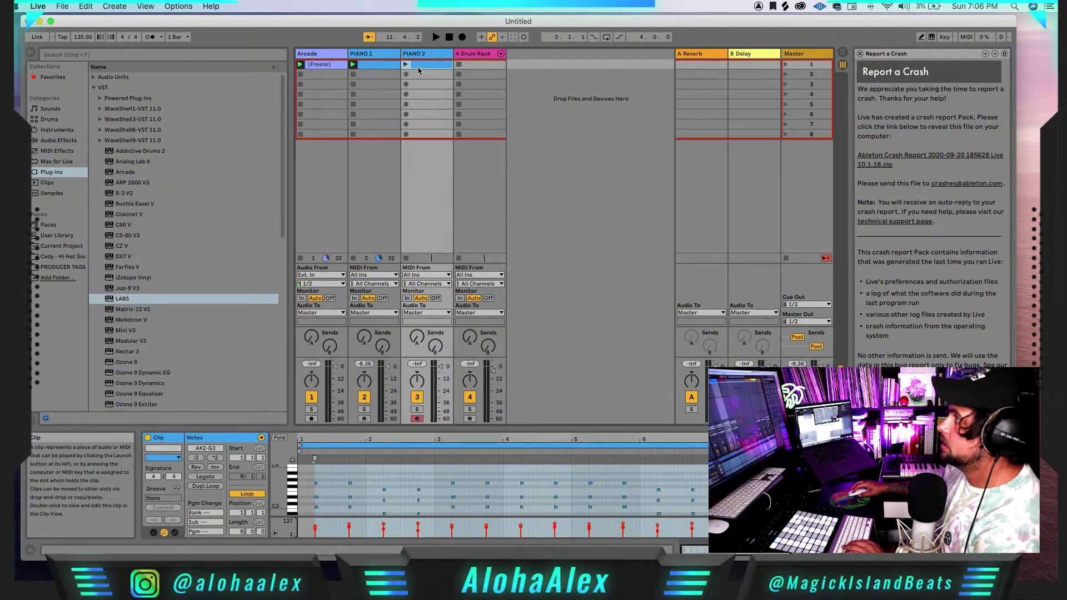
pyautogui.click(375, 65)
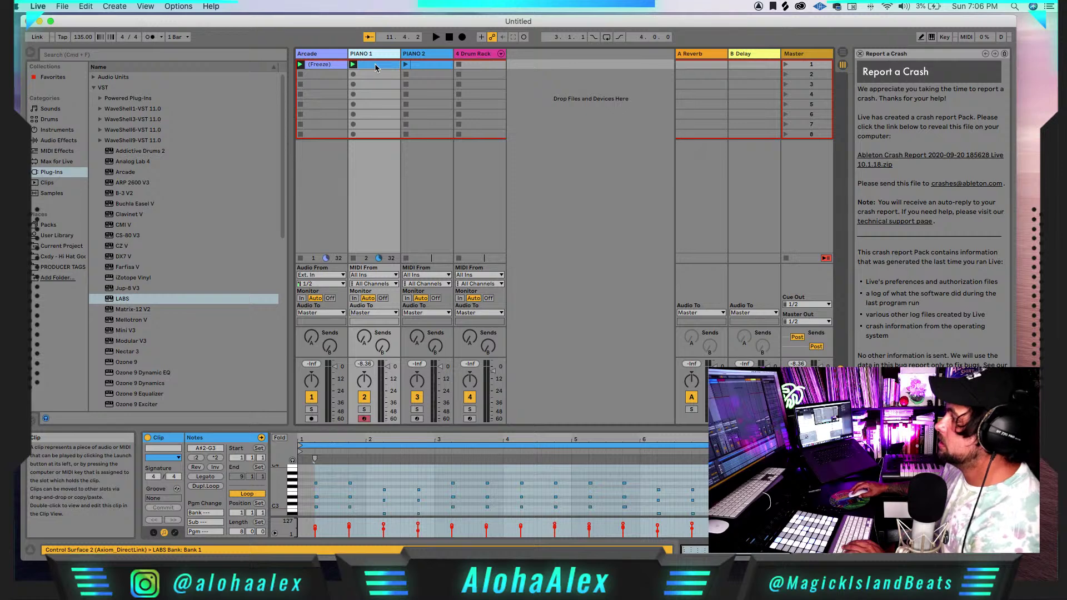
pyautogui.rightClick(375, 60)
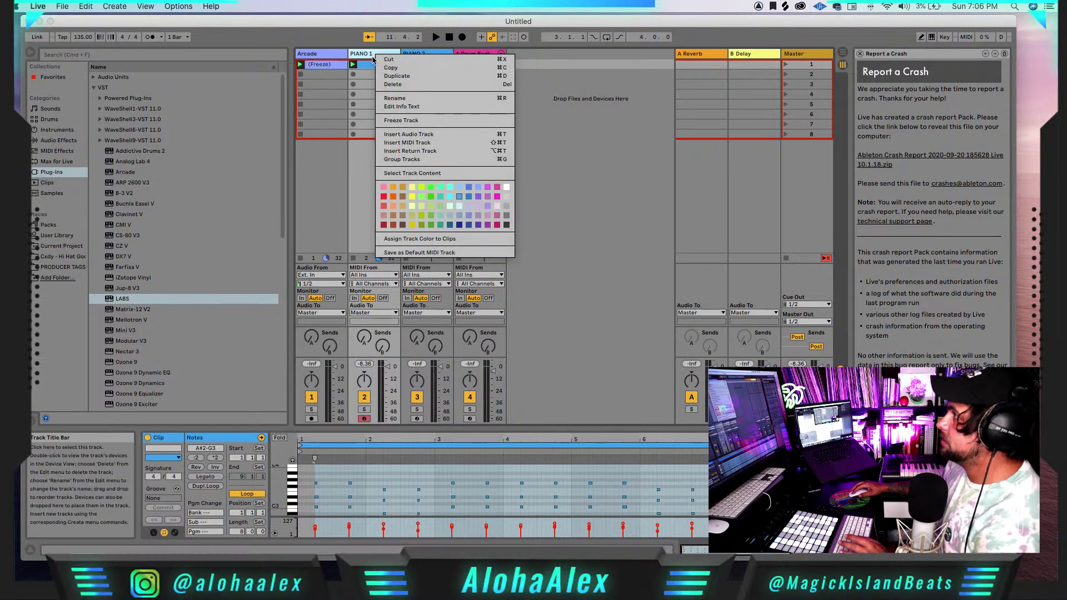
pyautogui.click(405, 122)
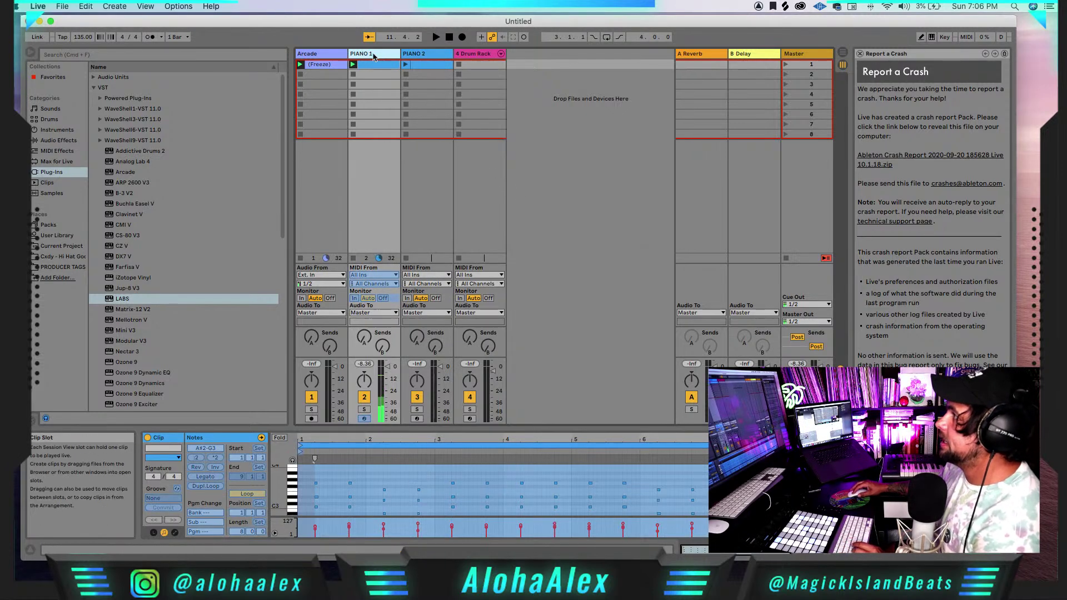
pyautogui.rightClick(375, 53)
pyautogui.click(420, 125)
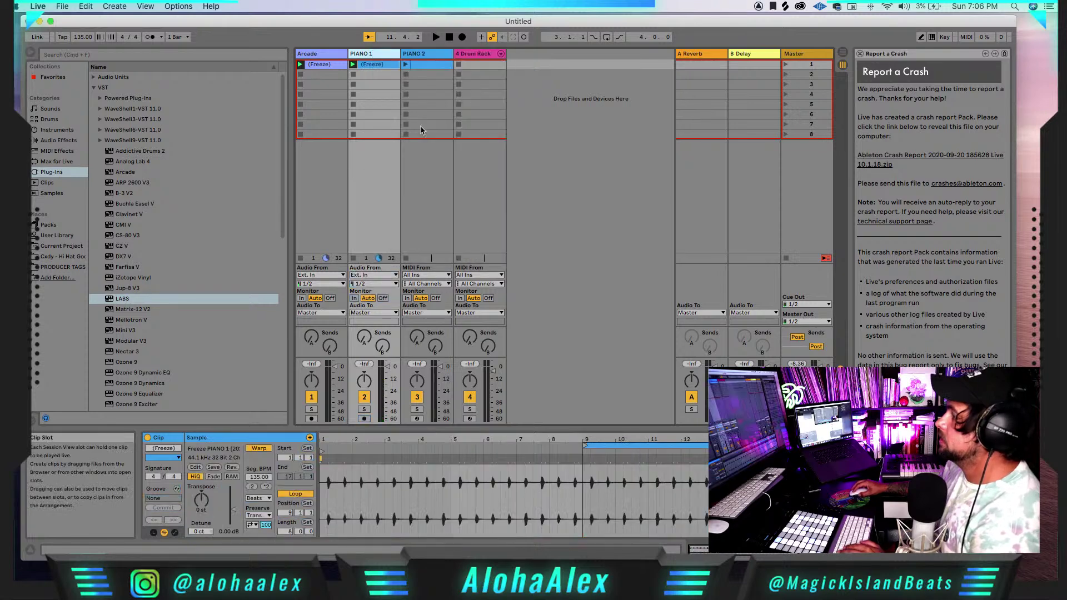
pyautogui.press('space')
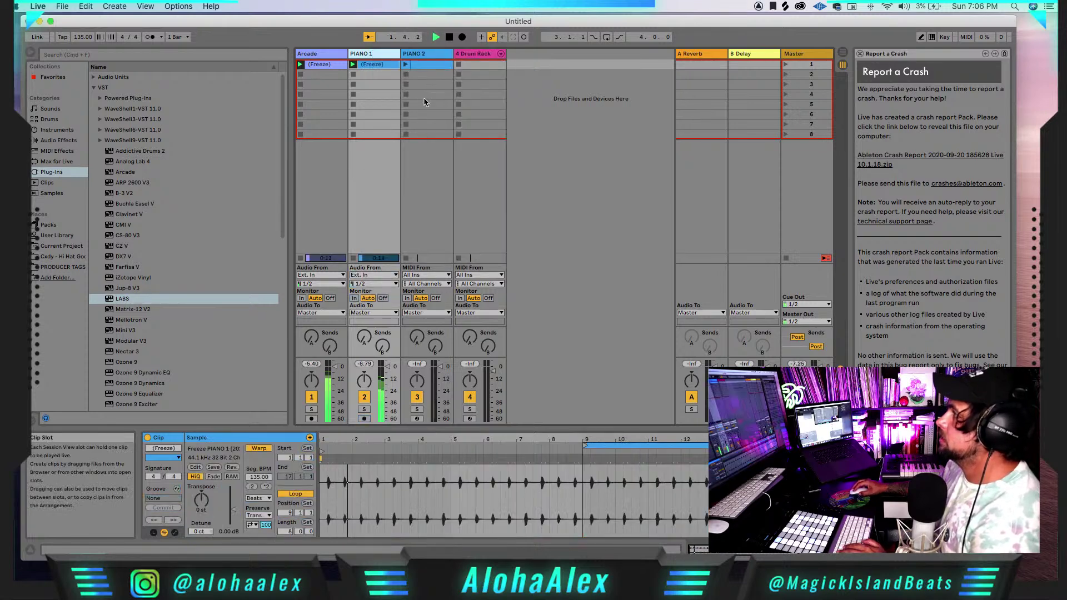
# - Stop playback and replace the LABS instrument on the PIANO 2 track with Serum
pyautogui.click(425, 53)
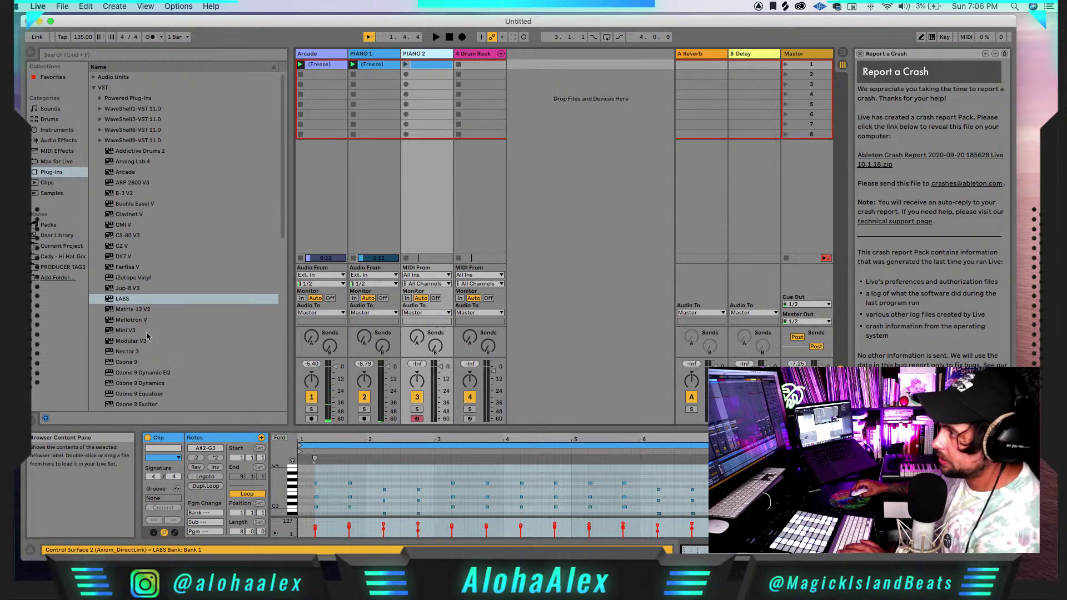
pyautogui.scroll(-10, 148, 337)
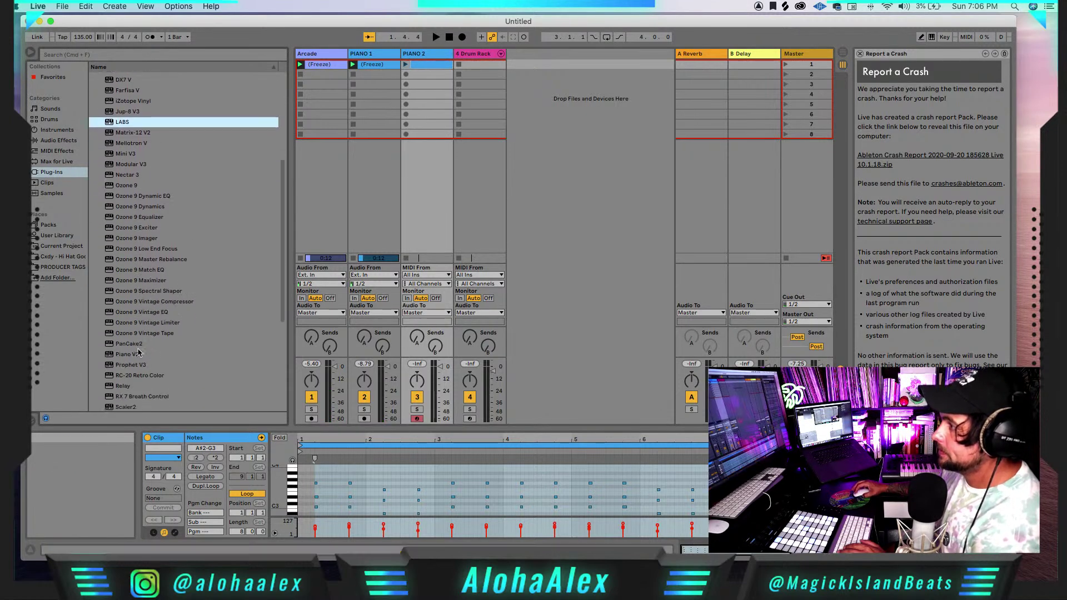
pyautogui.scroll(-4, 120, 384)
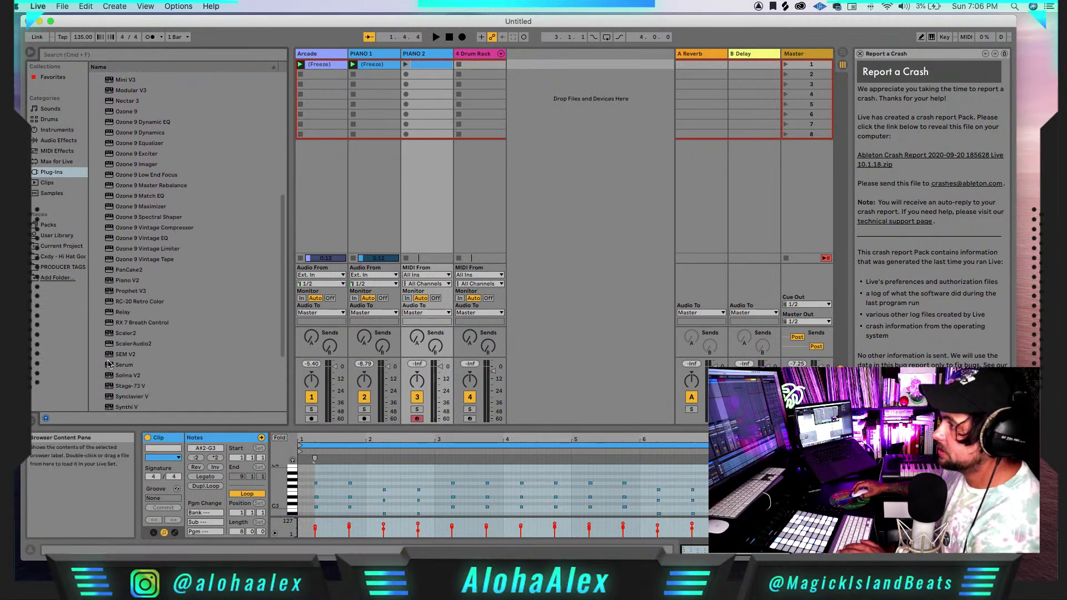
pyautogui.moveTo(109, 368); pyautogui.dragTo(419, 56)
# - Load Serum's KEYS - Flukes preset from the Splice category and close the instrument window
pyautogui.click(439, 31)
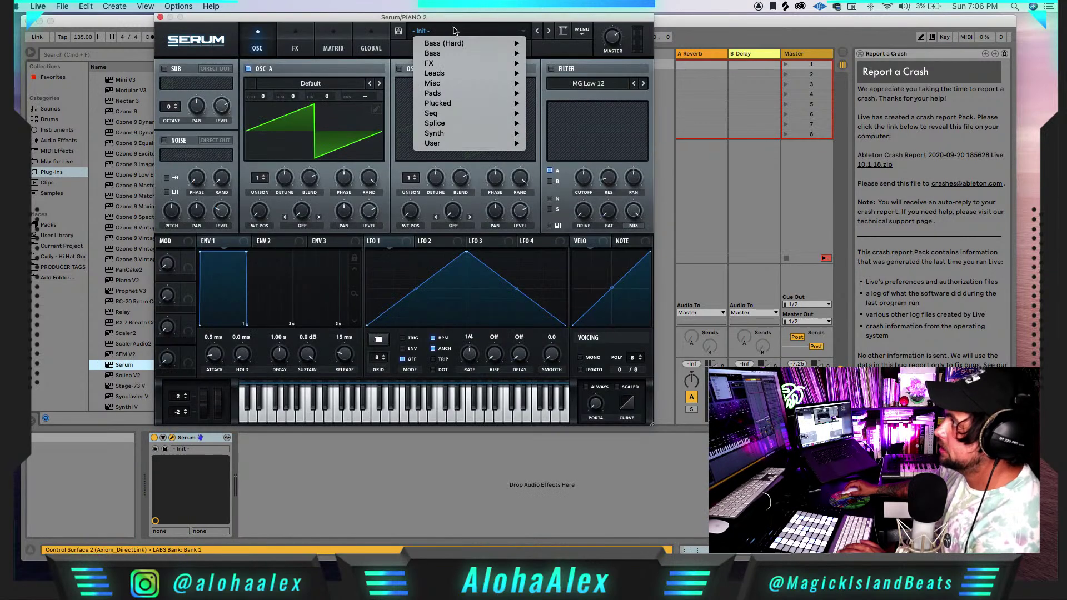
pyautogui.moveTo(490, 137)
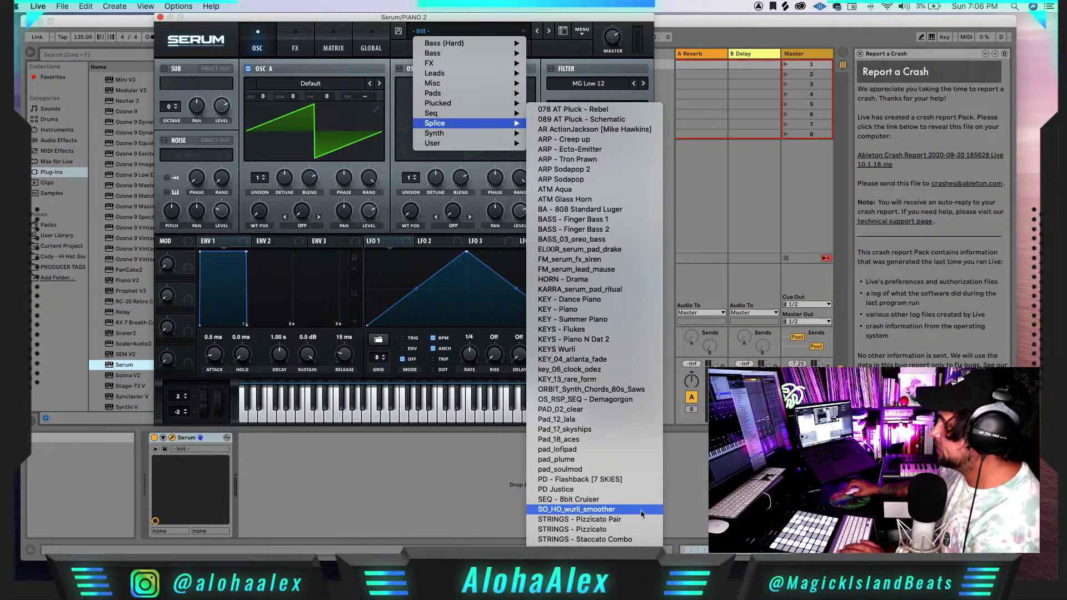
pyautogui.click(583, 329)
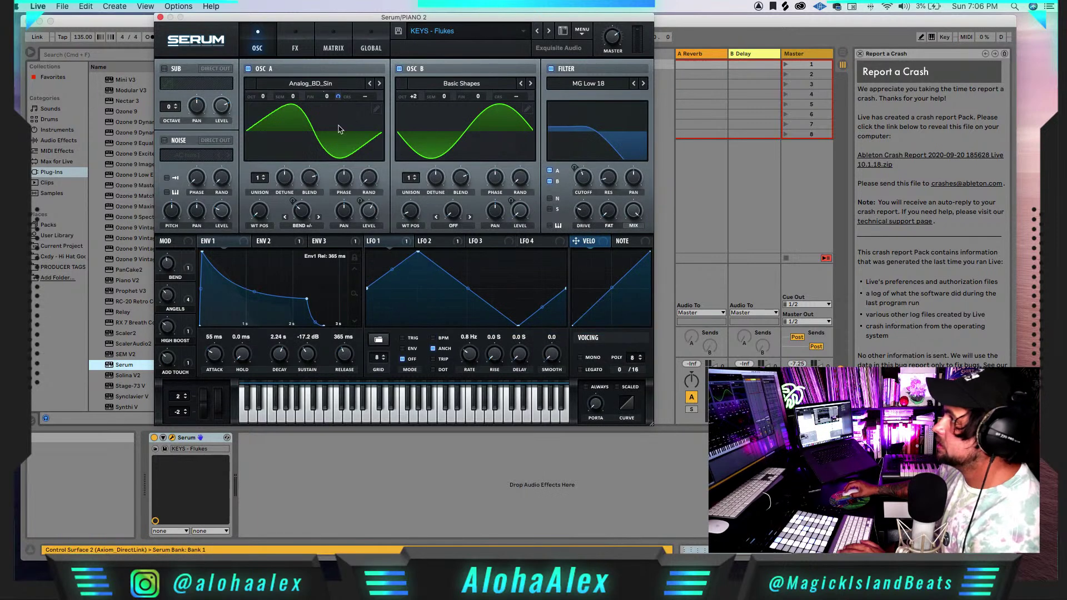
pyautogui.click(160, 18)
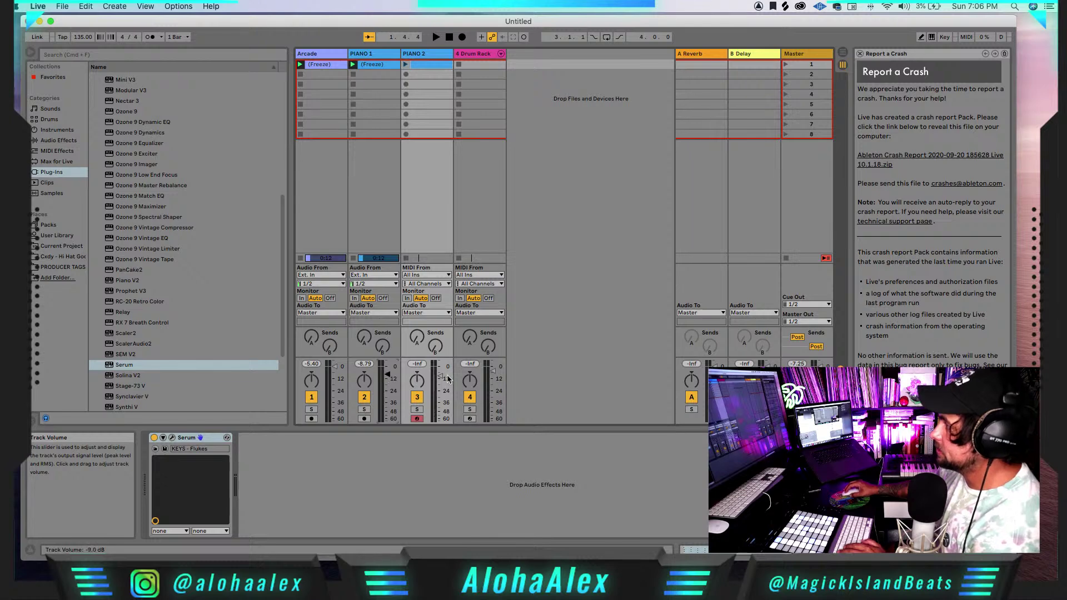
# - Play the PIANO 2 clip with the other tracks, balance the piano tracks' volumes, and close the crash report
pyautogui.press('space')
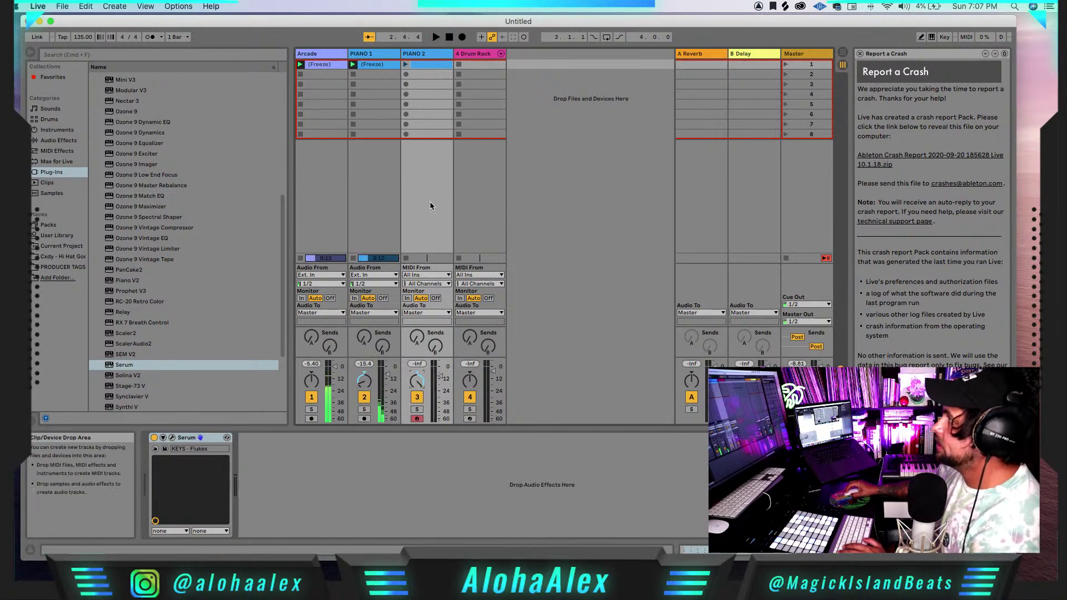
pyautogui.click(406, 65)
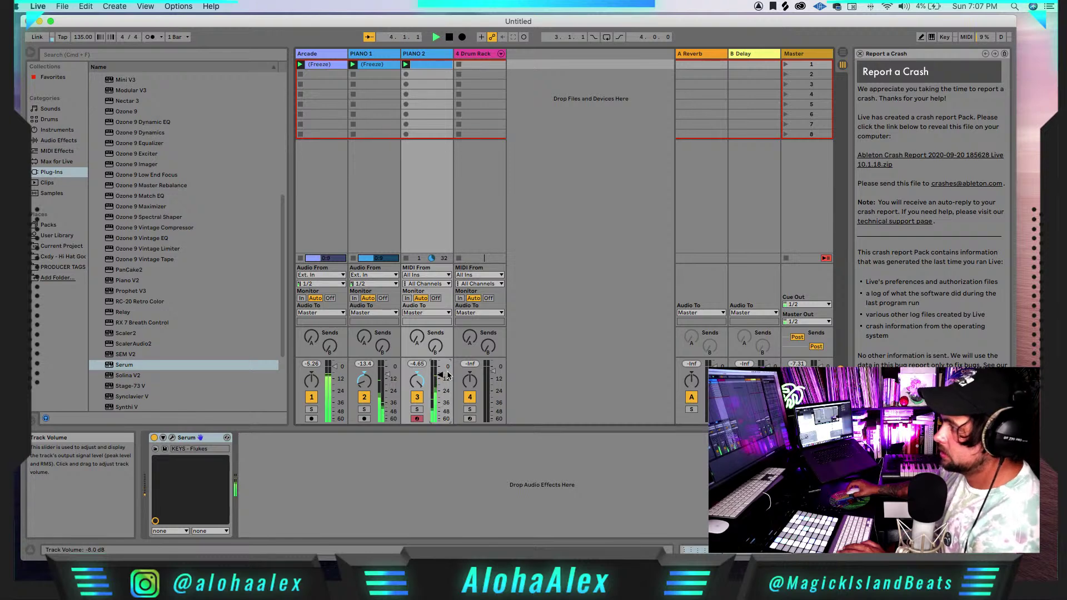
pyautogui.click(389, 375)
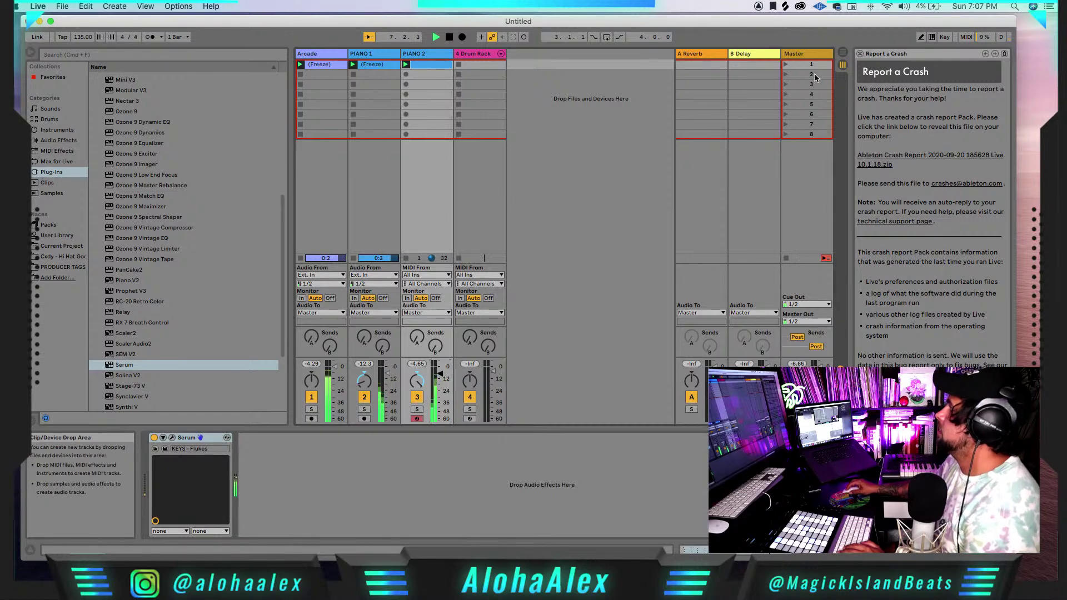
pyautogui.click(860, 53)
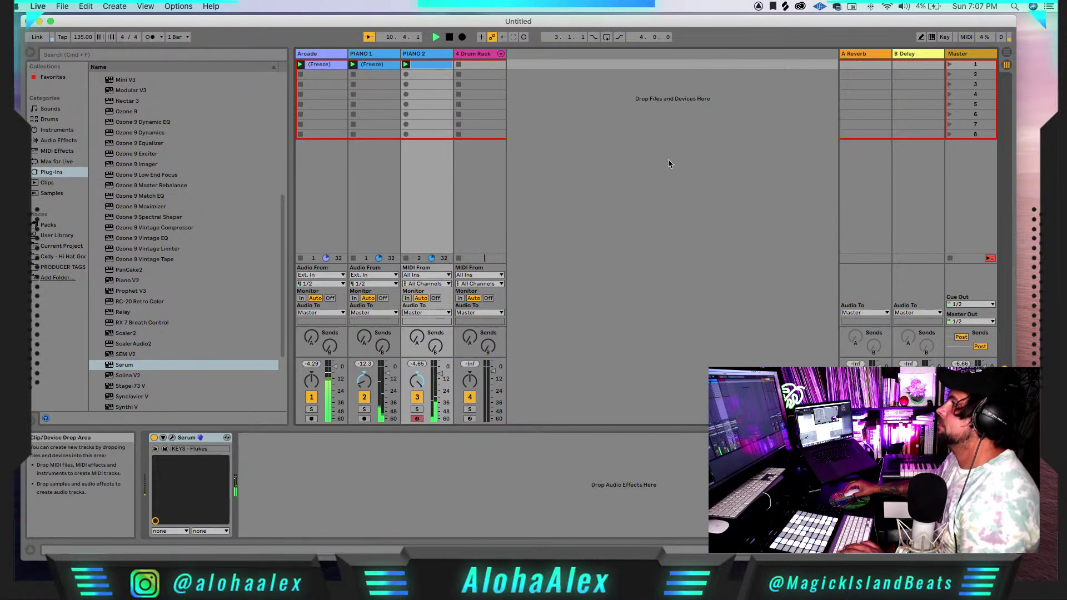
# - Record a kick and snare clip on the Drum Rack track and move its second kick one grid step earlier, to 1.2.3
pyautogui.click(472, 56)
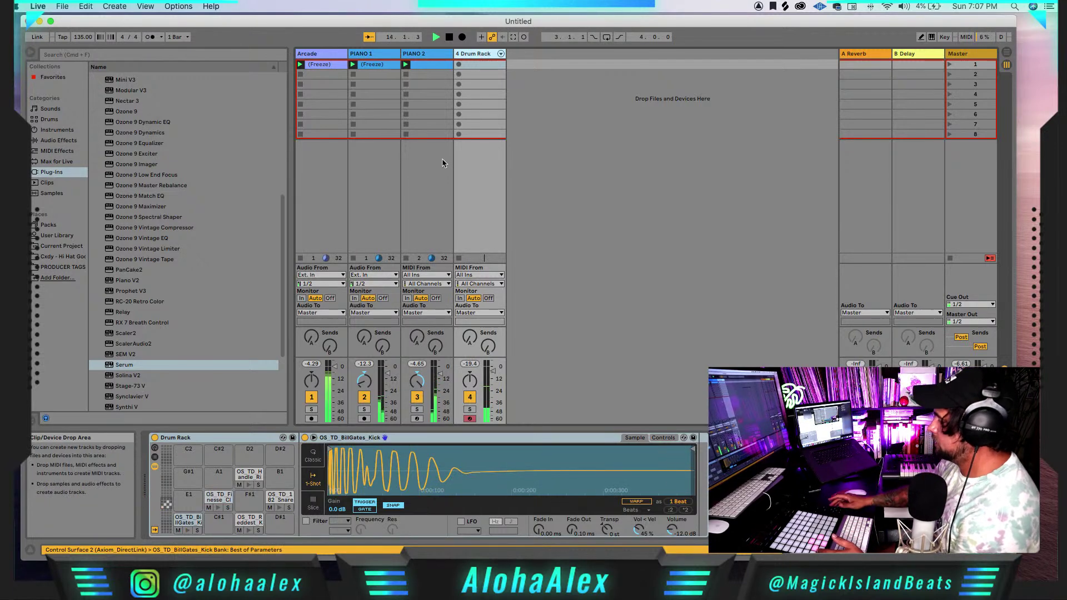
pyautogui.click(490, 372)
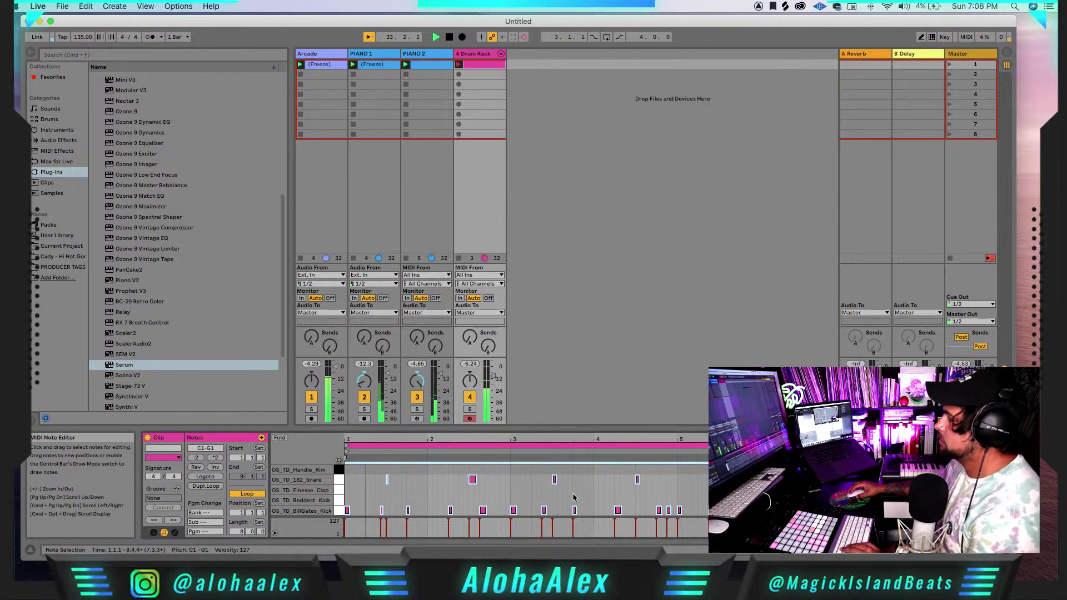
pyautogui.click(382, 510)
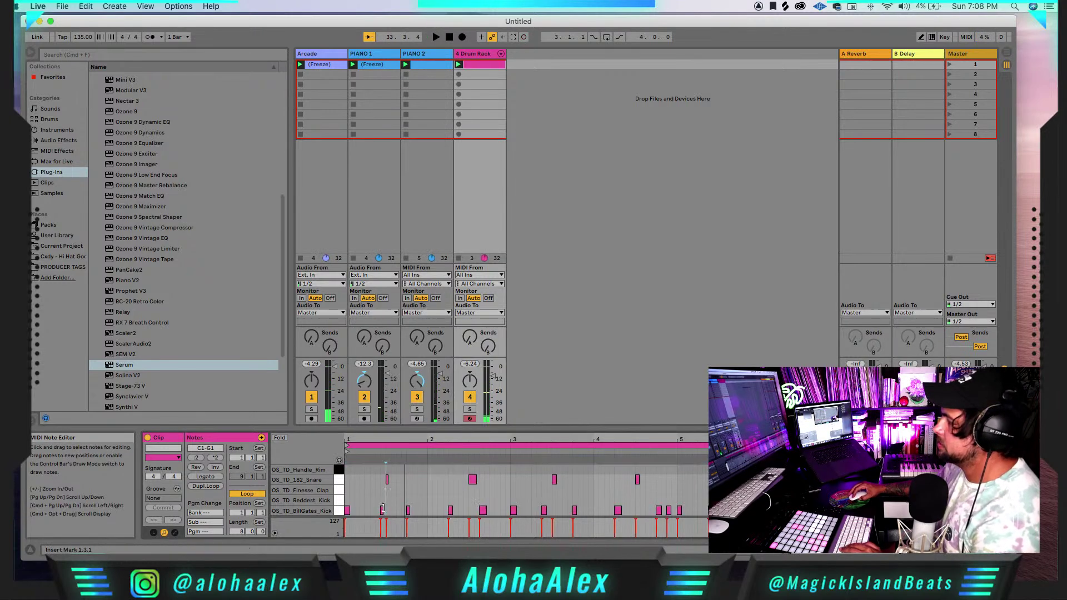
pyautogui.press('Left')
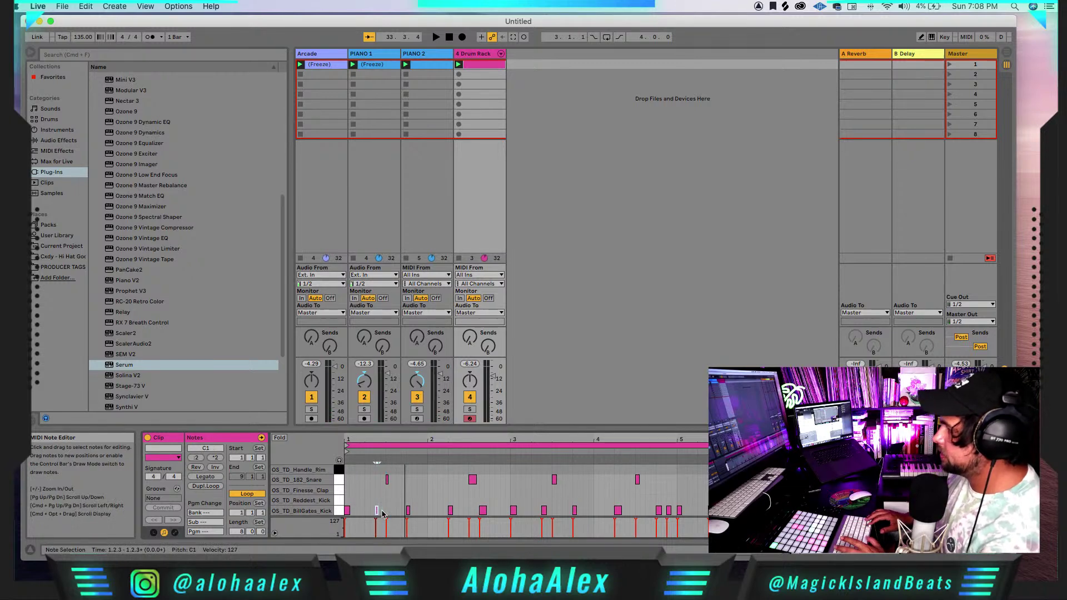
pyautogui.press('space')
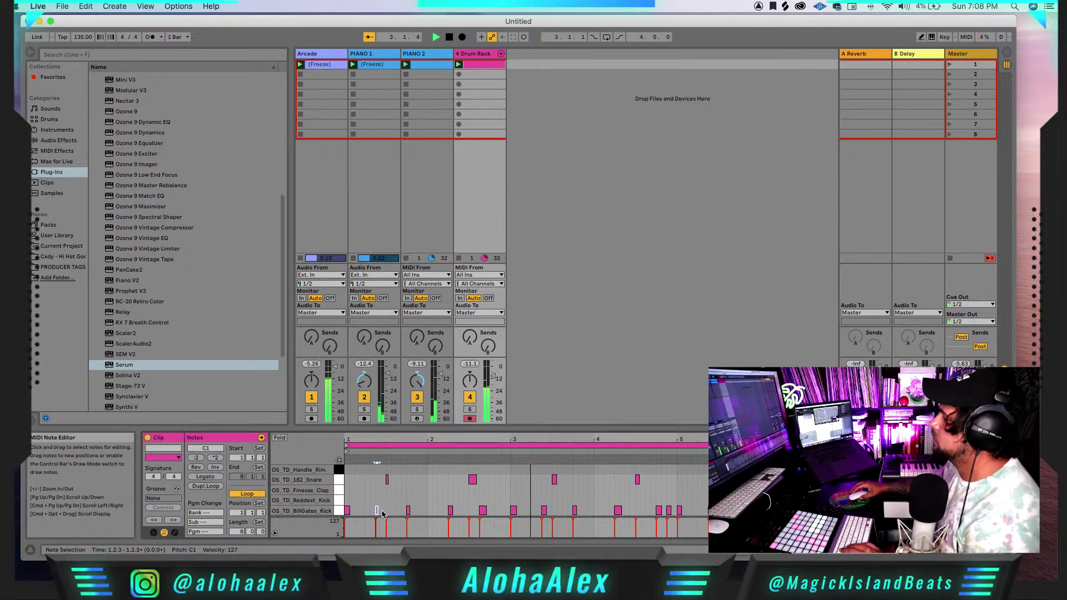
pyautogui.press('space')
# - Add OS_TD_Handle_Rim notes on beat 3 of bars 1, 3 and 4, repeat them through bar 8, and overdub extra rim hits
pyautogui.doubleClick(389, 470)
pyautogui.doubleClick(554, 470)
pyautogui.doubleClick(638, 470)
pyautogui.doubleClick(721, 470)
pyautogui.doubleClick(887, 470)
pyautogui.doubleClick(971, 470)
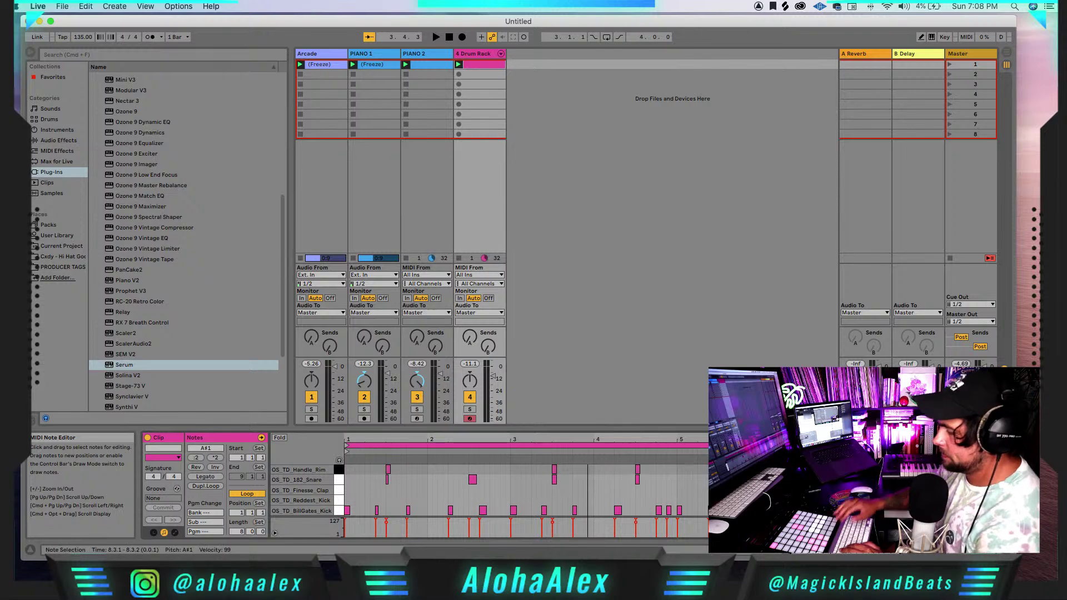
pyautogui.press('super+shift+F9')
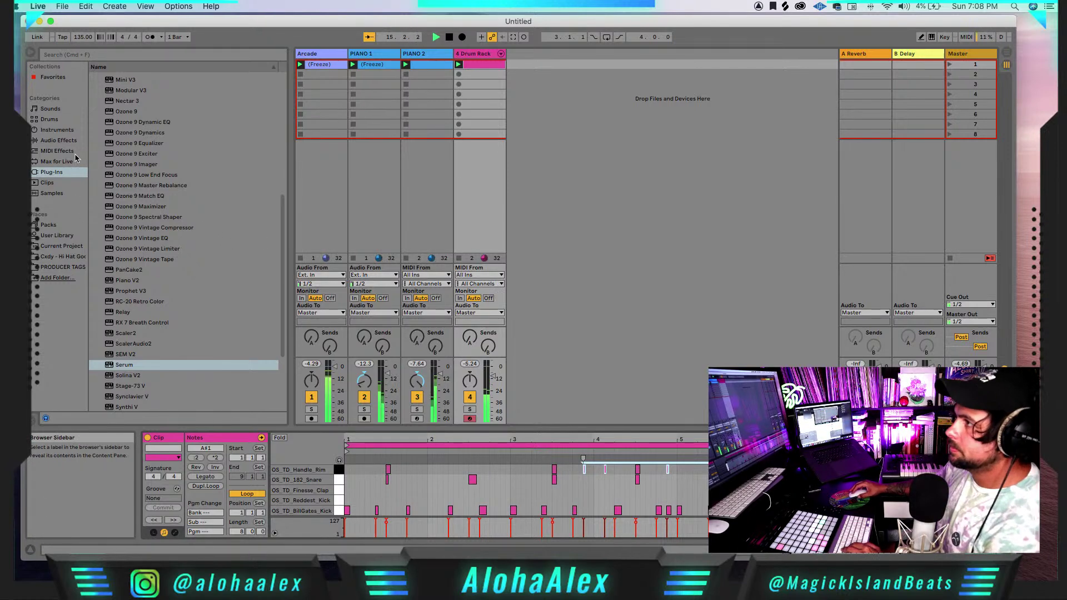
# - Stop playback and create a new MIDI track with the Sampler instrument after the Drum Rack track
pyautogui.click(63, 143)
pyautogui.press('space')
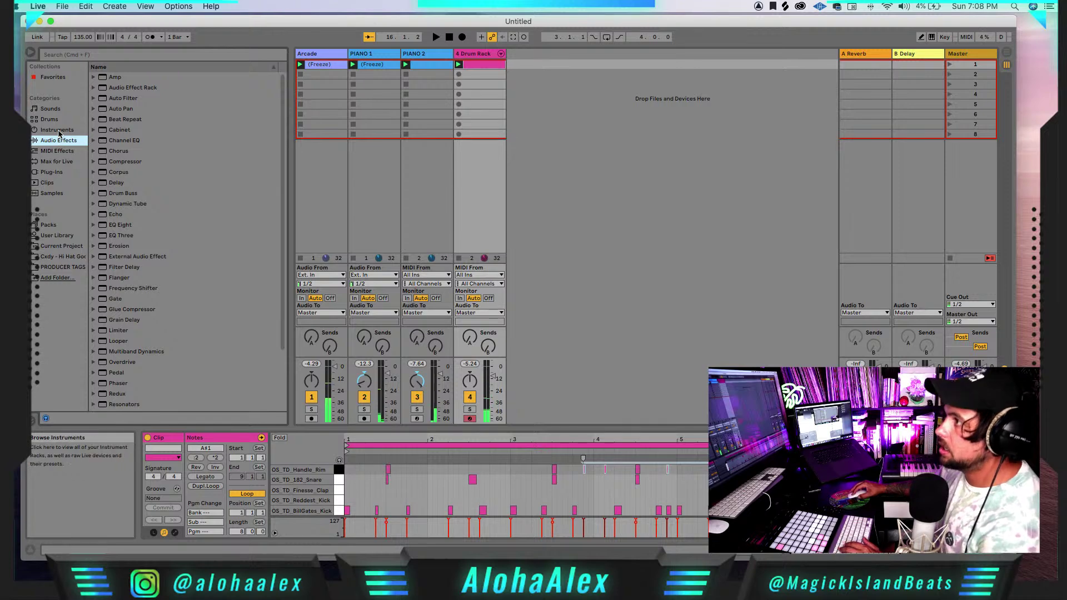
pyautogui.click(83, 130)
pyautogui.moveTo(120, 162); pyautogui.dragTo(556, 117)
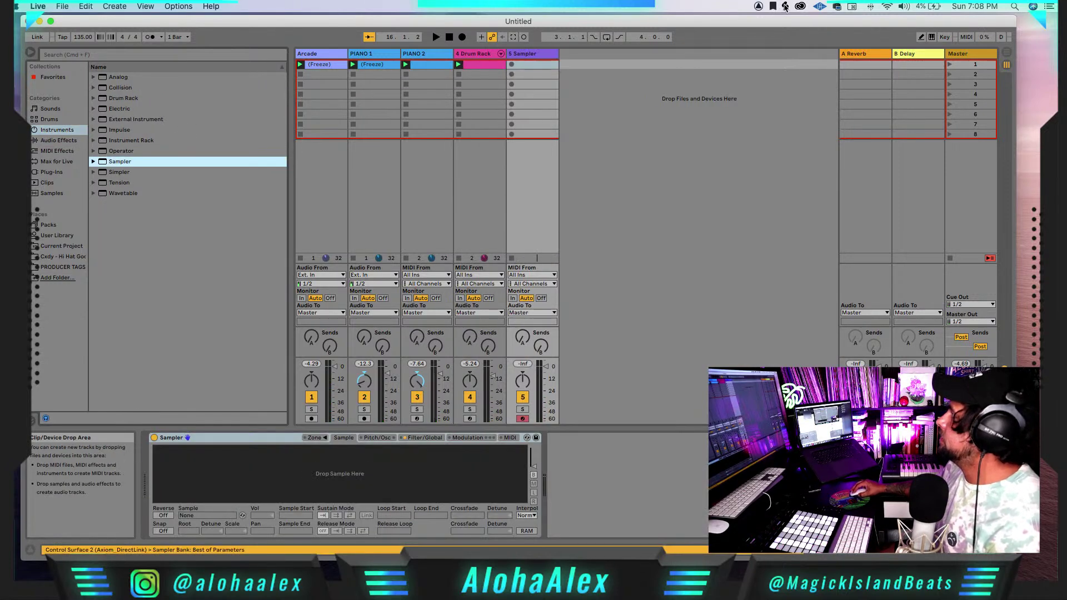
# - Switch to Splice, open the THICC DRUMS pack, and load the OS_TD Wonder Hat sample into the new track's Sampler
pyautogui.click(786, 6)
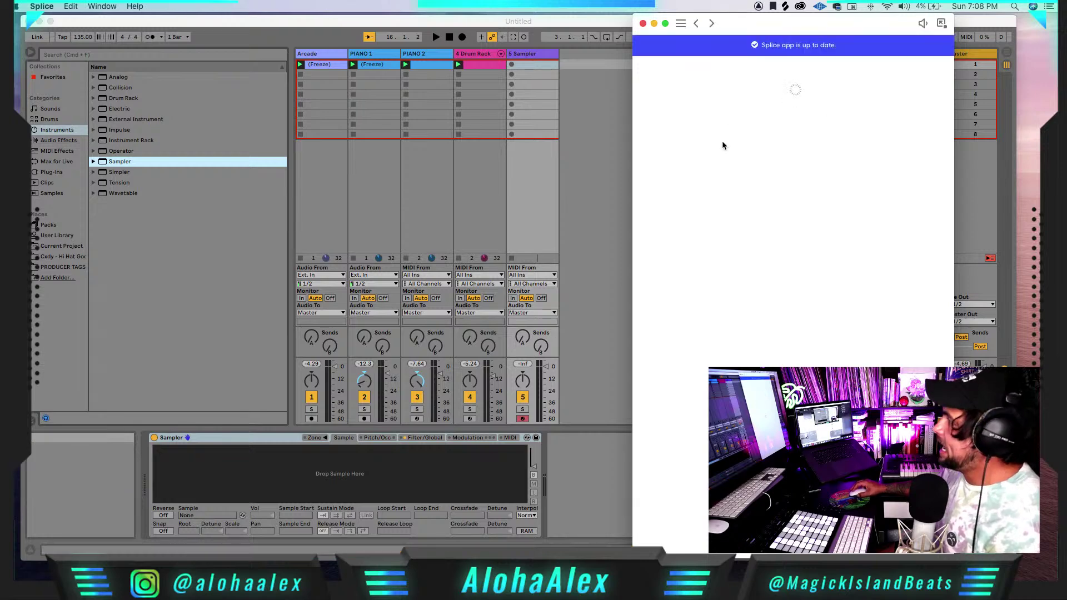
pyautogui.click(684, 147)
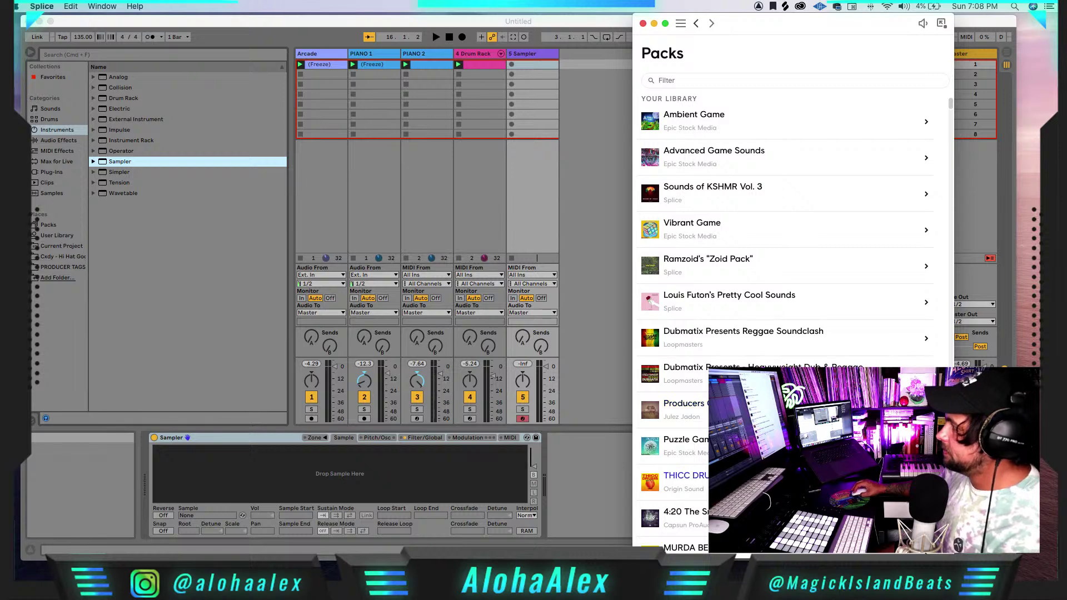
pyautogui.click(683, 519)
pyautogui.scroll(-2, 728, 219)
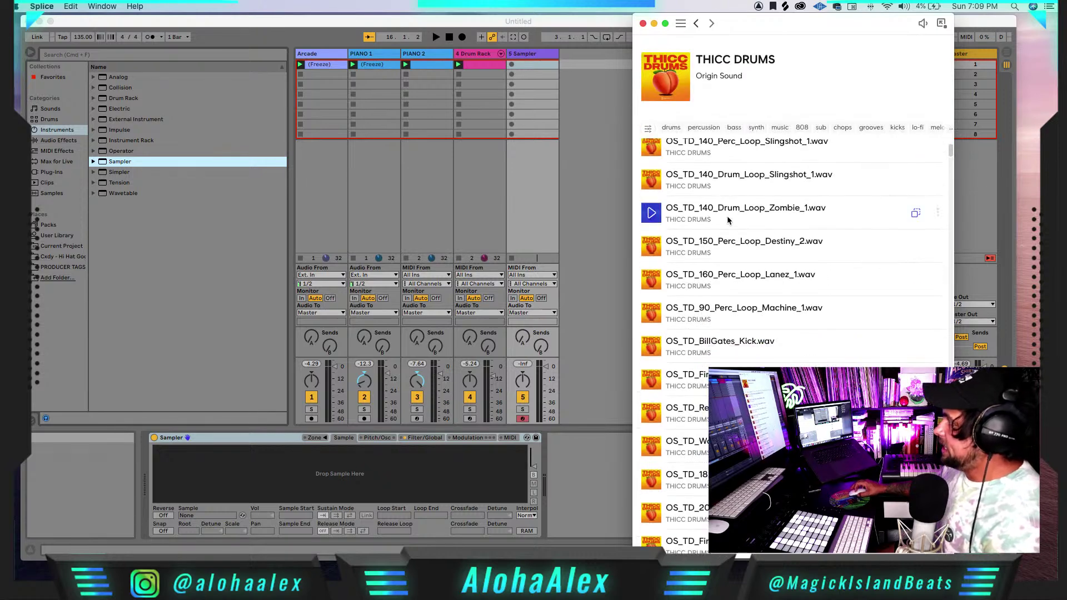
pyautogui.scroll(1, 728, 250)
pyautogui.scroll(-2, 728, 250)
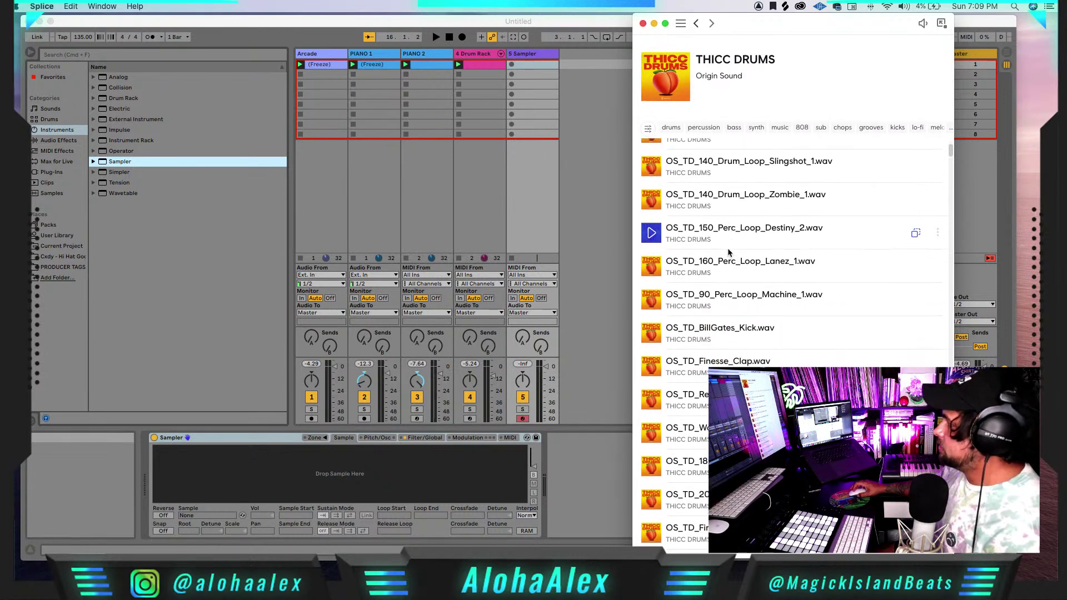
pyautogui.scroll(-1, 653, 389)
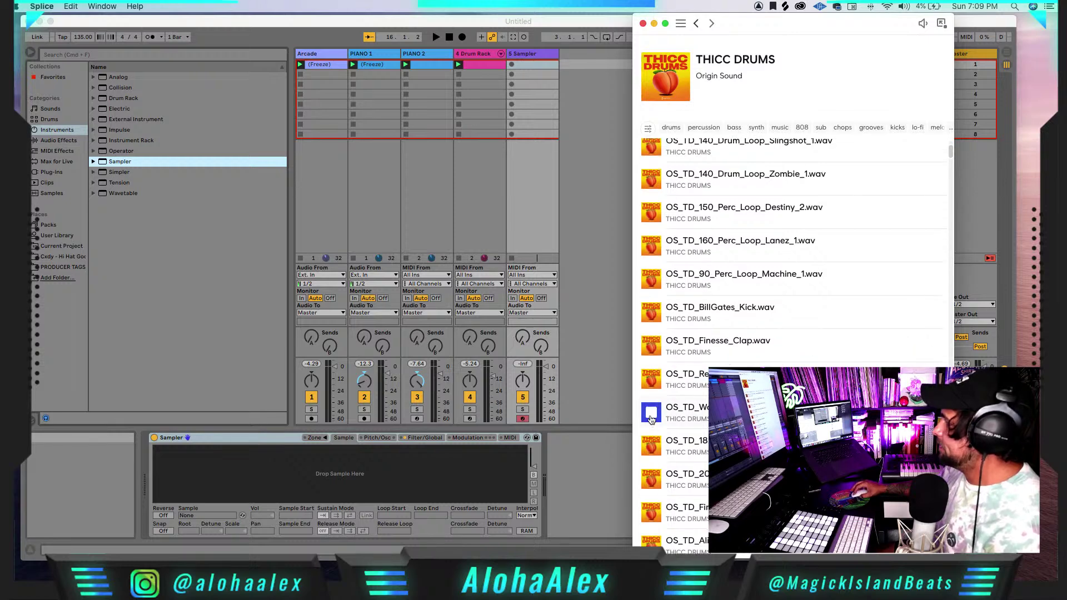
pyautogui.moveTo(652, 412); pyautogui.dragTo(388, 479)
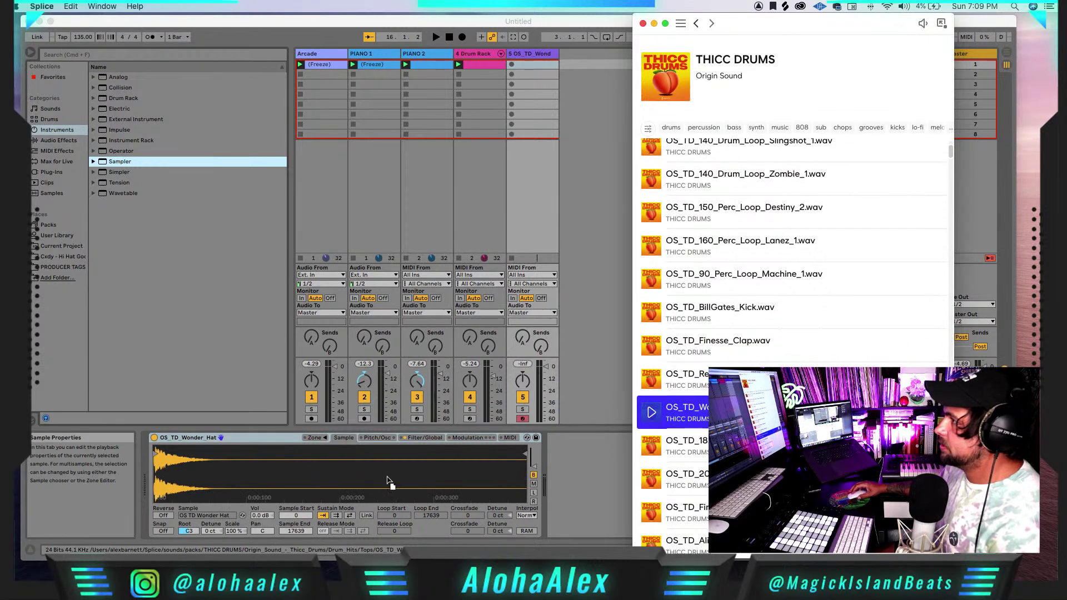
# - Switch to Live, load the HH 136 bpm MIDI file from the Not As Simple folder into the OS_TD_Wonder Hat track's first slot, and launch it
pyautogui.click(56, 248)
pyautogui.click(64, 257)
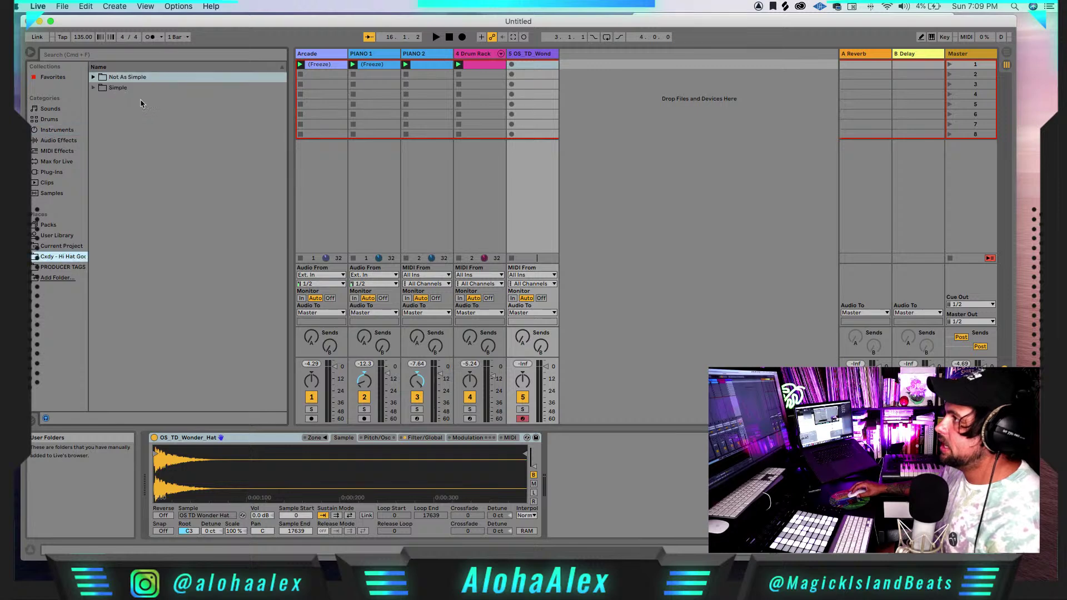
pyautogui.click(95, 78)
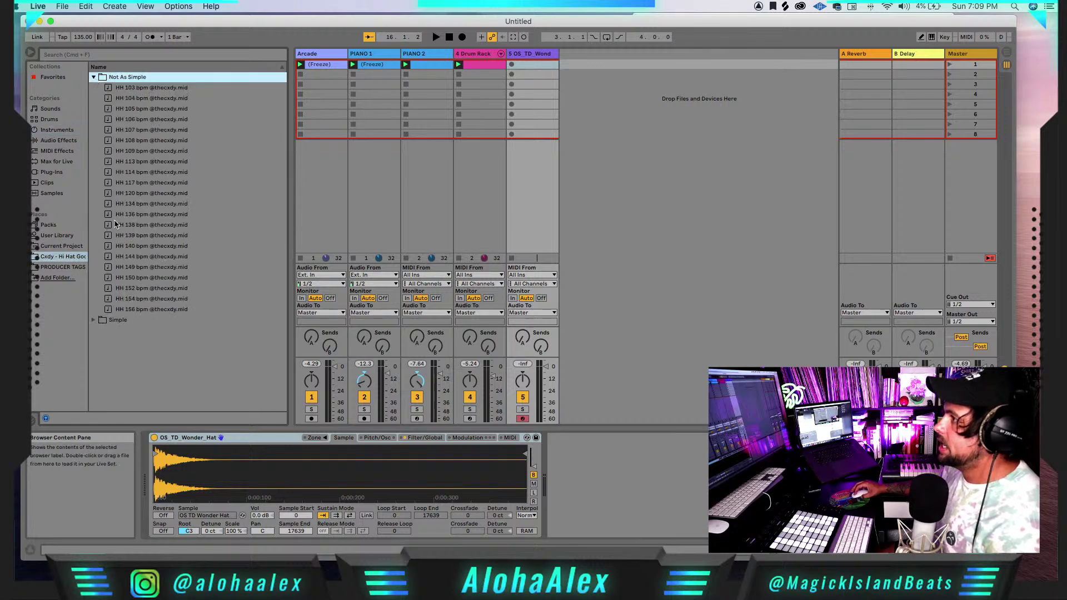
pyautogui.moveTo(108, 216); pyautogui.dragTo(529, 67)
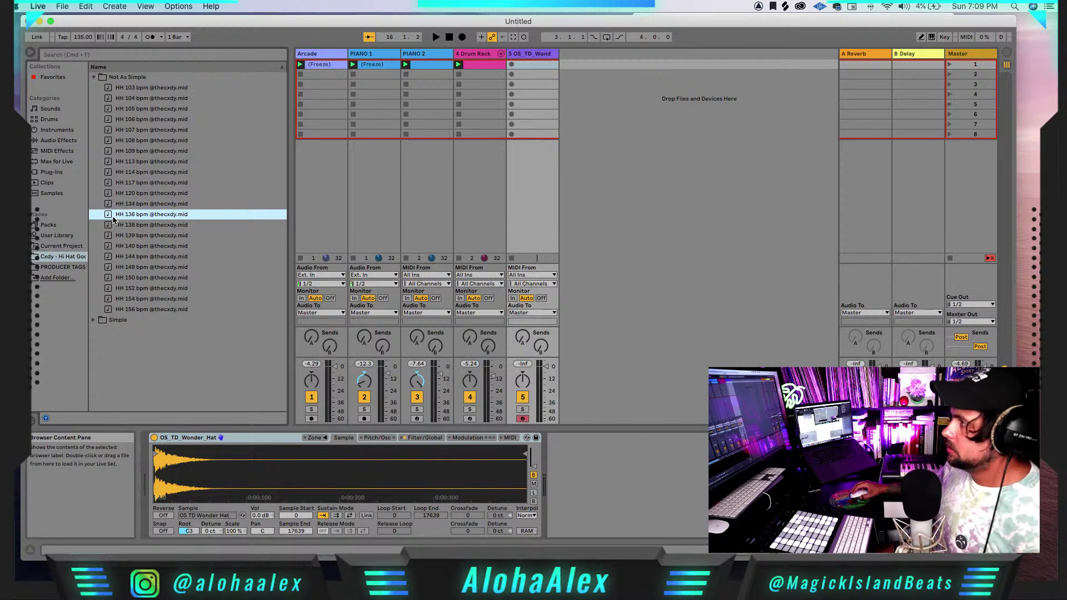
pyautogui.moveTo(109, 218); pyautogui.dragTo(528, 65)
pyautogui.click(511, 64)
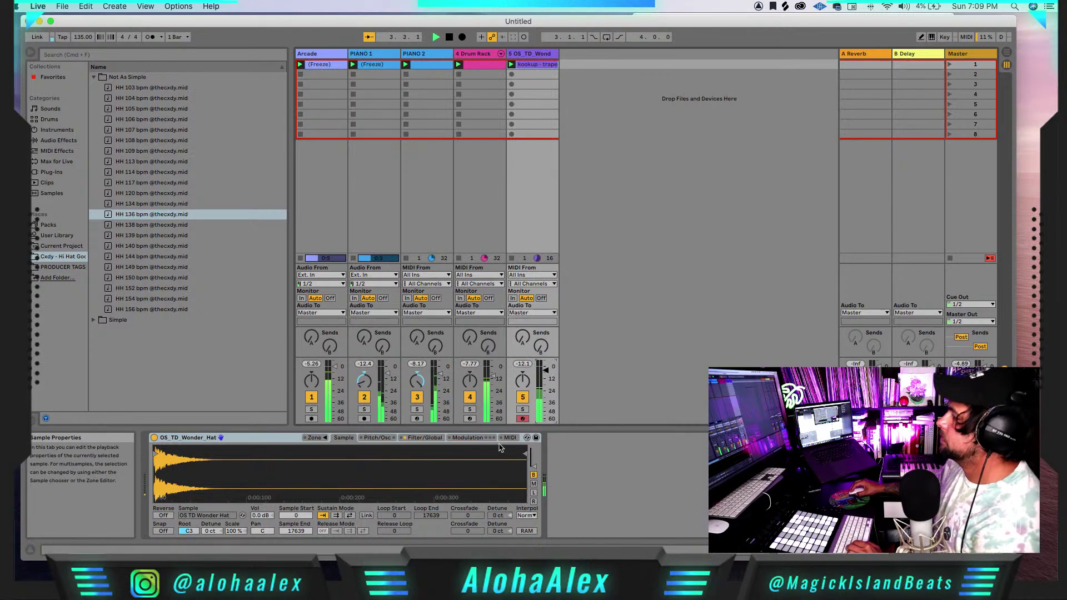
# - Lower the hi-hat Sampler's filter frequency to 9.03 kHz and add the Drum Buss effect to the Drum Rack track
pyautogui.click(425, 438)
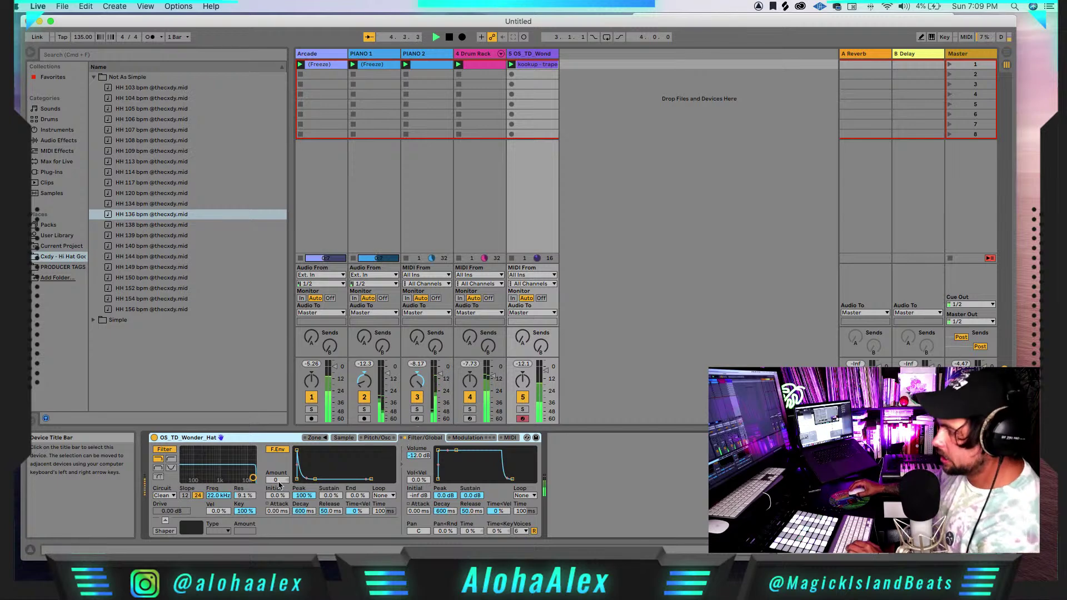
pyautogui.moveTo(253, 480); pyautogui.dragTo(243, 479)
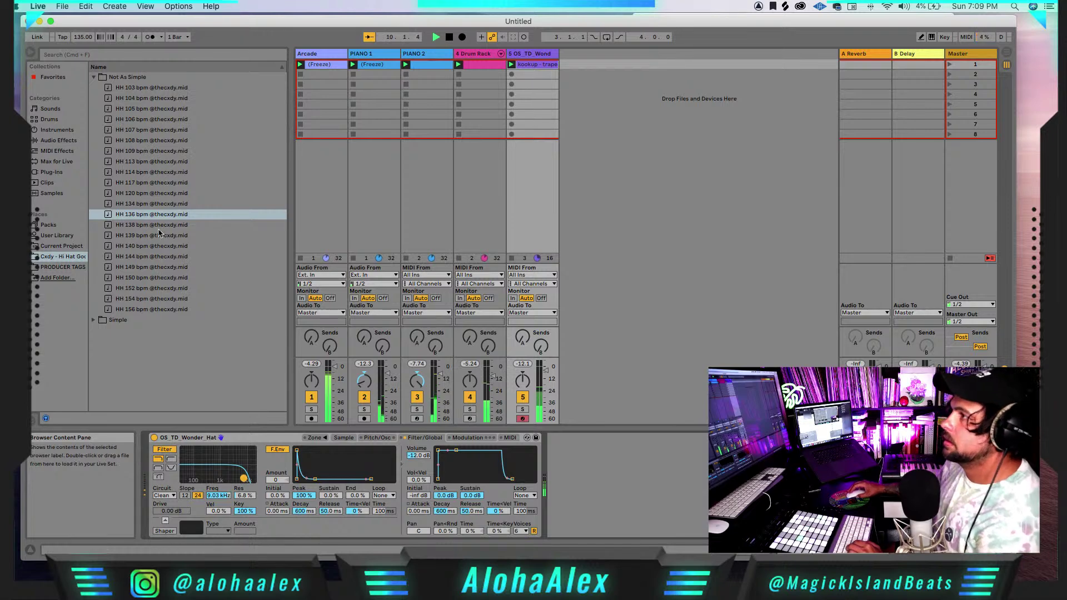
pyautogui.click(58, 140)
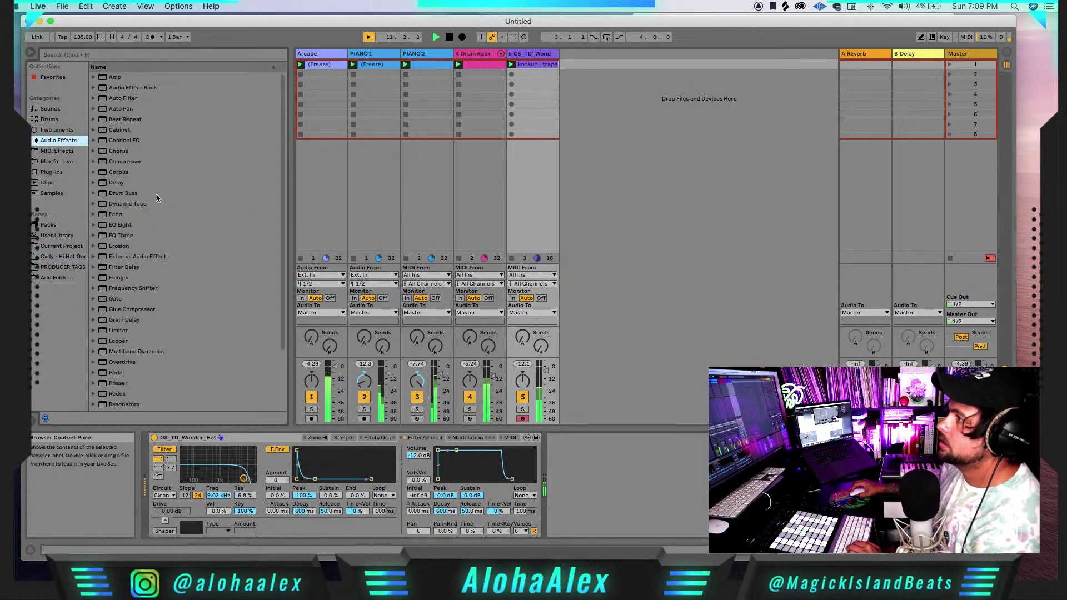
pyautogui.moveTo(111, 193); pyautogui.dragTo(455, 88)
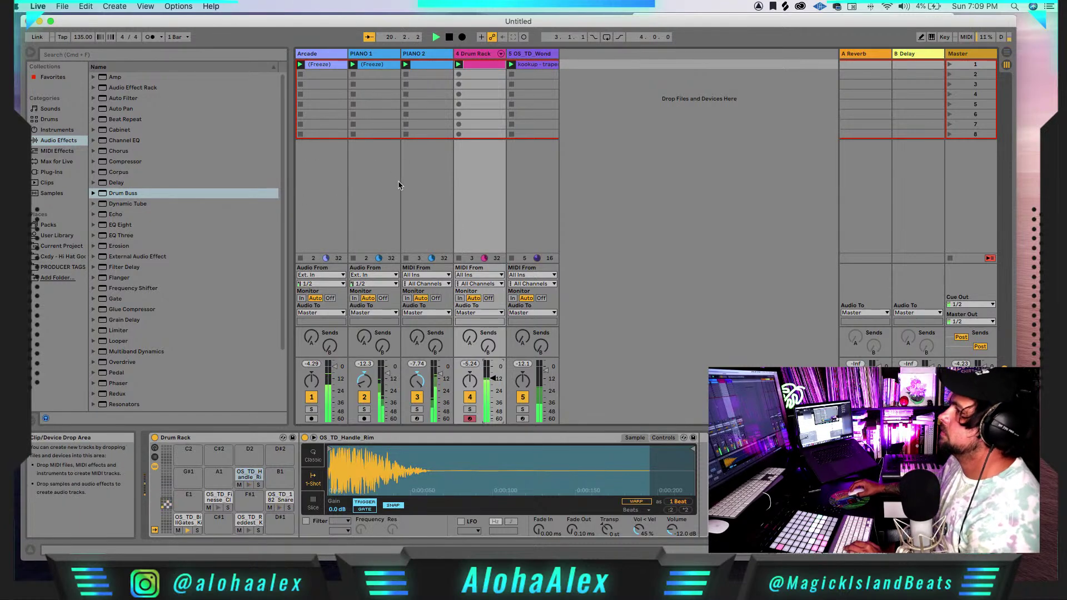
# - Insert a new MIDI track directly after the existing Arcade track and load the Arcade VST plug-in onto it
pyautogui.click(369, 178)
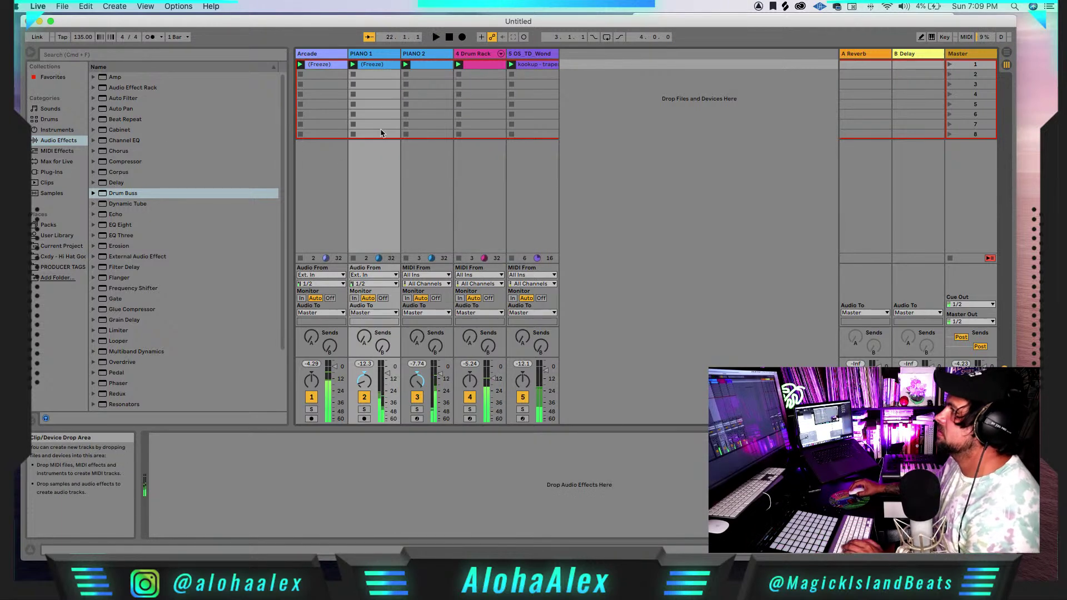
pyautogui.click(306, 56)
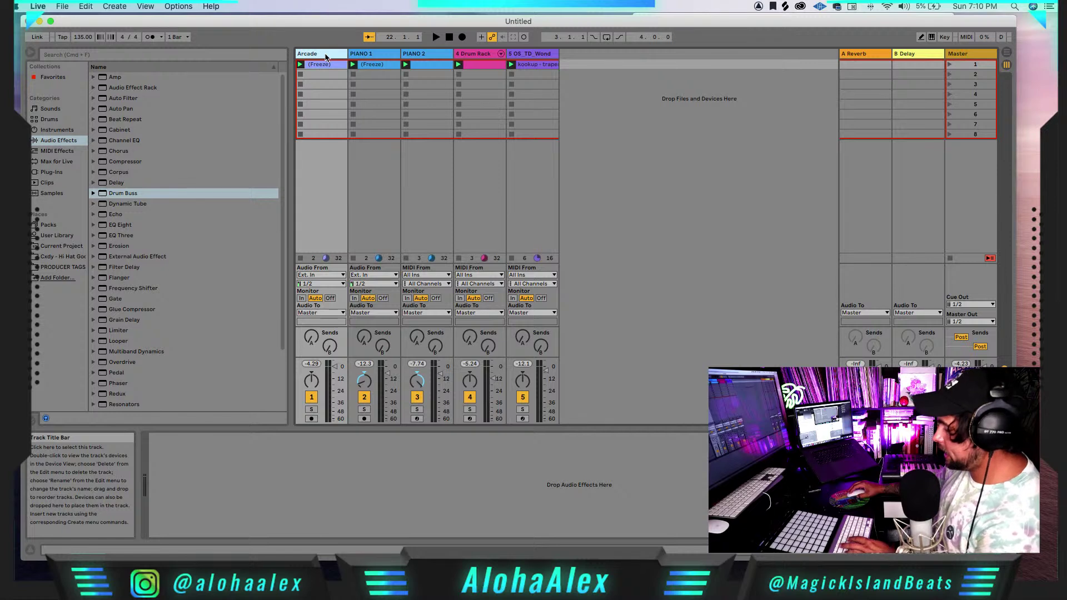
pyautogui.press('super+shift+t')
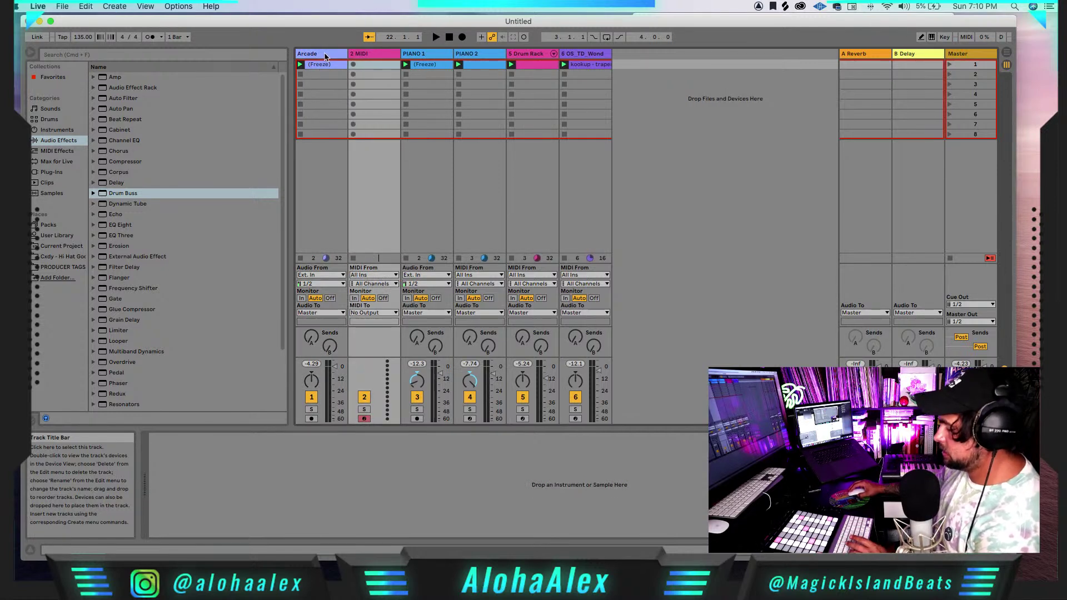
pyautogui.click(52, 172)
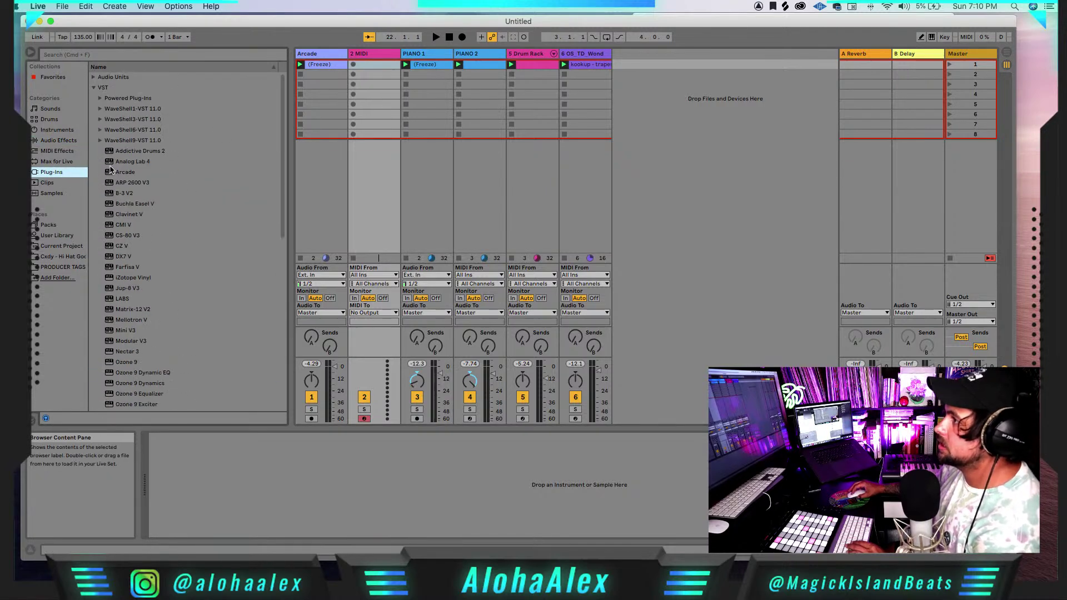
pyautogui.click(112, 173)
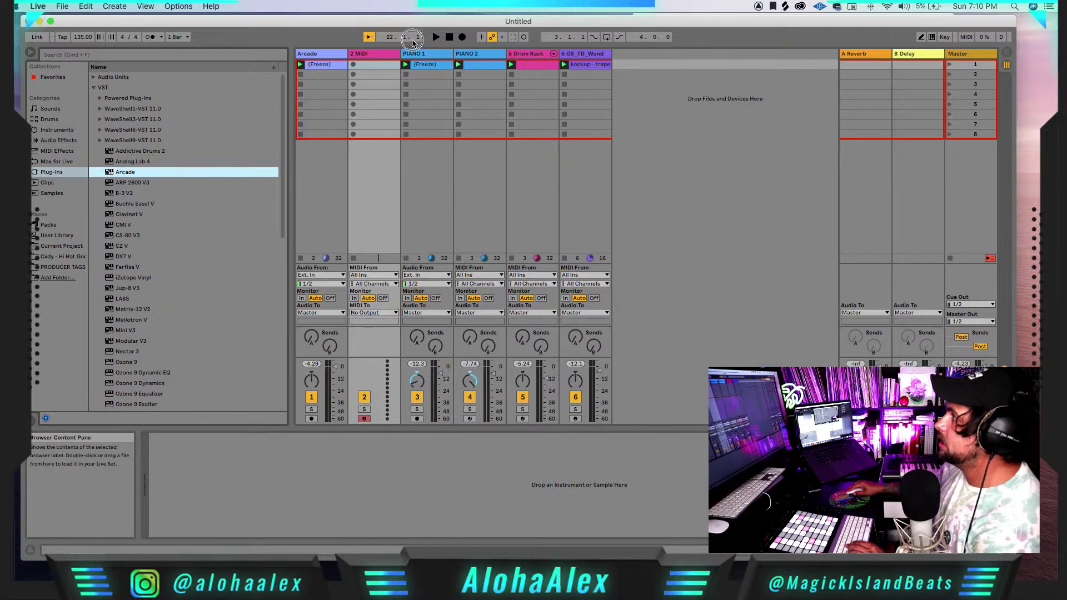
pyautogui.moveTo(379, 56); pyautogui.dragTo(380, 57)
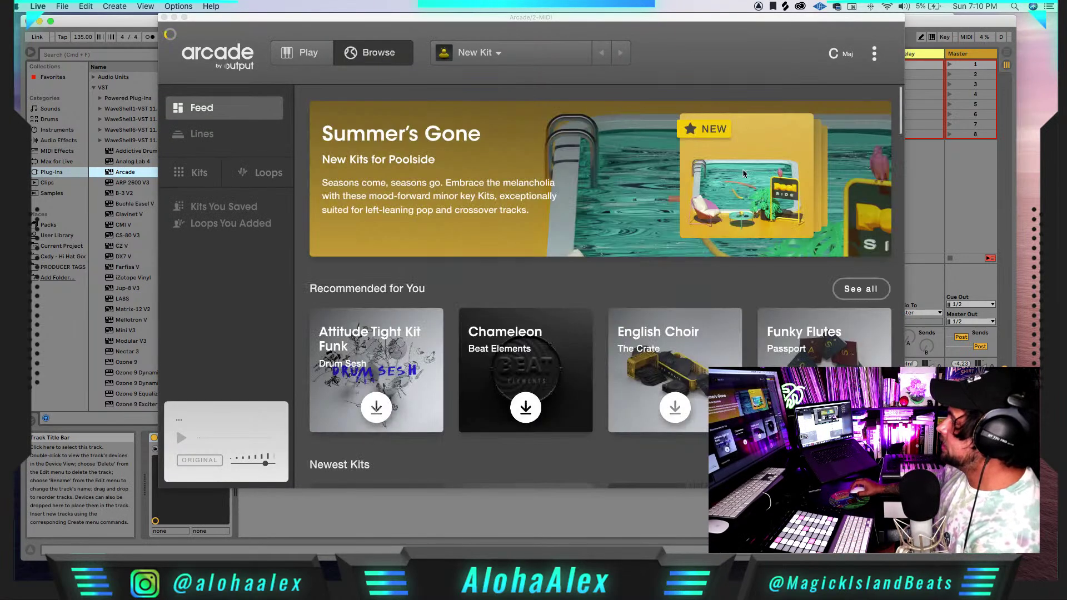
# - Find the Mountain Palace kit from Drip among Arcade's Trap Melodies, download it, and open it
pyautogui.scroll(-3, 694, 250)
pyautogui.scroll(-6, 693, 250)
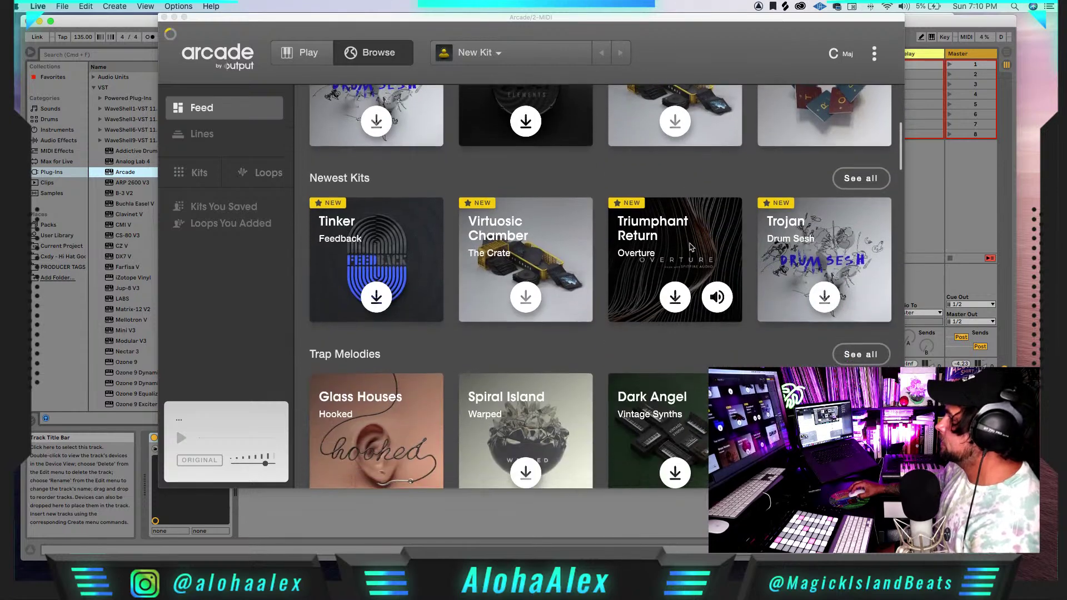
pyautogui.scroll(-3, 691, 248)
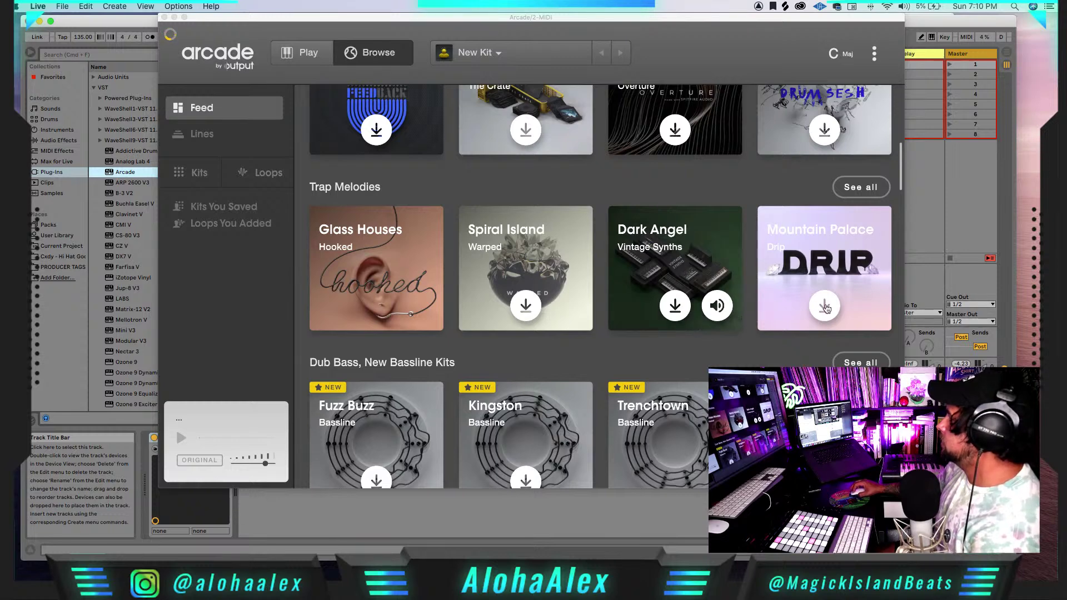
pyautogui.click(825, 307)
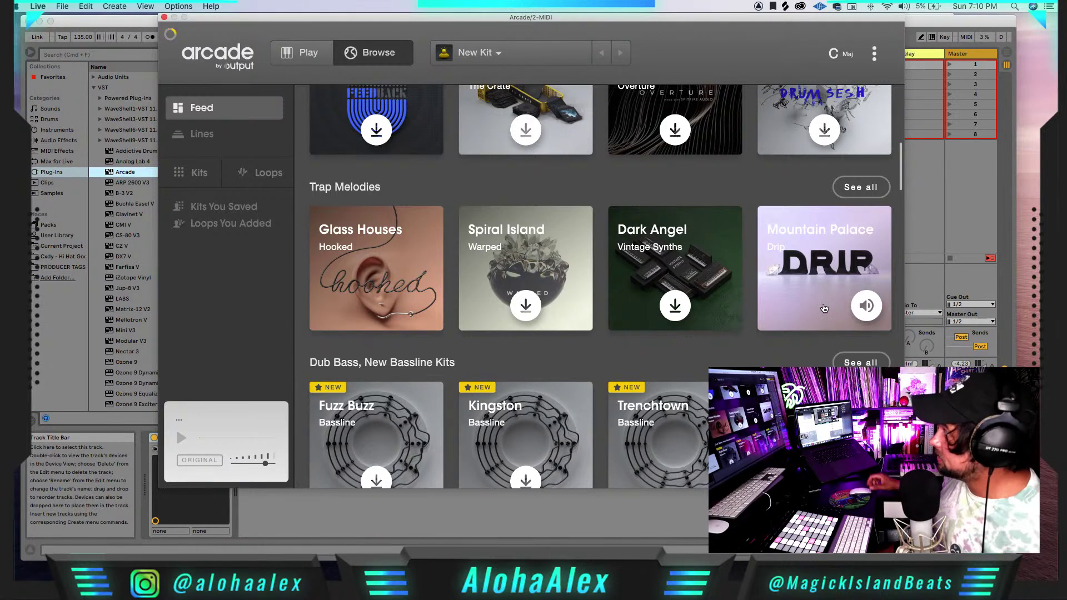
pyautogui.click(794, 270)
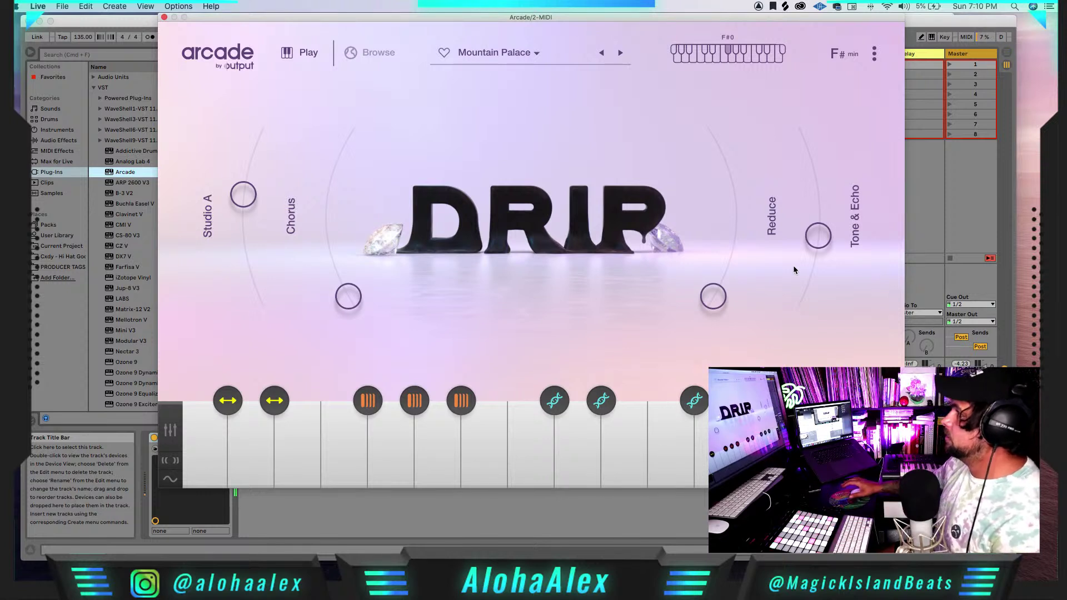
# - Set the Mountain Palace kit's session key to C minor
pyautogui.click(853, 55)
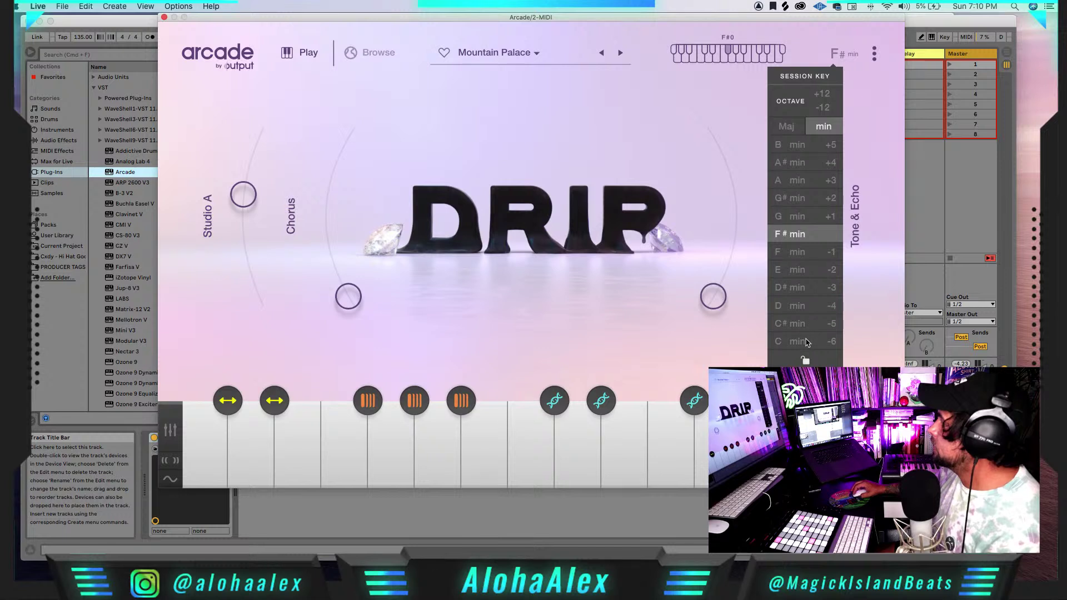
pyautogui.click(806, 341)
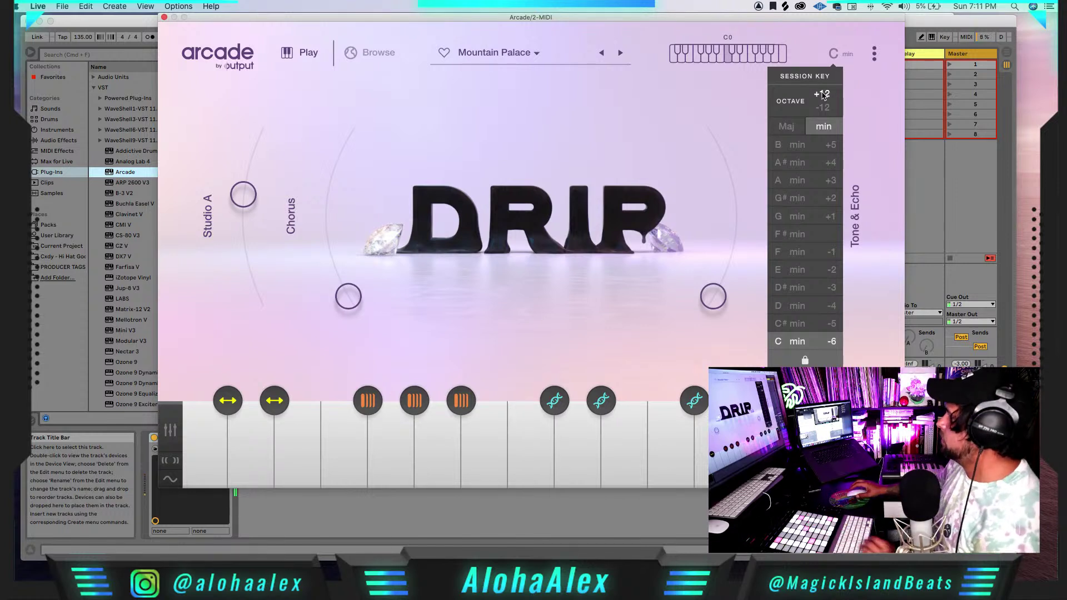
pyautogui.click(797, 342)
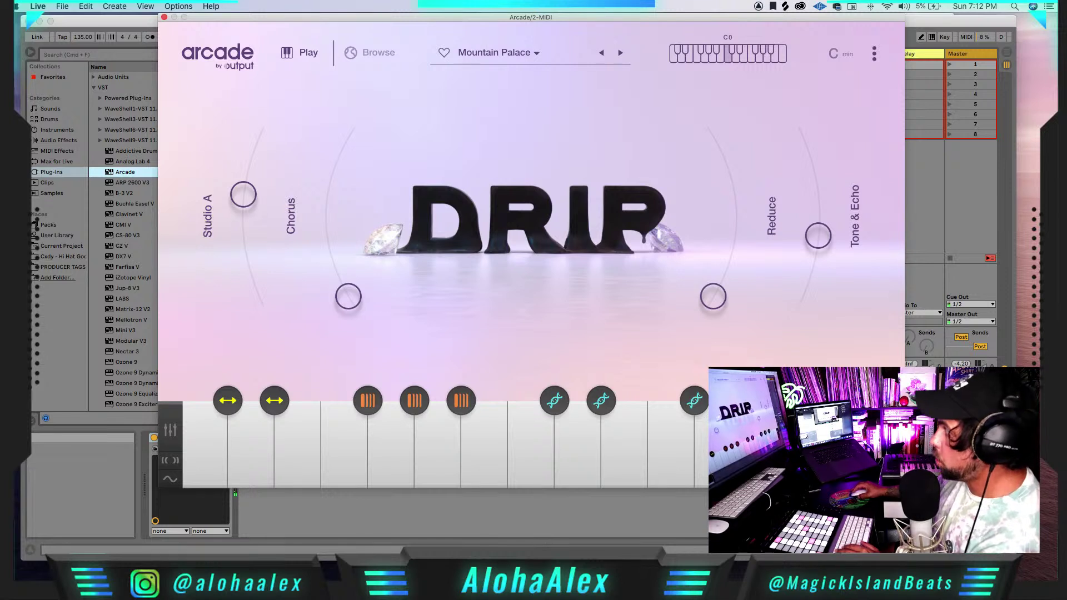
# - Adjust the kit's Tone & Echo control to slightly above its original level and close the Arcade plug-in window
pyautogui.moveTo(813, 230); pyautogui.dragTo(830, 186)
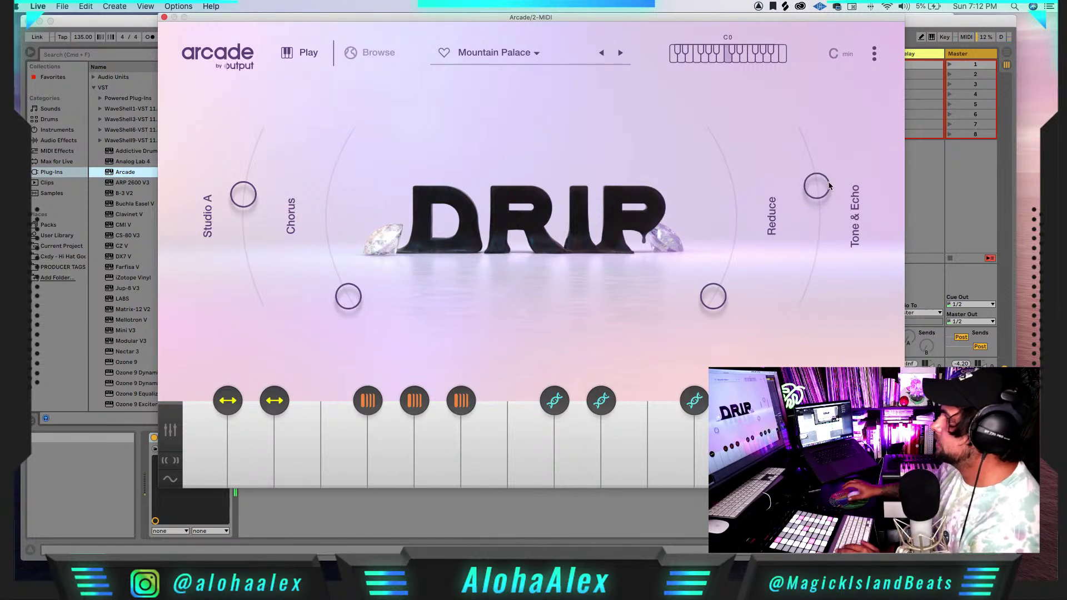
pyautogui.click(164, 17)
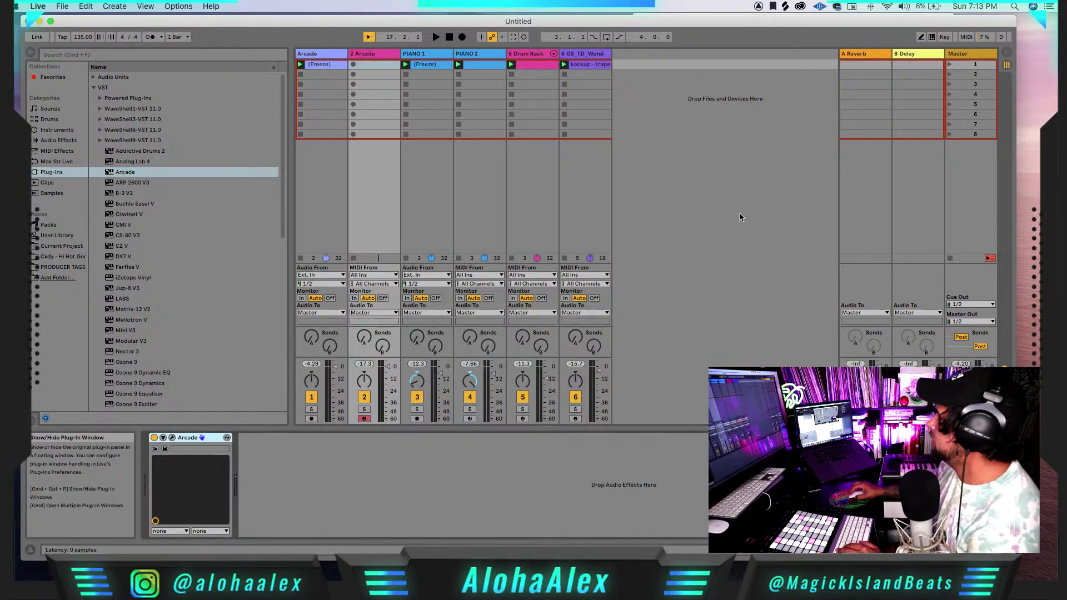
pyautogui.click(172, 438)
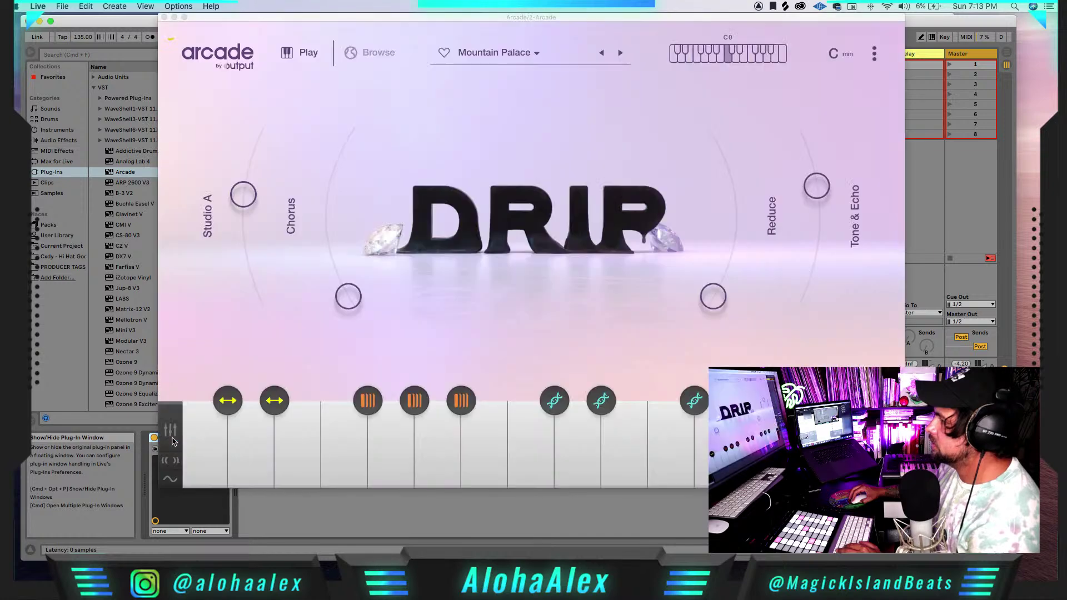
pyautogui.moveTo(830, 203); pyautogui.dragTo(820, 236)
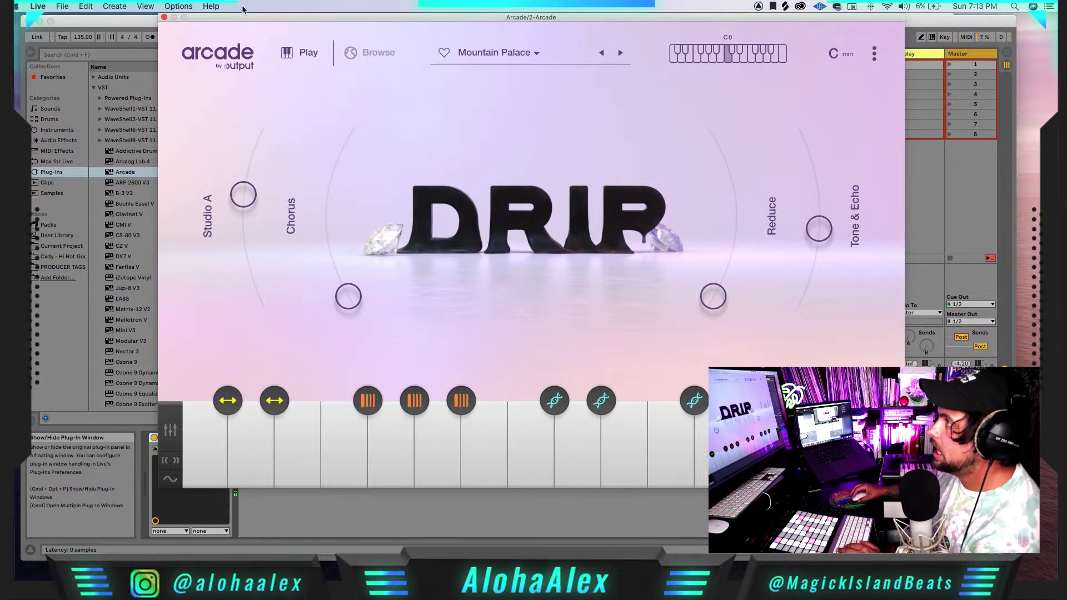
pyautogui.click(164, 18)
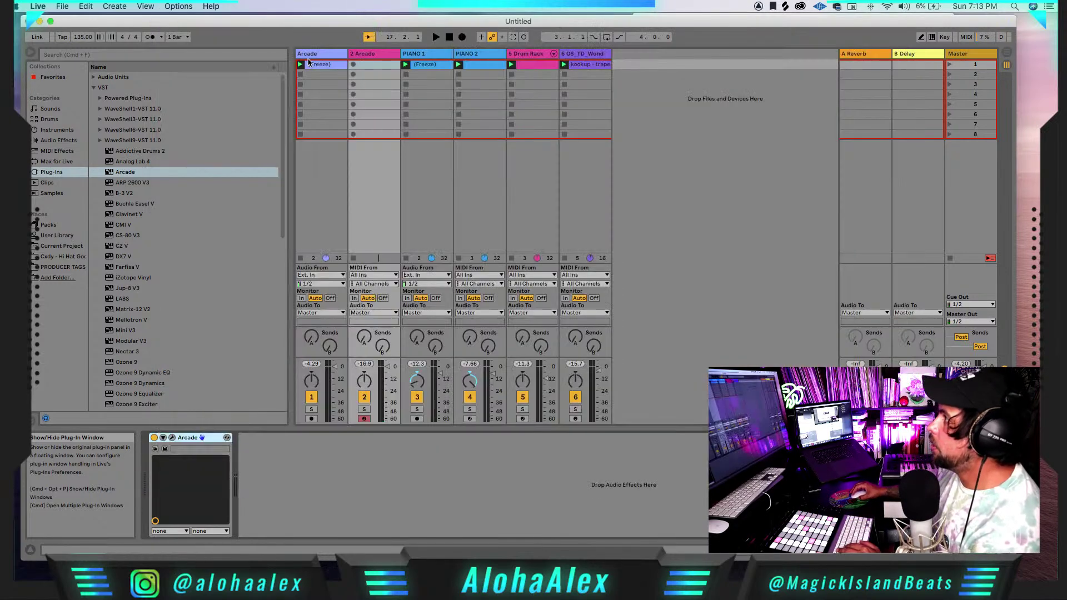
# - Record one eight-bar clip in the first slot and another in the second slot of the 2 Arcade track
pyautogui.click(360, 62)
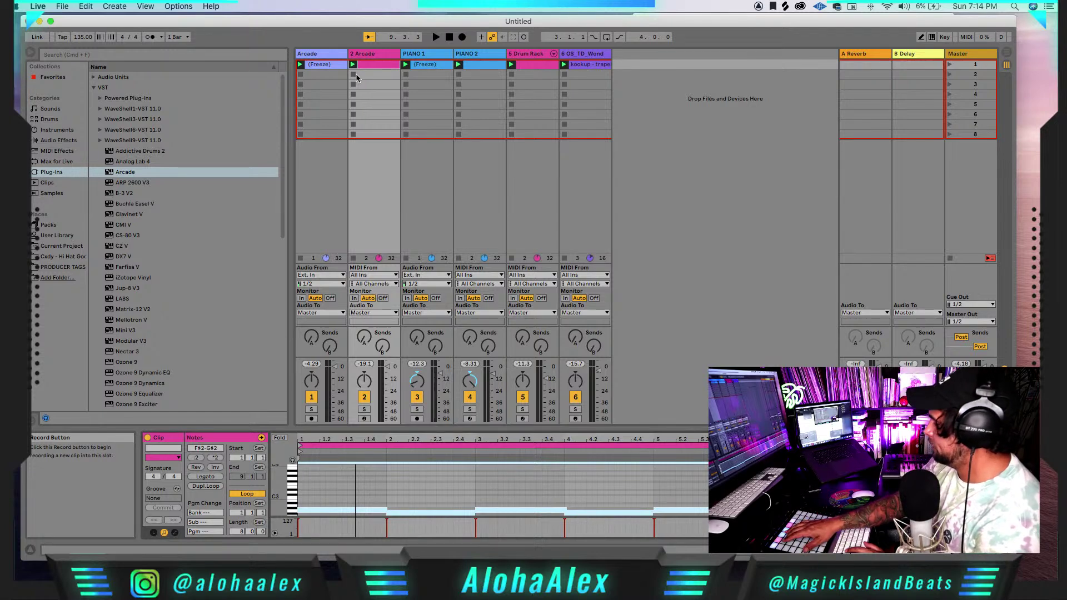
pyautogui.click(356, 75)
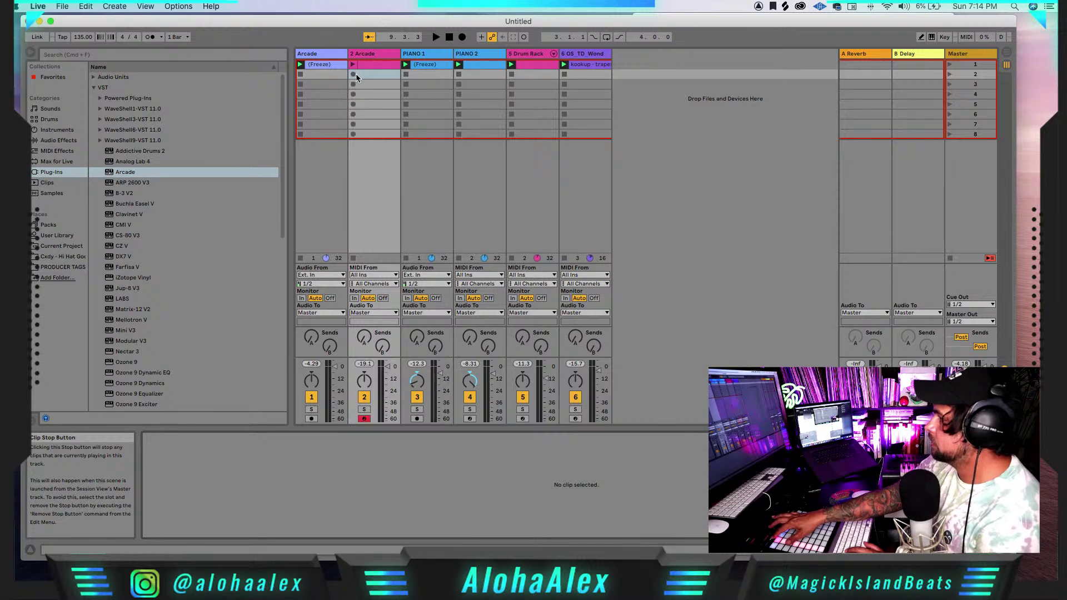
pyautogui.click(356, 74)
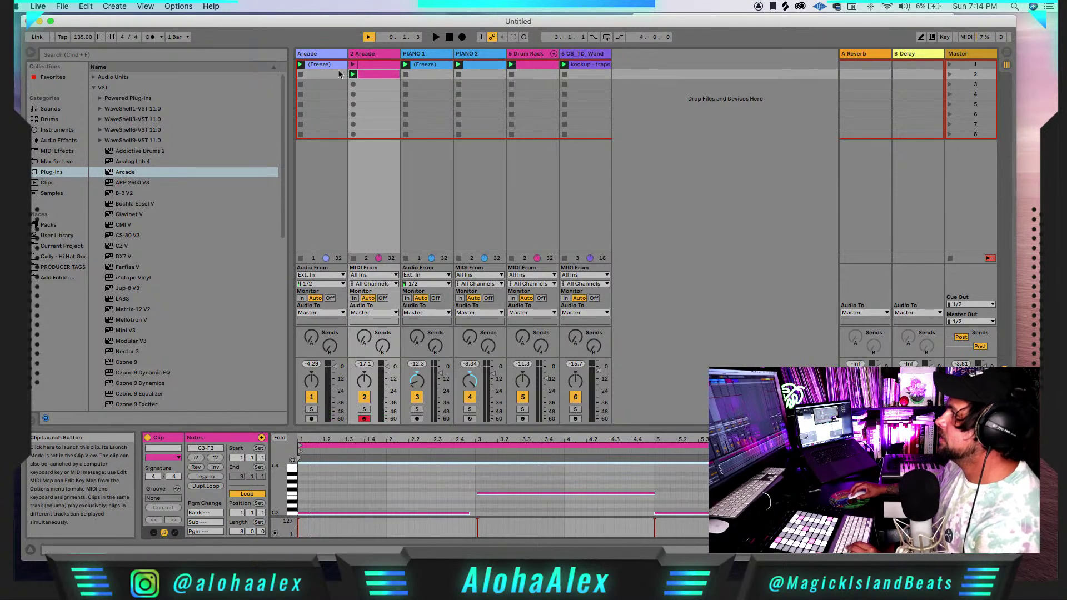
# - Copy all six first-row Session clips and paste them into the Arrangement at bar 1 on their tracks
pyautogui.click(322, 64)
pyautogui.keyDown('shift'); pyautogui.click(579, 65); pyautogui.keyUp('shift')
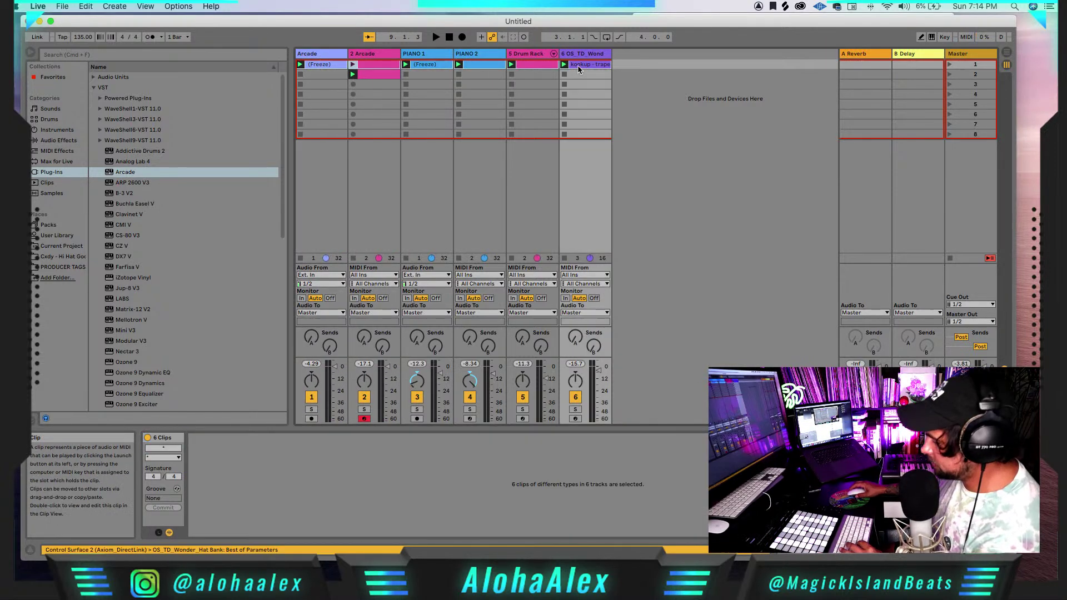
pyautogui.press('Tab')
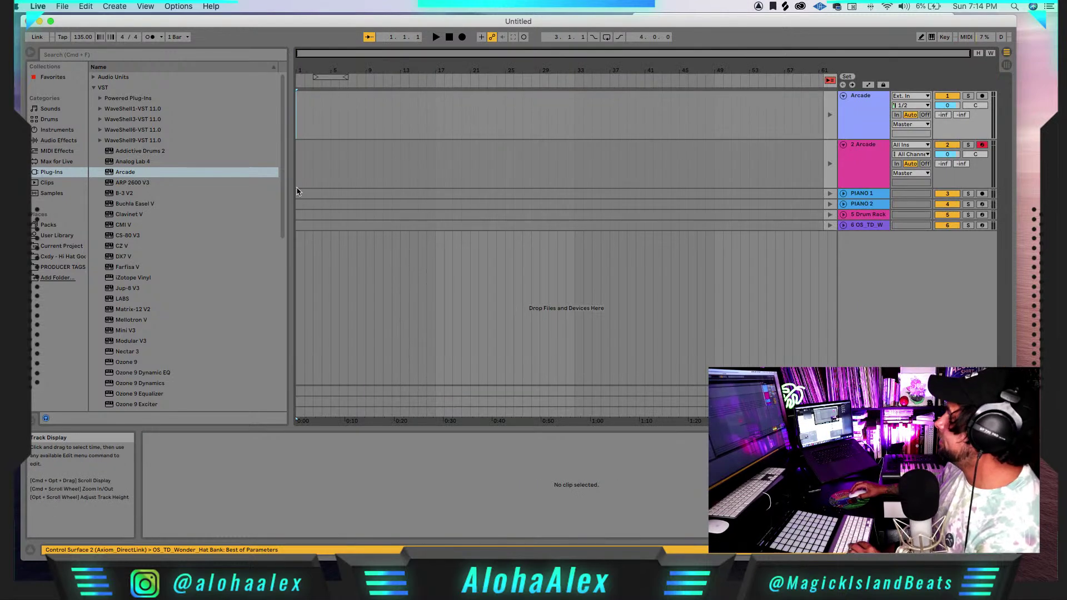
pyautogui.press('super+v')
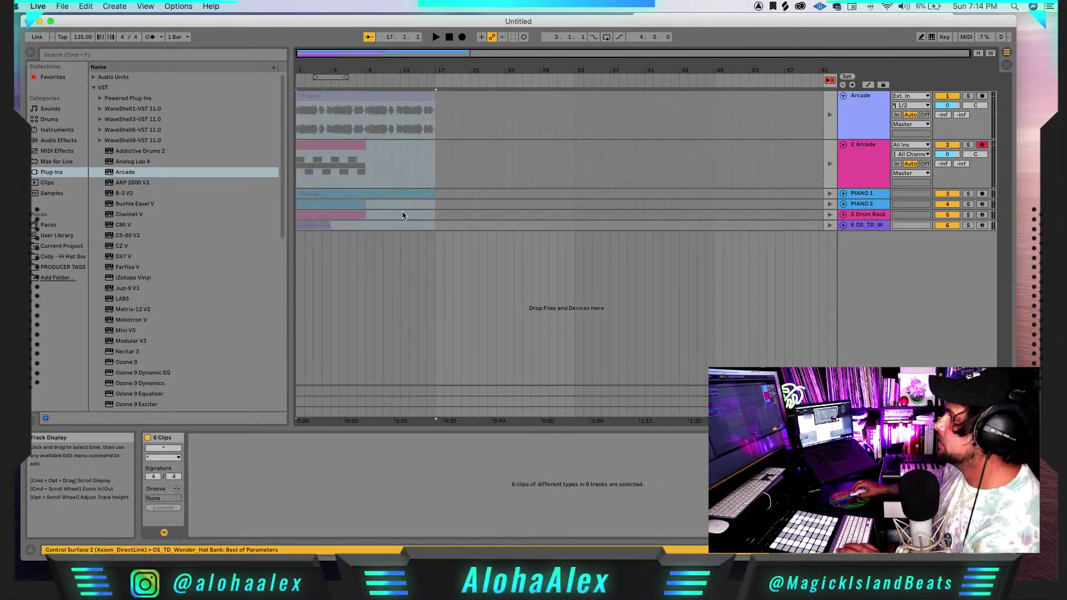
pyautogui.click(403, 215)
pyautogui.click(392, 153)
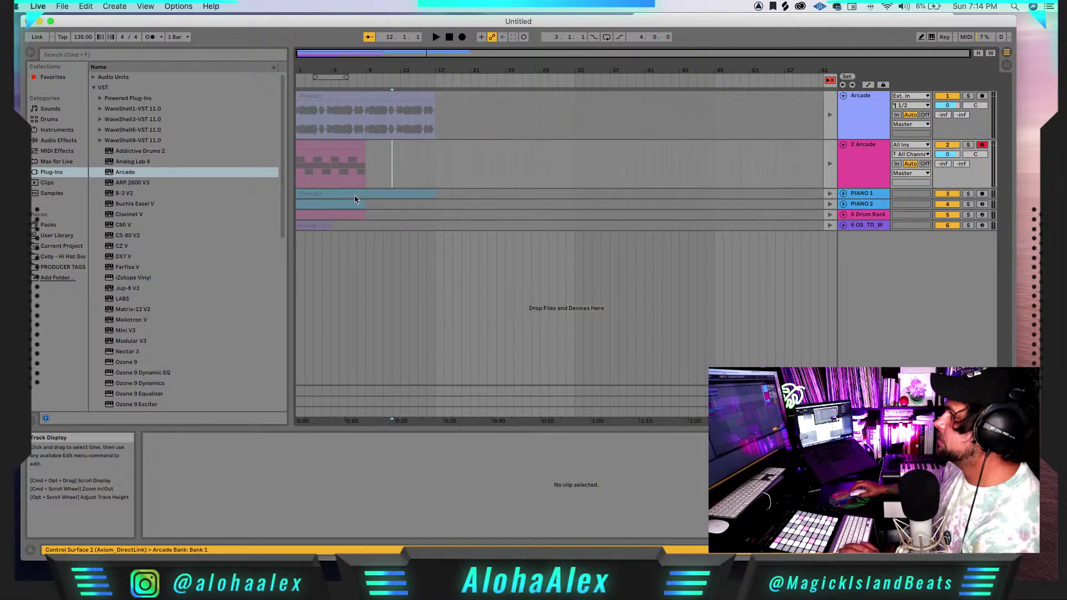
# - Return all tracks to Arrangement playback and select the 2 Arcade clip at bar 1
pyautogui.press('Tab')
pyautogui.click(369, 74)
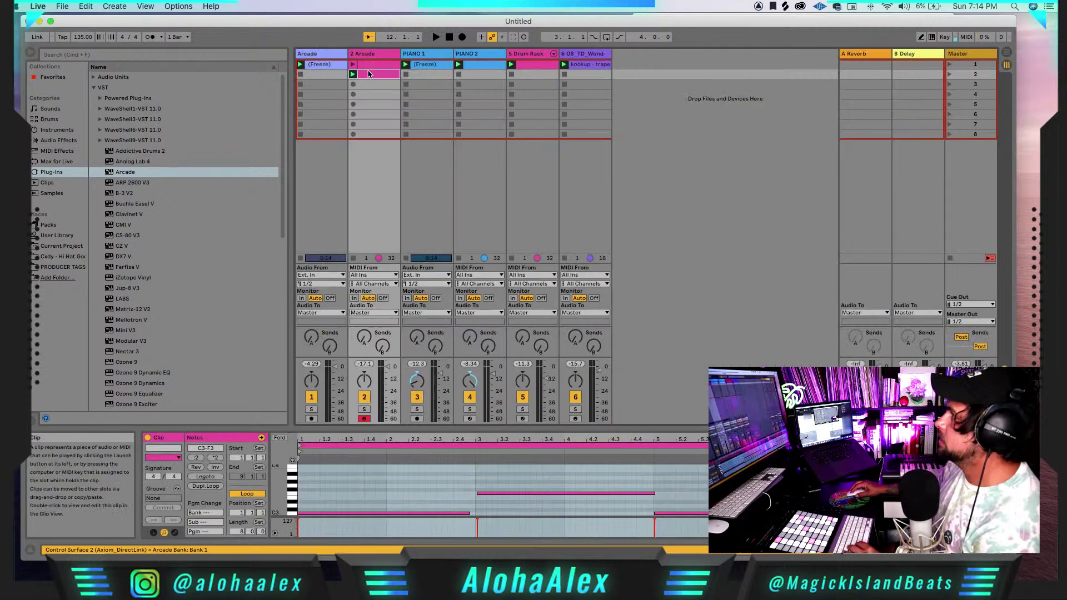
pyautogui.press('Tab')
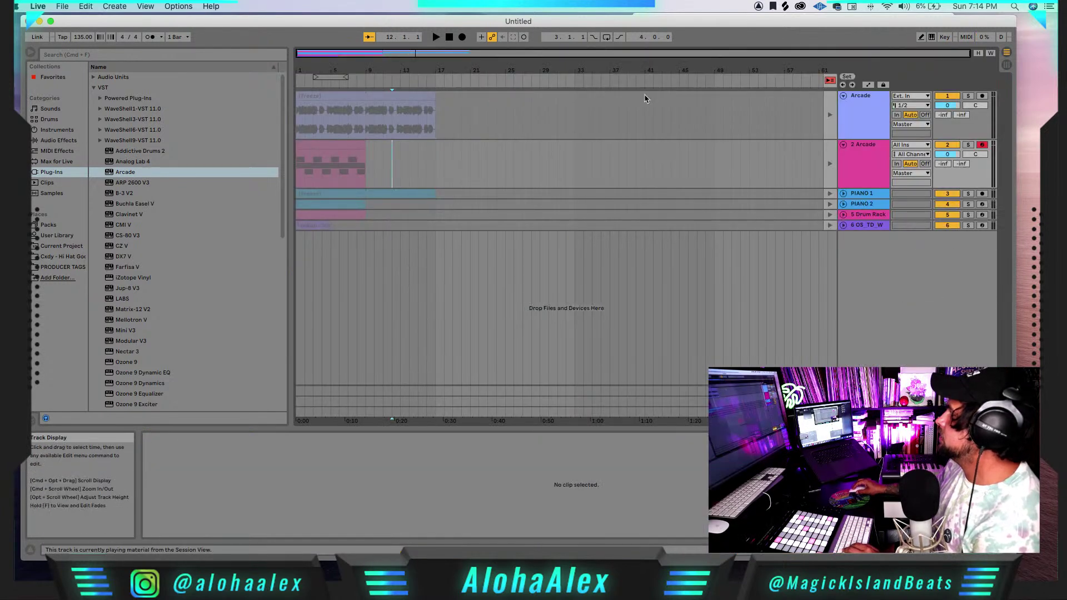
pyautogui.click(830, 80)
pyautogui.click(372, 149)
pyautogui.moveTo(372, 149)
pyautogui.mouseDown()
pyautogui.moveTo(432, 149)
pyautogui.moveTo(369, 149)
pyautogui.mouseUp()
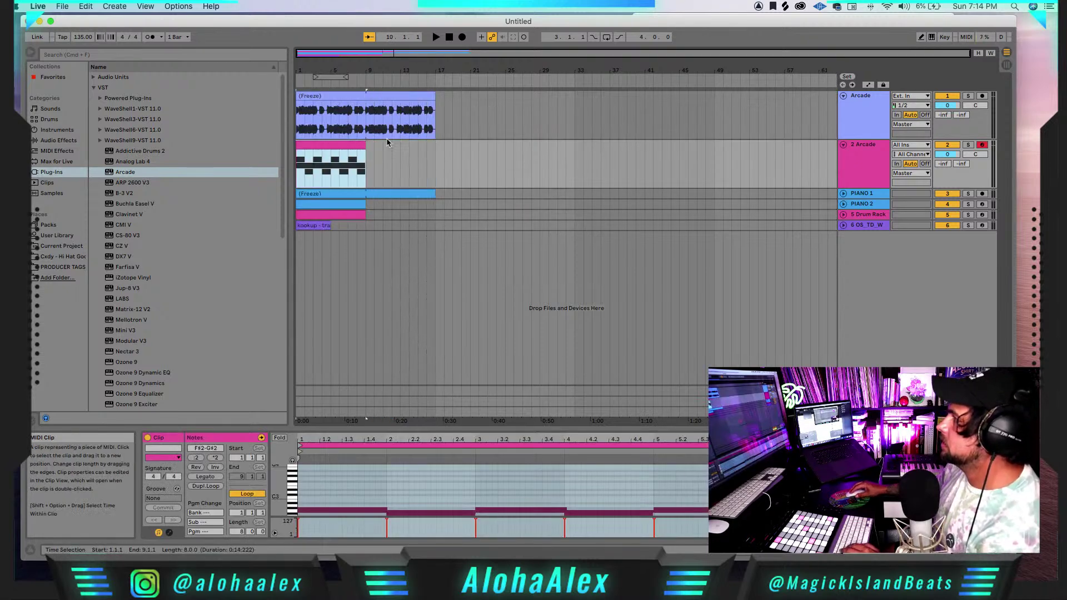
# - Resize the Arcade, PIANO 1 and hi-hat clips so each spans bars 1 to 9 like the other clips
pyautogui.moveTo(435, 118); pyautogui.dragTo(366, 120)
pyautogui.press('space')
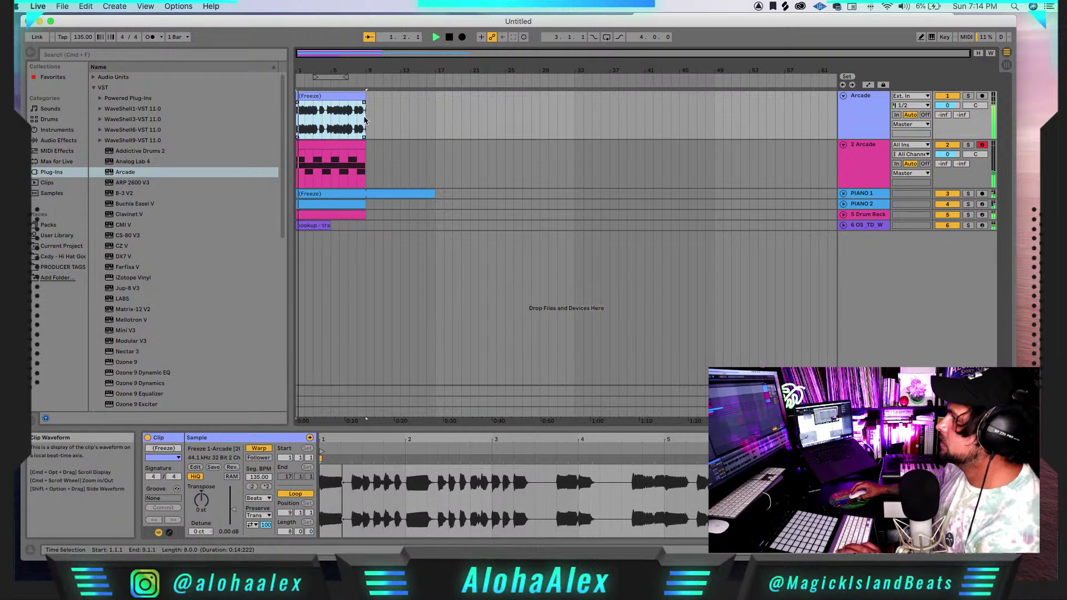
pyautogui.click(328, 225)
pyautogui.moveTo(352, 225); pyautogui.dragTo(366, 225)
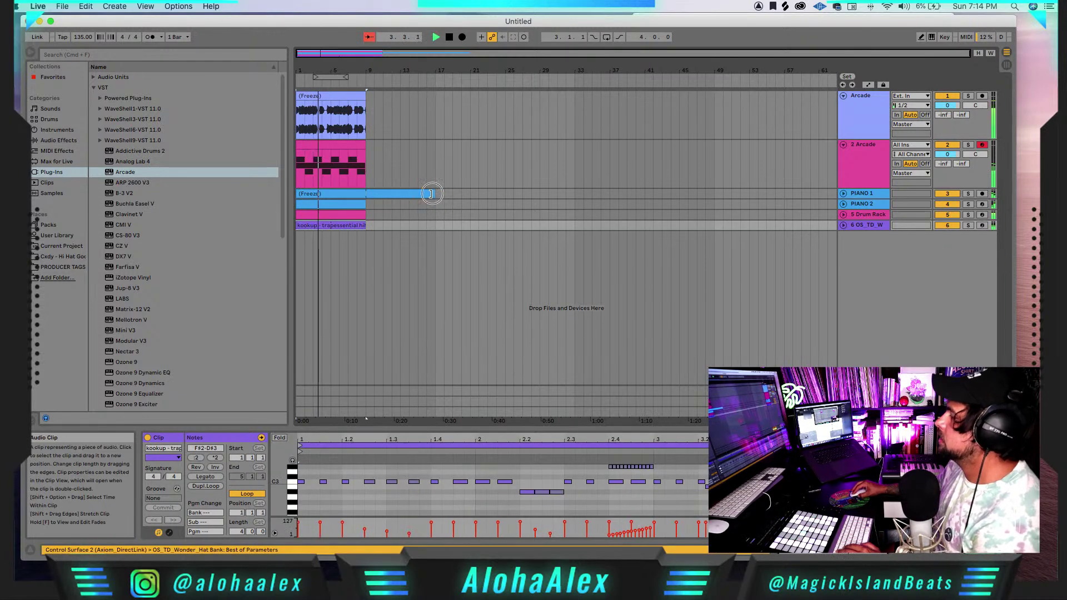
pyautogui.moveTo(431, 194); pyautogui.dragTo(367, 192)
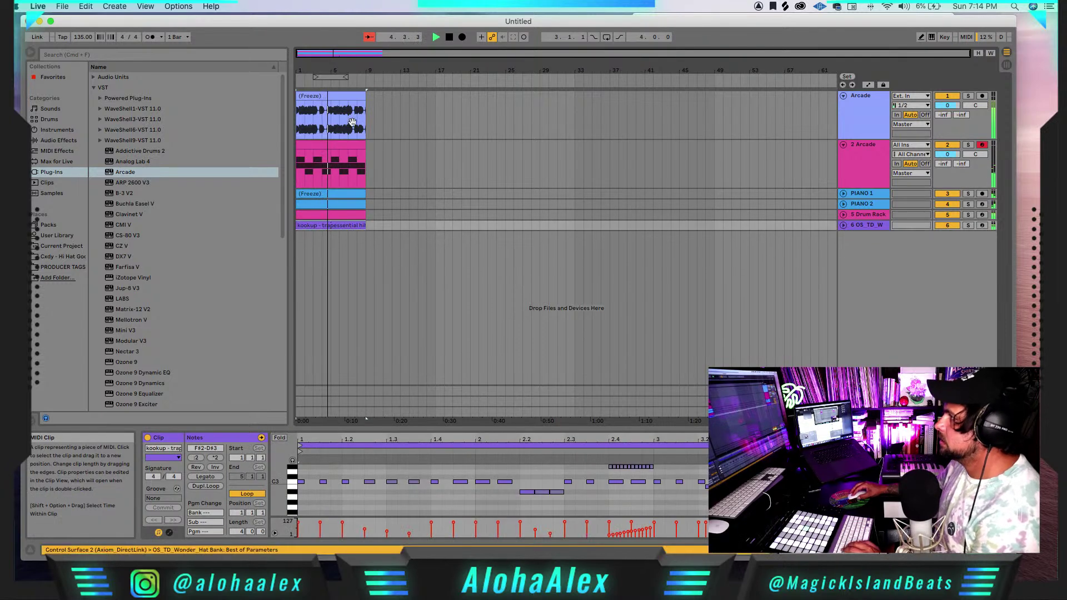
# - Duplicate all six Arrangement clips so the copies start at bar 9, and stop playback
pyautogui.press('super+a')
pyautogui.press('super+d')
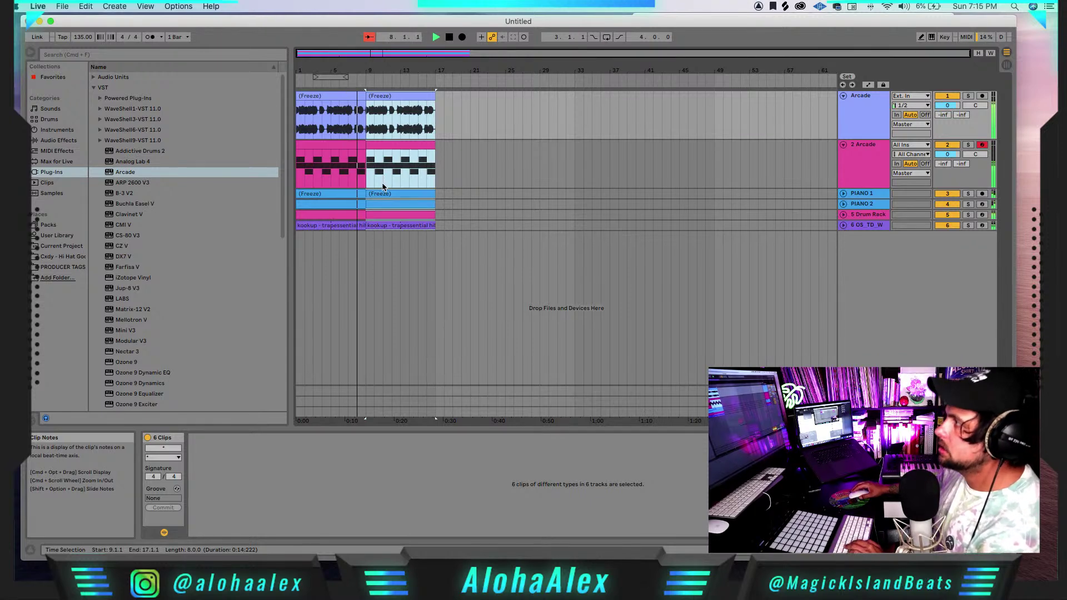
pyautogui.press('space')
# - Replace the 2 Arcade clip at bar 9 with the track's second-slot Session clip and play it back
pyautogui.click(394, 148)
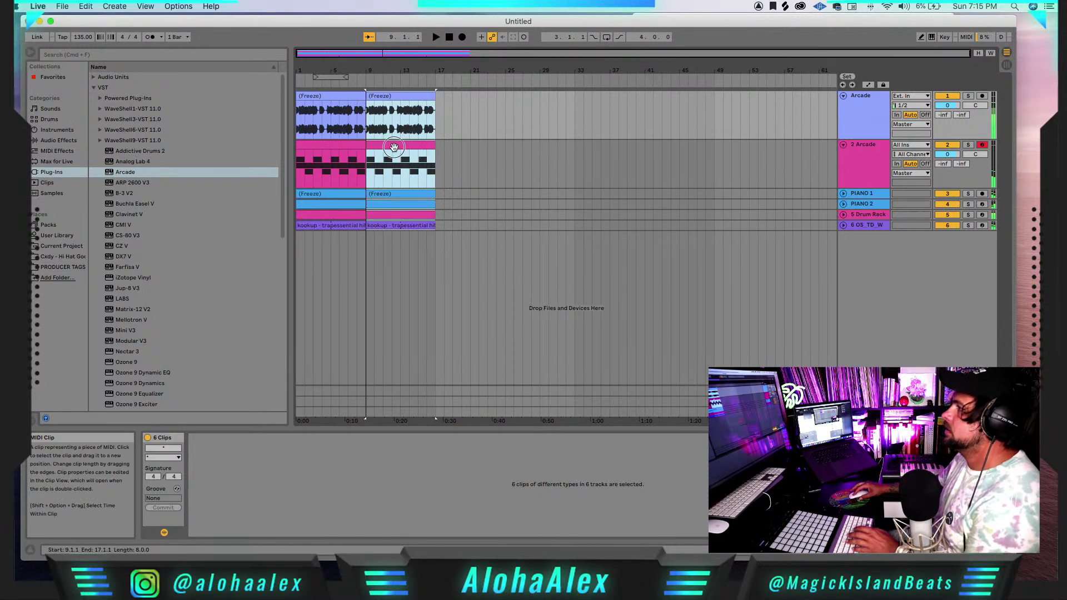
pyautogui.click(442, 149)
pyautogui.click(401, 148)
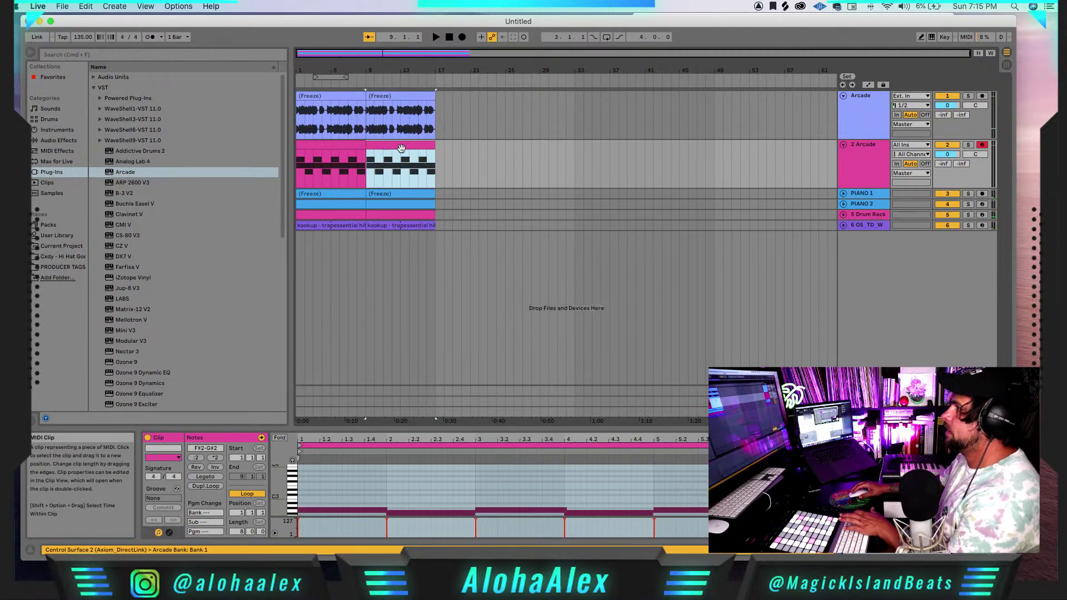
pyautogui.press('Tab')
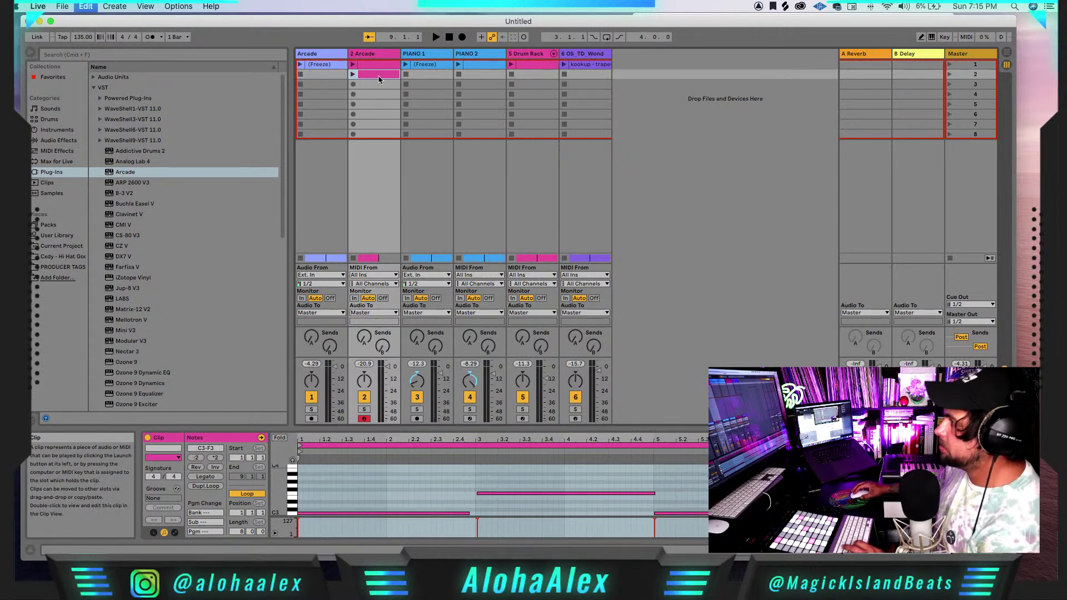
pyautogui.press('Tab')
pyautogui.click(364, 153)
pyautogui.press('space')
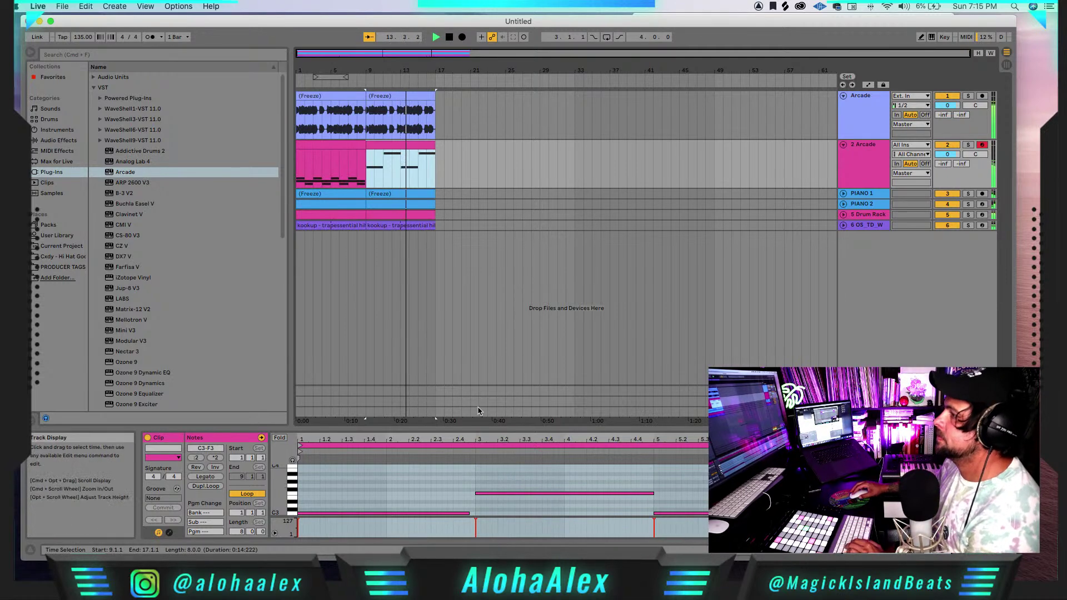
pyautogui.press('space')
# - Search the plug-ins for "h delay" and add H-Delay Stereo to the B Delay return track
pyautogui.click(79, 56)
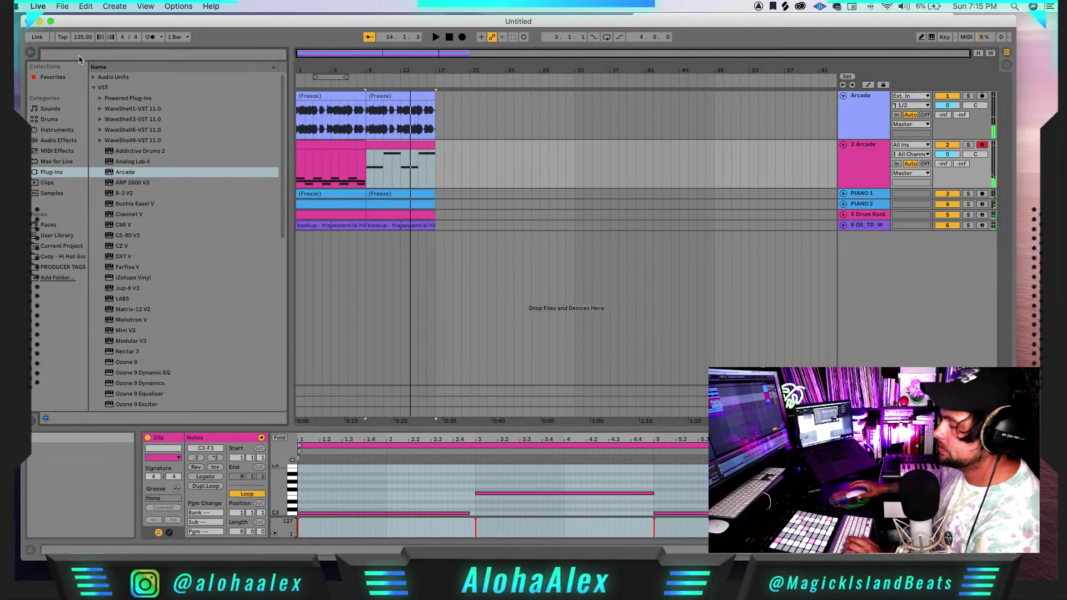
pyautogui.write('h')
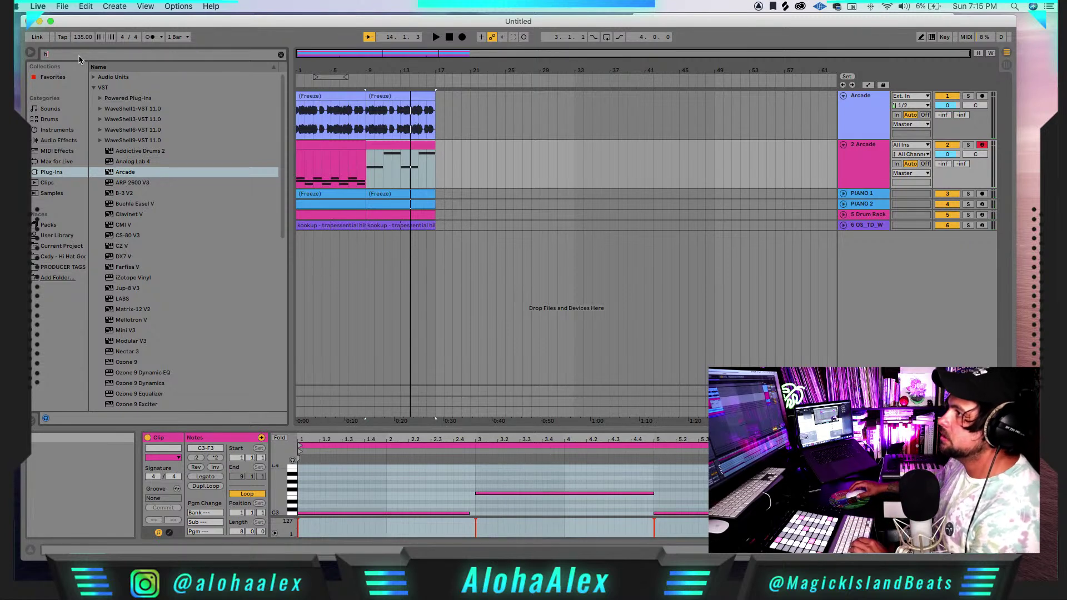
pyautogui.write(' d')
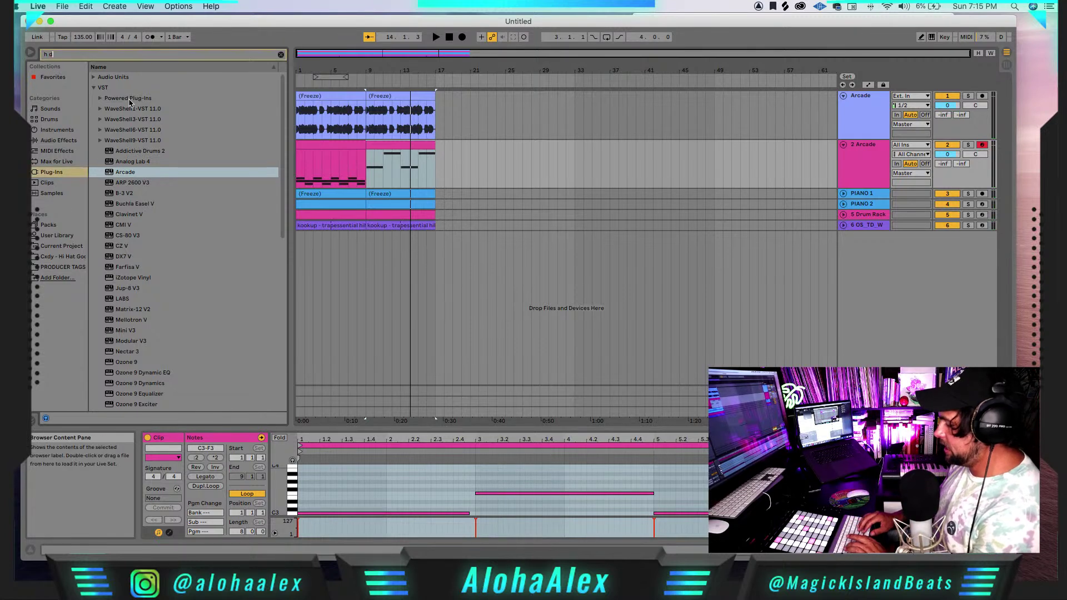
pyautogui.write('elay')
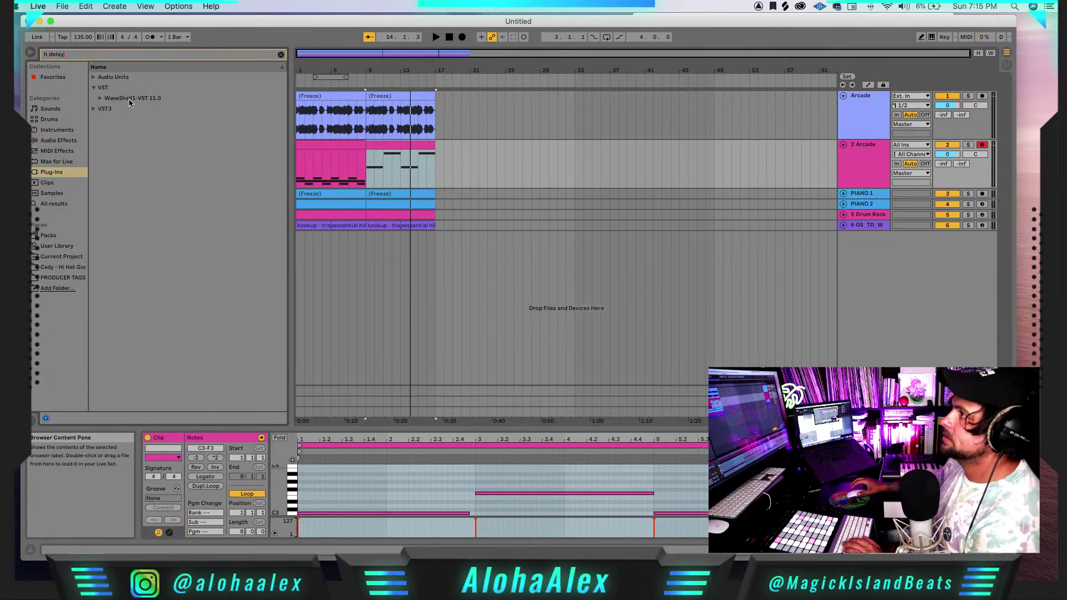
pyautogui.click(100, 99)
pyautogui.click(117, 131)
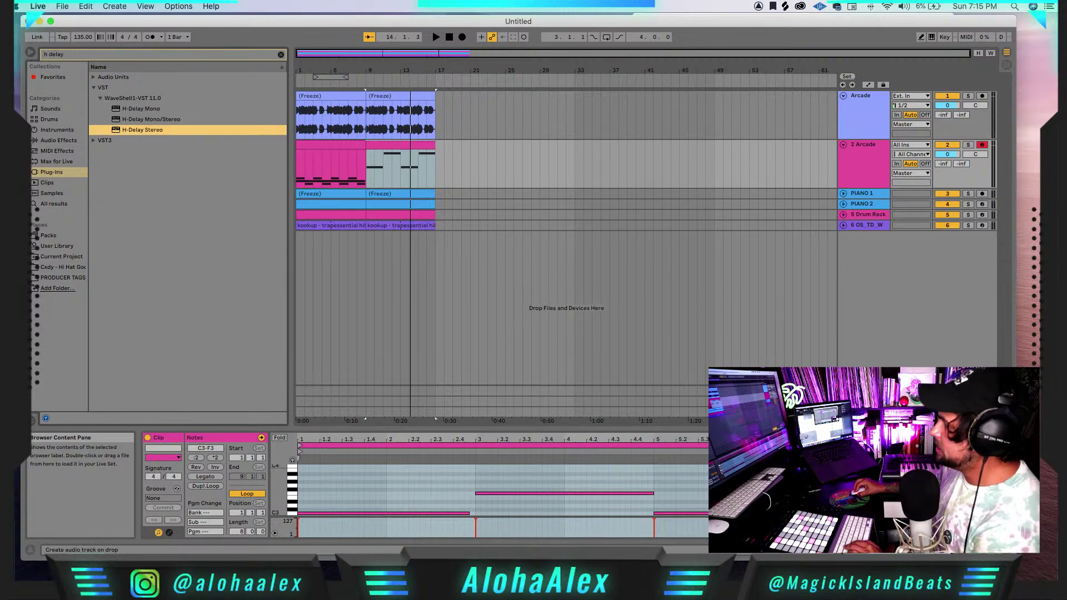
pyautogui.moveTo(116, 132); pyautogui.dragTo(865, 402)
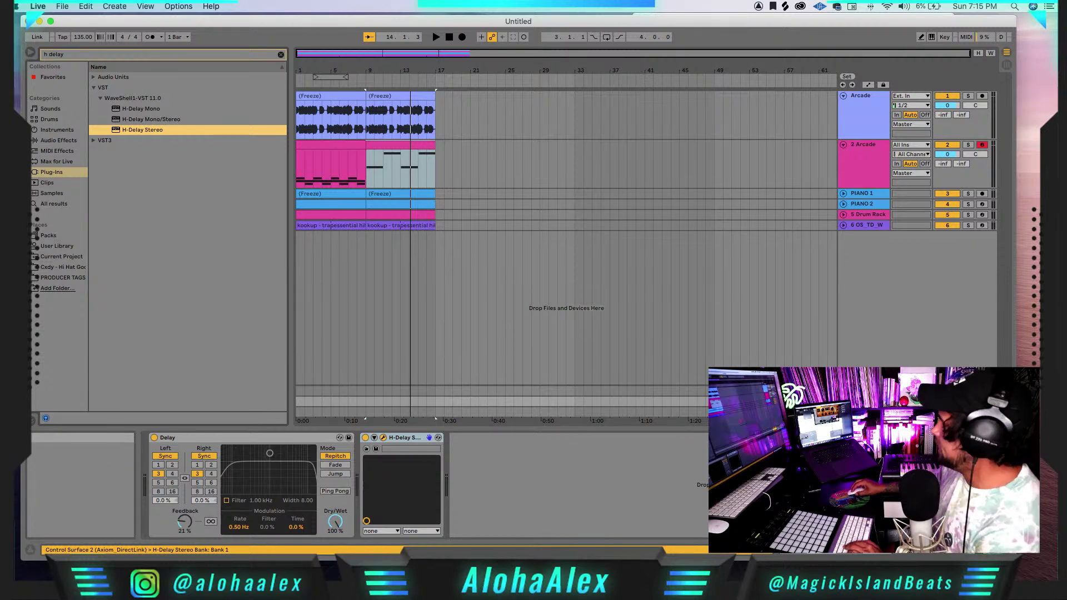
# - Load the Classics preset Dub 1/4T Filtered in H-Delay and close the plug-in window
pyautogui.moveTo(800, 75); pyautogui.dragTo(447, 128)
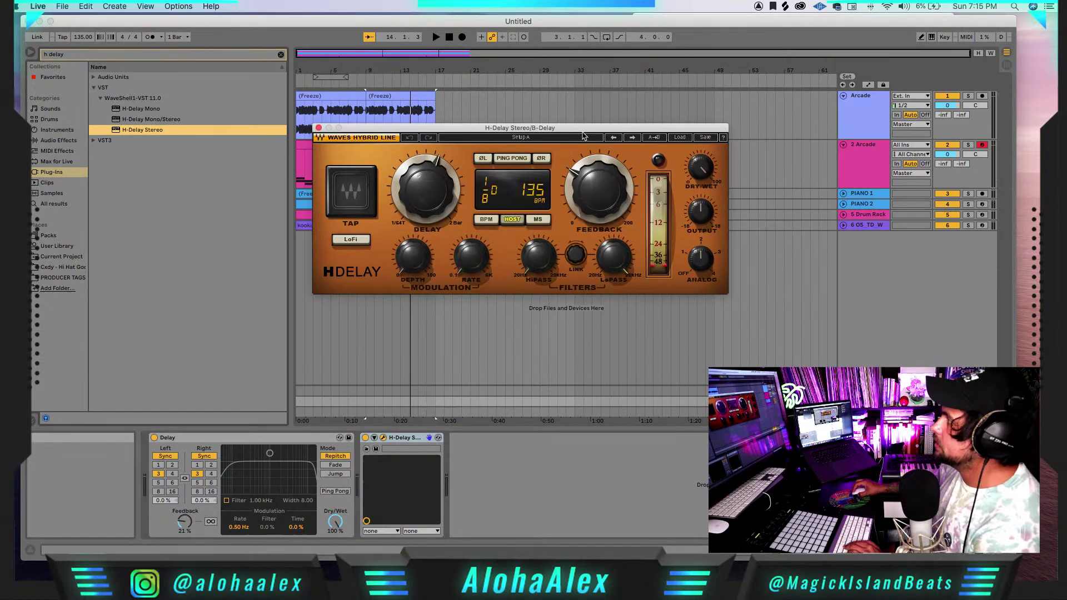
pyautogui.click(688, 138)
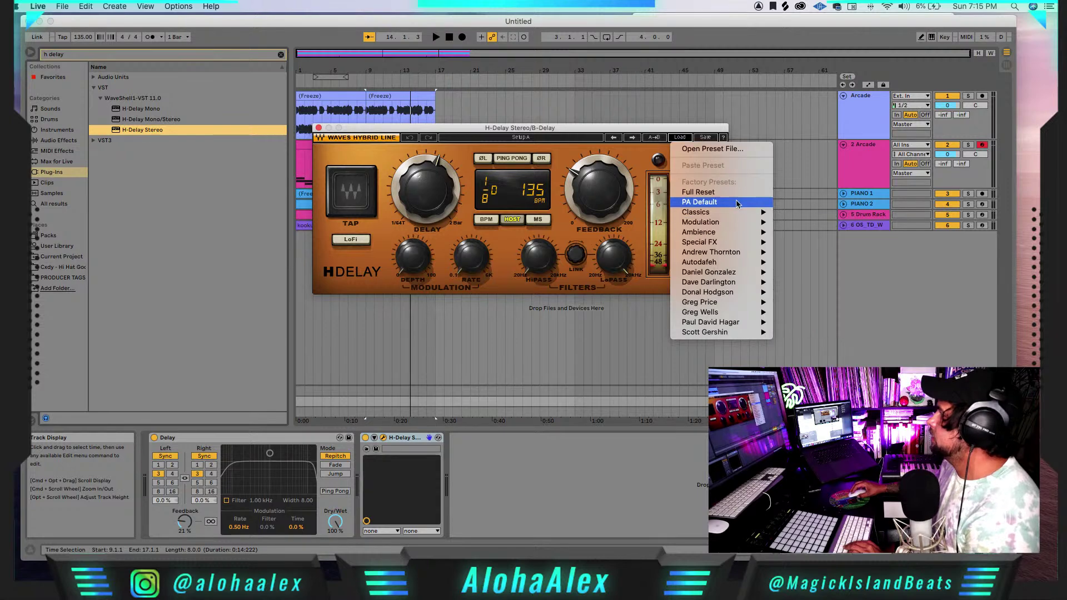
pyautogui.moveTo(742, 217)
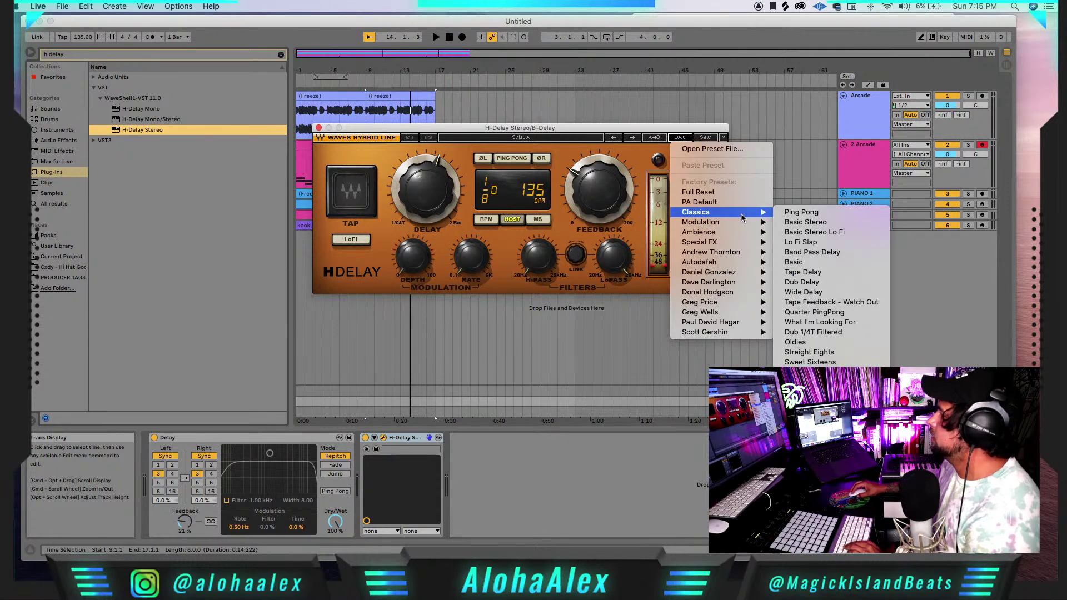
pyautogui.click(846, 332)
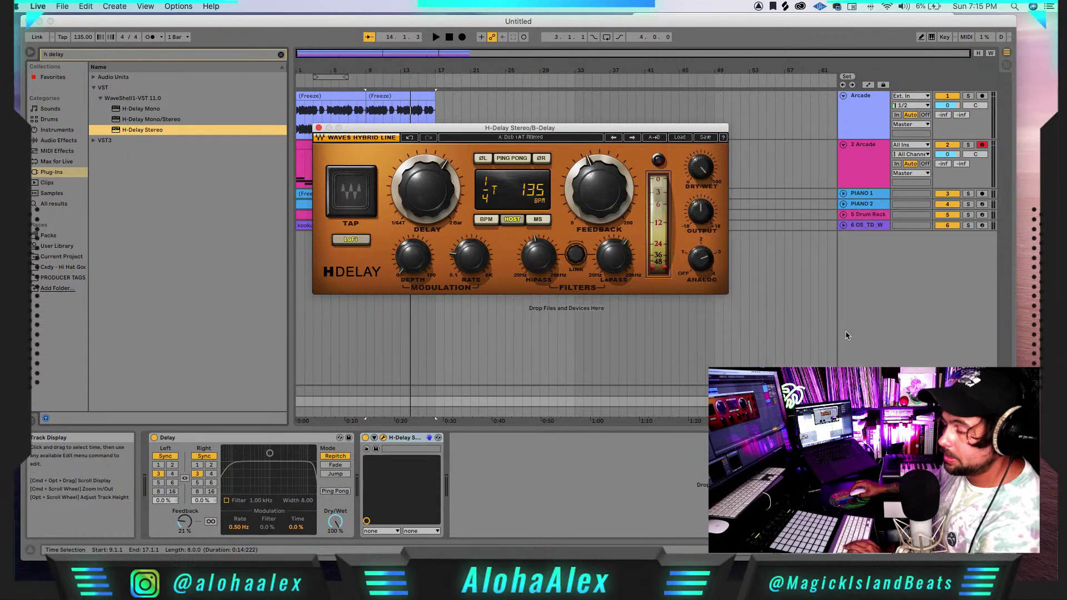
pyautogui.click(319, 128)
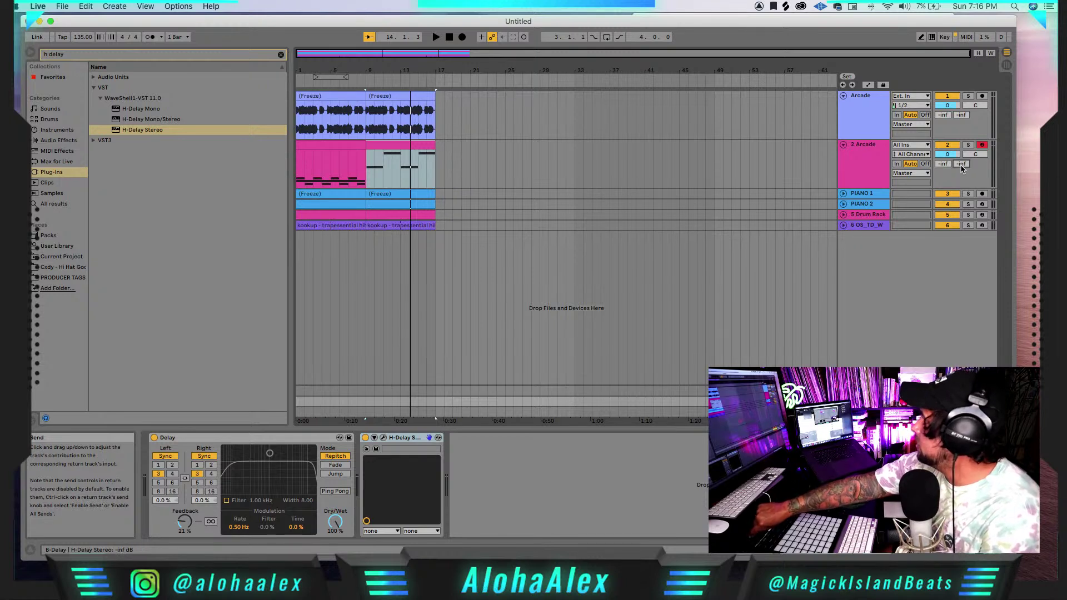
# - Set the 2 Arcade track's send to the B Delay return to 0 dB during playback, then stop
pyautogui.press('space')
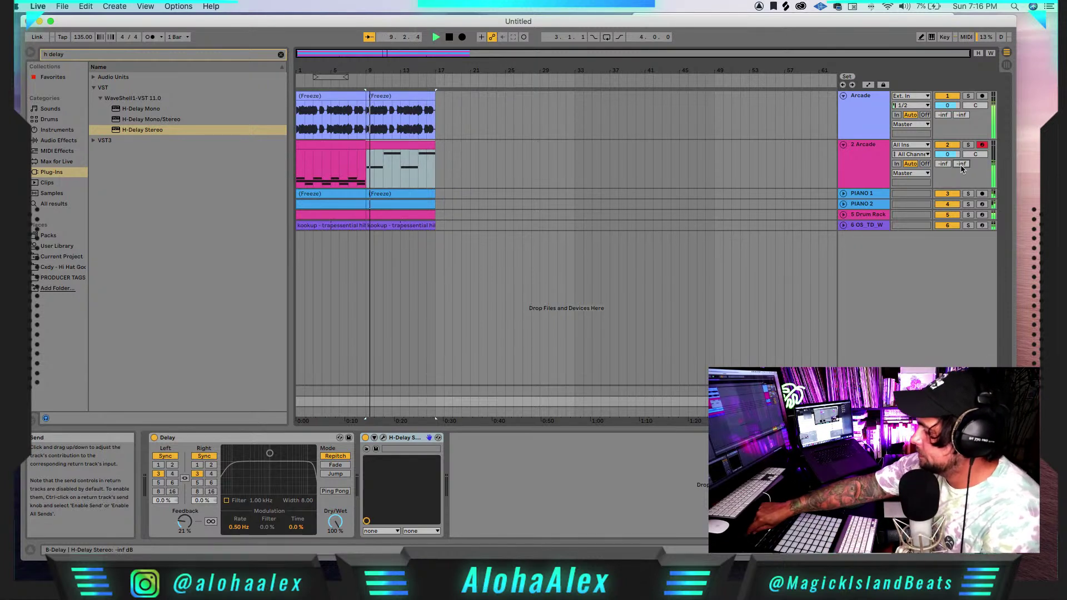
pyautogui.moveTo(962, 165)
pyautogui.mouseDown()
pyautogui.moveTo(961, 155)
pyautogui.moveTo(962, 170)
pyautogui.mouseUp()
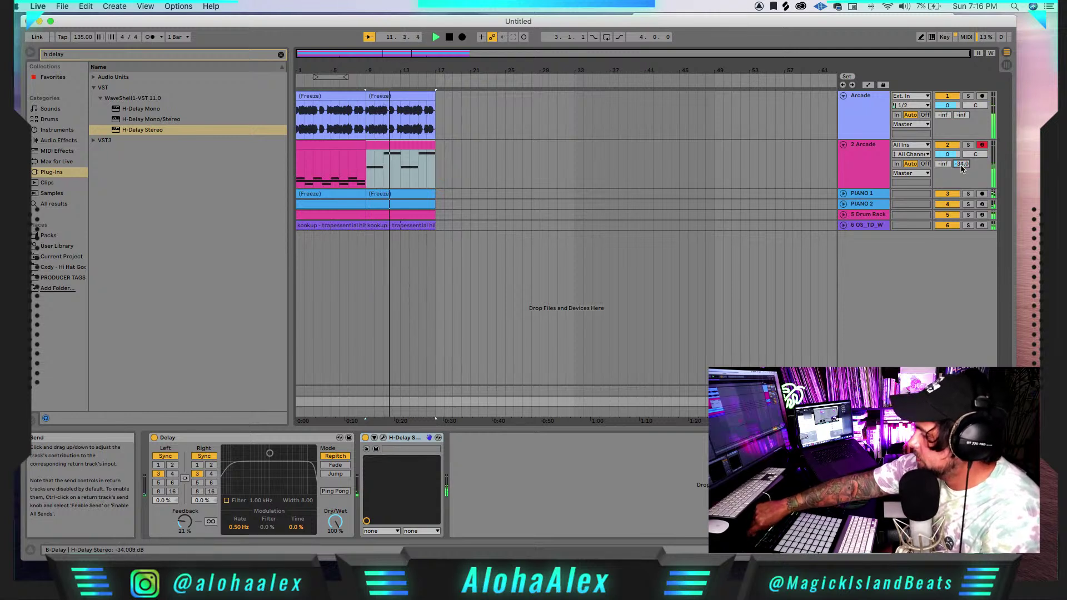
pyautogui.moveTo(962, 166)
pyautogui.mouseDown()
pyautogui.moveTo(962, 150)
pyautogui.moveTo(963, 183)
pyautogui.mouseUp()
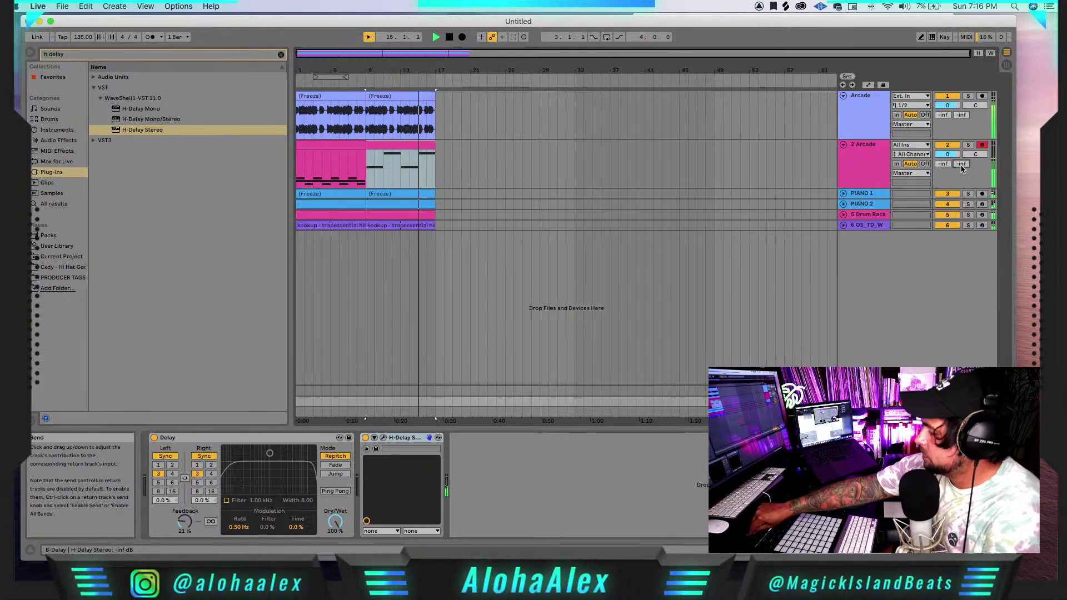
pyautogui.moveTo(962, 166); pyautogui.dragTo(962, 162)
pyautogui.moveTo(962, 169); pyautogui.dragTo(962, 114)
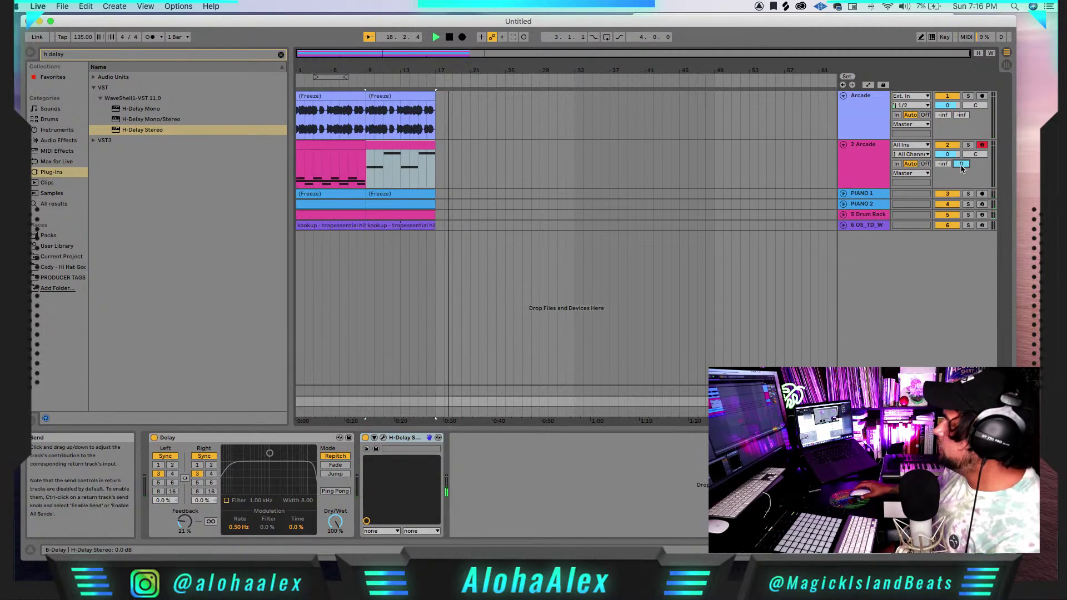
pyautogui.click(384, 438)
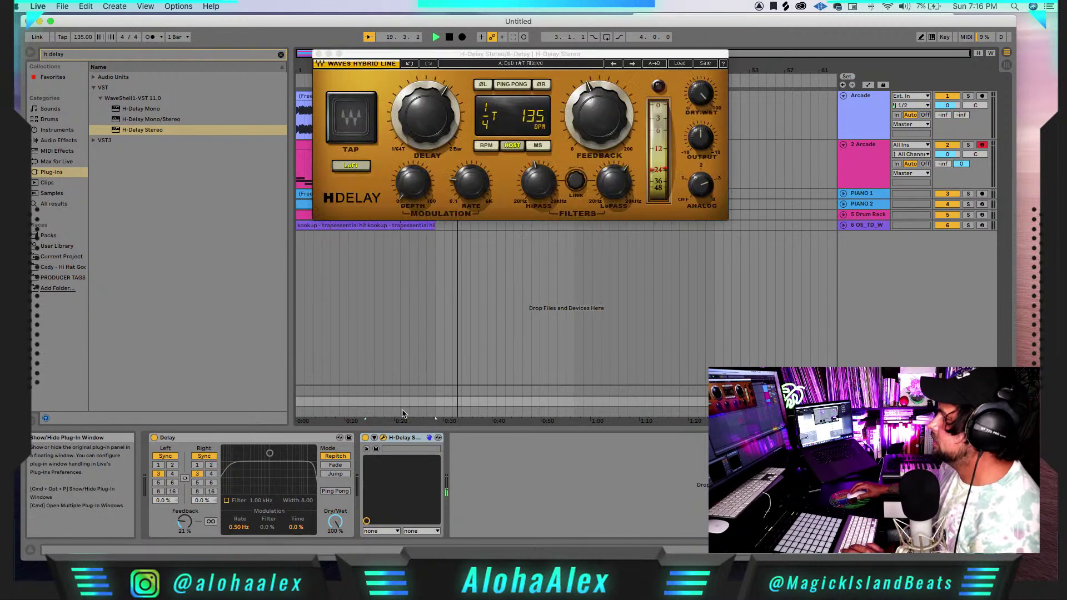
pyautogui.moveTo(366, 53); pyautogui.dragTo(530, 17)
pyautogui.click(486, 203)
pyautogui.press('space')
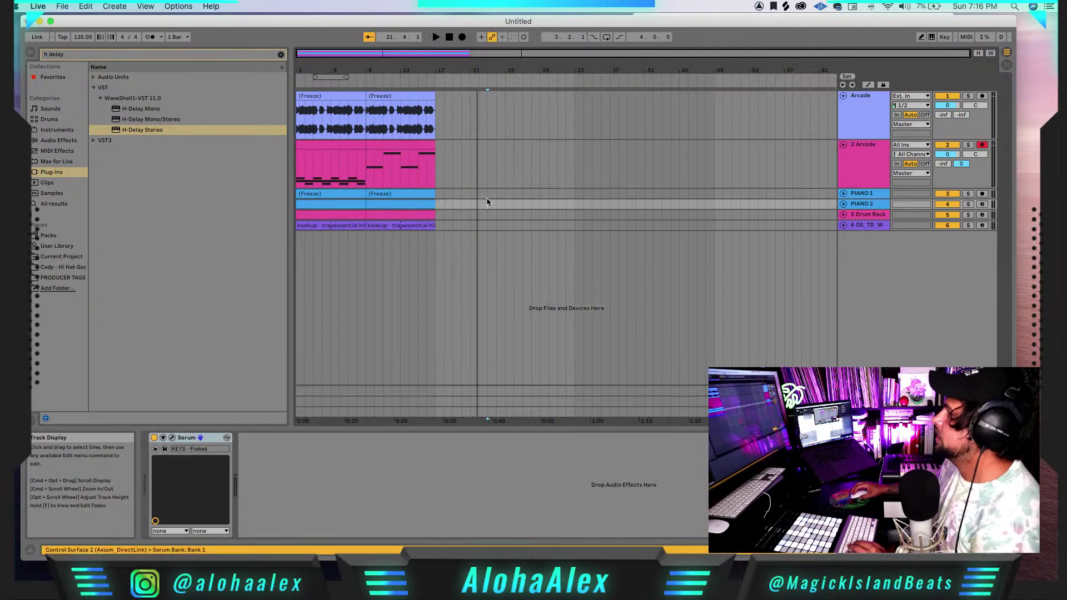
# - Move the six clips at bar 1 together to about bar 24
pyautogui.click(383, 103)
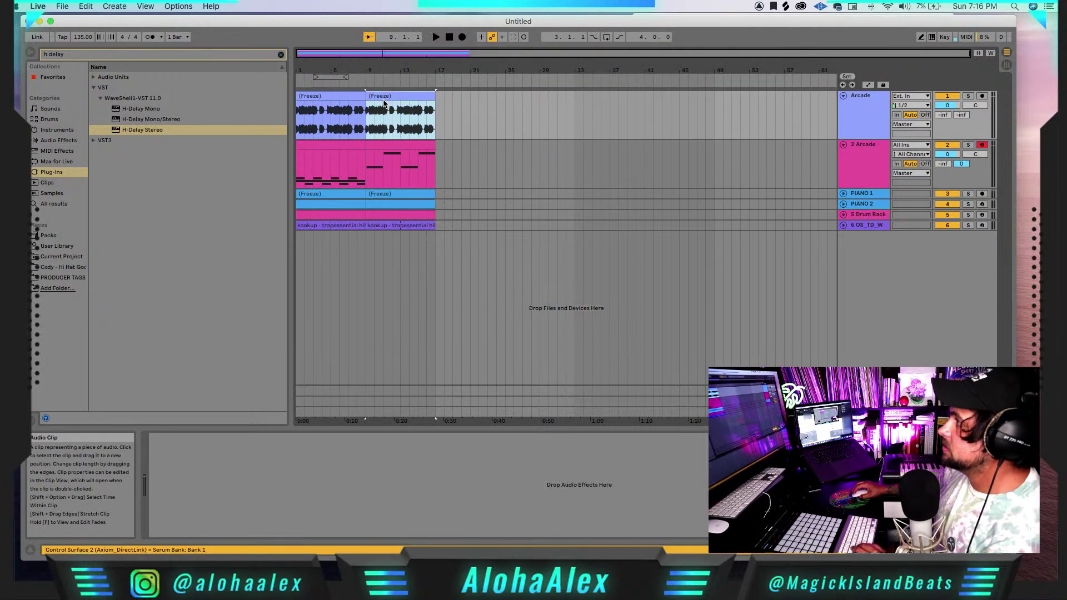
pyautogui.keyDown('shift'); pyautogui.click(392, 225); pyautogui.keyUp('shift')
pyautogui.click(336, 97)
pyautogui.keyDown('shift'); pyautogui.click(340, 225); pyautogui.keyUp('shift')
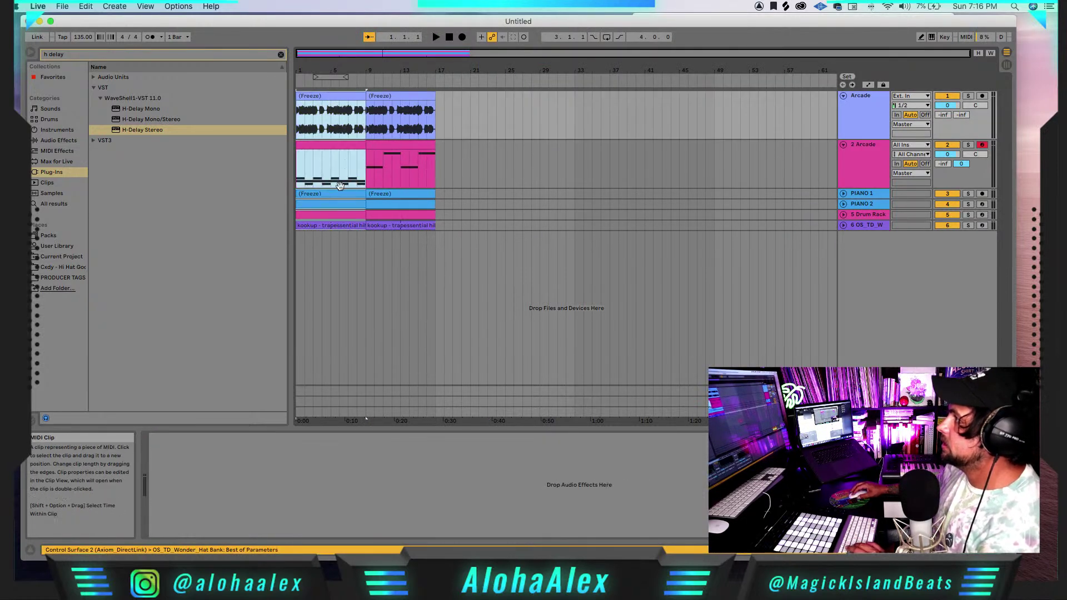
pyautogui.moveTo(329, 99); pyautogui.dragTo(530, 107)
# - Move the six clips at bar 9 together to bar 1
pyautogui.click(414, 97)
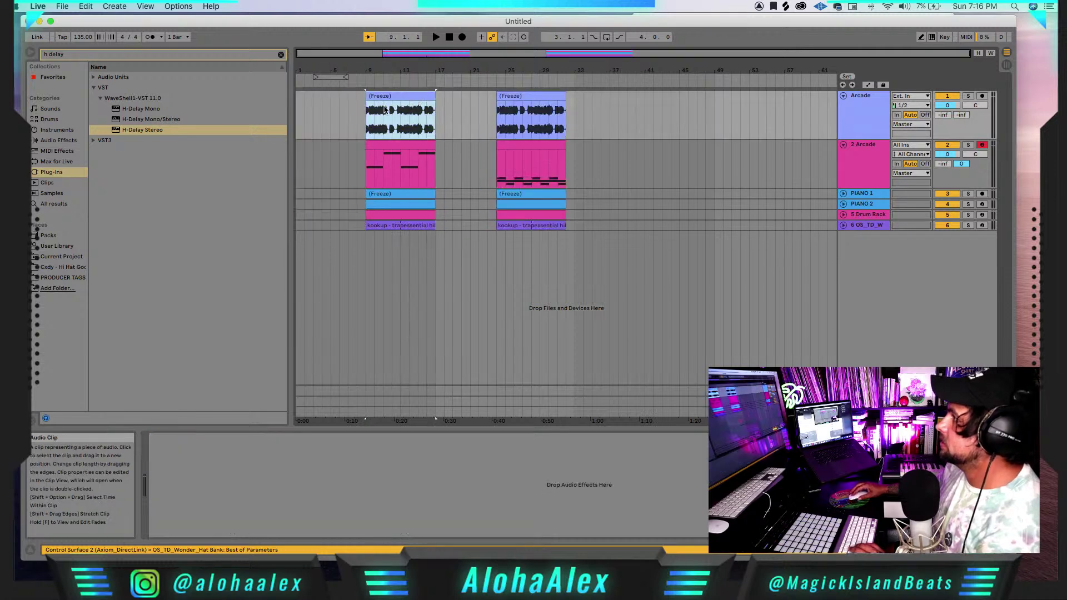
pyautogui.click(386, 106)
pyautogui.click(386, 97)
pyautogui.keyDown('shift'); pyautogui.click(389, 228); pyautogui.keyUp('shift')
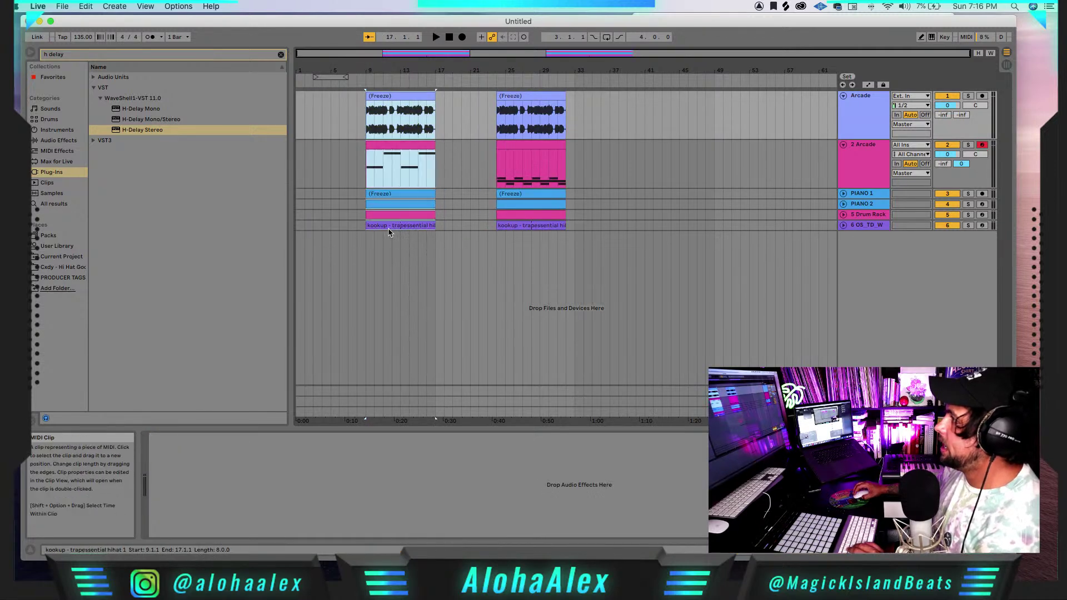
pyautogui.moveTo(401, 96); pyautogui.dragTo(330, 99)
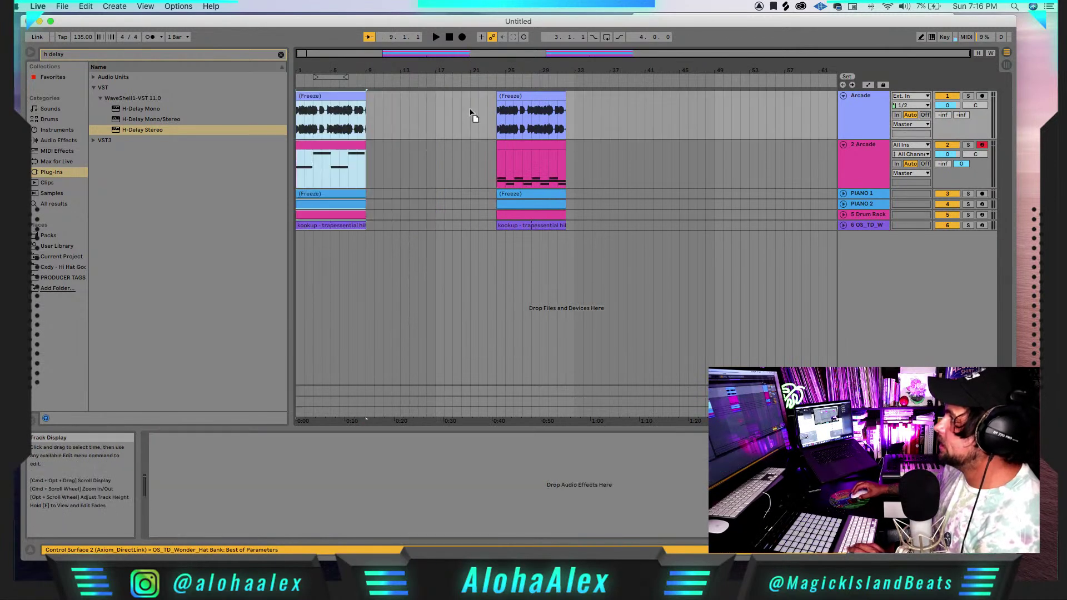
# - Add a locator named V1 at bar 9, move the six clips near bar 24 there and play
pyautogui.click(367, 118)
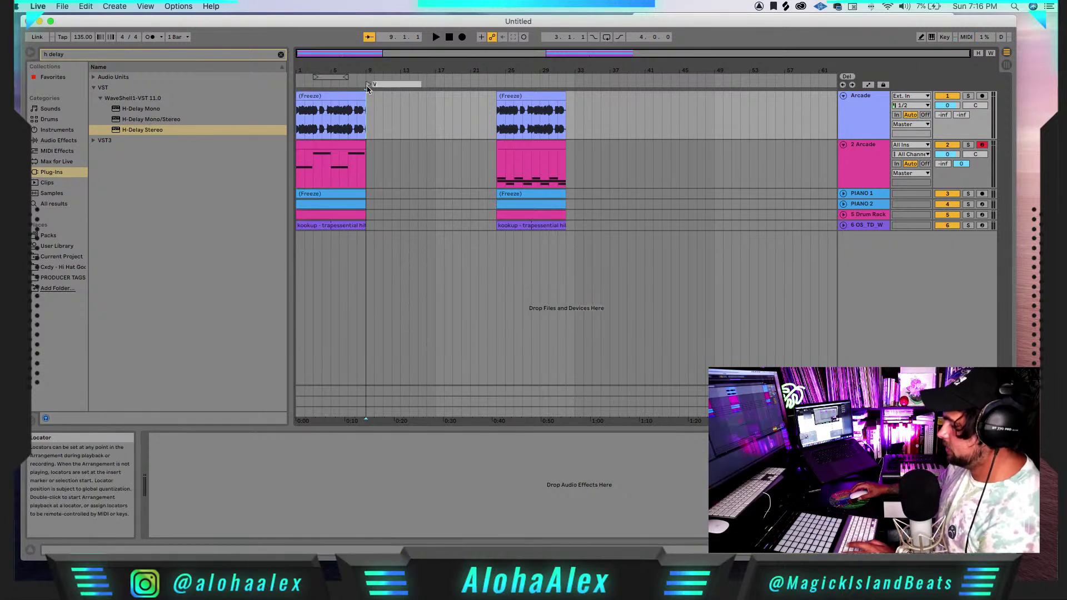
pyautogui.moveTo(508, 102); pyautogui.dragTo(520, 225)
pyautogui.moveTo(511, 103); pyautogui.dragTo(395, 106)
pyautogui.press('space')
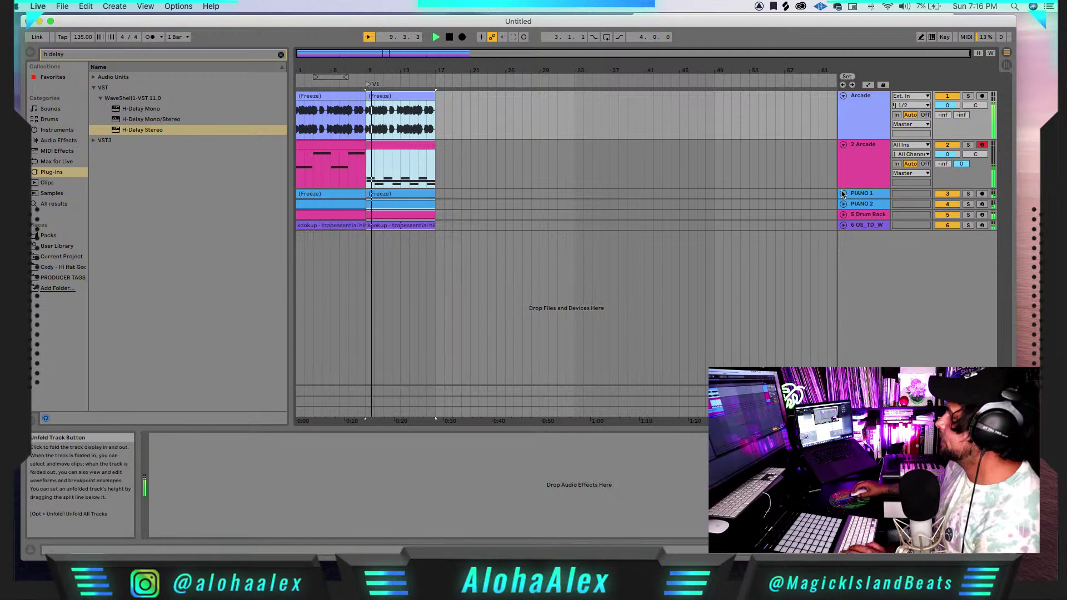
# - Set the 2 Arcade track's volume to -4.1 dB and its B Delay send to -24 dB during playback
pyautogui.moveTo(959, 167); pyautogui.dragTo(946, 157)
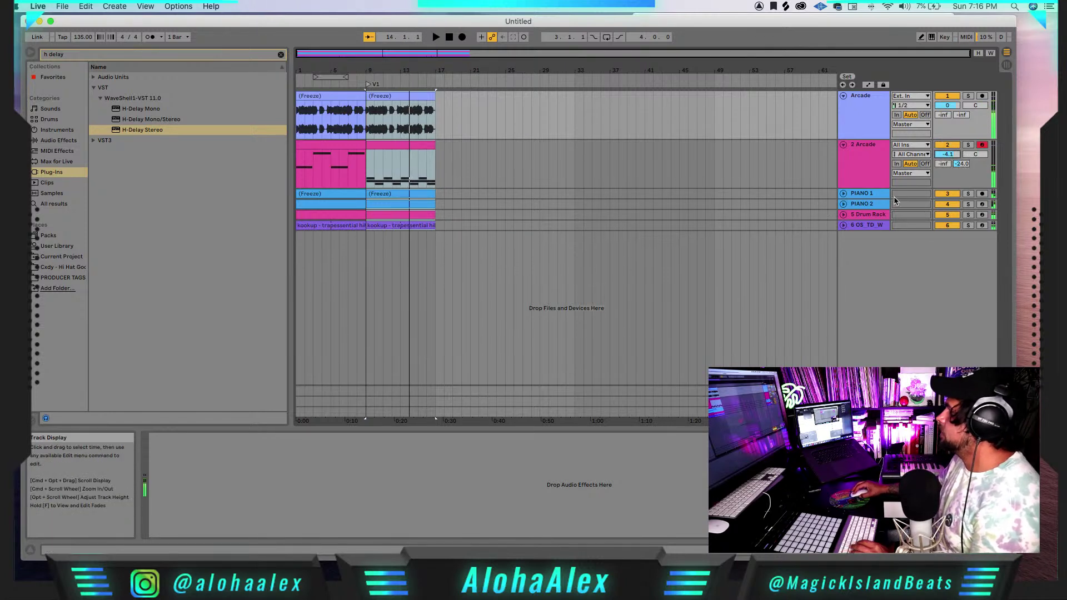
# - Duplicate the PIANO 2 track and select both clips on the duplicate
pyautogui.click(871, 196)
pyautogui.click(867, 206)
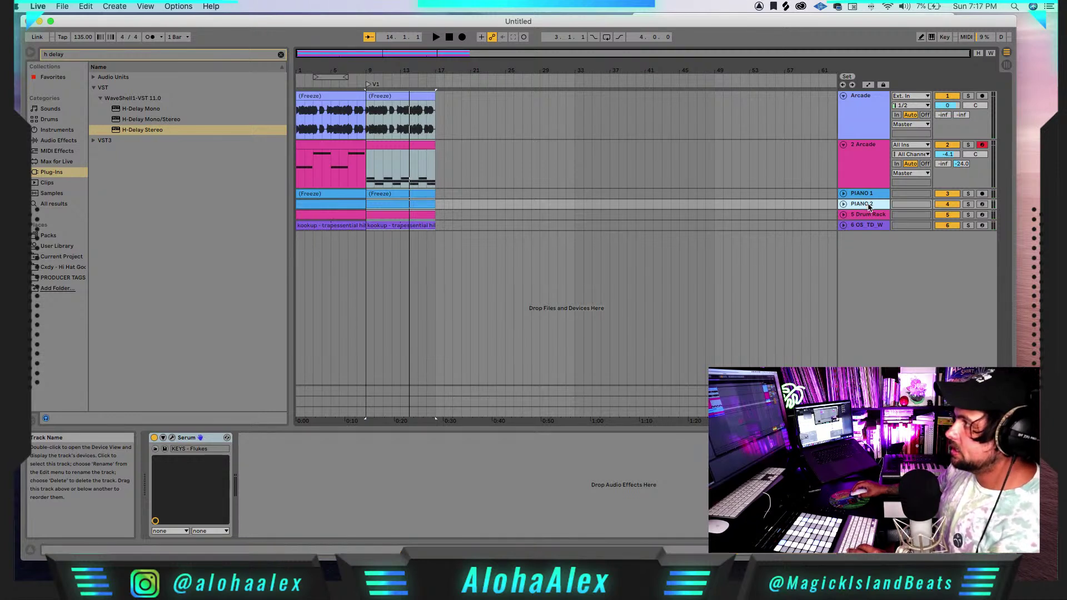
pyautogui.press('super+d')
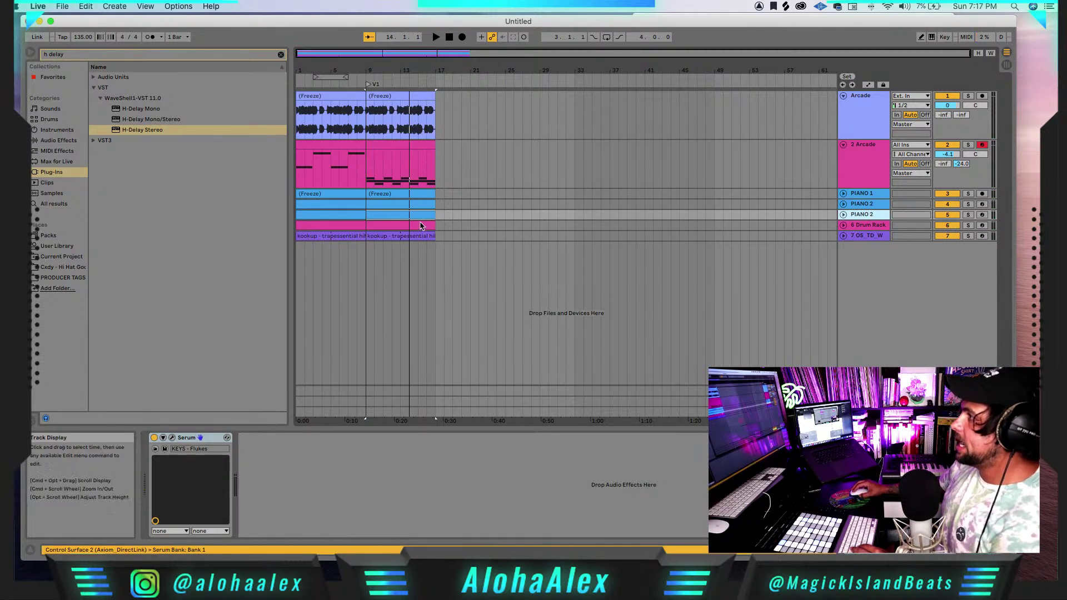
pyautogui.keyDown('shift'); pyautogui.click(354, 216); pyautogui.keyUp('shift')
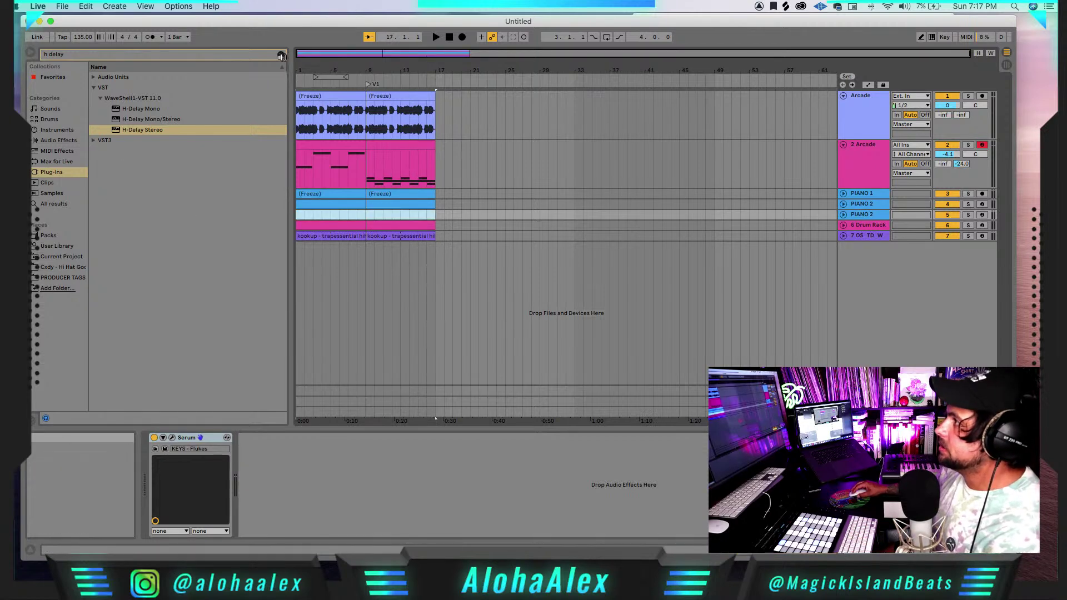
# - Replace the browser search with a search for "grand" in the Sounds category
pyautogui.click(282, 55)
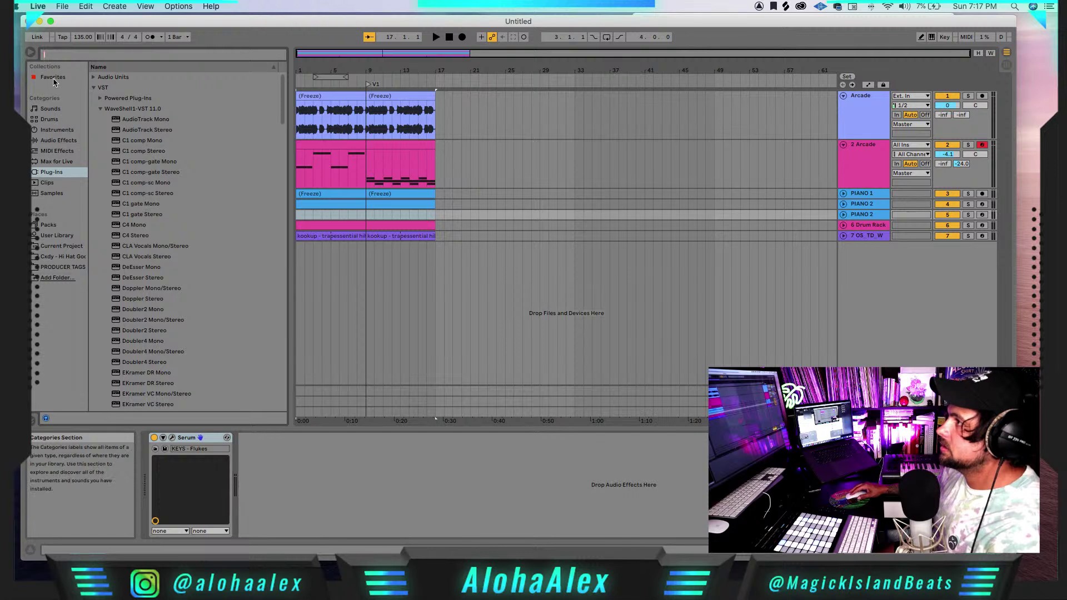
pyautogui.click(51, 108)
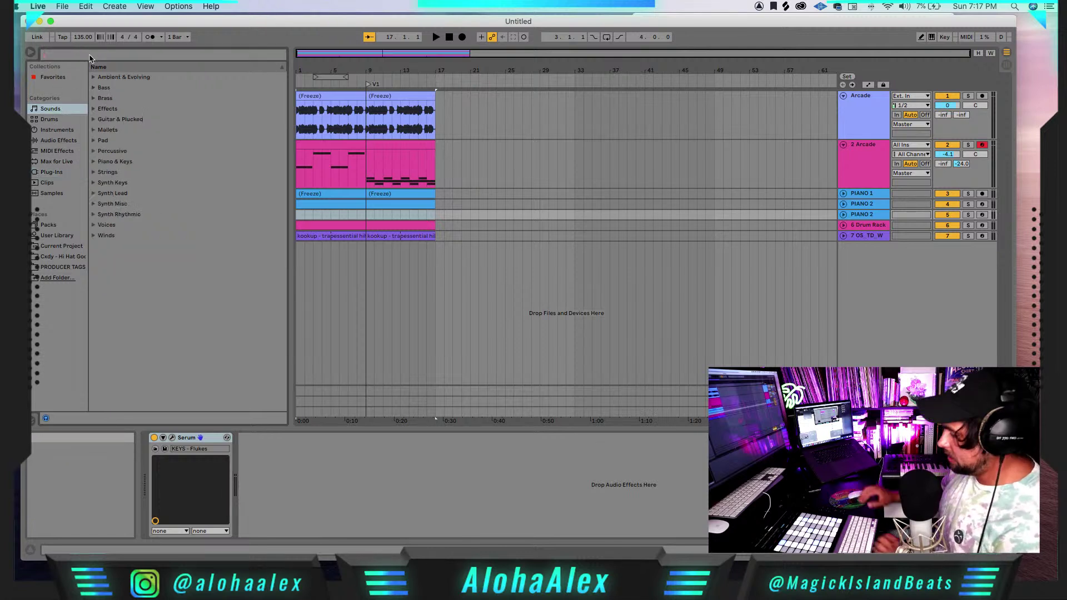
pyautogui.write('gra')
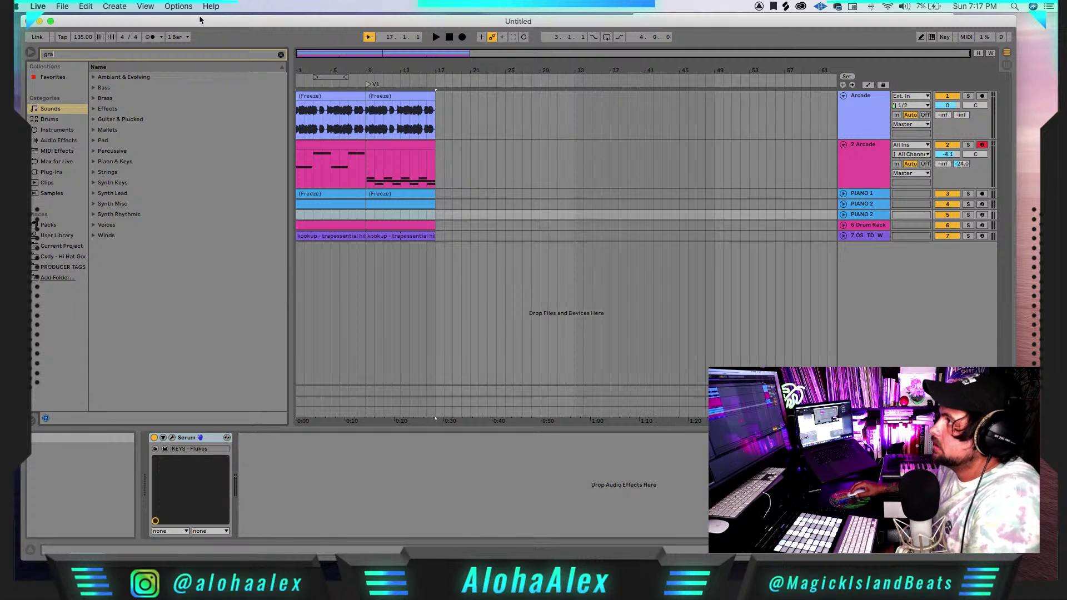
pyautogui.write('nd')
pyautogui.moveTo(201, 20); pyautogui.dragTo(183, 29)
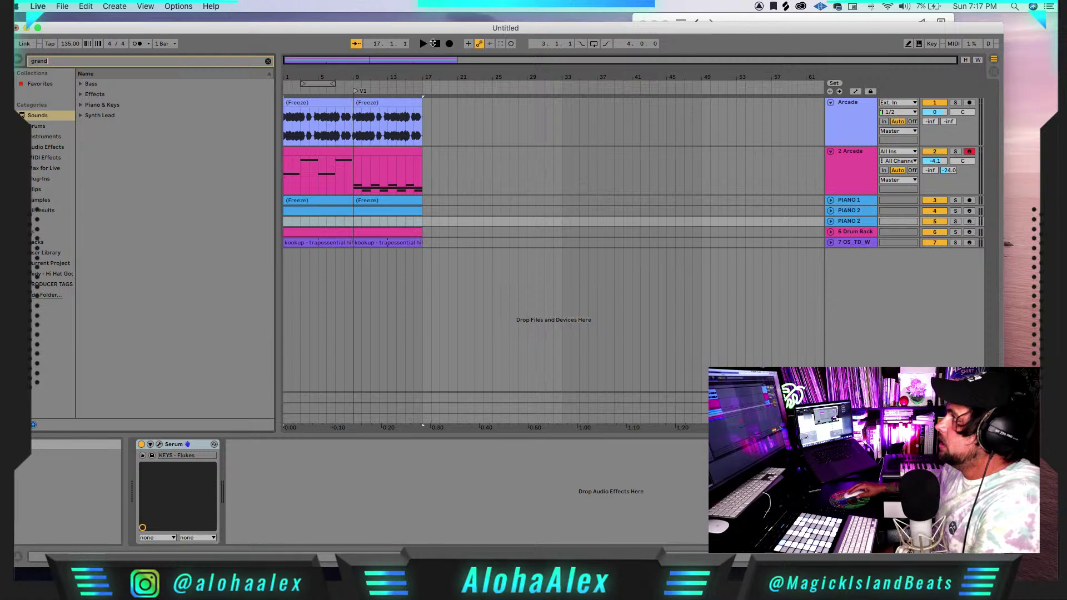
pyautogui.moveTo(444, 28); pyautogui.dragTo(474, 20)
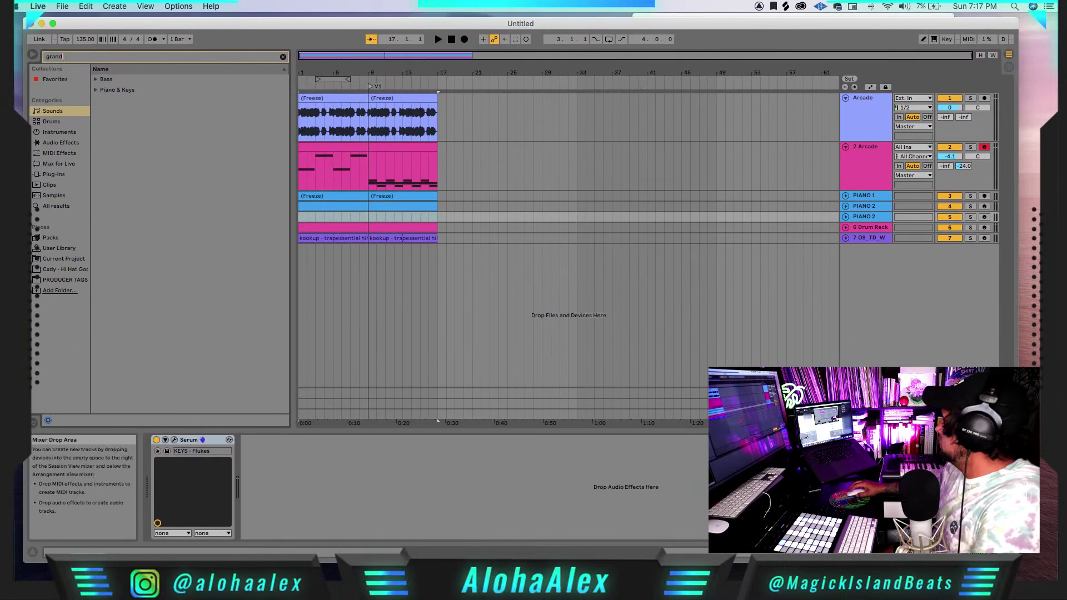
pyautogui.click(603, 334)
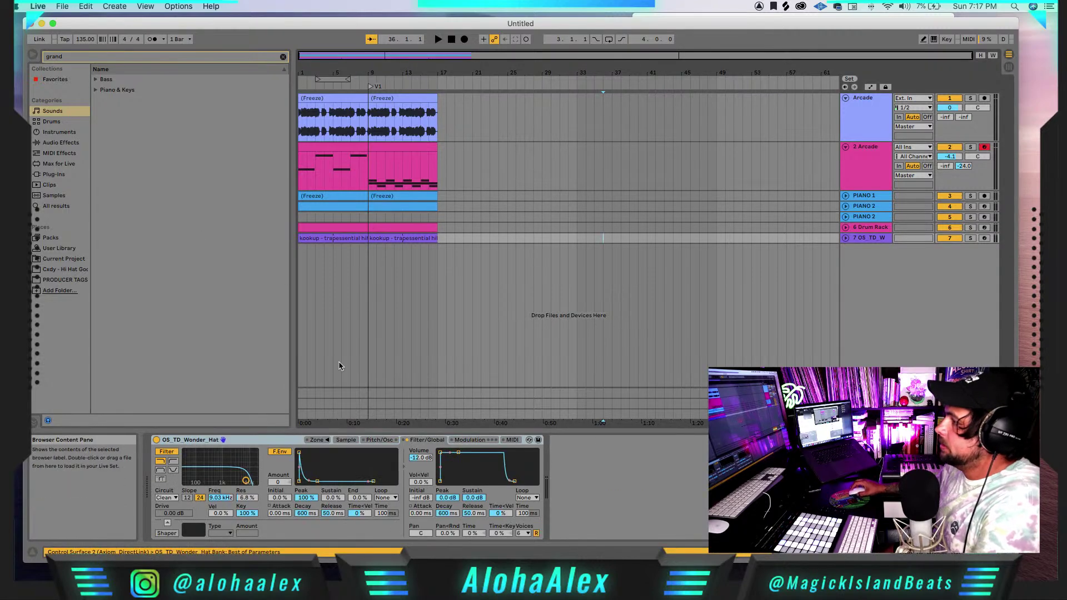
# - Load Grand Piano.adg from Piano & Keys onto the duplicated PIANO 2 track
pyautogui.click(100, 90)
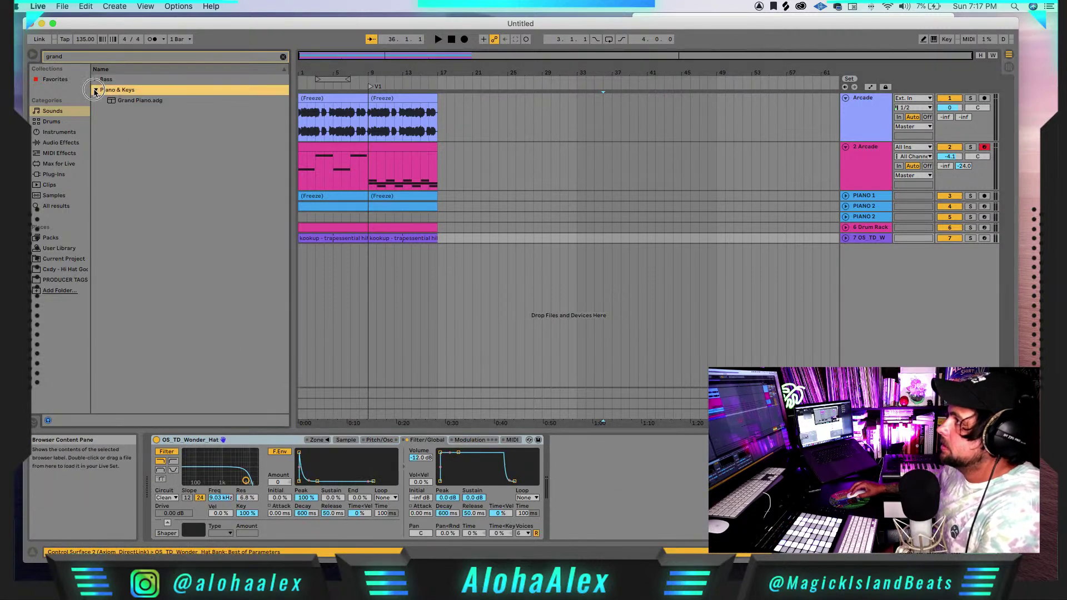
pyautogui.click(111, 101)
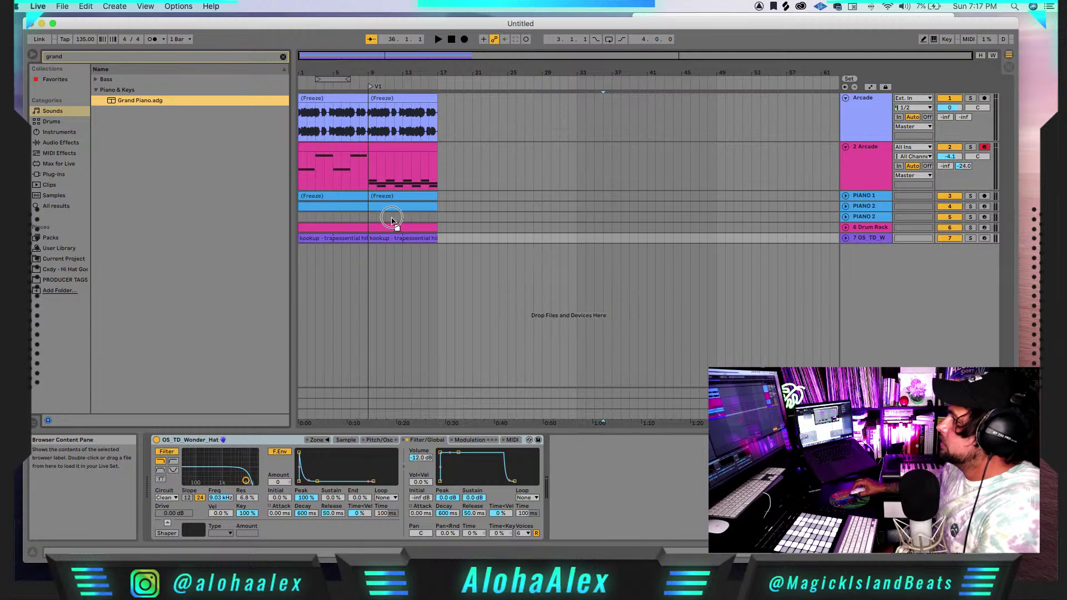
pyautogui.moveTo(390, 217); pyautogui.dragTo(391, 220)
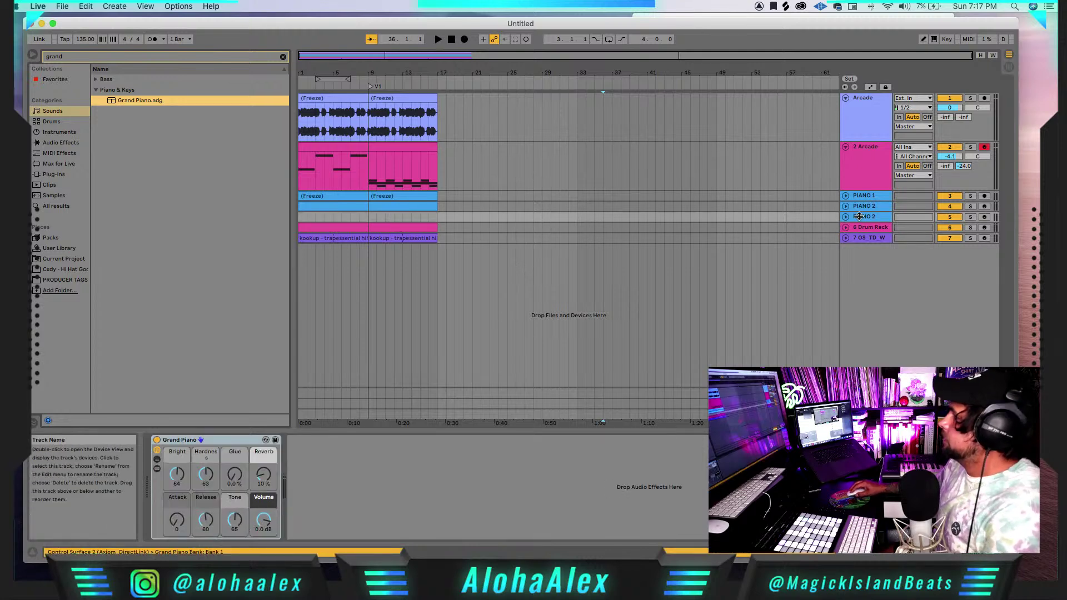
# - Restore the two clips on the Grand Piano track and play from bar 1
pyautogui.click(396, 208)
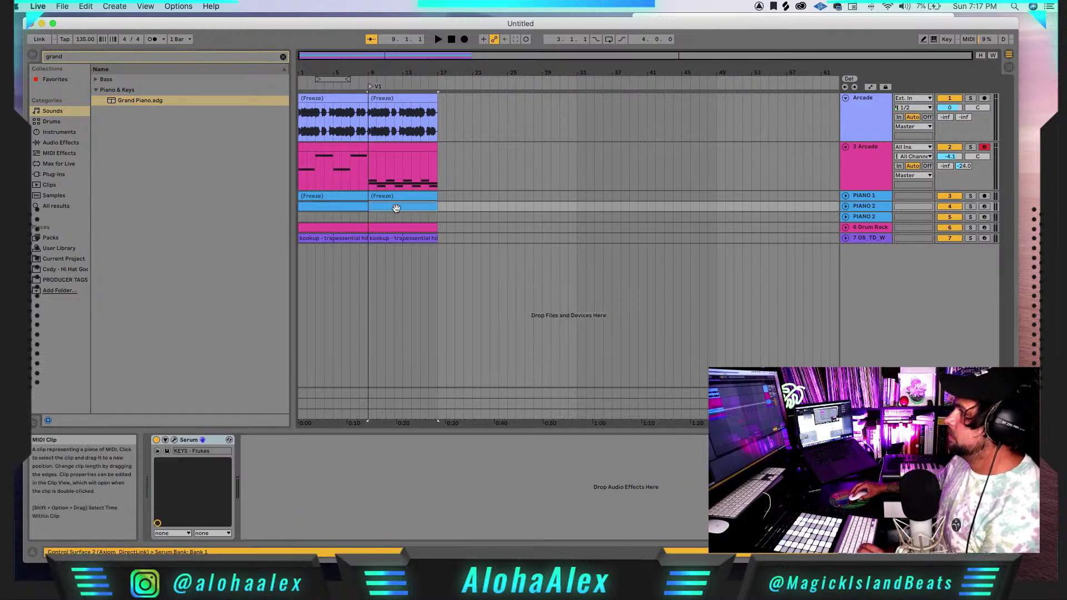
pyautogui.click(361, 217)
pyautogui.press('space')
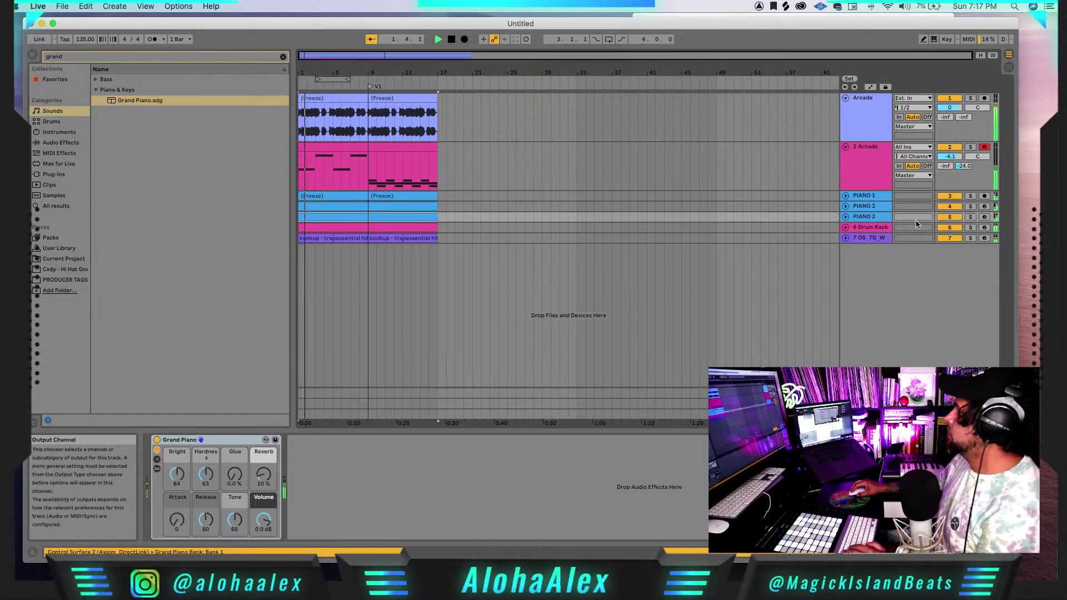
# - Unfold the Grand Piano track and set its volume to 0.6 dB, pan to 12R and A Reverb send to 0 dB
pyautogui.click(846, 216)
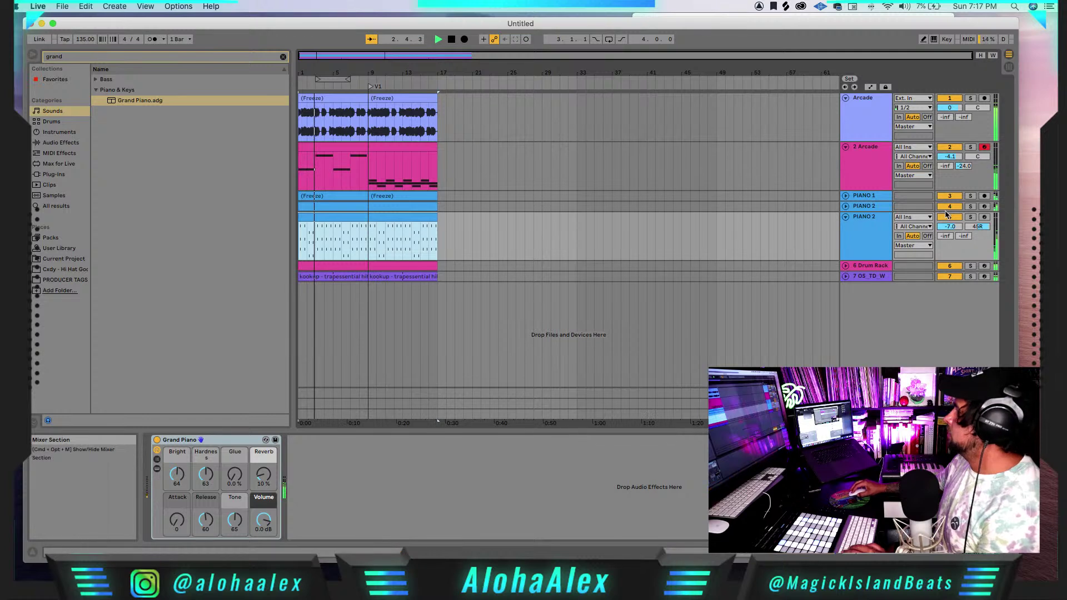
pyautogui.click(970, 217)
pyautogui.moveTo(979, 222); pyautogui.dragTo(951, 227)
pyautogui.click(970, 217)
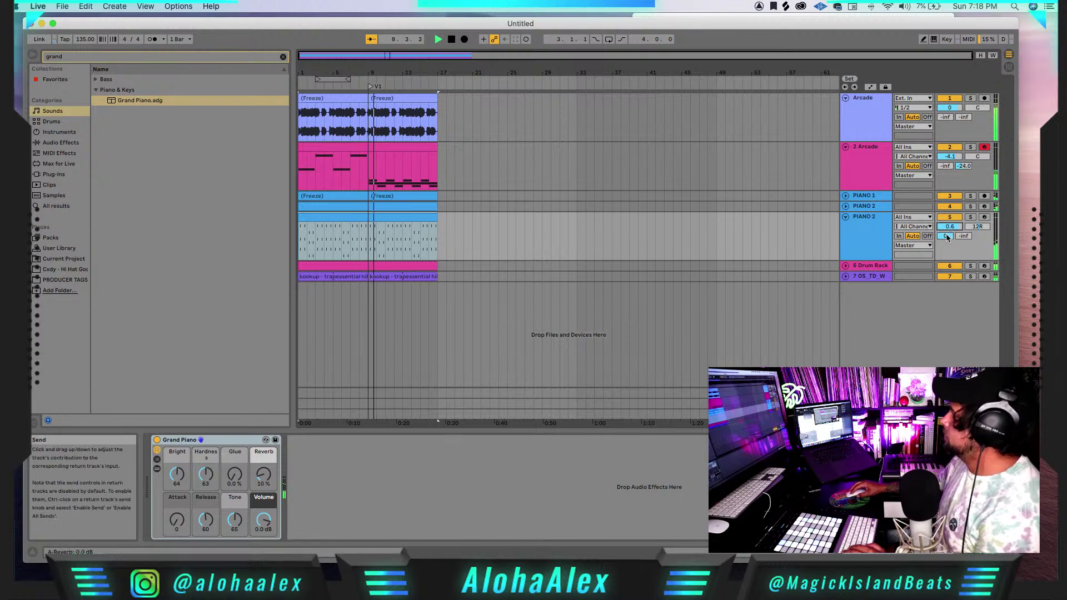
# - Raise the A Reverb return's Decay Time to 6.83 s with the Grand Piano track soloed, then stop playback and unsolo it
pyautogui.click(970, 217)
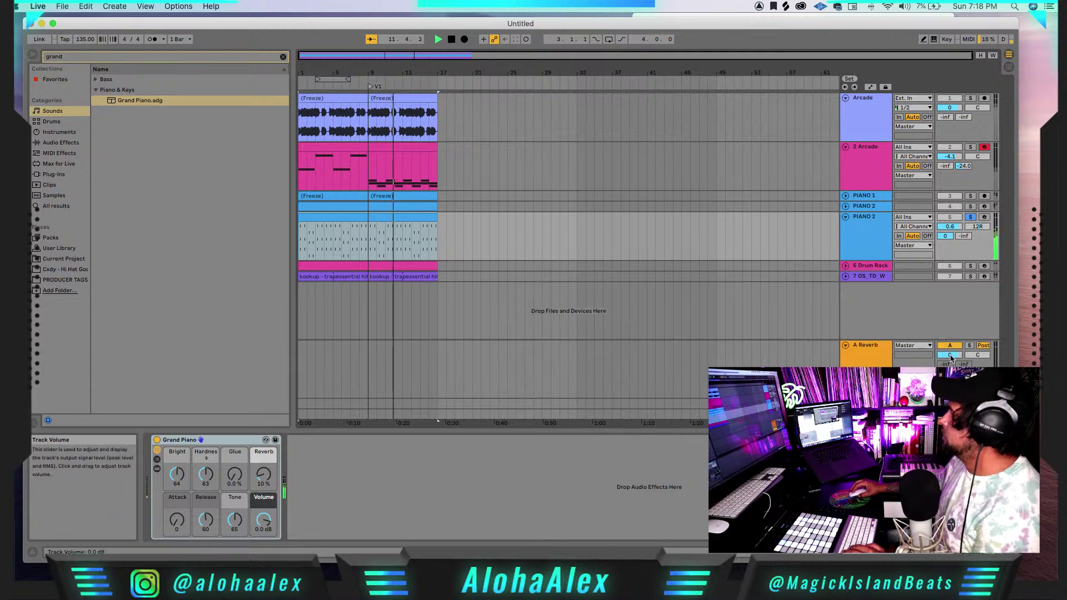
pyautogui.click(860, 348)
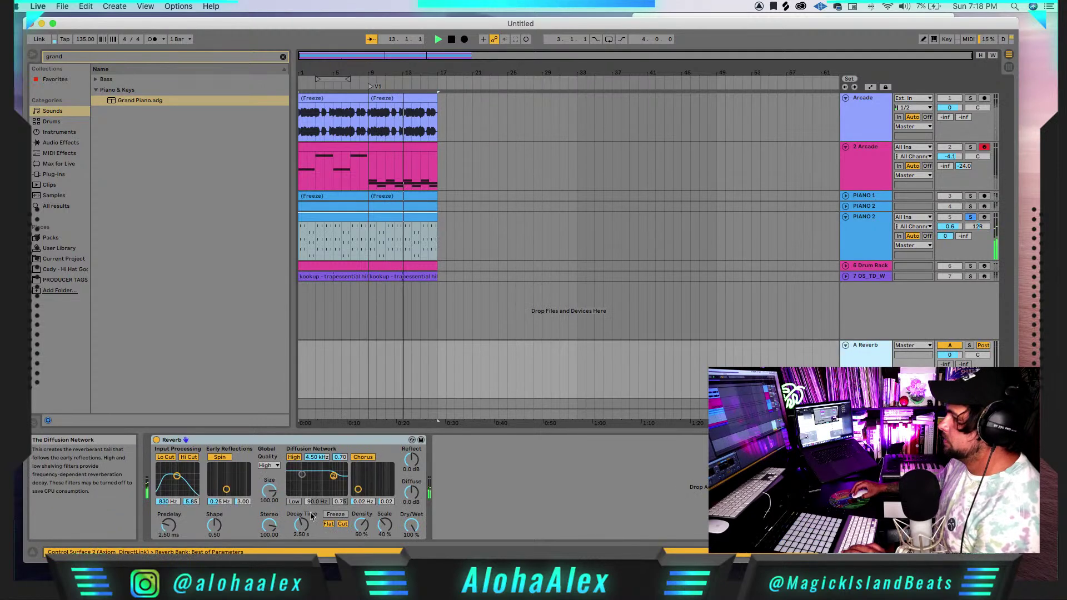
pyautogui.moveTo(303, 525); pyautogui.dragTo(301, 522)
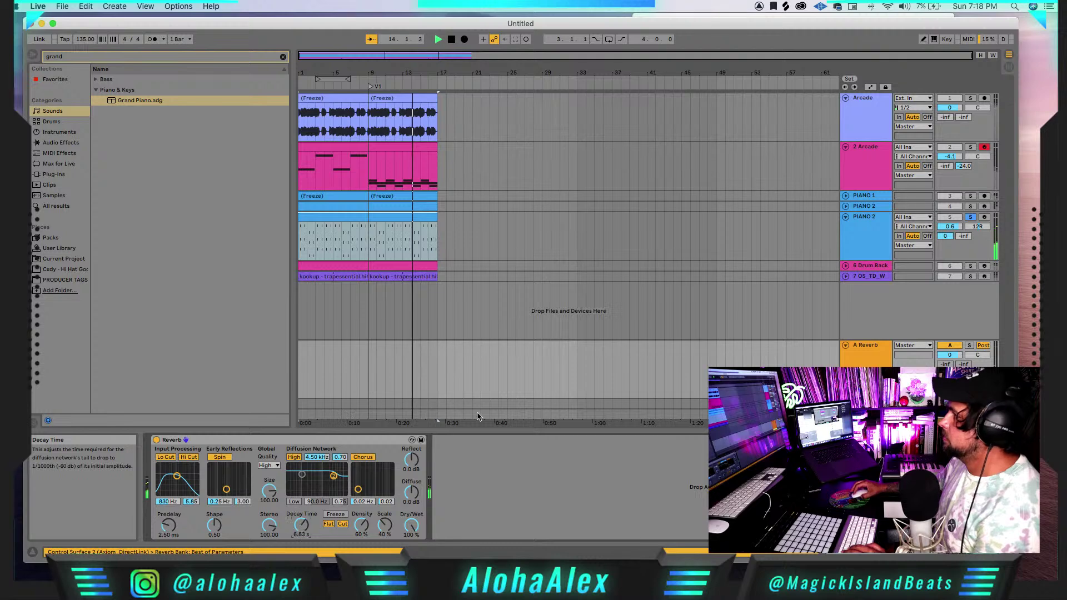
pyautogui.press('space')
pyautogui.click(970, 217)
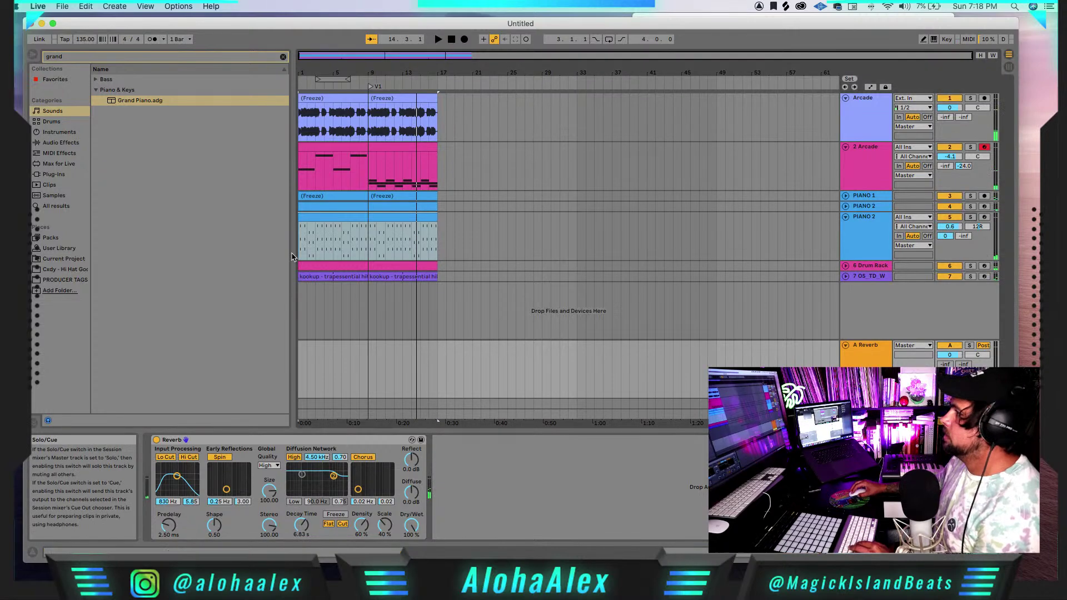
# - Show the automation lanes and lower the Grand Piano track's A Reverb send to display its envelope
pyautogui.moveTo(325, 73); pyautogui.dragTo(327, 113)
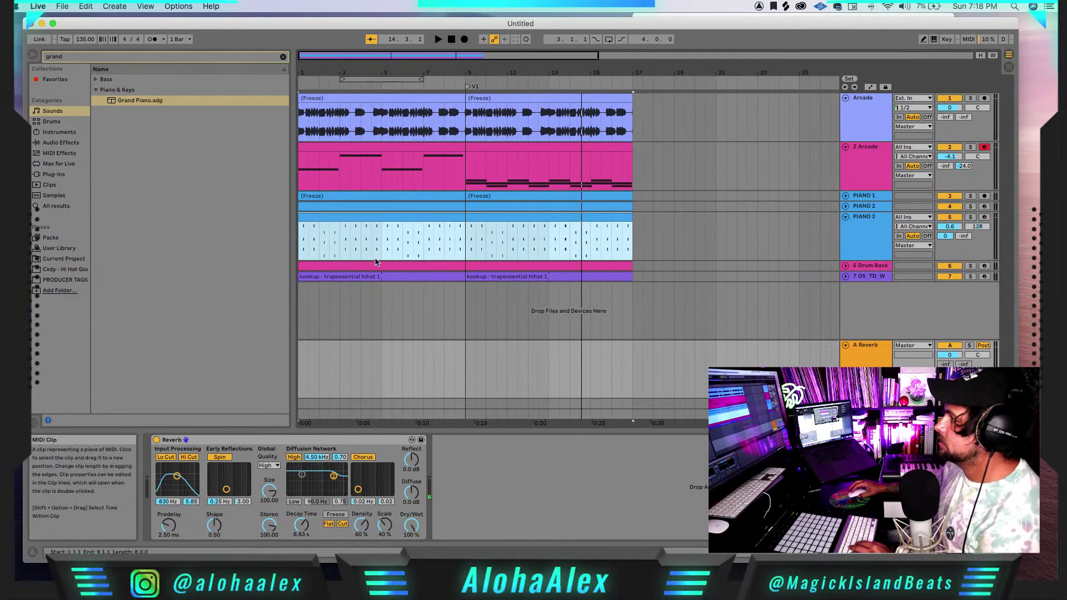
pyautogui.click(331, 240)
pyautogui.press('a')
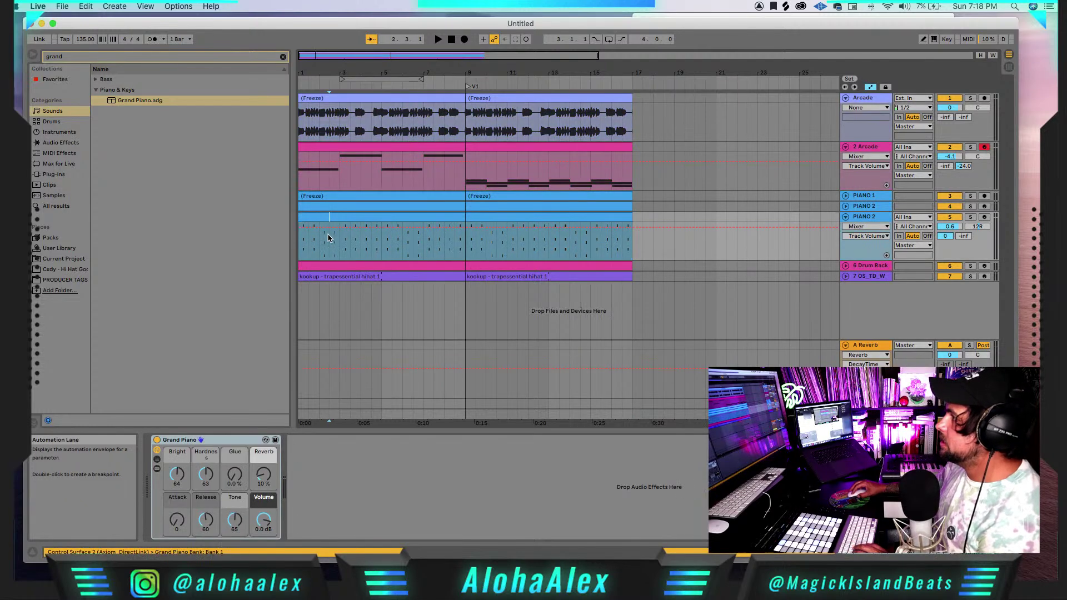
pyautogui.moveTo(944, 236); pyautogui.dragTo(943, 238)
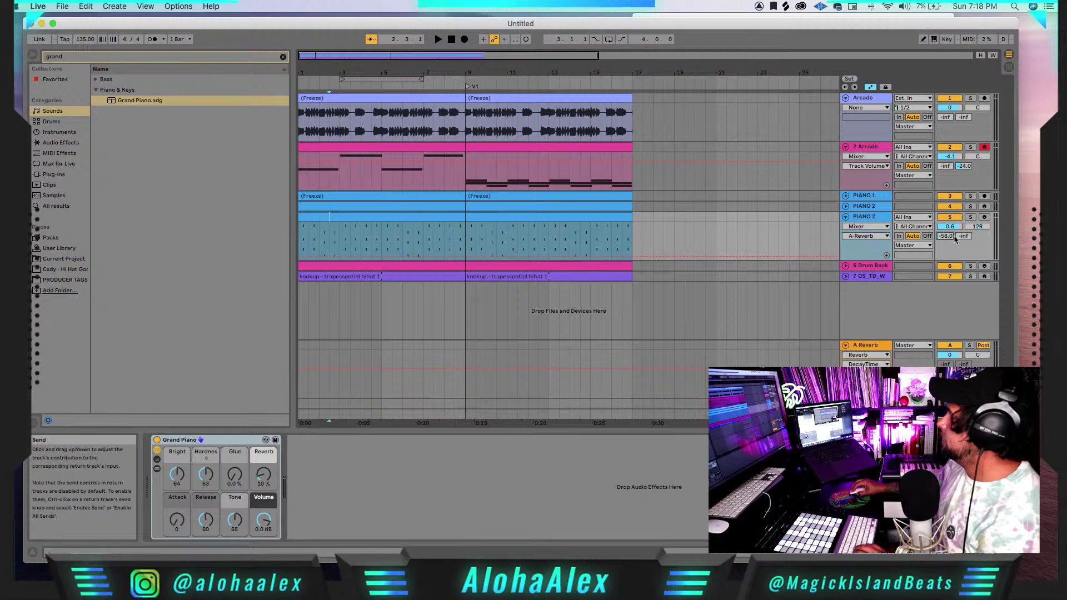
# - Automate the Grand Piano track's A-Reverb send to 0 dB over bar 2 and repeat the pattern through bar 8
pyautogui.moveTo(321, 247)
pyautogui.mouseDown()
pyautogui.moveTo(336, 247)
pyautogui.moveTo(330, 257)
pyautogui.mouseUp()
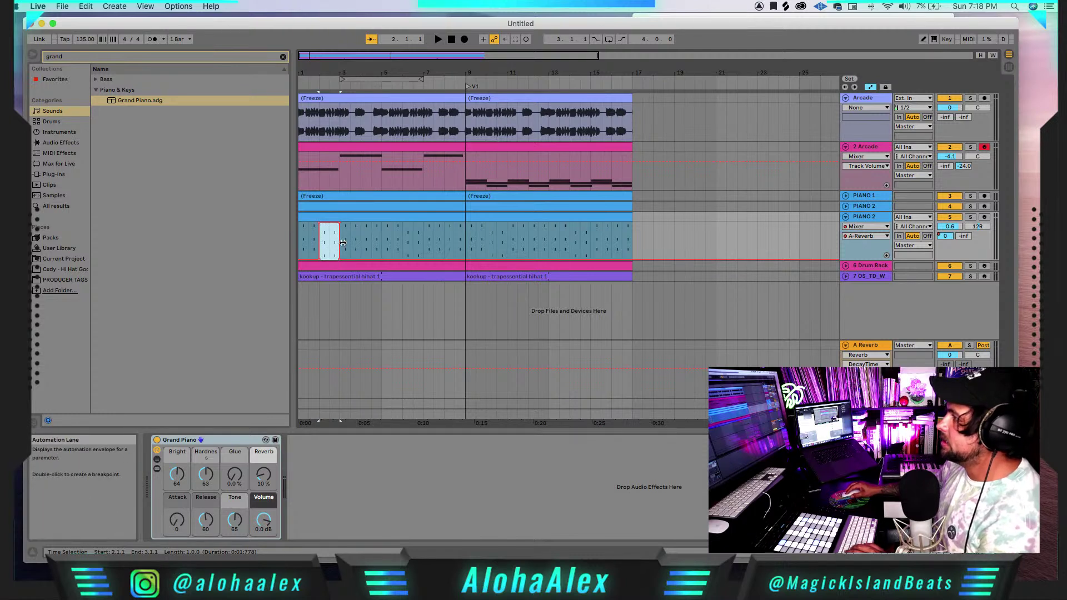
pyautogui.click(336, 246)
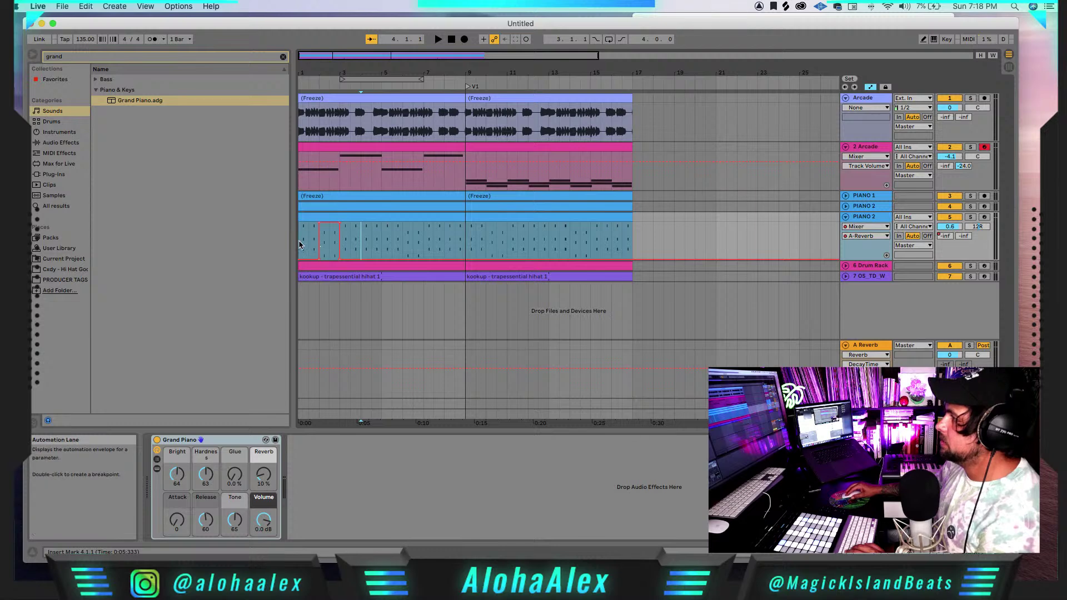
pyautogui.moveTo(302, 245); pyautogui.dragTo(334, 244)
pyautogui.press('super+d')
pyautogui.press('super+d')
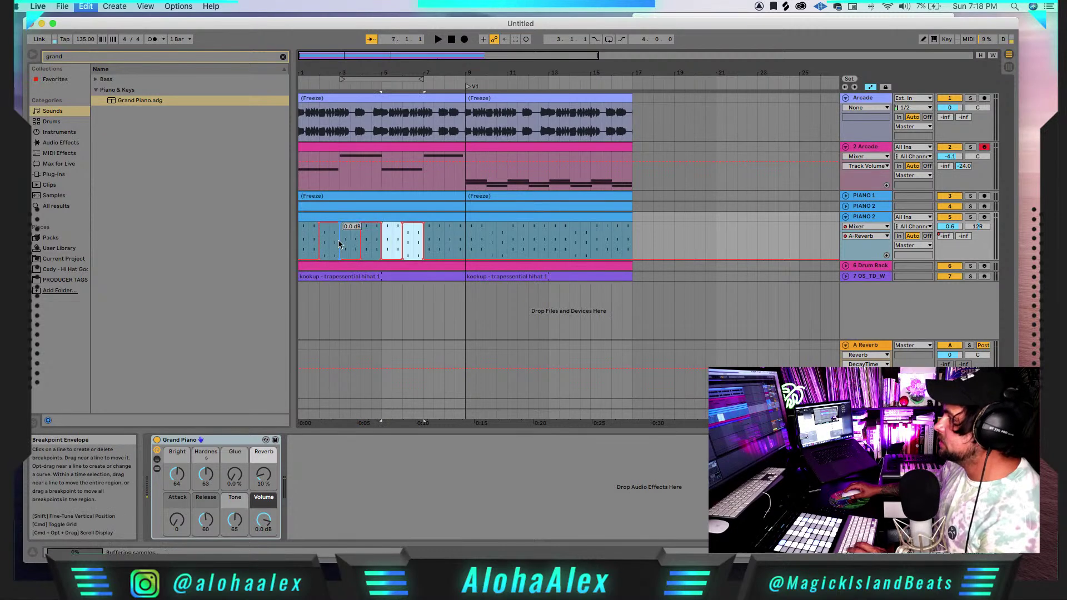
# - Play the arrangement and raise the A-Reverb send envelope to 0 dB over bar 4 on the Grand Piano track
pyautogui.click(451, 38)
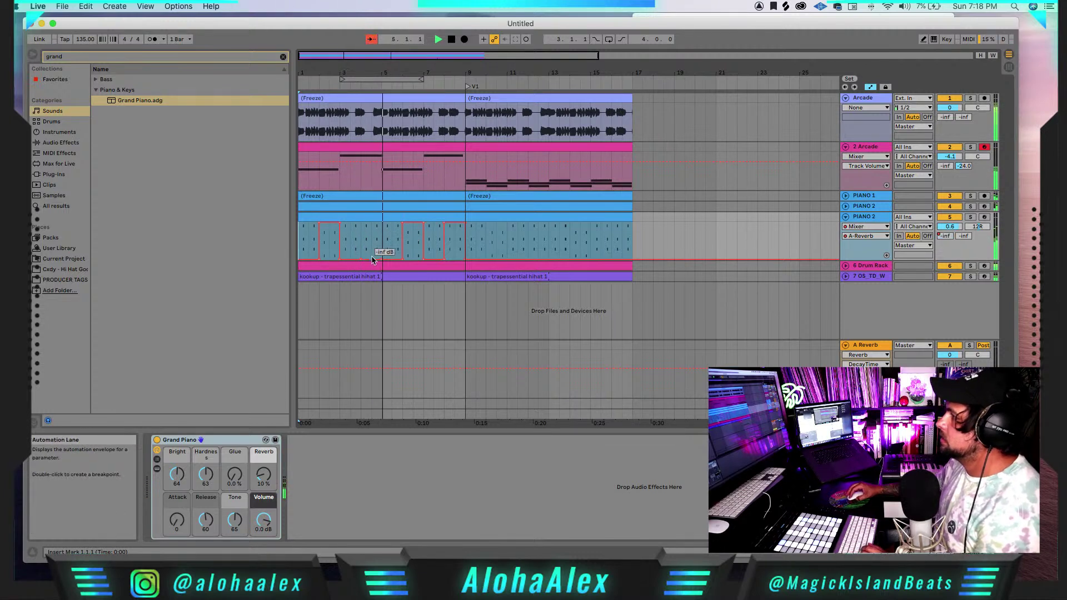
pyautogui.moveTo(365, 259); pyautogui.dragTo(382, 224)
pyautogui.click(382, 230)
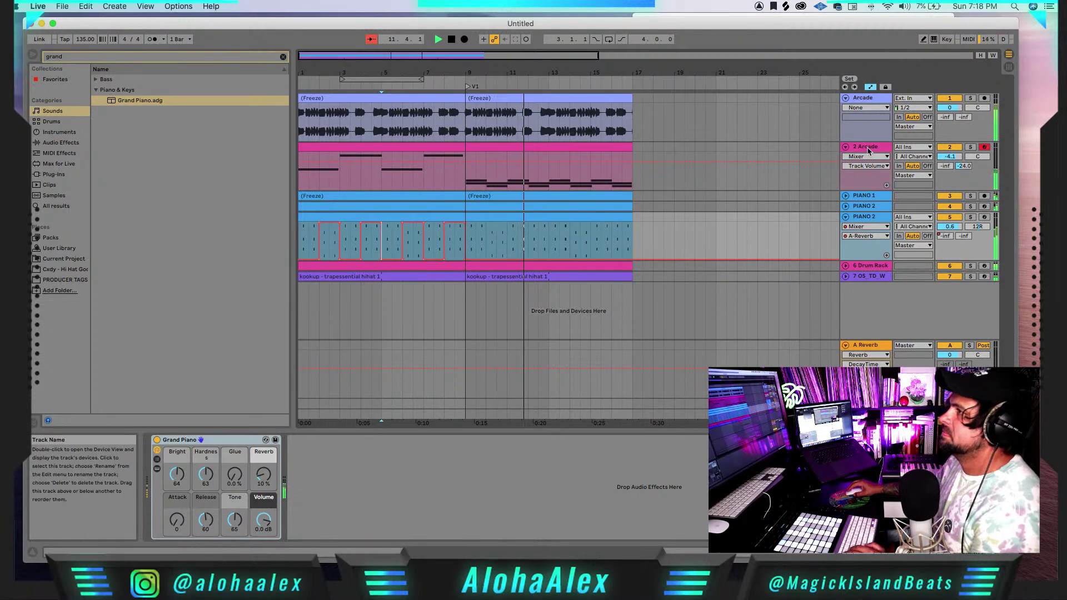
# - Clear the browser search, then select the 2 Arcade track and hide the automation lanes
pyautogui.click(284, 58)
pyautogui.click(415, 188)
pyautogui.press('a')
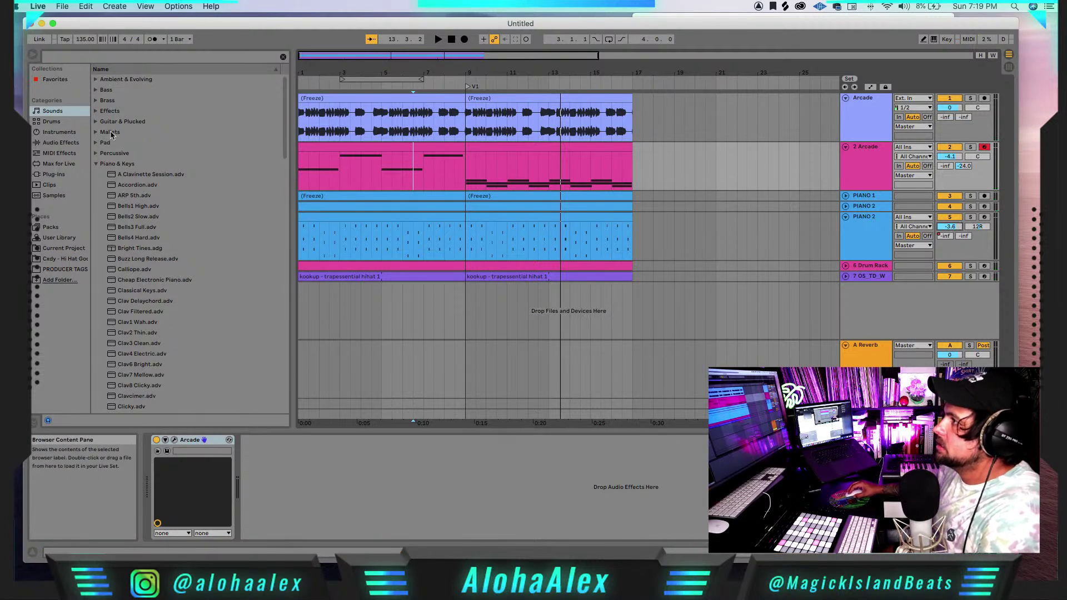
# - Find the Arcade plug-in among the VST plug-ins and load it onto a new track below the existing ones
pyautogui.click(95, 164)
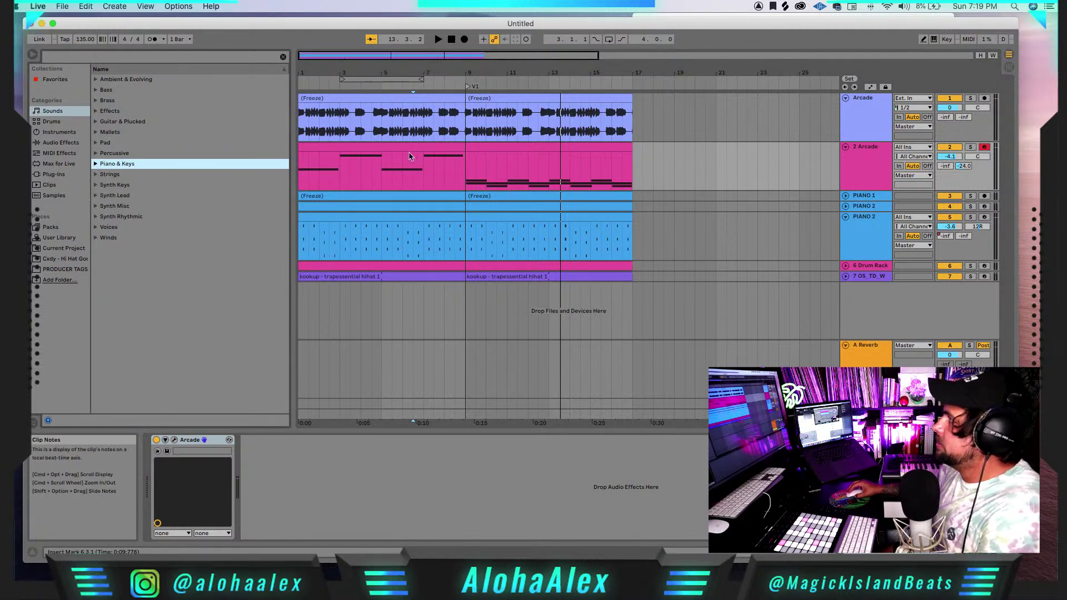
pyautogui.click(68, 134)
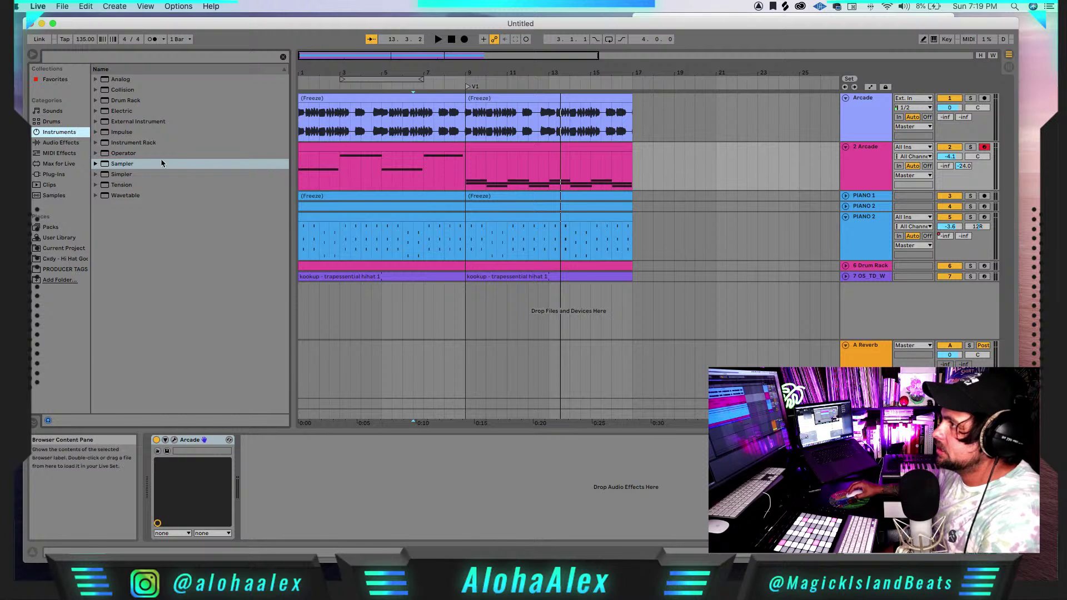
pyautogui.click(64, 145)
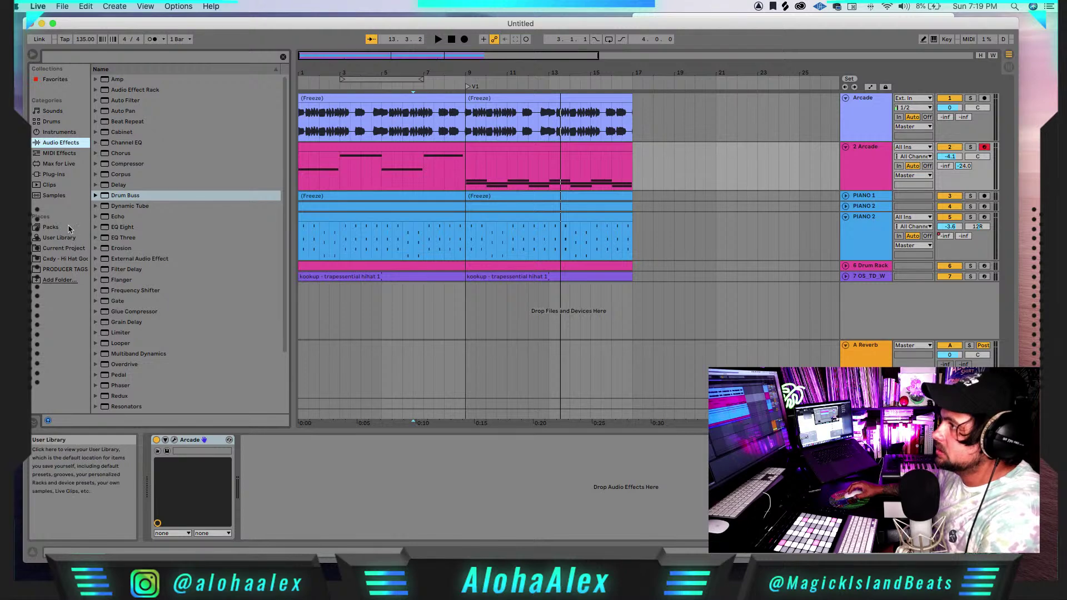
pyautogui.click(58, 173)
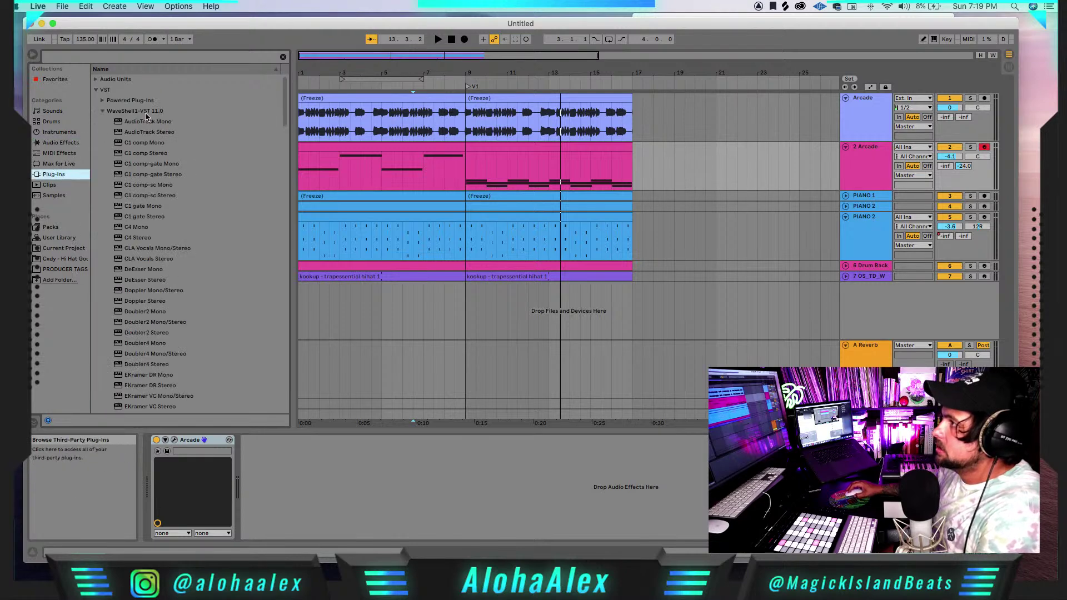
pyautogui.click(103, 113)
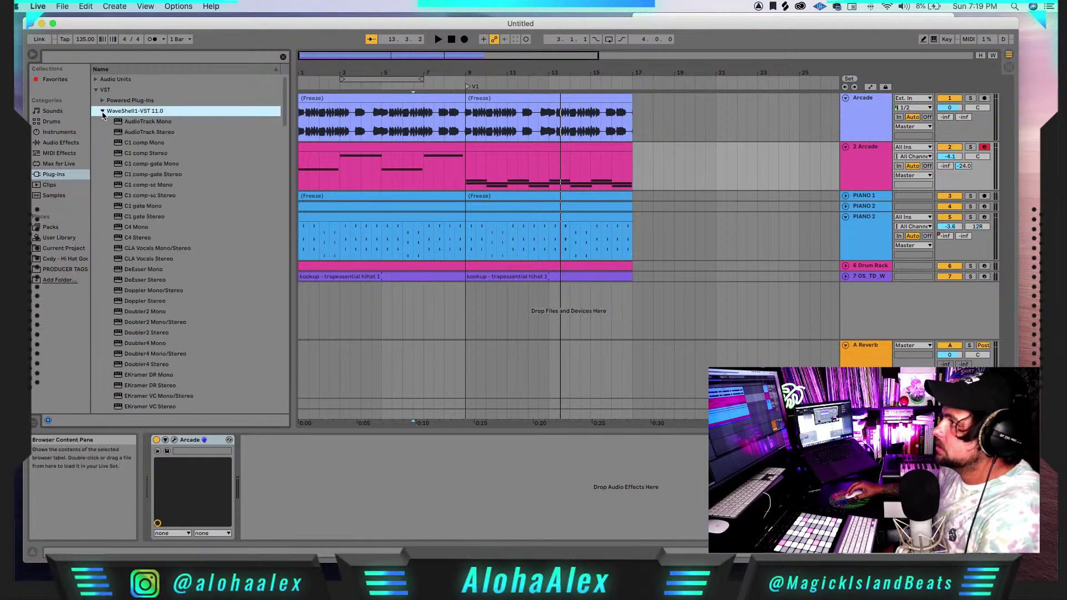
pyautogui.moveTo(113, 177); pyautogui.dragTo(346, 262)
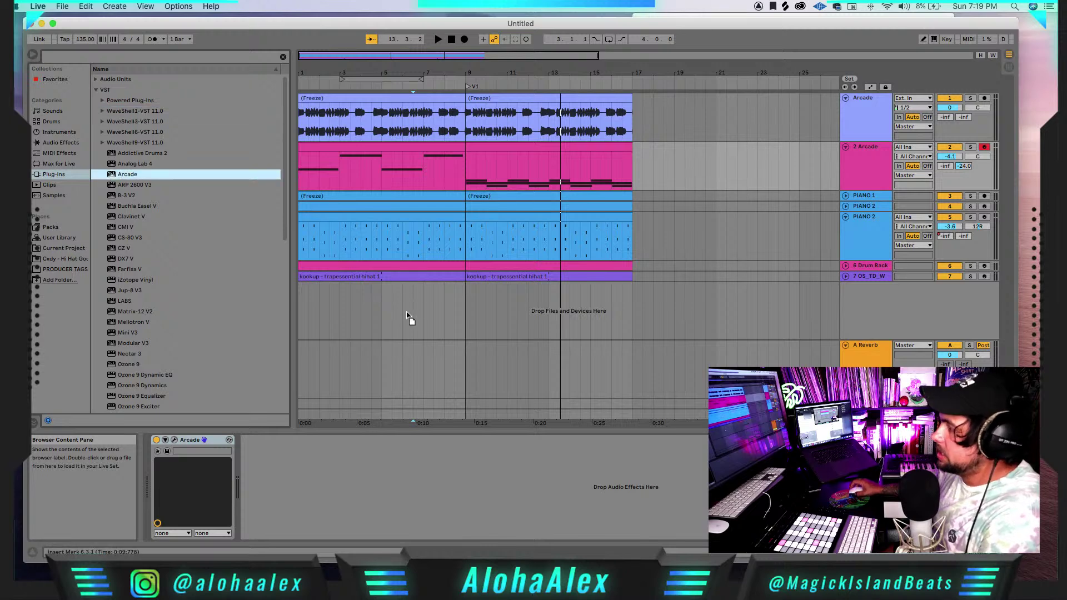
pyautogui.moveTo(408, 312); pyautogui.dragTo(410, 314)
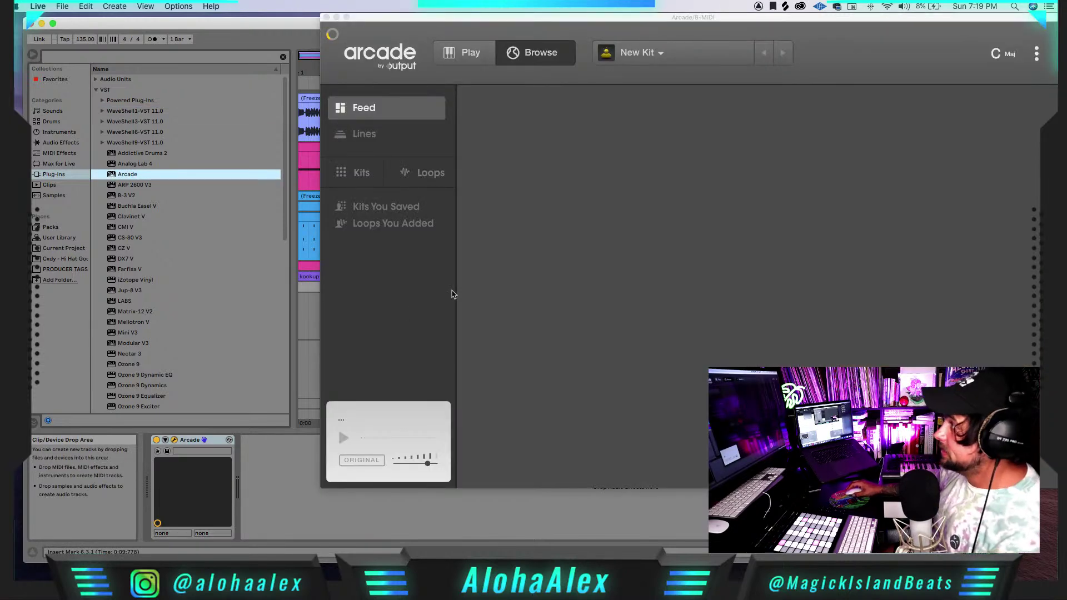
pyautogui.moveTo(446, 15); pyautogui.dragTo(185, 15)
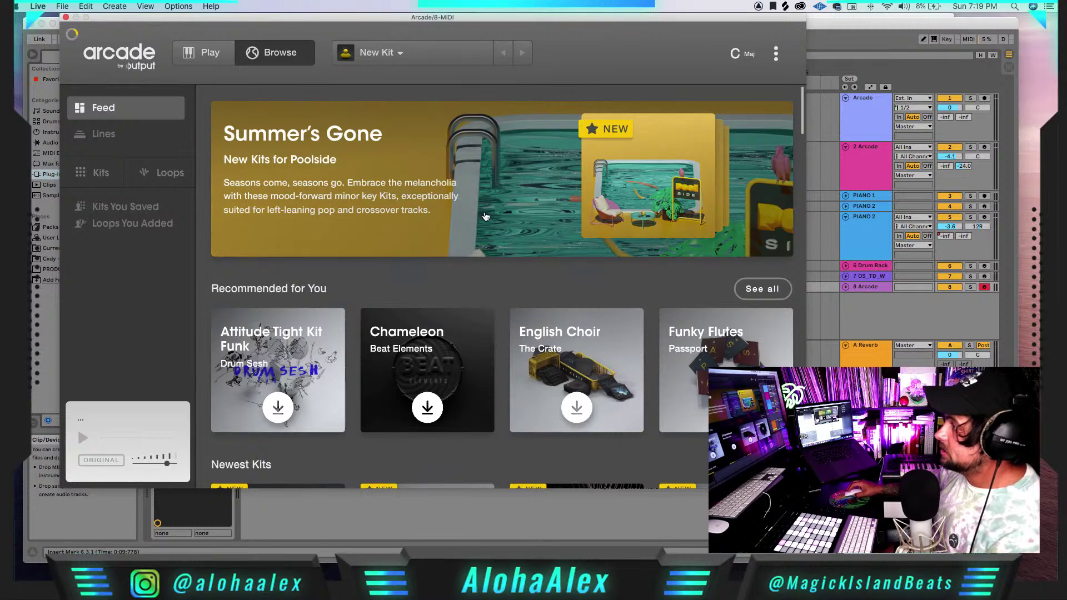
# - Search the Poolside line's kits for bongos, then return to the Arcade feed
pyautogui.click(775, 55)
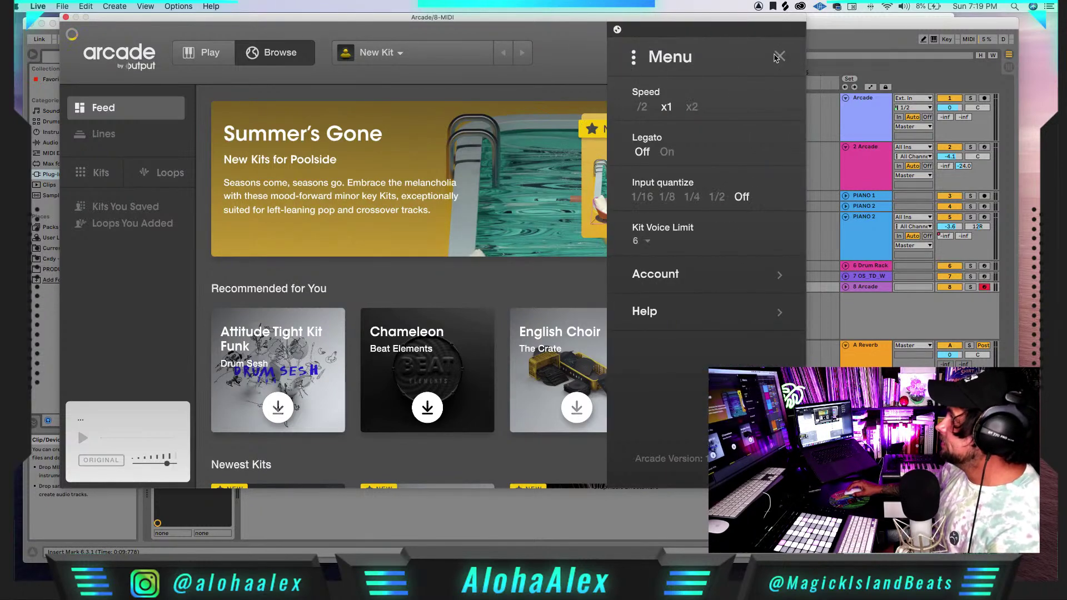
pyautogui.click(777, 58)
pyautogui.click(528, 122)
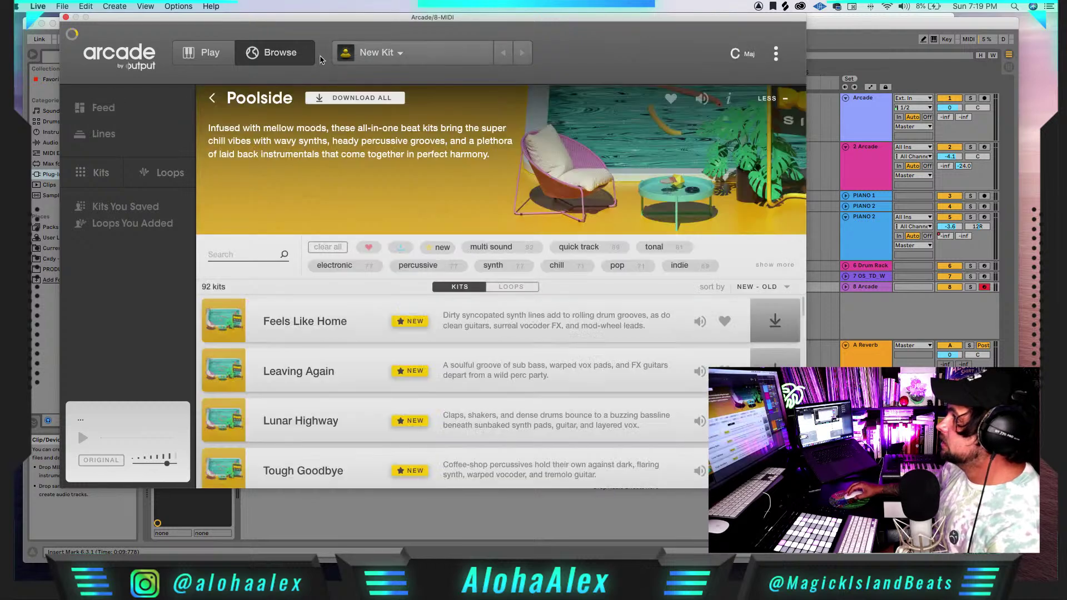
pyautogui.write('r')
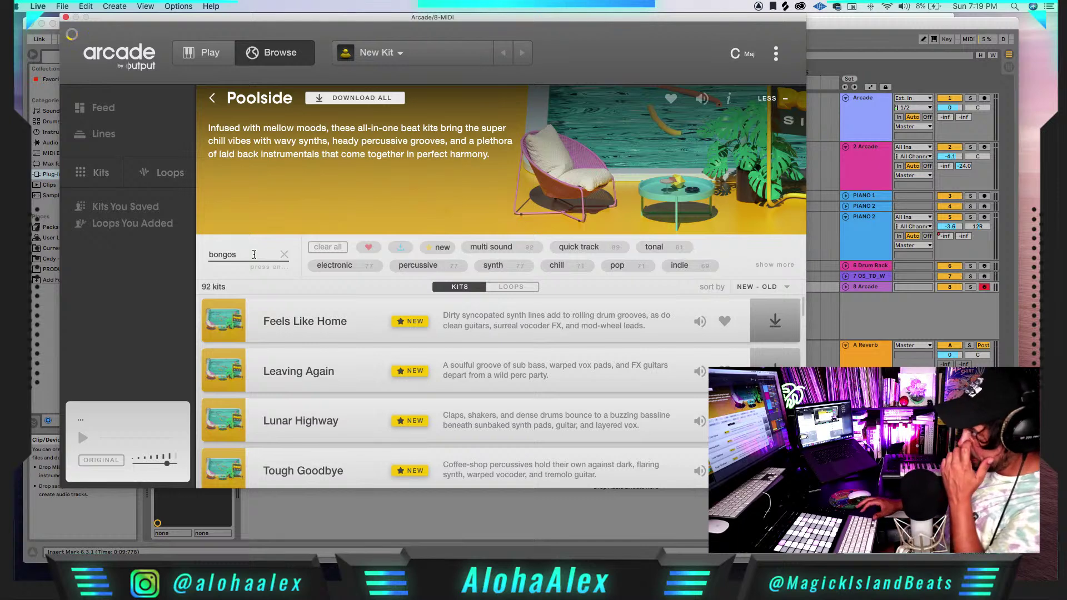
pyautogui.press('Return')
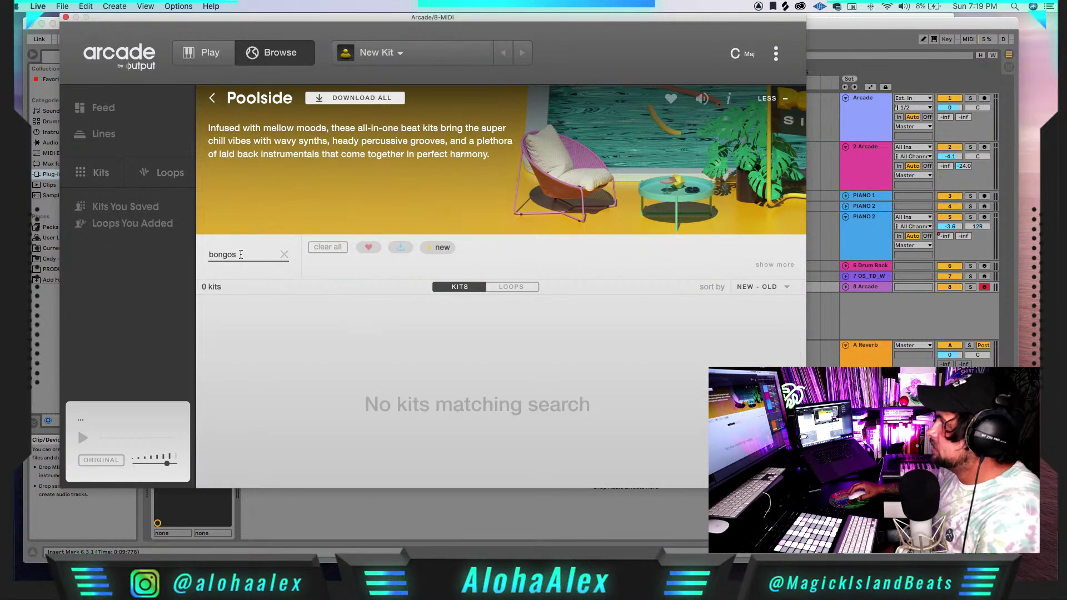
pyautogui.click(212, 98)
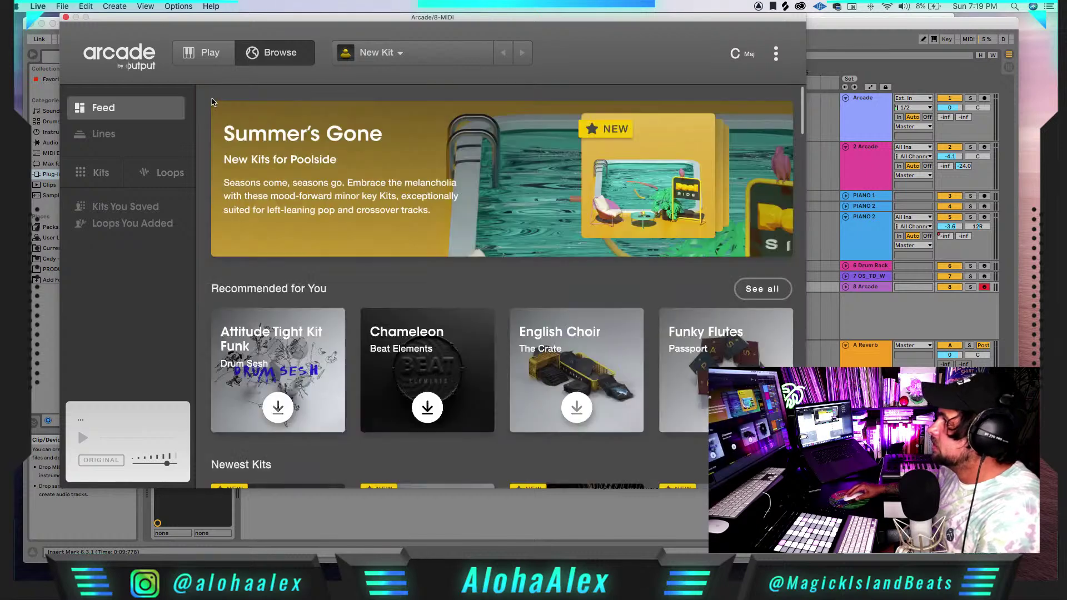
# - Search all Arcade kits for bongos filtered by percussion and load the Tiny Legion kit
pyautogui.click(766, 296)
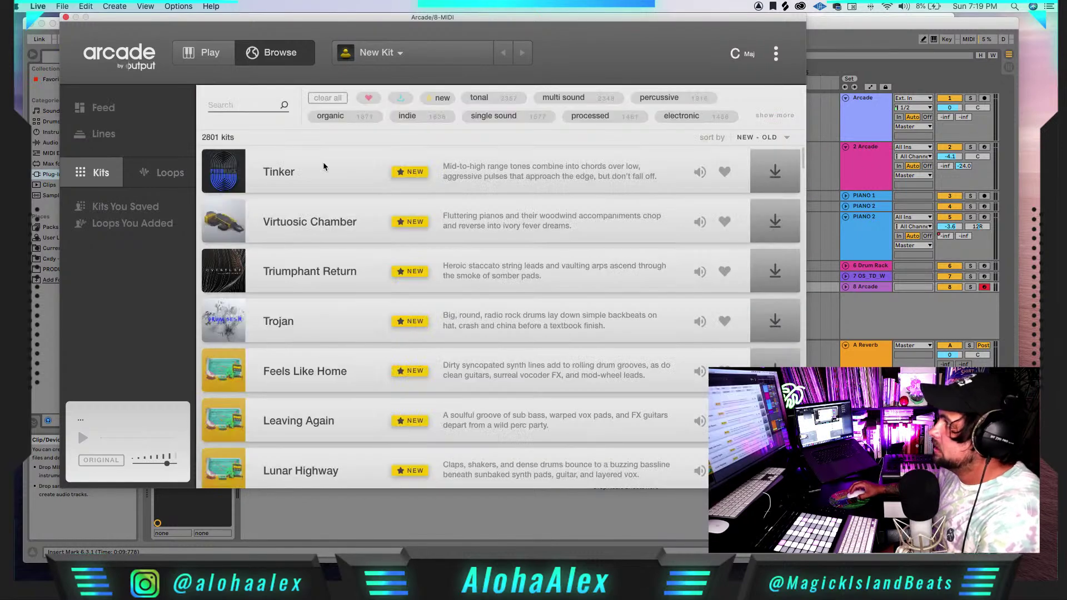
pyautogui.click(264, 107)
pyautogui.write('bongos')
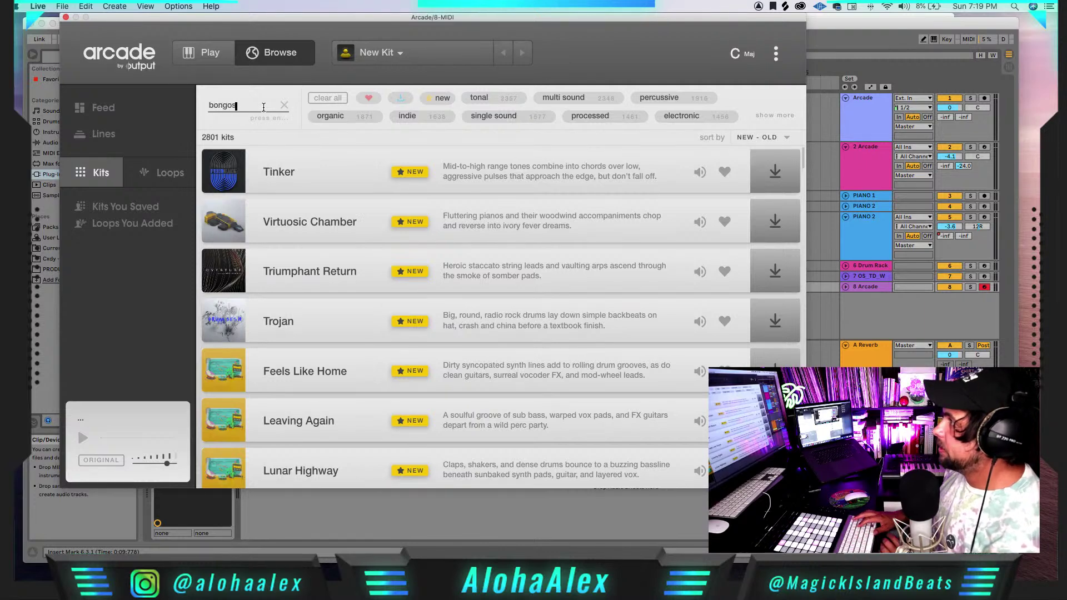
pyautogui.press('Return')
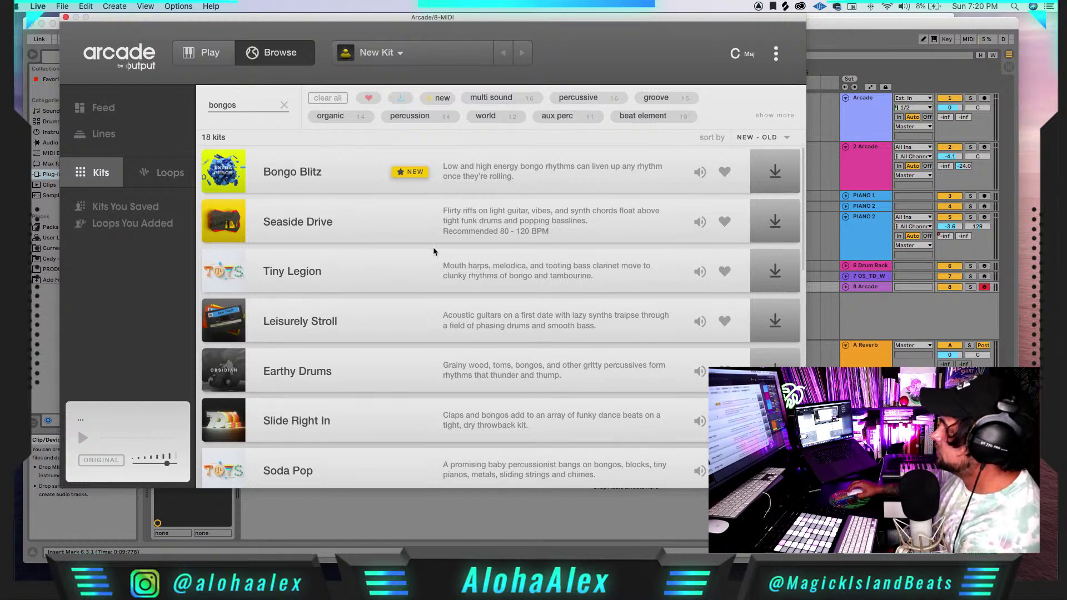
pyautogui.scroll(-2, 508, 304)
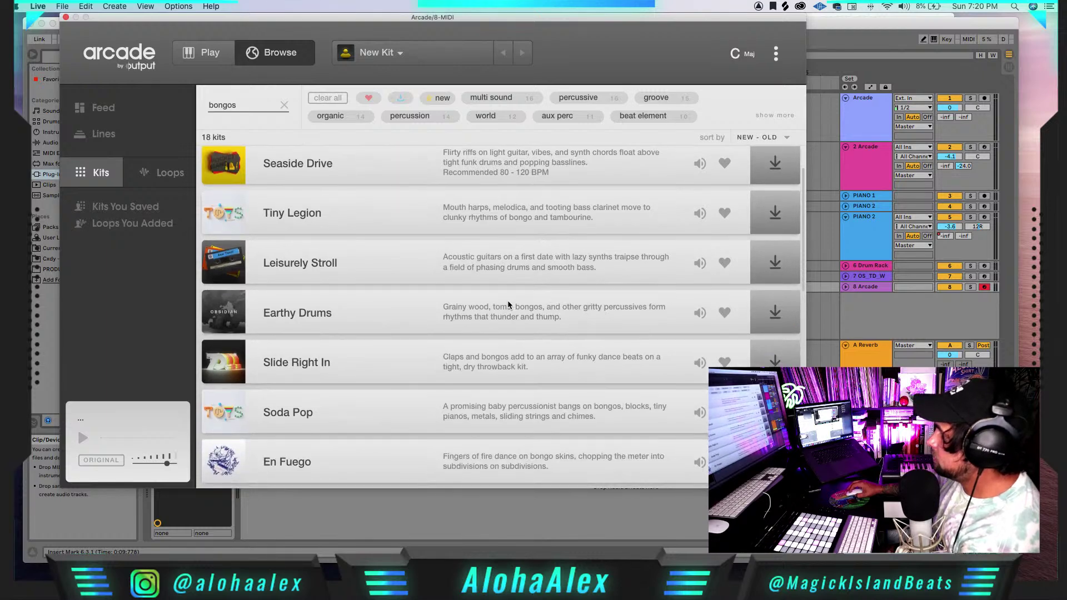
pyautogui.scroll(2, 507, 303)
pyautogui.click(418, 116)
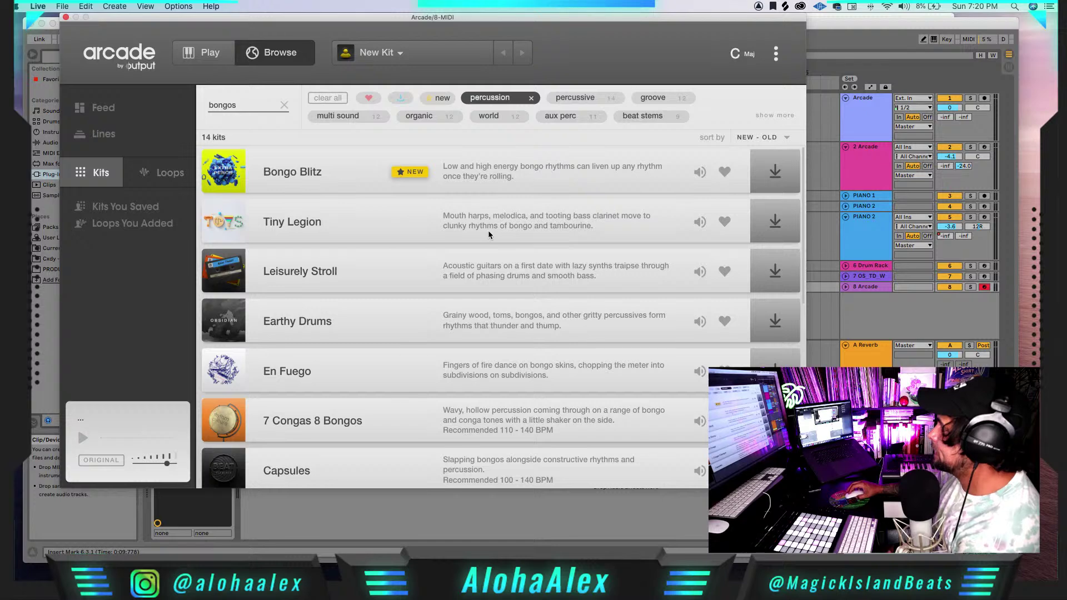
pyautogui.click(767, 229)
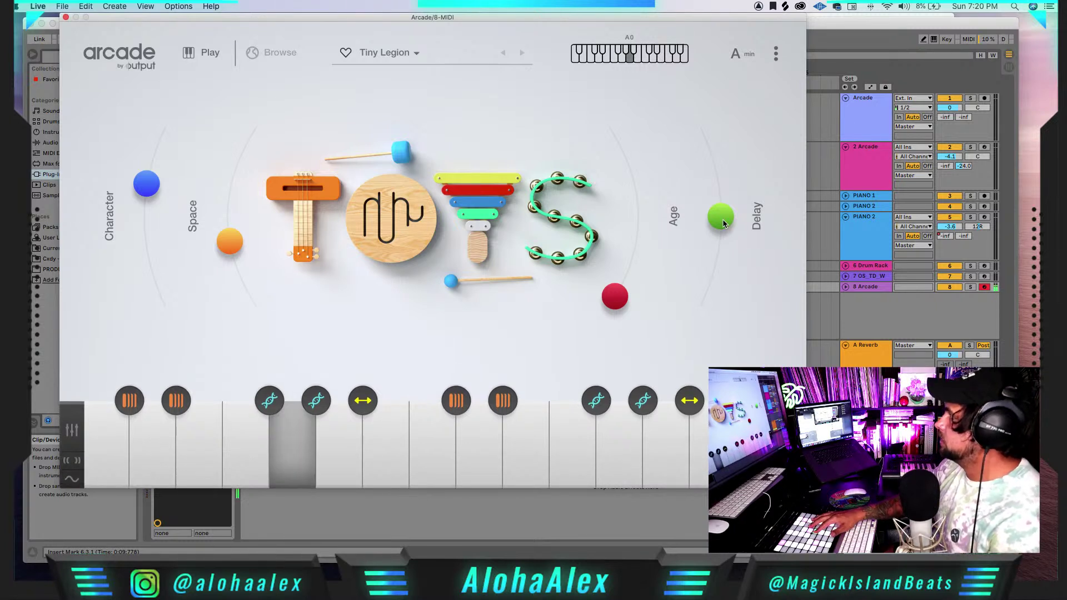
# - Set the Tiny Legion kit's session key to C minor, then lower its Delay and raise its Age control
pyautogui.click(748, 53)
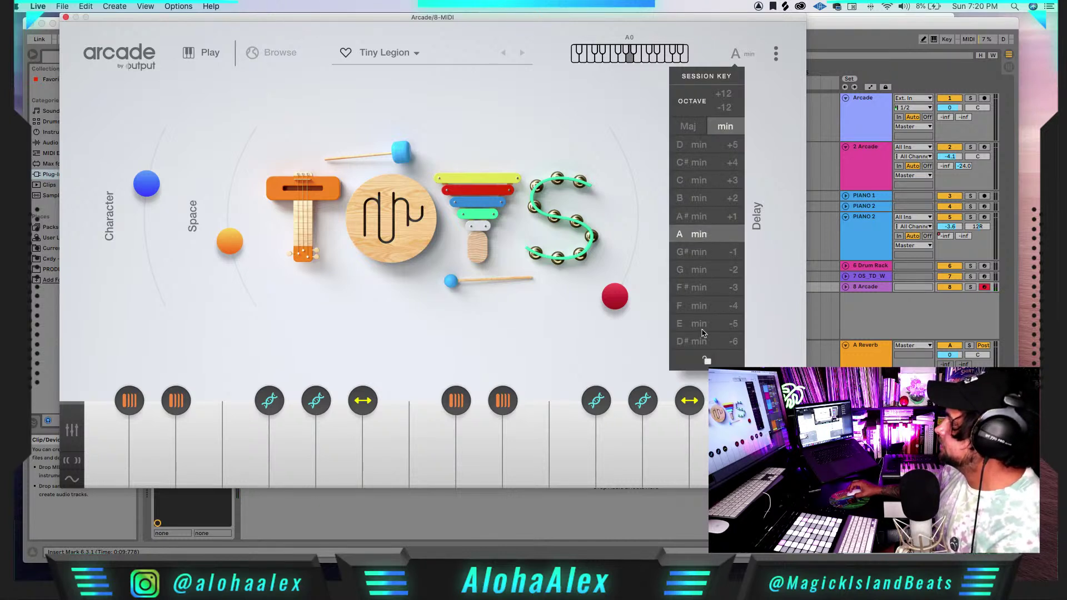
pyautogui.click(697, 181)
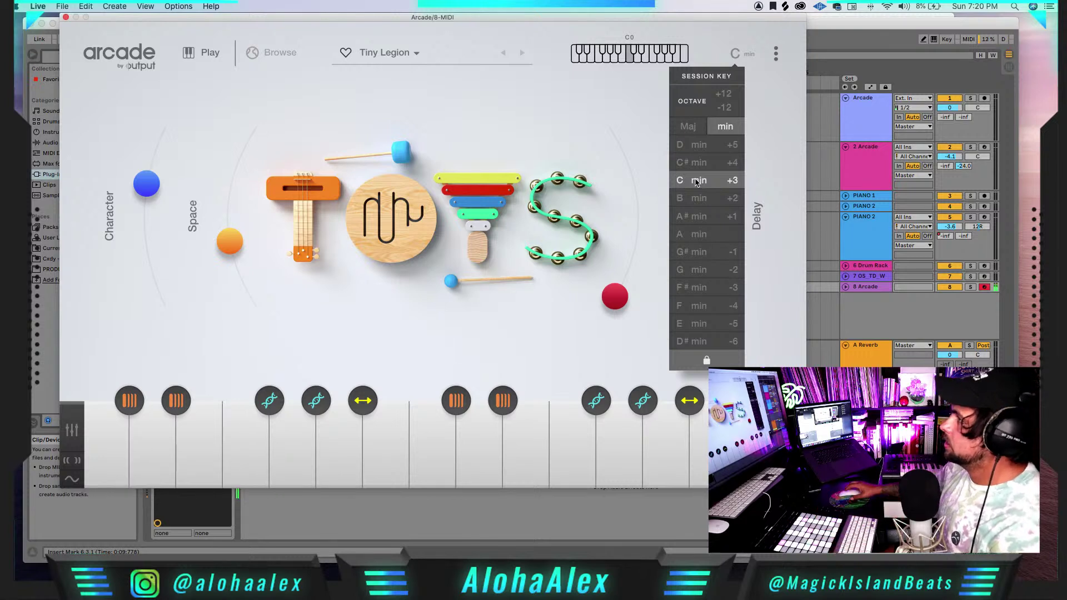
pyautogui.click(588, 159)
pyautogui.moveTo(713, 227); pyautogui.dragTo(703, 267)
pyautogui.moveTo(608, 294); pyautogui.dragTo(627, 233)
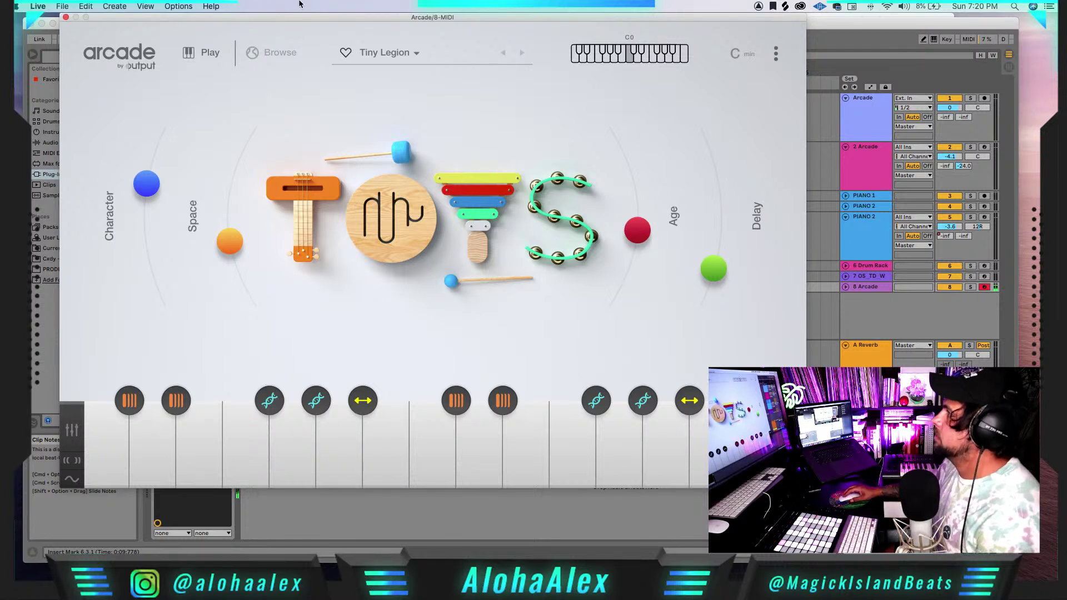
# - Record a Tiny Legion part on the 8 Arcade track from bar 1 through bar 16 and close the plug-in window
pyautogui.moveTo(247, 20); pyautogui.dragTo(390, 286)
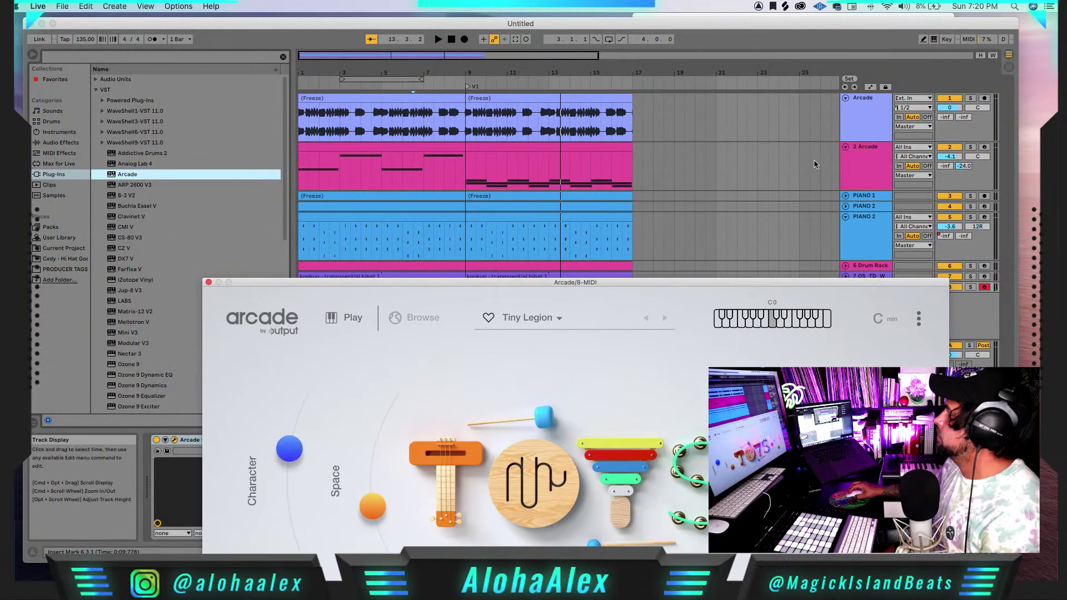
pyautogui.moveTo(535, 287); pyautogui.dragTo(630, 120)
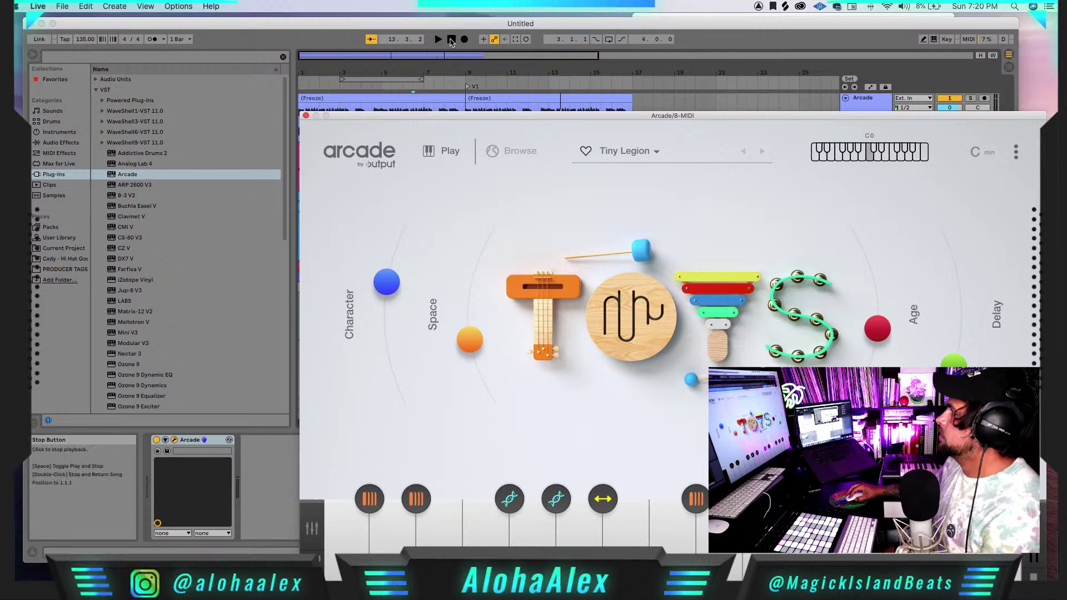
pyautogui.click(459, 41)
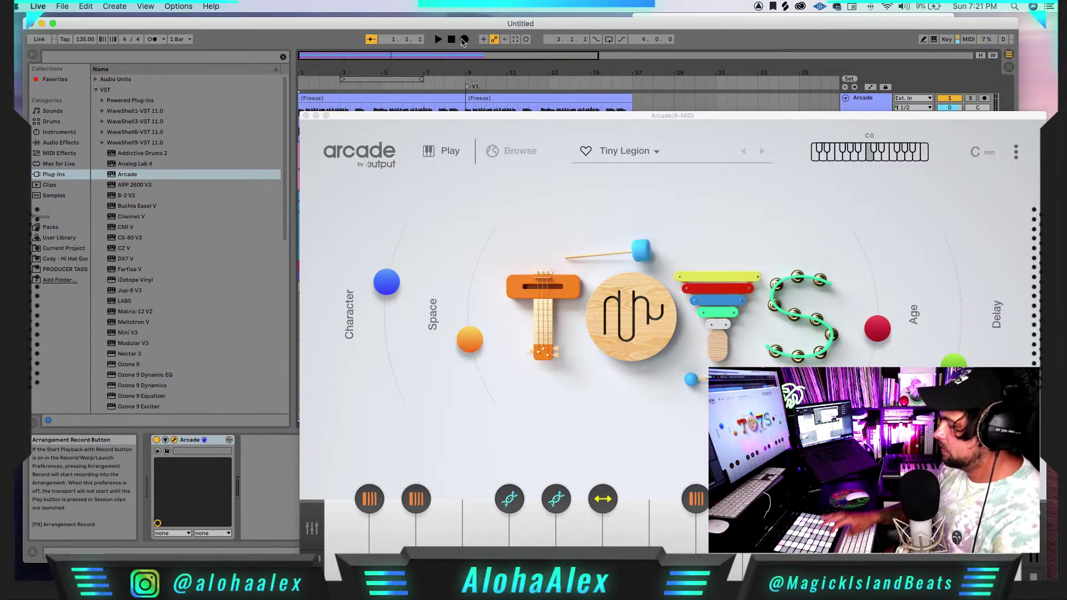
pyautogui.click(463, 39)
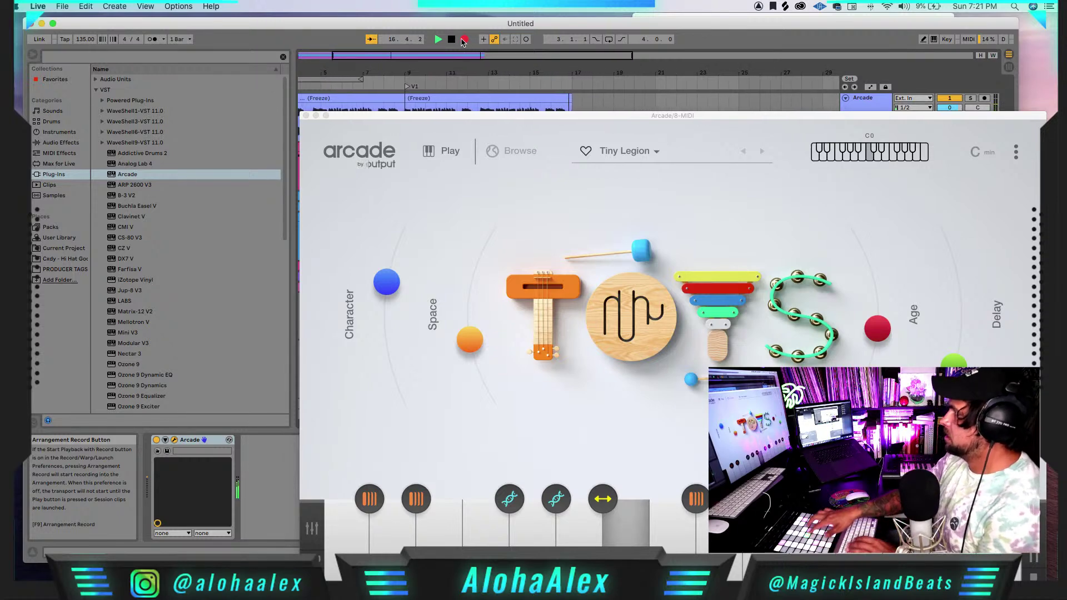
pyautogui.click(464, 40)
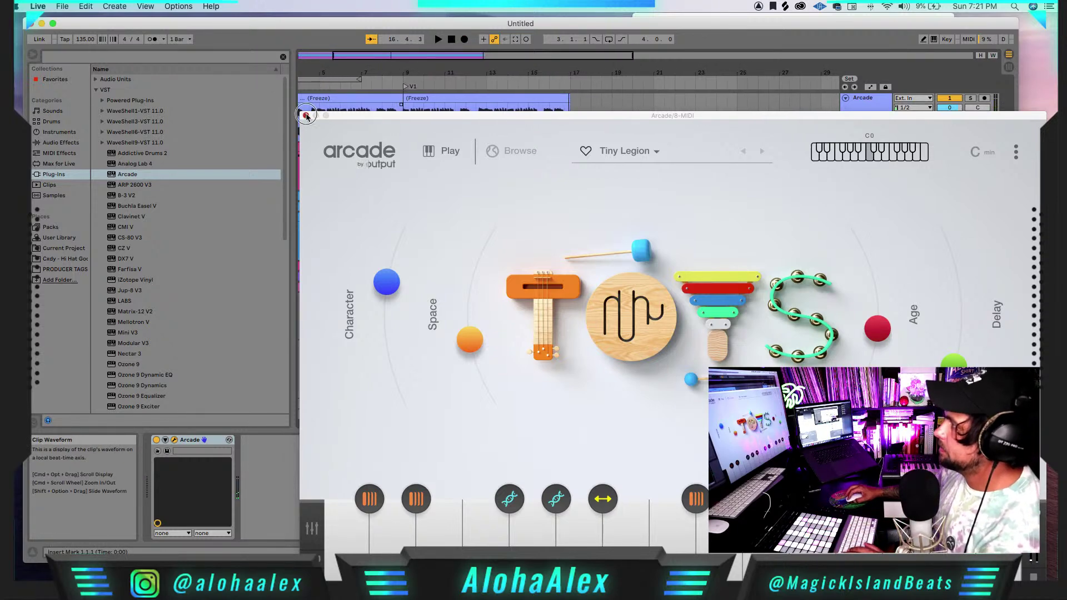
pyautogui.click(305, 115)
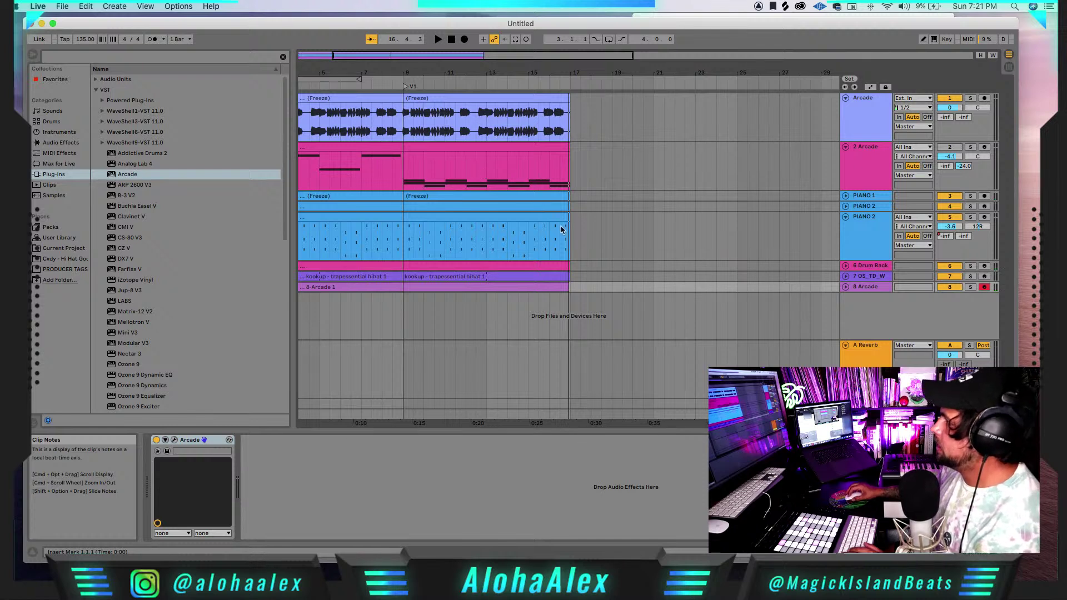
# - Unfold the 8 Arcade track and select its newly recorded clip
pyautogui.click(845, 287)
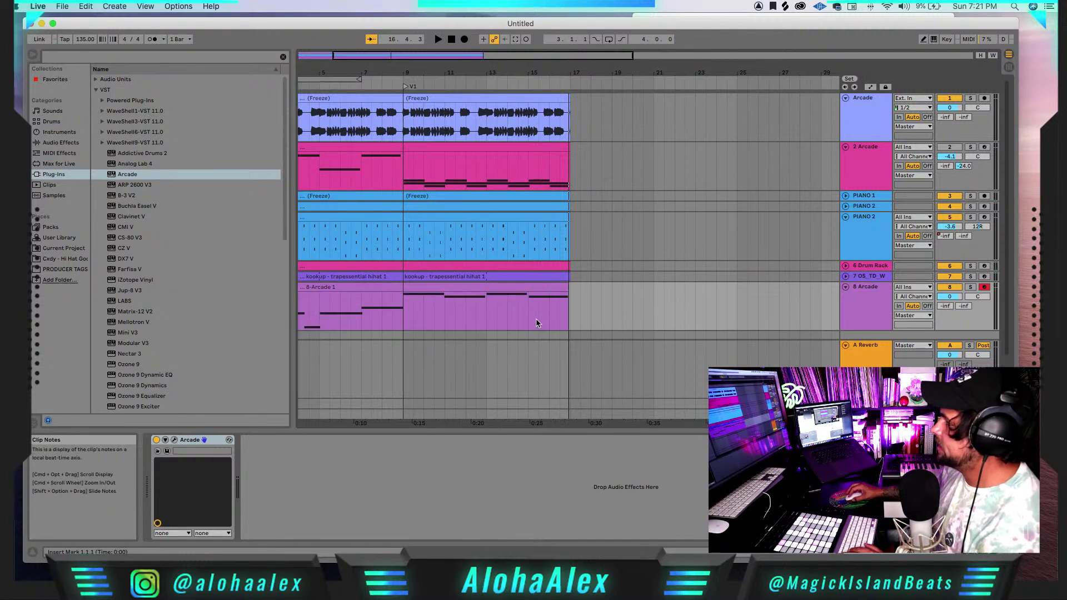
pyautogui.click(466, 287)
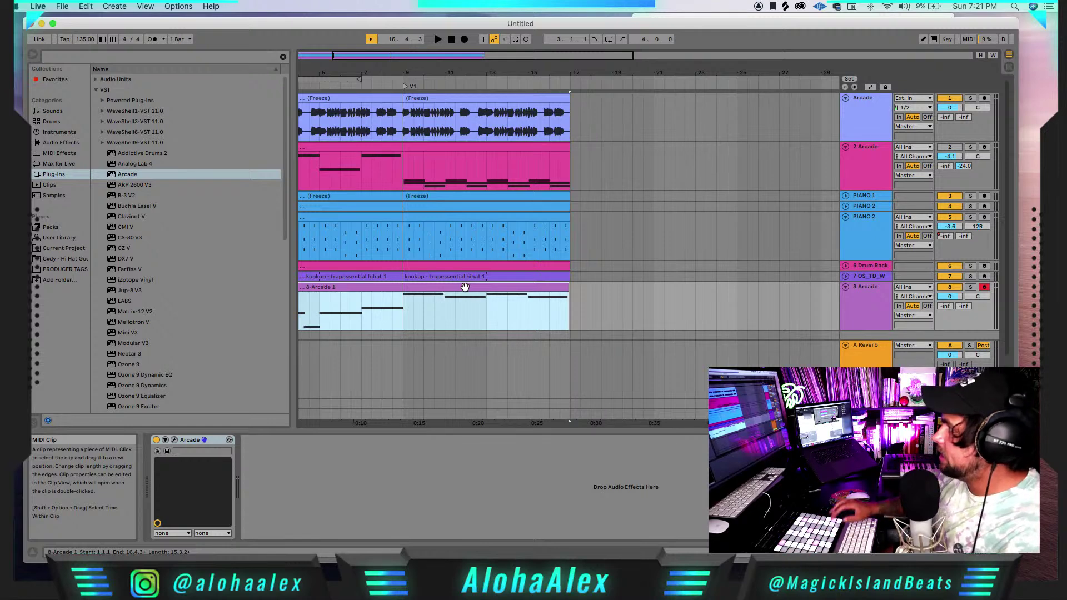
pyautogui.hscroll(-3, 383, 327)
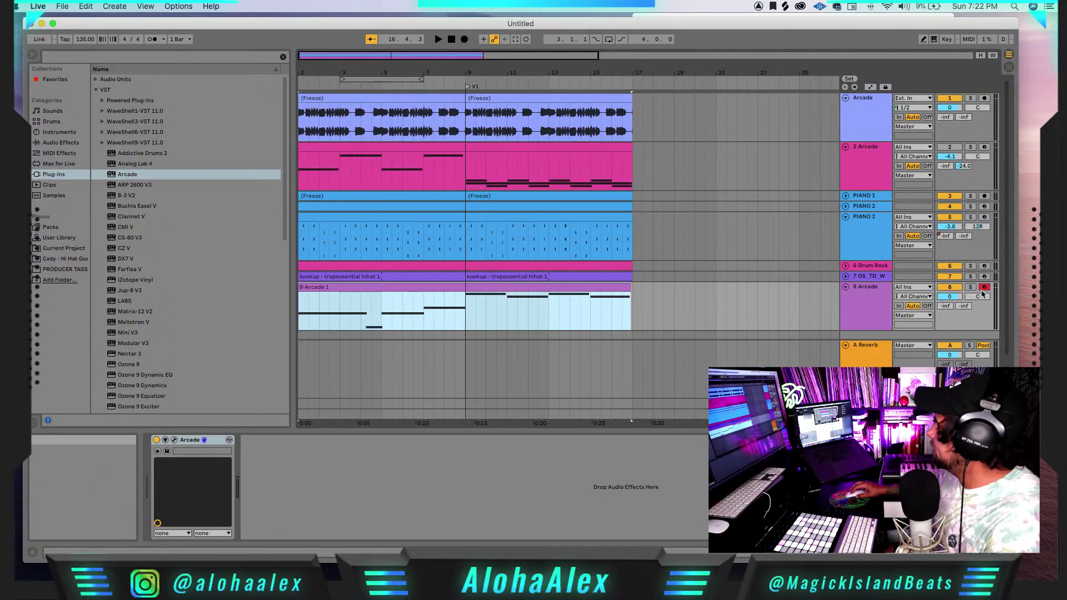
# - Play the arrangement from the beginning and lower the 8 Arcade track's volume to -2.9 dB
pyautogui.click(476, 306)
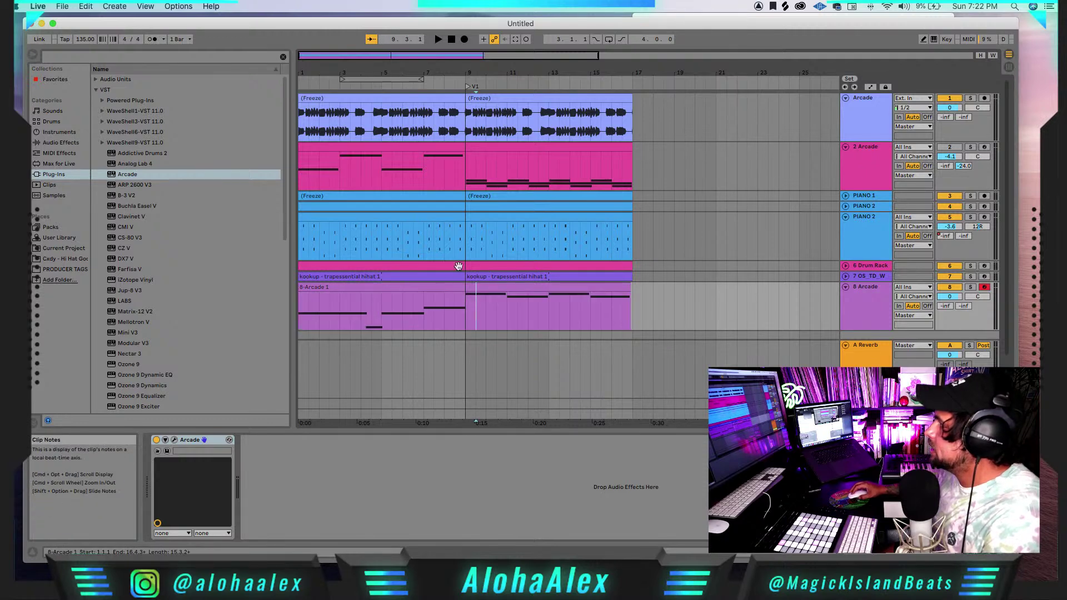
pyautogui.click(451, 39)
pyautogui.click(438, 39)
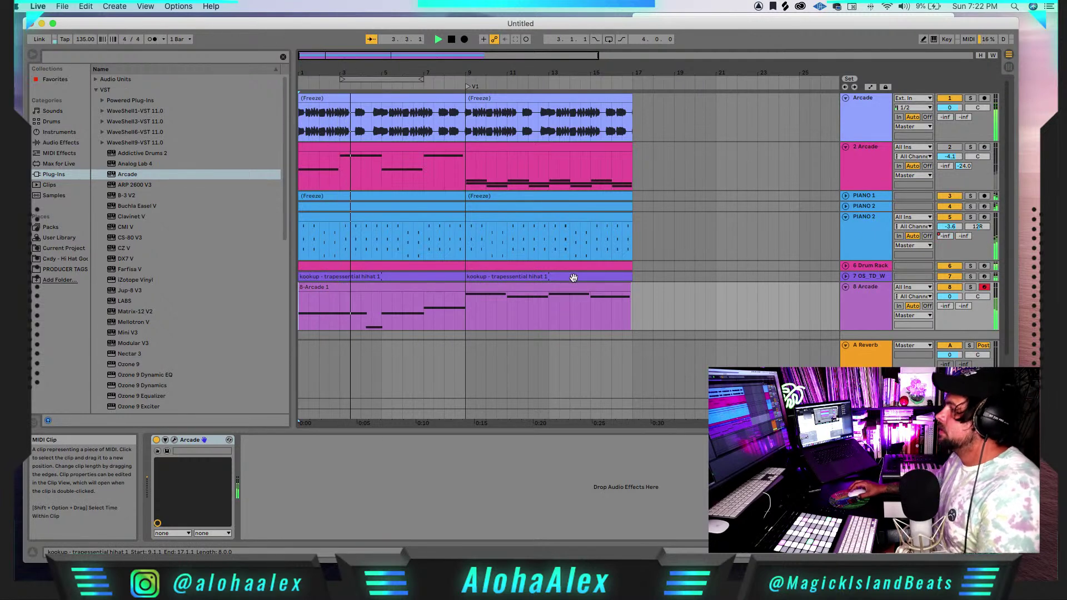
pyautogui.scroll(-2, 416, 279)
pyautogui.scroll(2, 416, 280)
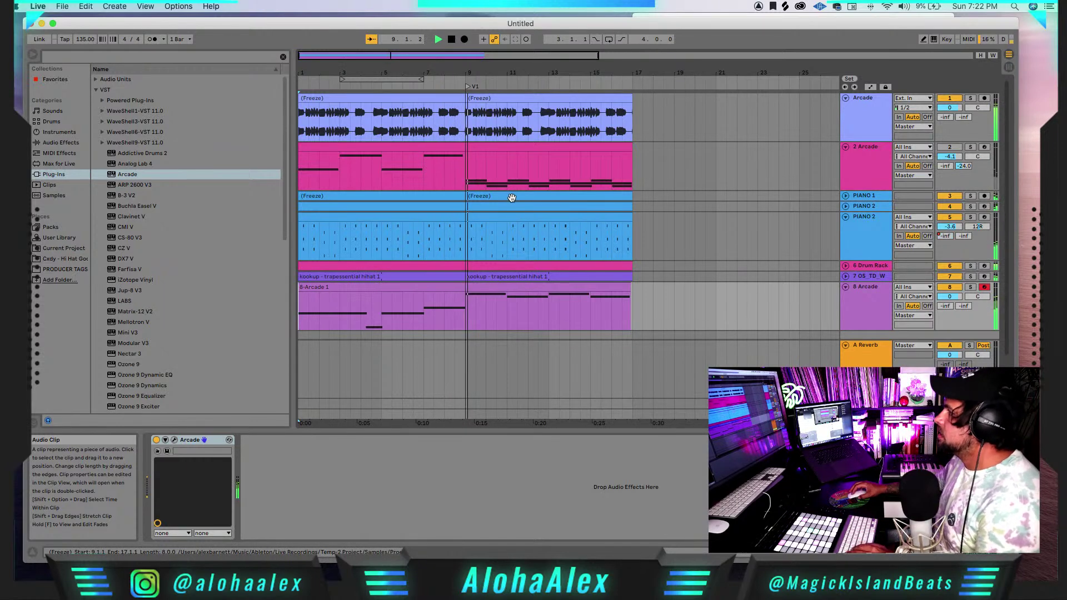
pyautogui.moveTo(950, 297); pyautogui.dragTo(950, 300)
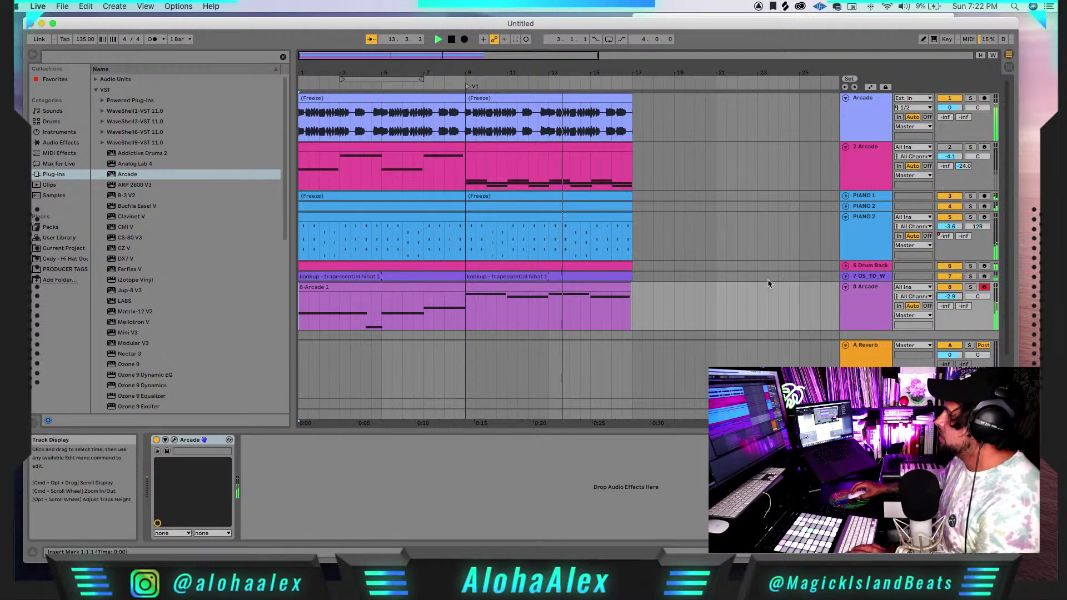
# - Stop playback and extend the end of the 8 Arcade track's clip to bar 17
pyautogui.click(463, 113)
pyautogui.press('space')
pyautogui.moveTo(463, 113)
pyautogui.mouseDown()
pyautogui.moveTo(624, 310)
pyautogui.moveTo(625, 287)
pyautogui.mouseUp()
pyautogui.click(624, 298)
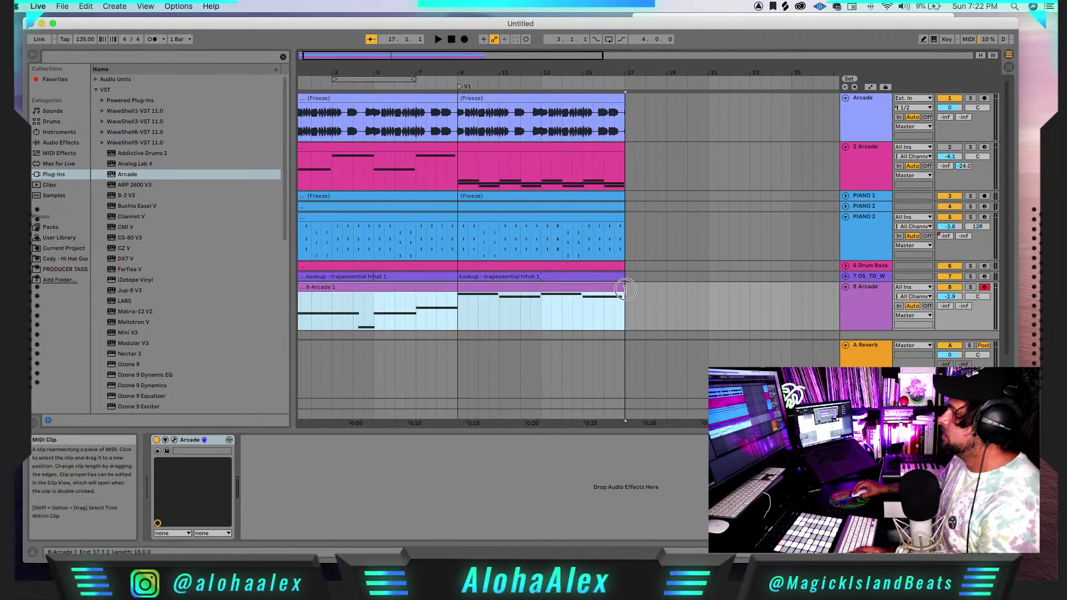
# - Duplicate bars 9 to 17 across all tracks so the copy starts at bar 17, and play it
pyautogui.moveTo(459, 153); pyautogui.dragTo(625, 332)
pyautogui.press('cmd+d')
pyautogui.moveTo(401, 56); pyautogui.dragTo(605, 201)
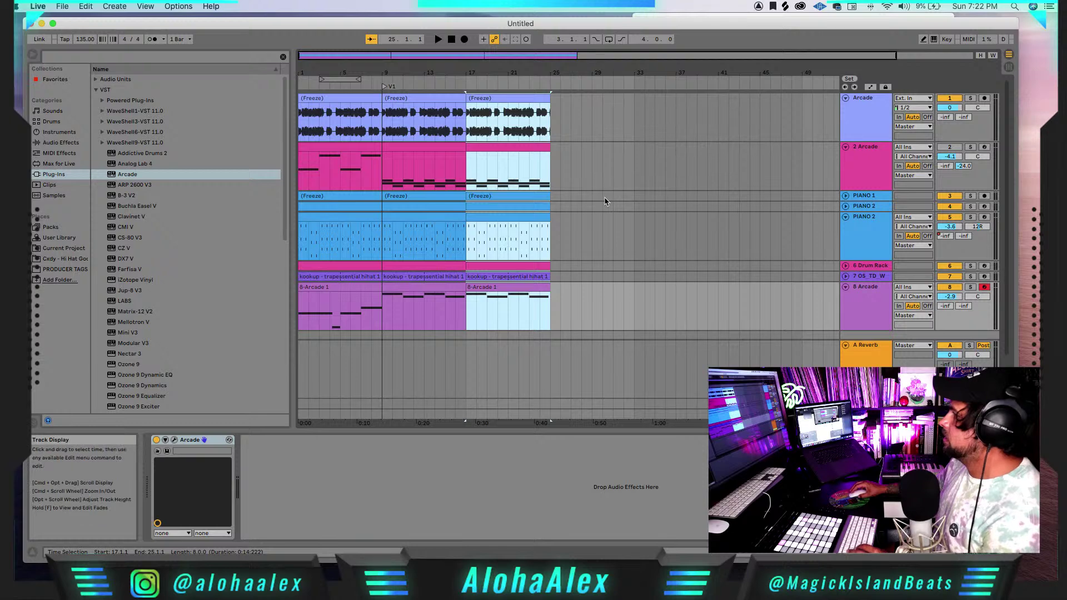
pyautogui.press('space')
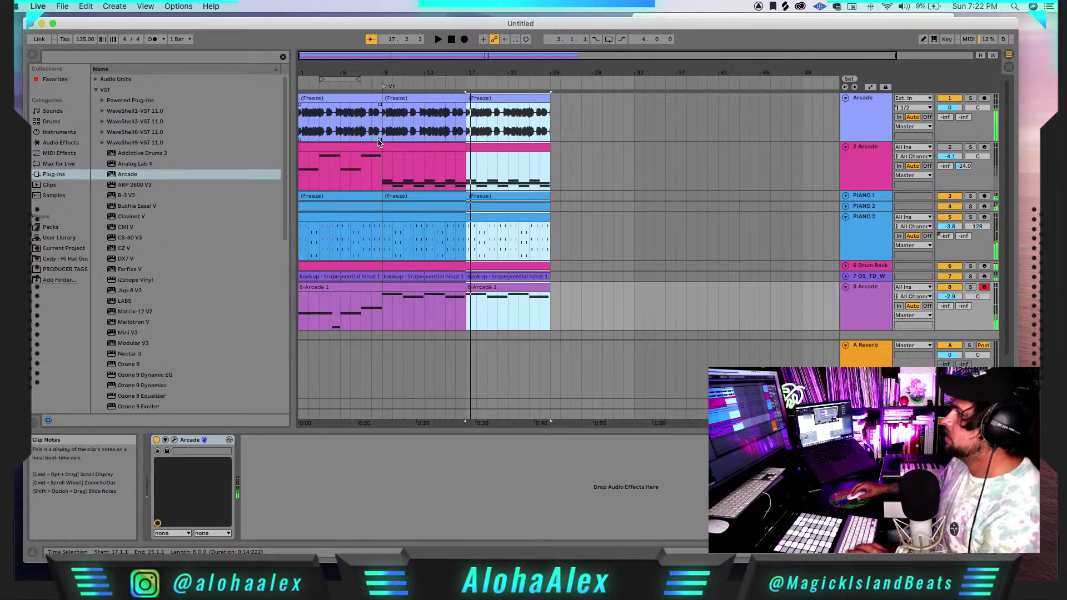
# - Copy bars 1 to 9 of all tracks and paste them twice in a row starting at bar 25
pyautogui.click(367, 98)
pyautogui.press('space')
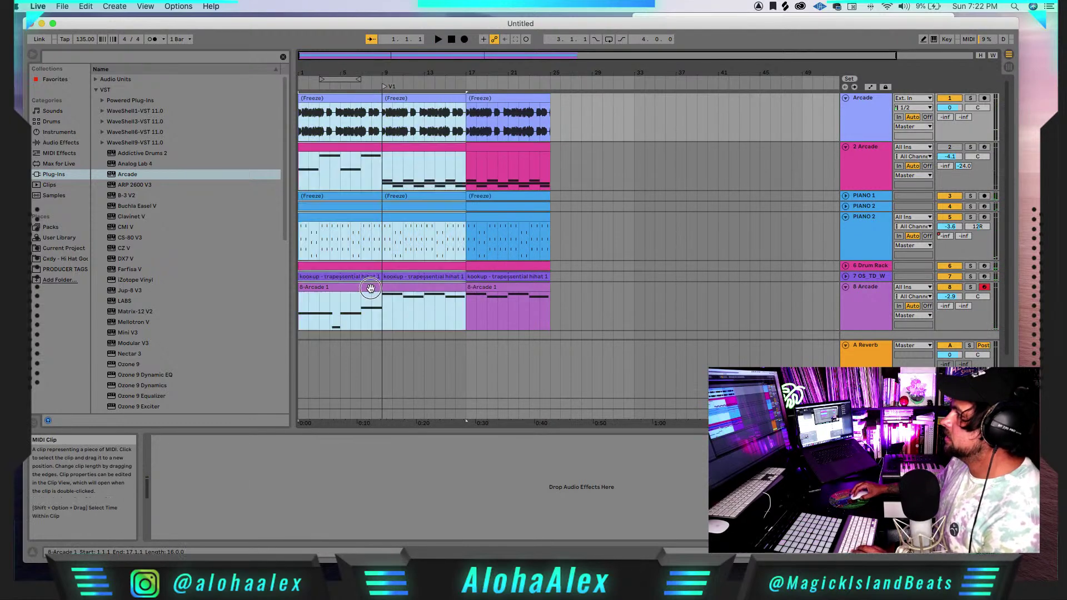
pyautogui.keyDown('shift'); pyautogui.click(372, 288); pyautogui.keyUp('shift')
pyautogui.click(382, 303)
pyautogui.moveTo(382, 303); pyautogui.dragTo(276, 115)
pyautogui.press('super+c')
pyautogui.moveTo(551, 130); pyautogui.dragTo(634, 291)
pyautogui.press('super+v')
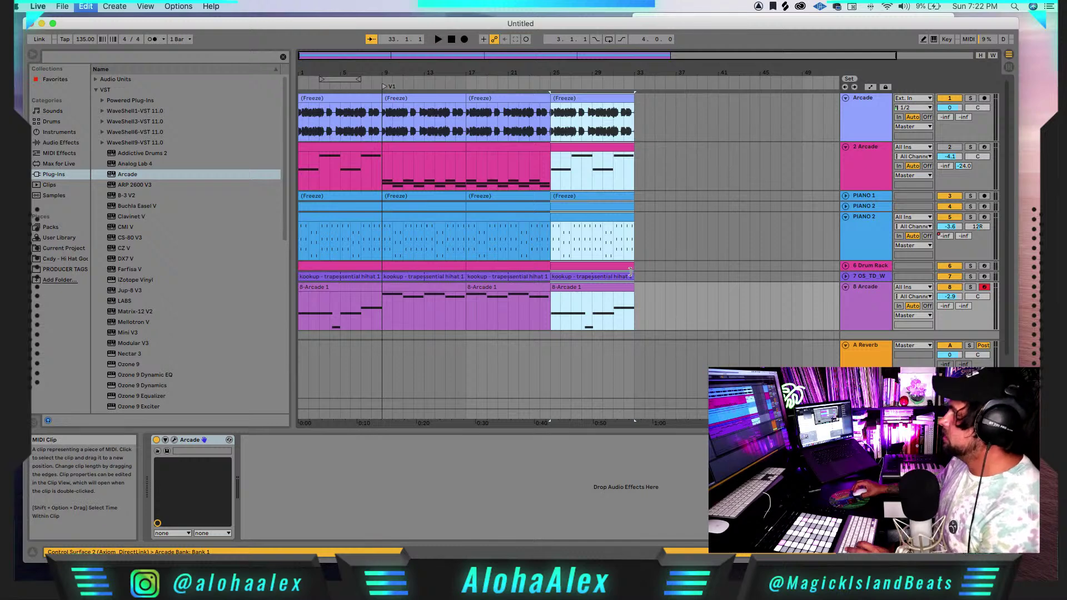
pyautogui.press('super+v')
# - Add a locator at bar 25 and name it HOOK
pyautogui.click(547, 160)
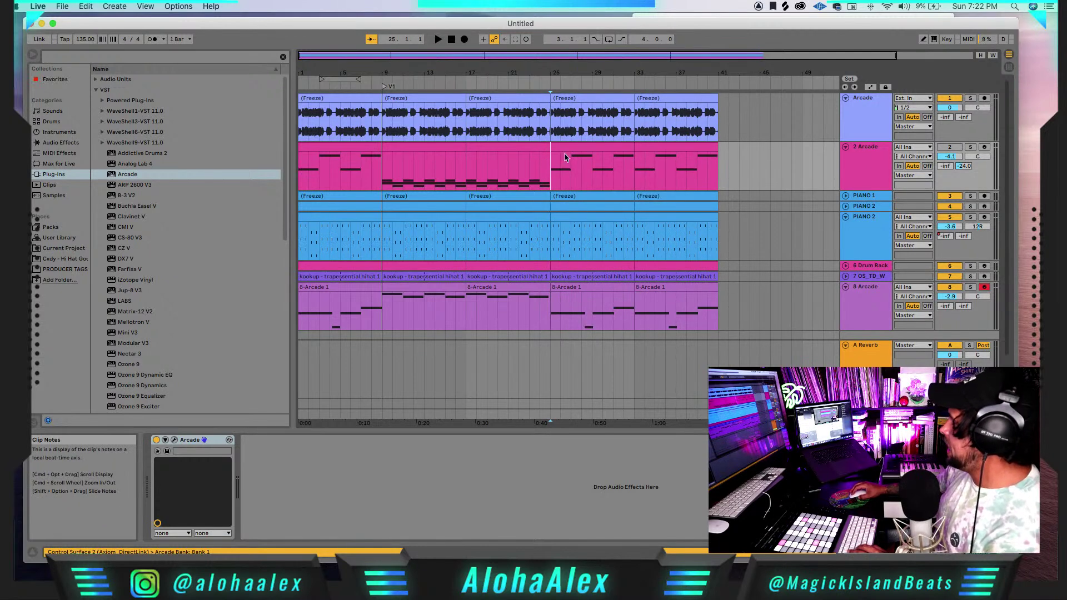
pyautogui.click(849, 79)
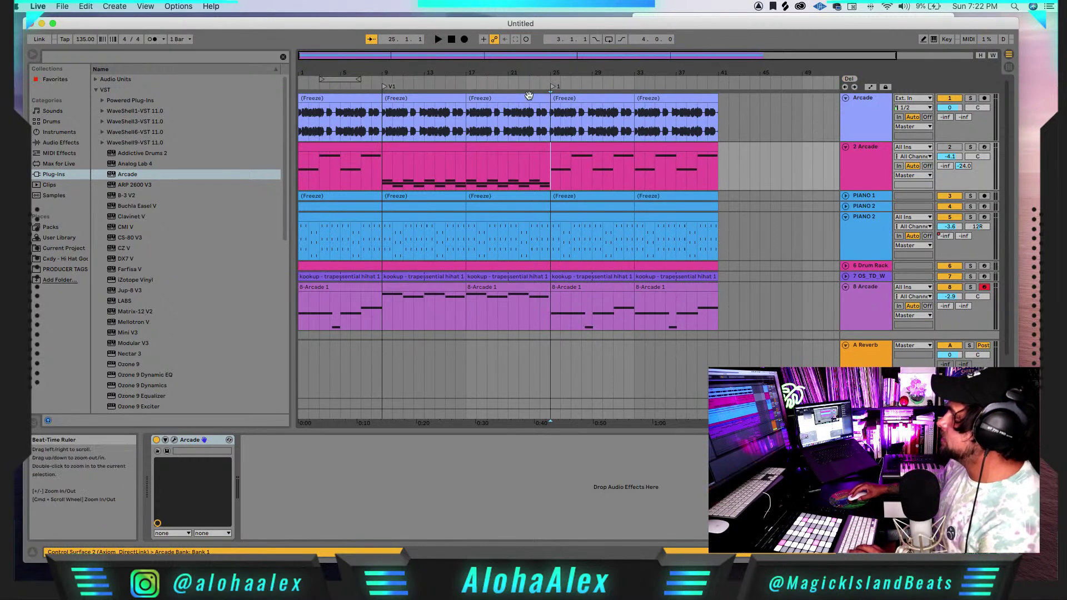
pyautogui.click(553, 88)
pyautogui.press('super+r')
pyautogui.write('HOOK')
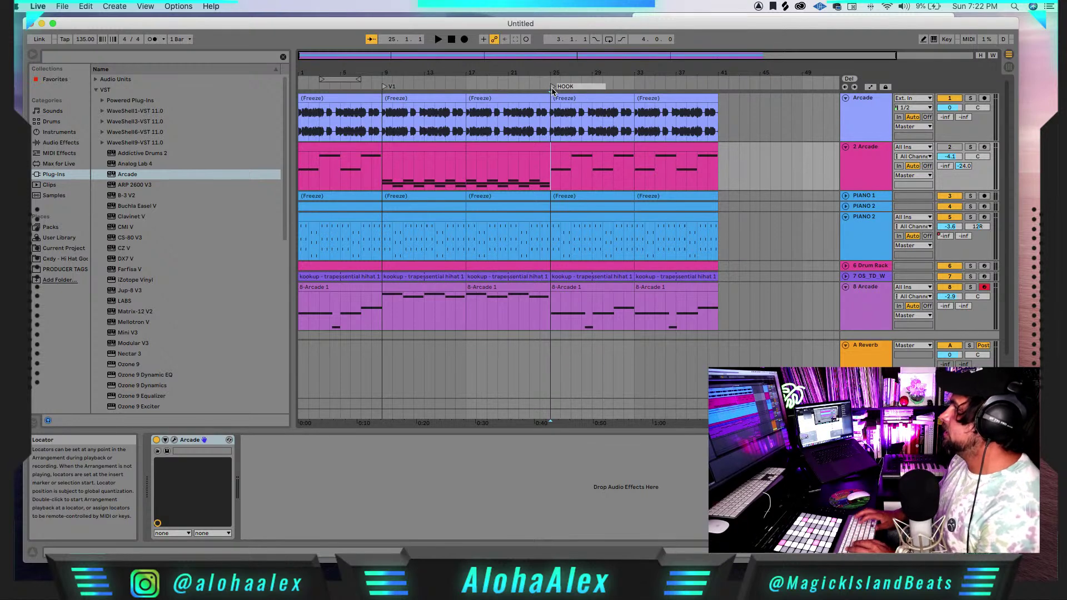
pyautogui.press('Return')
# - Play from the beginning, unfold the Drum Rack track and remove its drums from bar 9 to bar 11
pyautogui.click(437, 40)
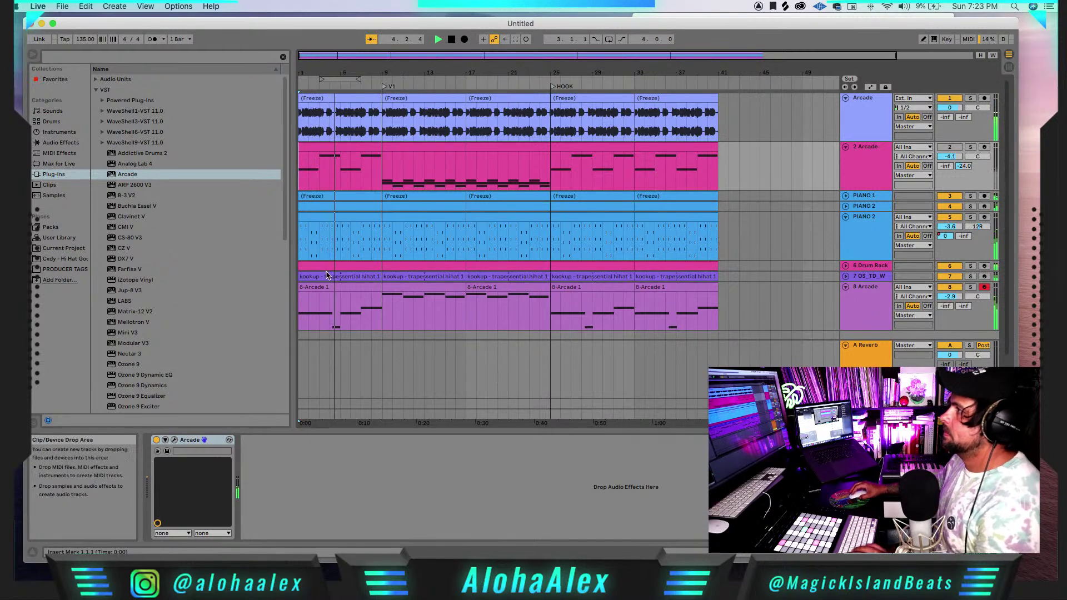
pyautogui.moveTo(312, 55); pyautogui.dragTo(318, 60)
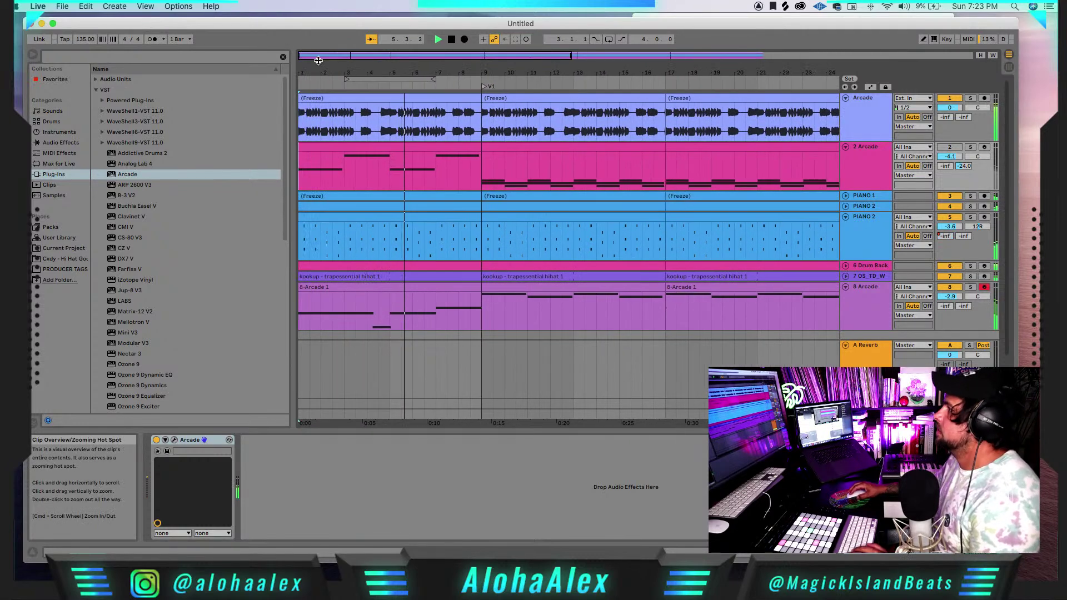
pyautogui.hscroll(2, 436, 172)
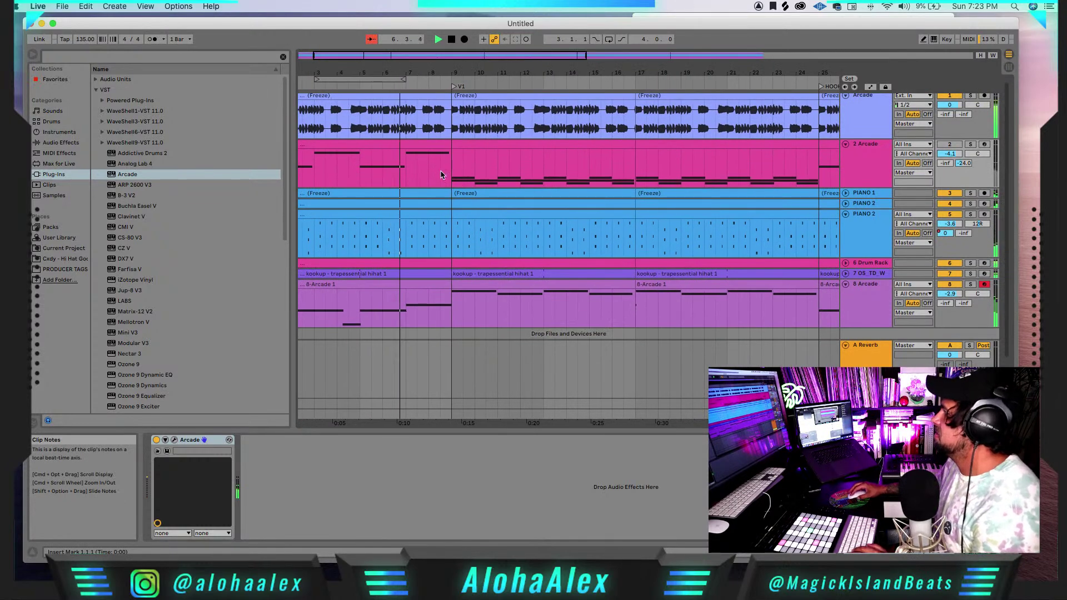
pyautogui.click(845, 264)
pyautogui.click(454, 280)
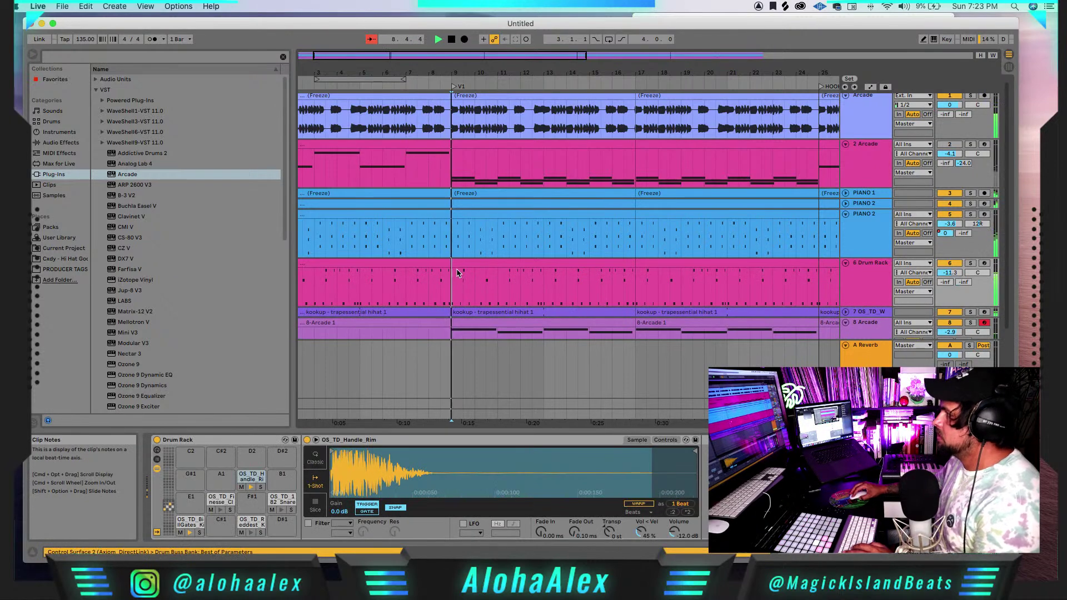
pyautogui.click(603, 269)
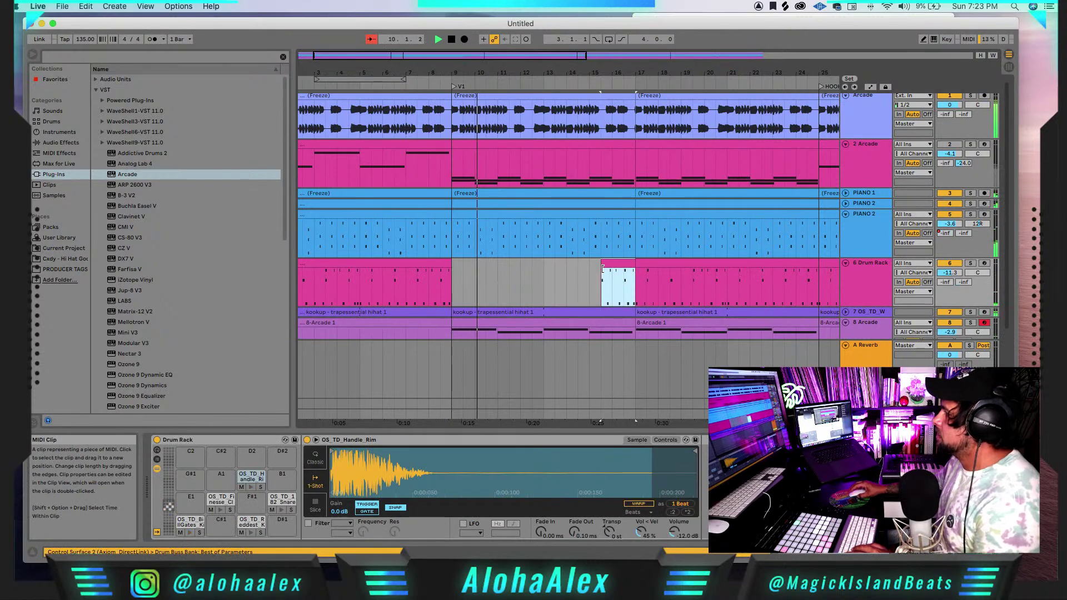
pyautogui.keyDown('shift'); pyautogui.click(498, 271); pyautogui.keyUp('shift')
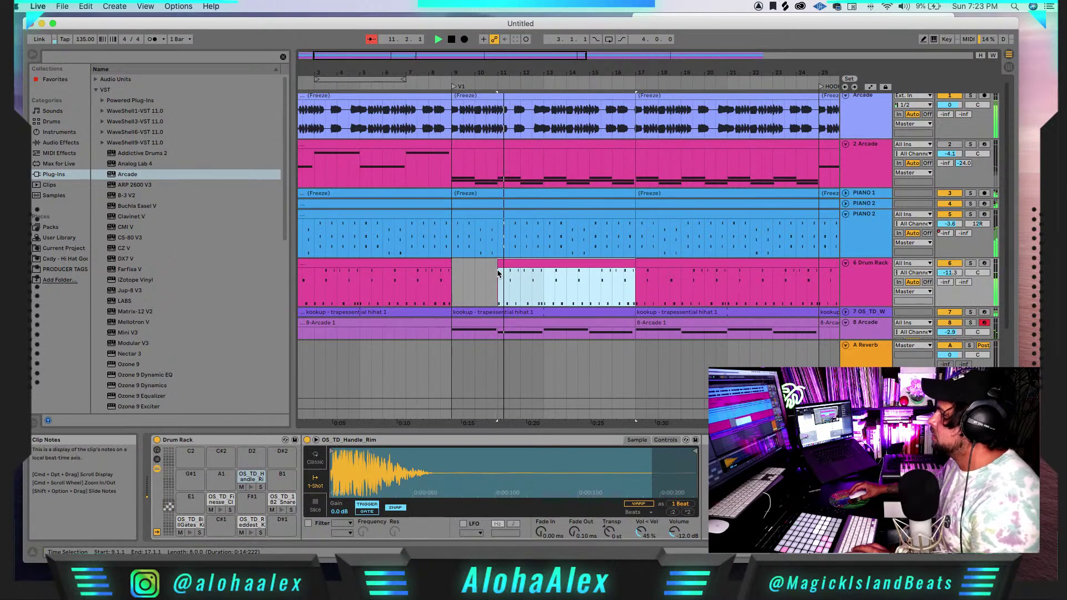
# - Split the Drum Rack clip at bar 13 and trim the second part to start at bar 15
pyautogui.click(542, 281)
pyautogui.press('super+e')
pyautogui.moveTo(544, 267); pyautogui.dragTo(598, 268)
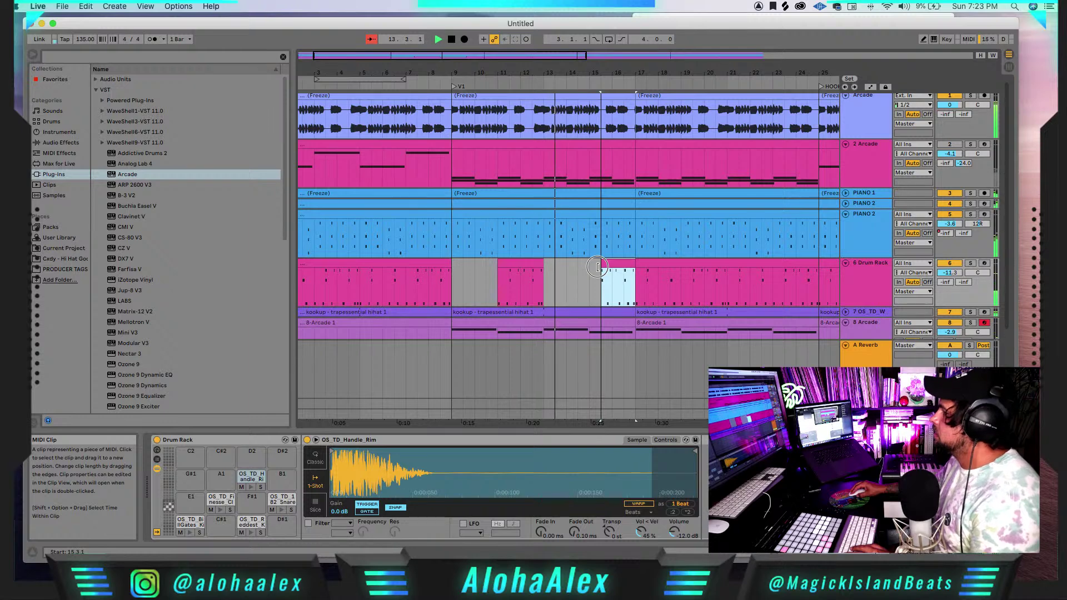
pyautogui.moveTo(598, 267); pyautogui.dragTo(590, 267)
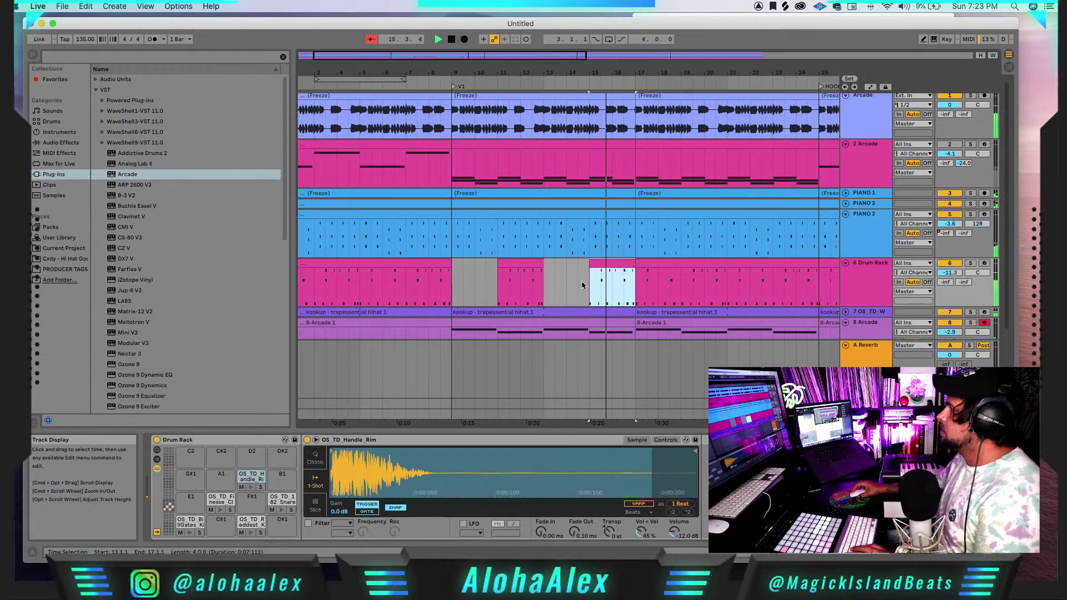
# - Stop playback and open the 8 Arcade clip starting at bar 17 for note editing
pyautogui.hscroll(2, 581, 278)
pyautogui.scroll(-1, 581, 278)
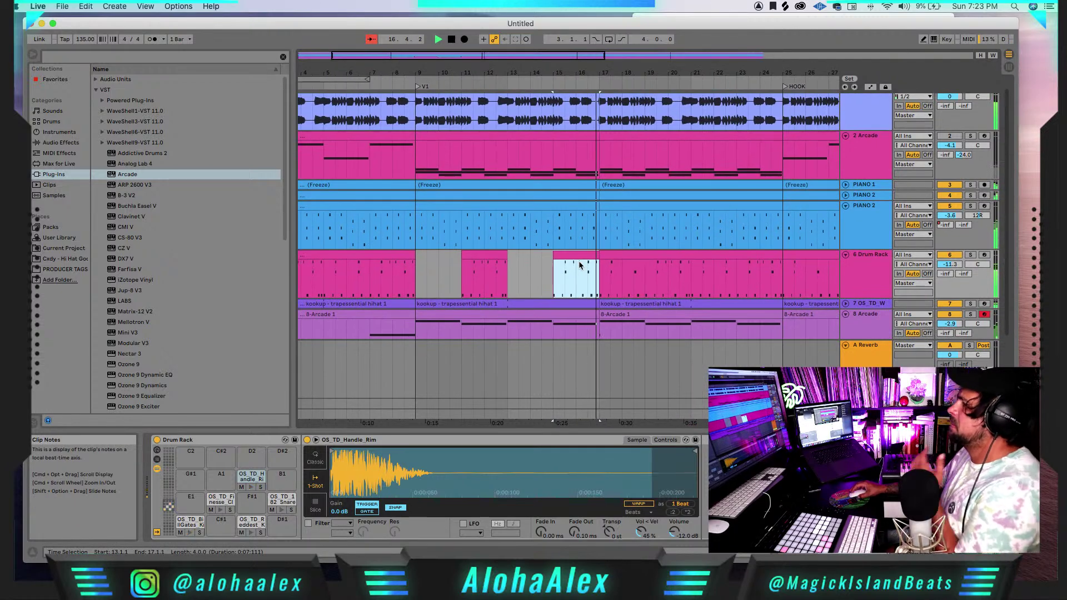
pyautogui.scroll(-1, 612, 322)
pyautogui.click(627, 289)
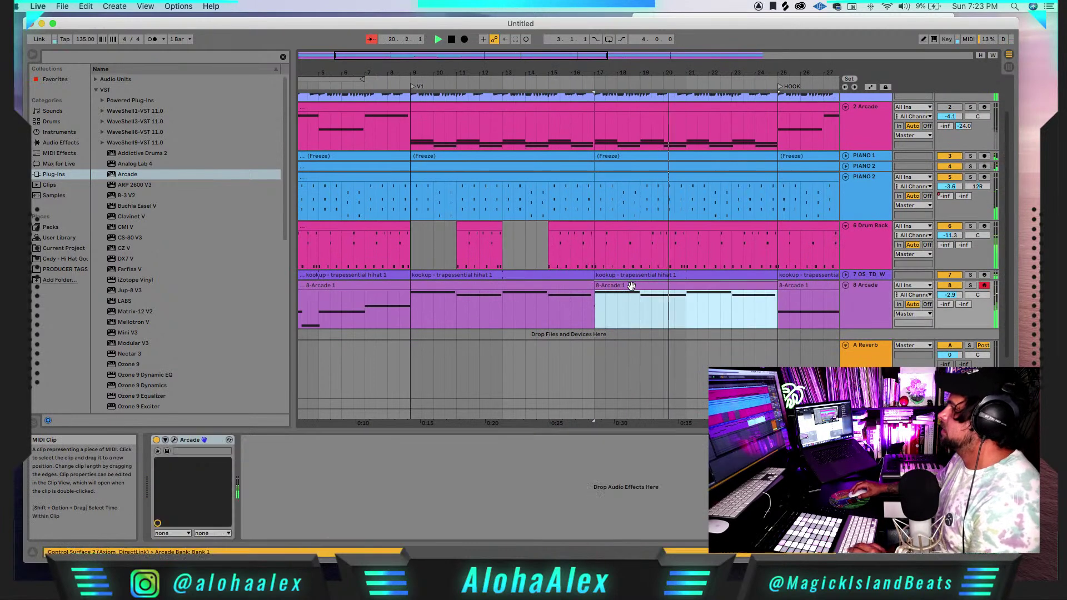
pyautogui.hscroll(1, 630, 291)
pyautogui.scroll(-1, 630, 291)
pyautogui.press('space')
pyautogui.doubleClick(629, 283)
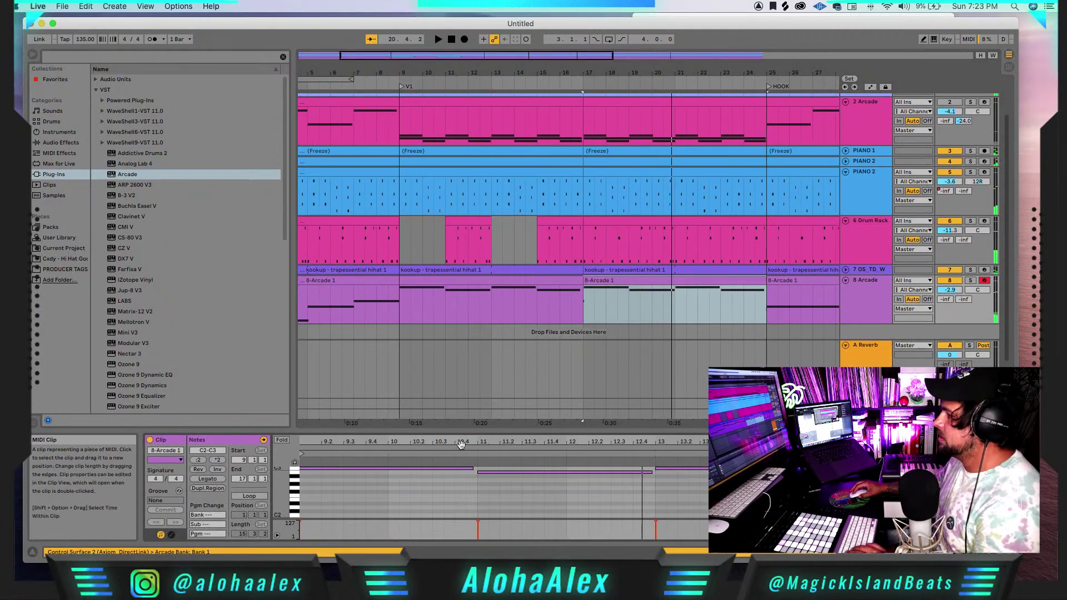
# - Audition the Arcade sounds on the piano roll keys between C2 and C3
pyautogui.click(298, 490)
pyautogui.click(294, 463)
pyautogui.click(294, 484)
pyautogui.click(294, 477)
pyautogui.click(294, 473)
pyautogui.click(295, 477)
pyautogui.click(295, 484)
pyautogui.click(295, 479)
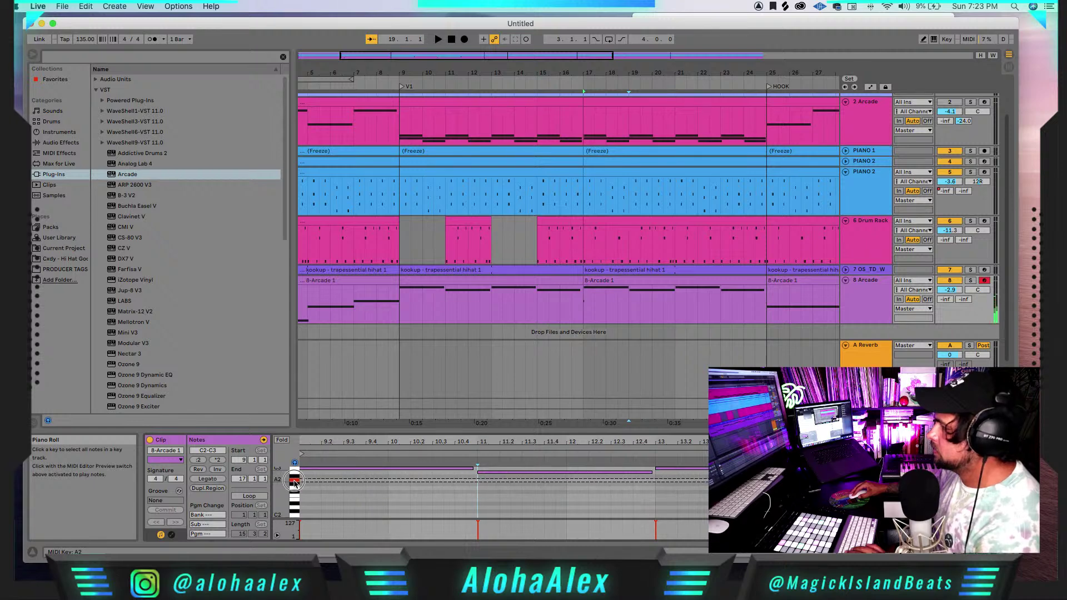
pyautogui.click(298, 515)
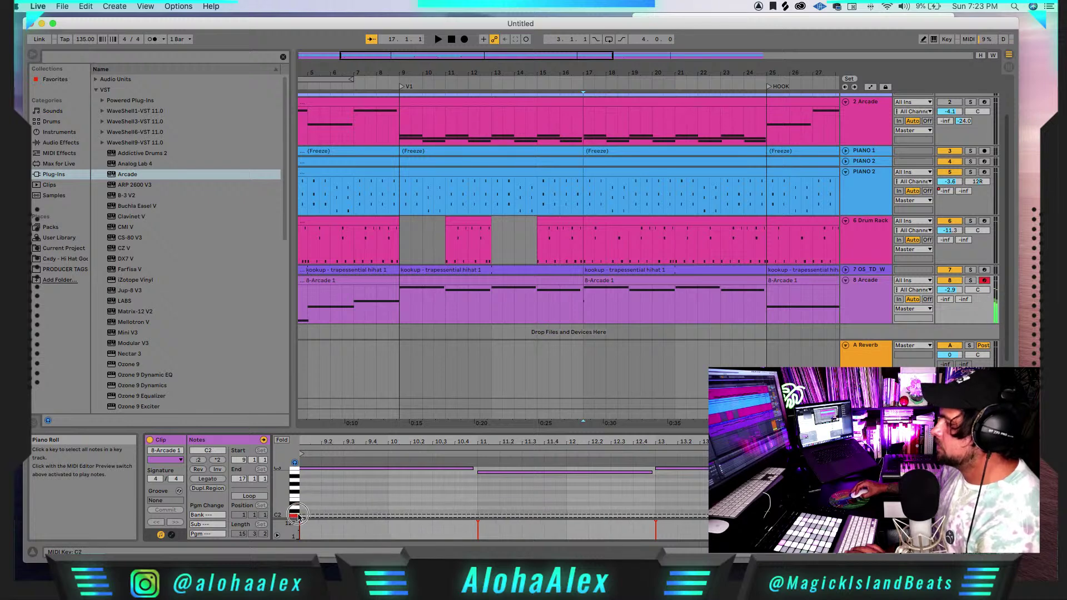
pyautogui.click(297, 496)
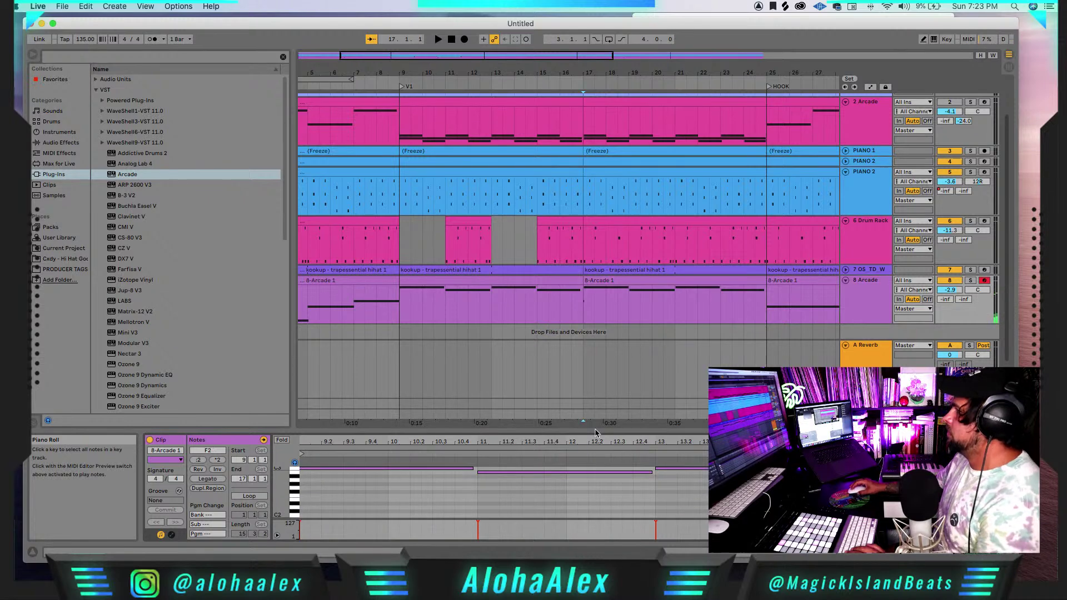
pyautogui.click(634, 282)
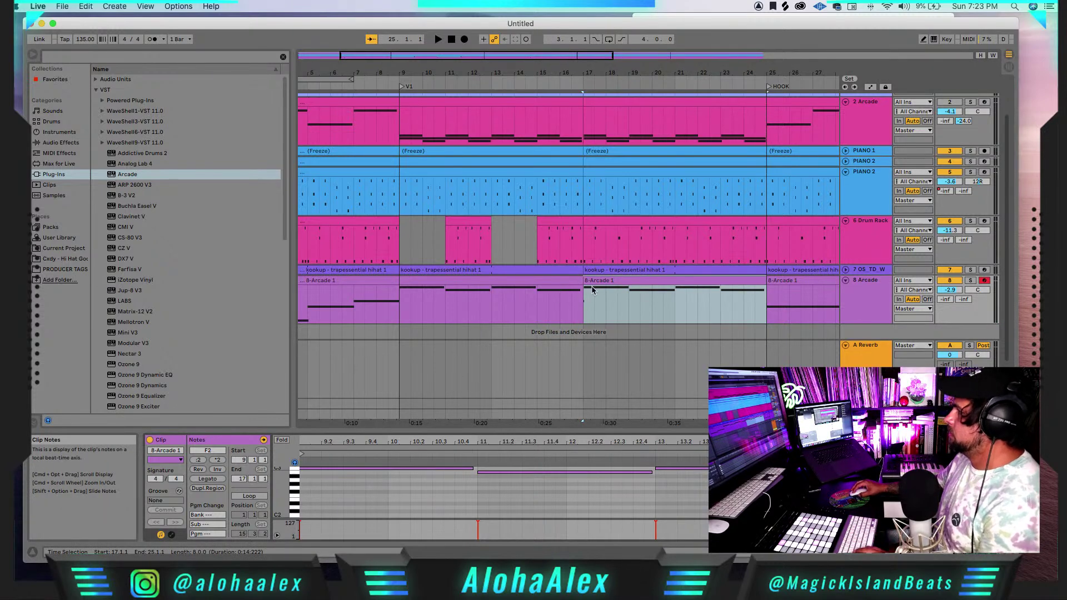
pyautogui.click(525, 40)
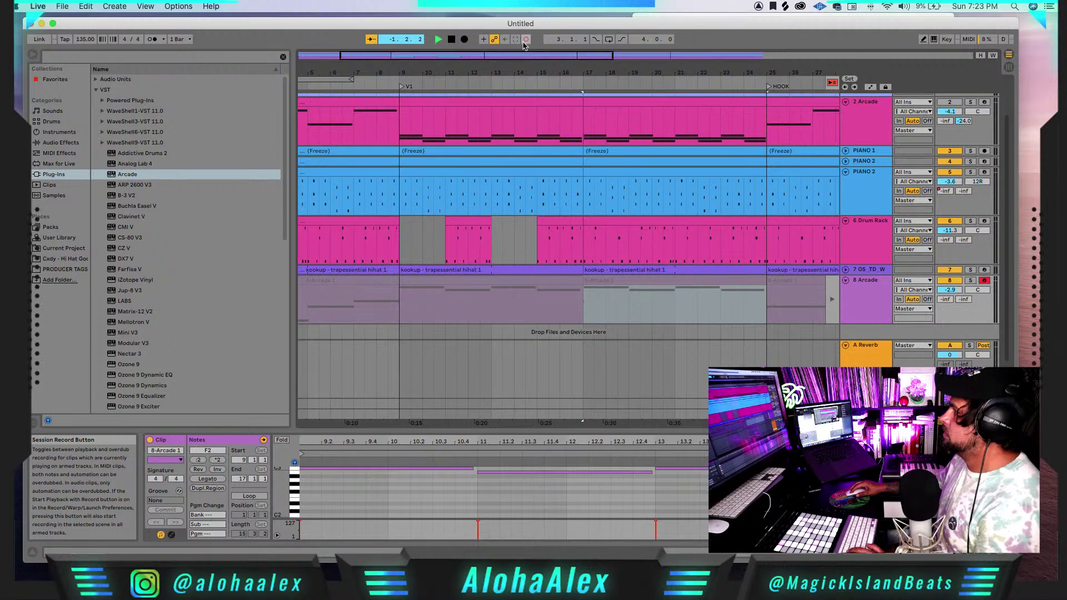
pyautogui.click(832, 82)
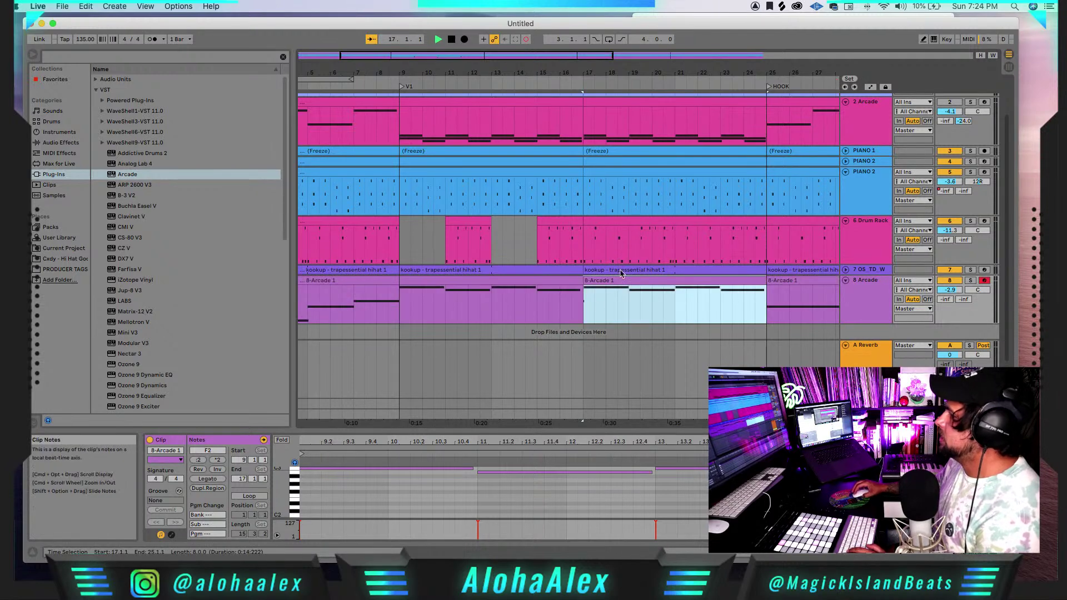
# - Add a two-bar note from 9.1.1 to 11.1.1 in the 8 Arcade clip, play it and set its pitch to F2
pyautogui.doubleClick(306, 492)
pyautogui.moveTo(310, 492); pyautogui.dragTo(479, 492)
pyautogui.press('space')
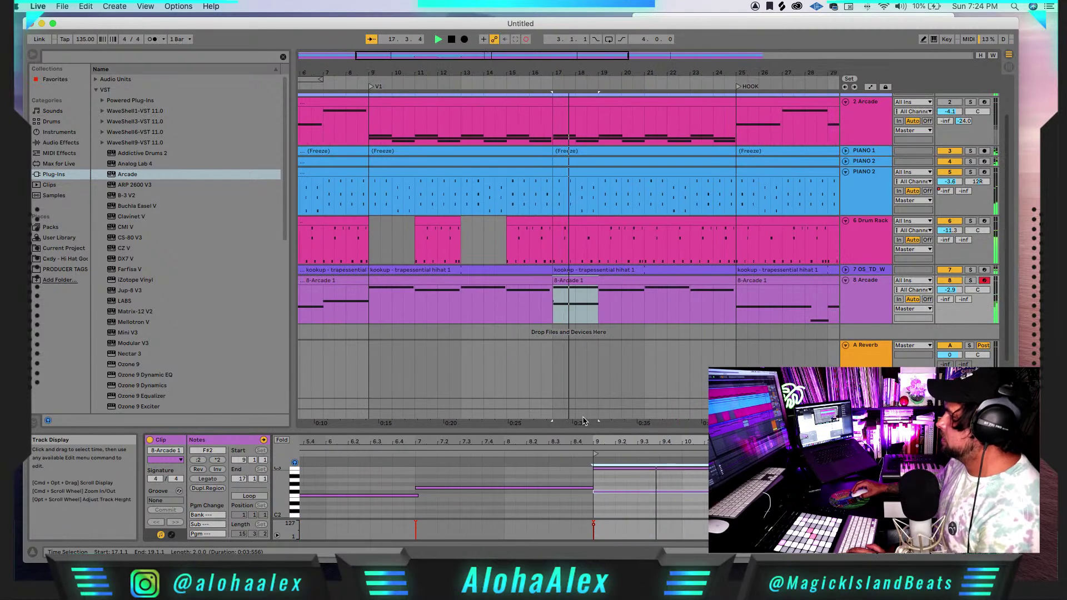
pyautogui.click(663, 495)
pyautogui.press('Up')
pyautogui.press('Down')
pyautogui.press('Down')
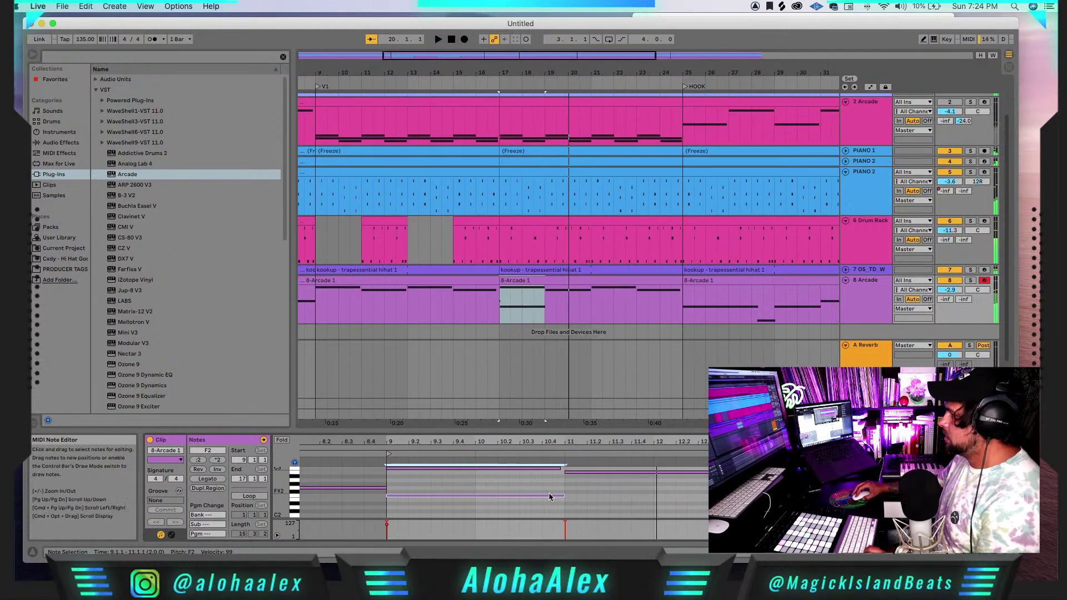
# - Duplicate the two-bar F2 note to 13.1.1 in the 8 Arcade clip and play the section from bar 17
pyautogui.moveTo(529, 496); pyautogui.dragTo(875, 496)
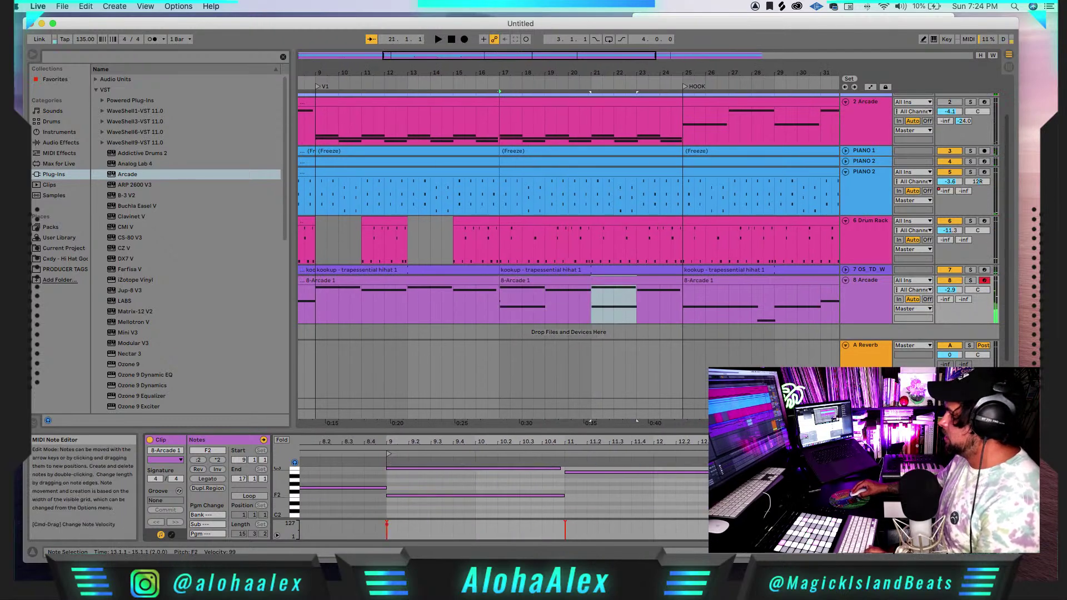
pyautogui.press('space')
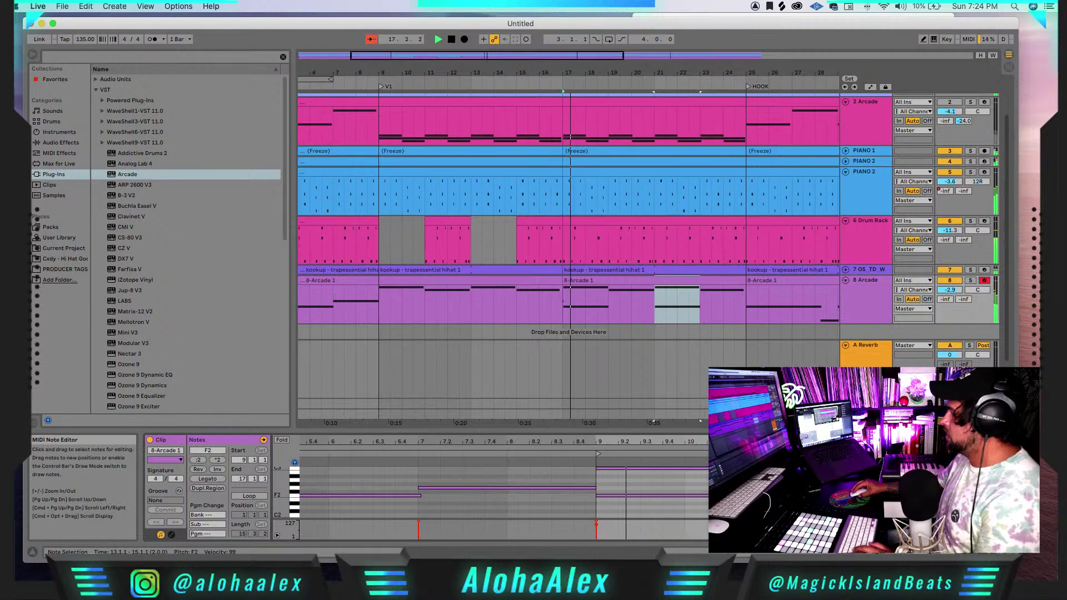
pyautogui.click(652, 483)
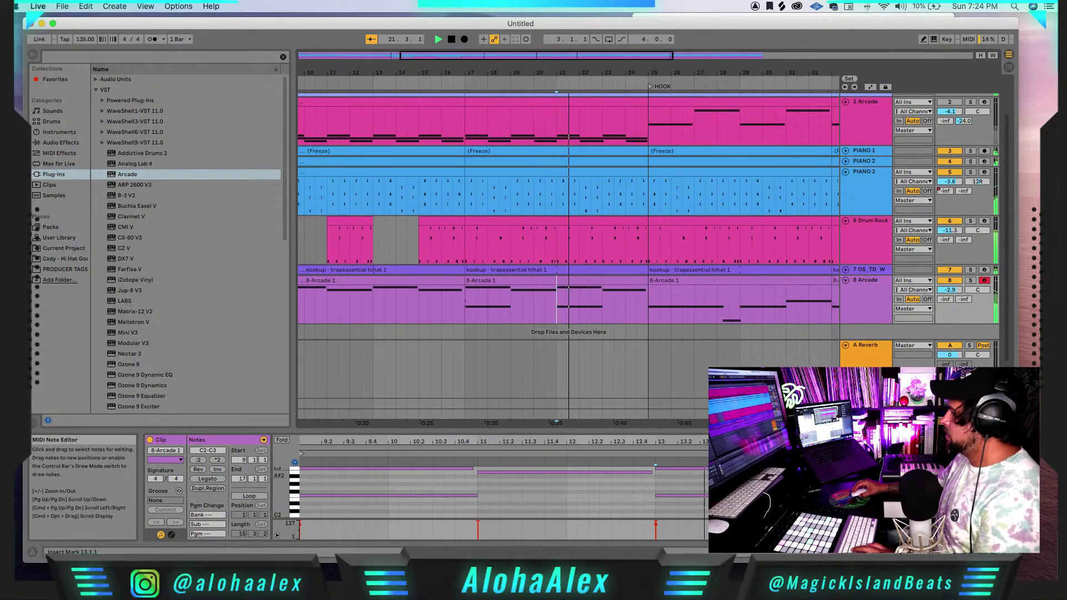
# - Shorten the second F2 note to end at 14.3.1 and add a half-bar C2 note from 14.3.1 to 15.1.1
pyautogui.press('space')
pyautogui.click(668, 496)
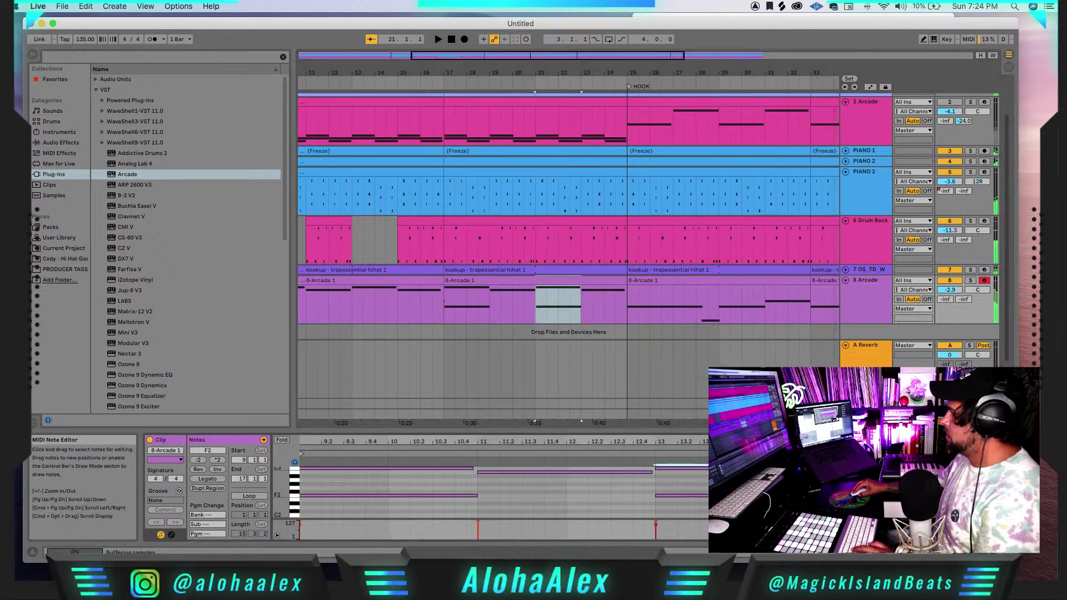
pyautogui.doubleClick(794, 507)
pyautogui.press('Down')
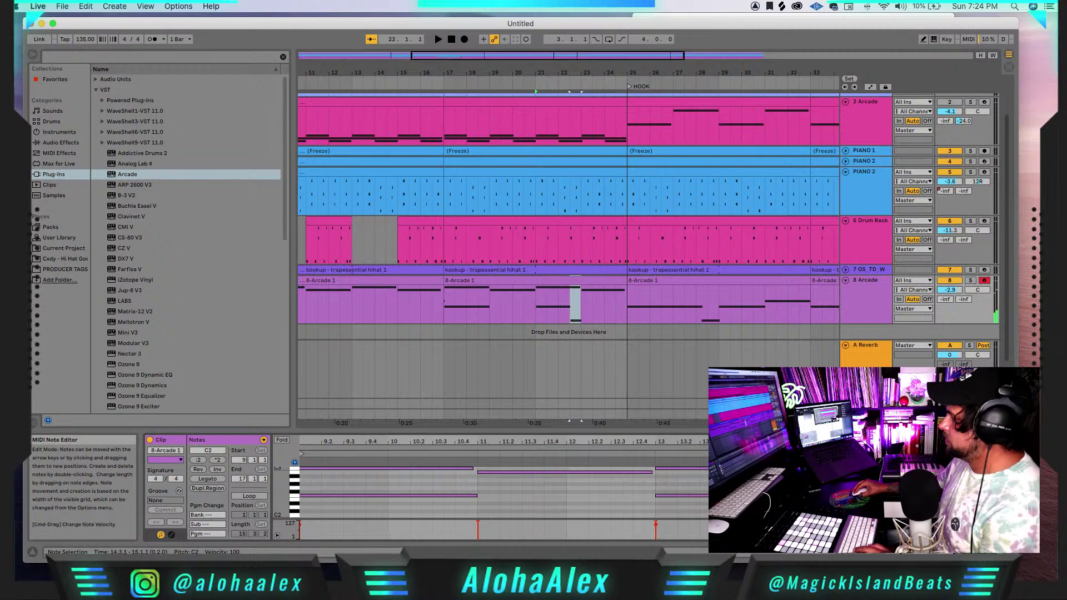
# - Play back the edited second half of the verse up to the HOOK locator
pyautogui.press('space')
pyautogui.hscroll(-10, 687, 342)
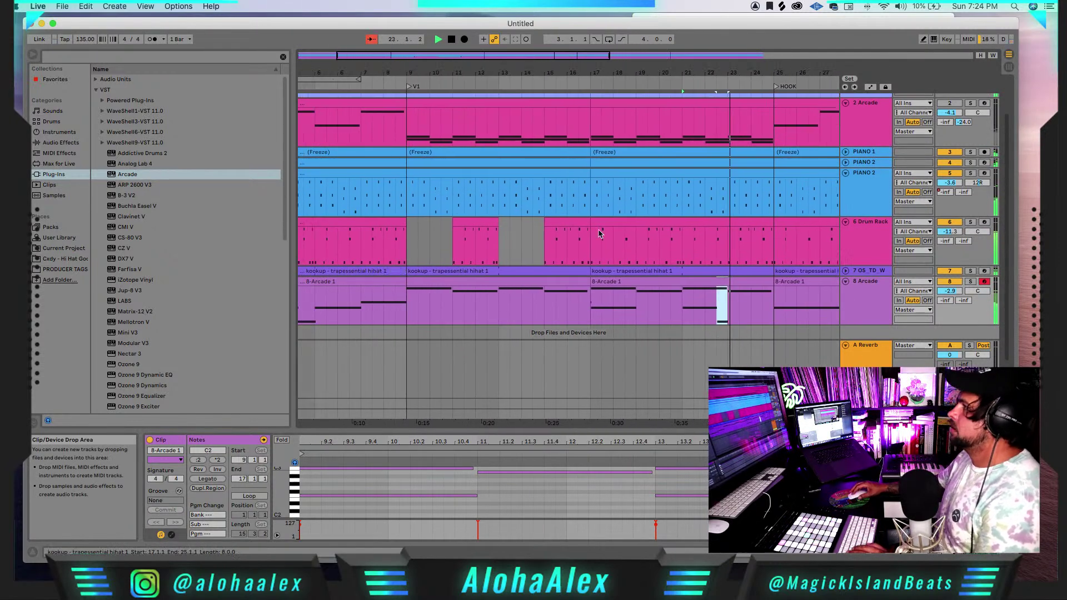
pyautogui.moveTo(380, 56); pyautogui.dragTo(384, 34)
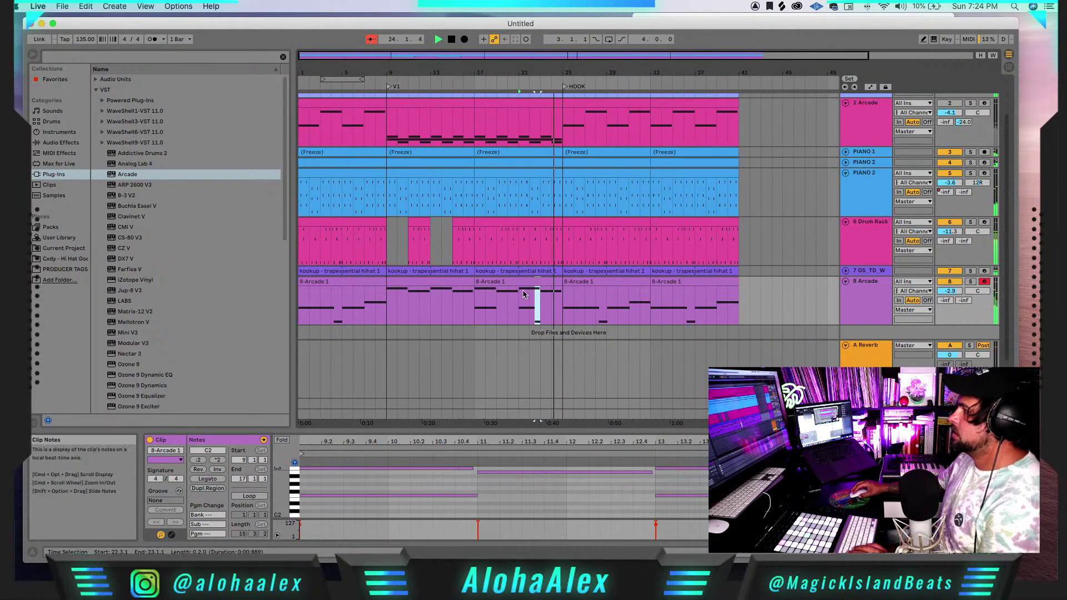
pyautogui.press('space')
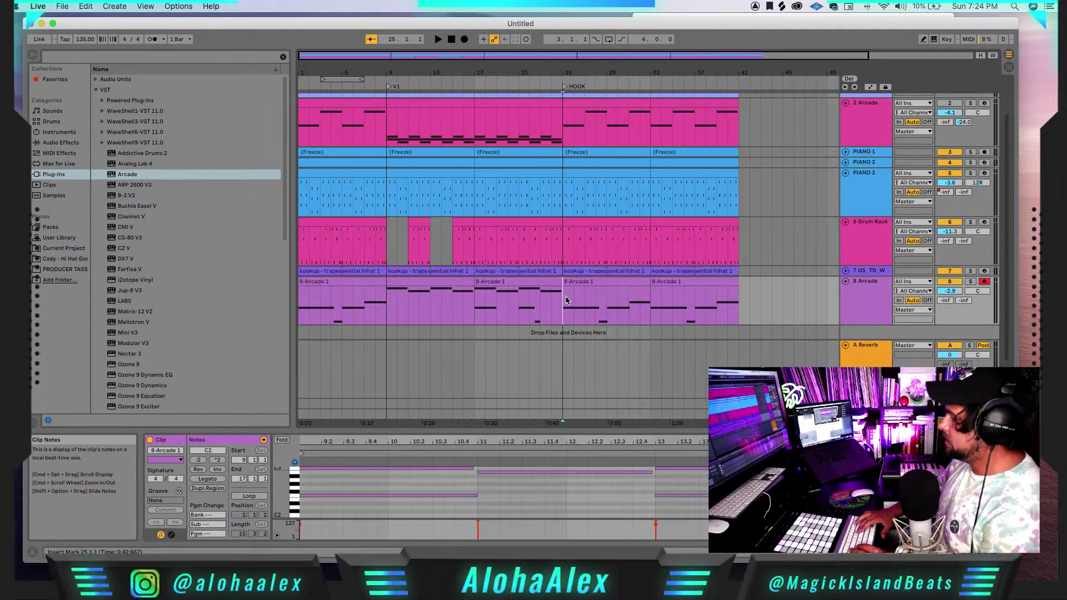
# - Insert eight bars of empty time at bar 25, directly before the HOOK section
pyautogui.press('super+i')
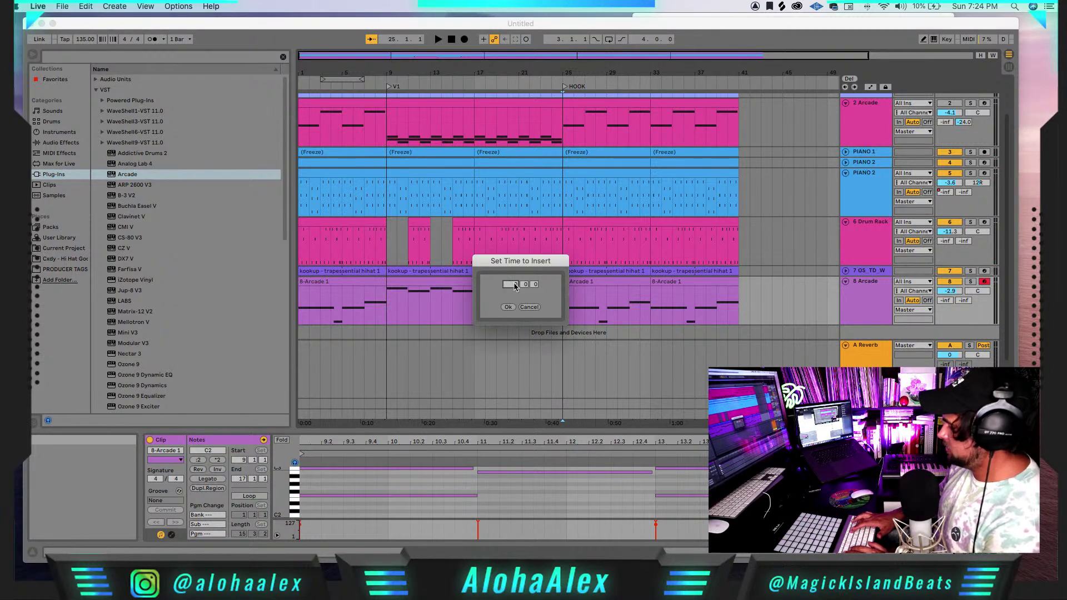
pyautogui.click(509, 308)
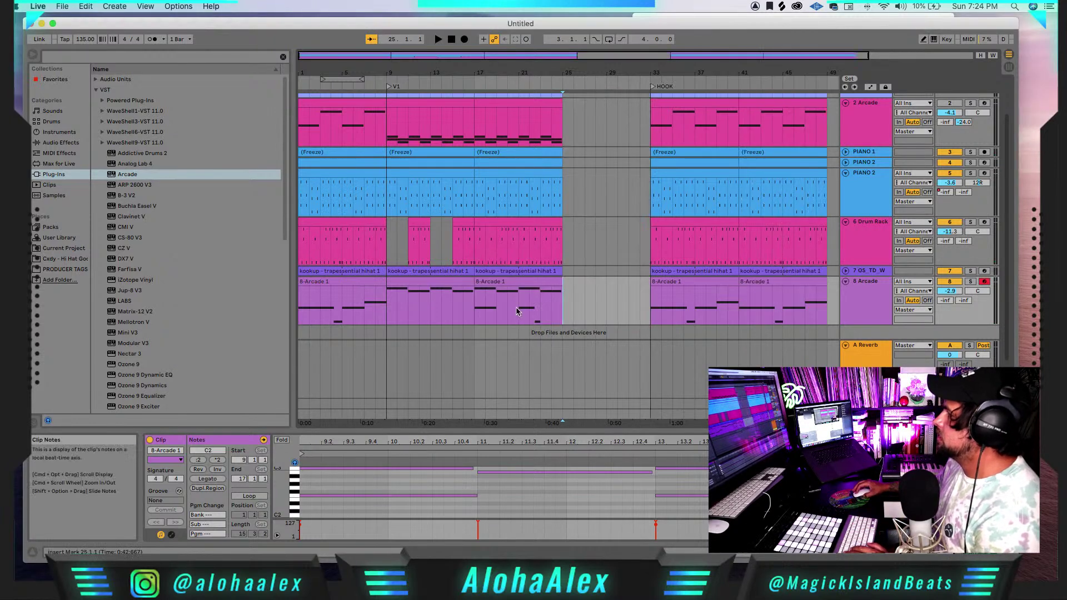
pyautogui.click(652, 314)
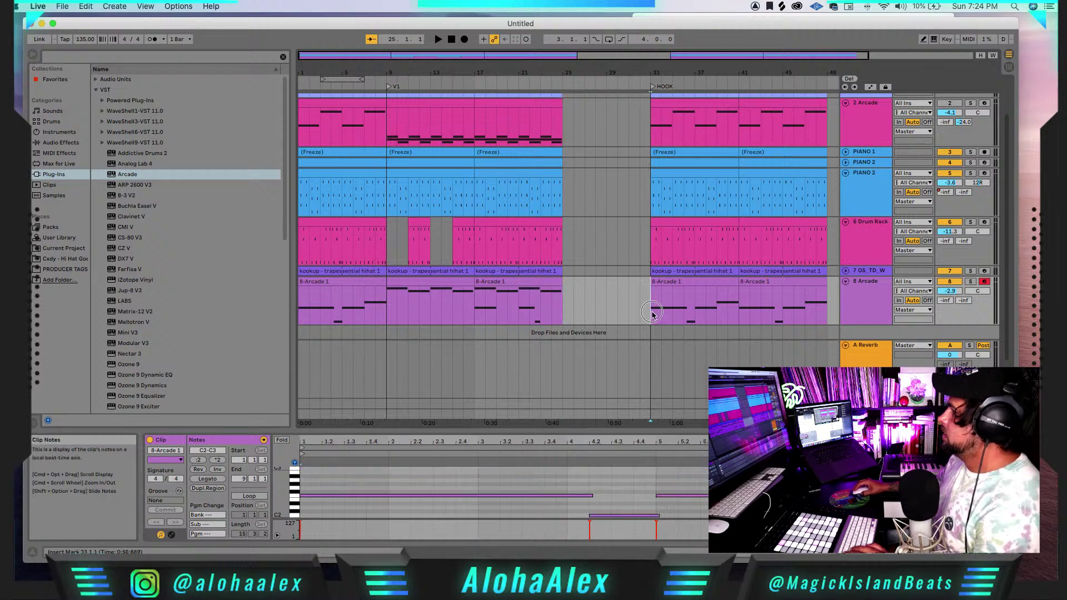
# - Duplicate the clips of all tracks from bars 17 to 25 into the empty bars before the HOOK locator
pyautogui.click(534, 298)
pyautogui.scroll(2, 509, 111)
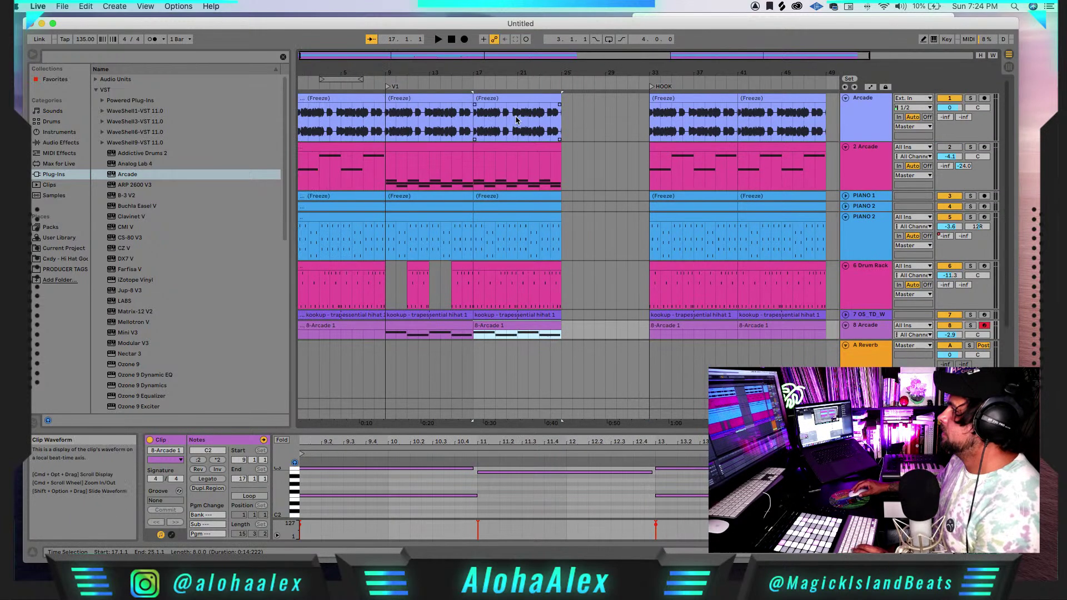
pyautogui.keyDown('shift'); pyautogui.click(506, 98); pyautogui.keyUp('shift')
pyautogui.press('super+d')
pyautogui.scroll(-2, 583, 120)
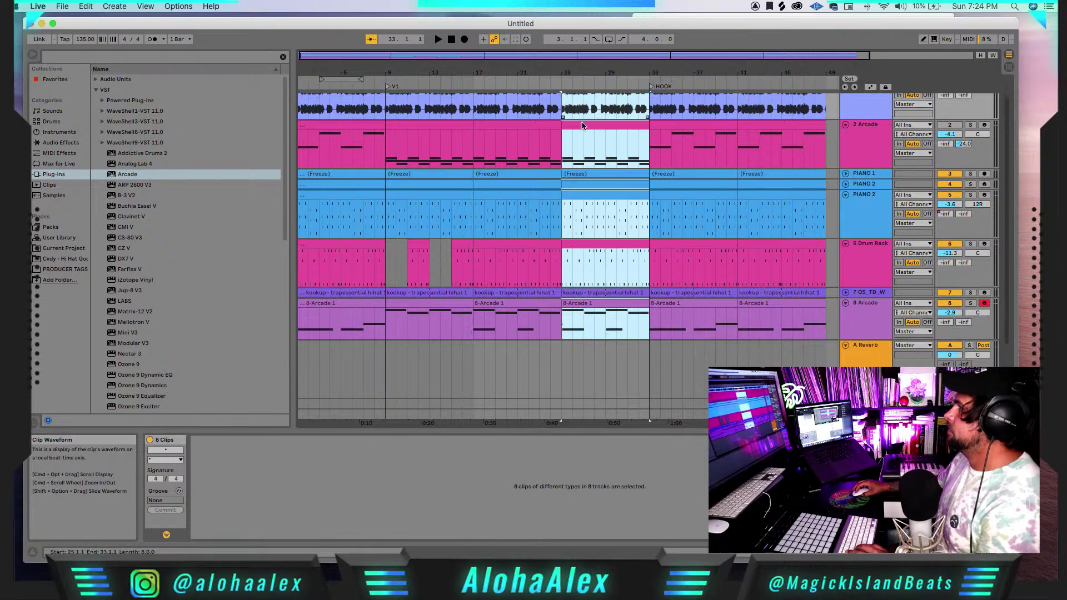
# - Deactivate the Drum Rack clip from bar 25 to 33, play the section and set the Drum Rack track volume to -7.6 dB
pyautogui.scroll(-1, 583, 121)
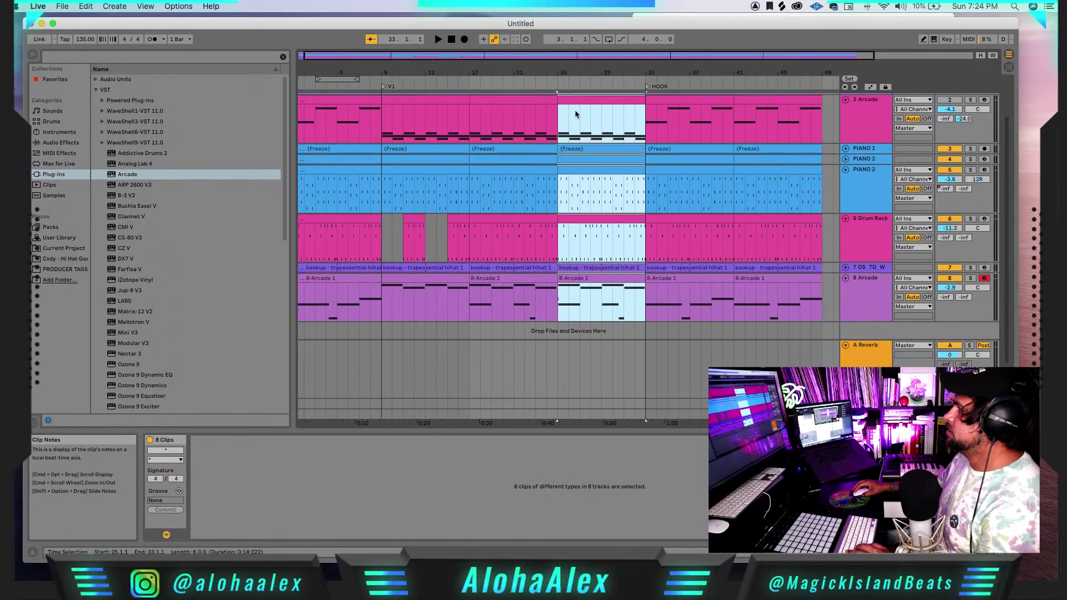
pyautogui.click(586, 232)
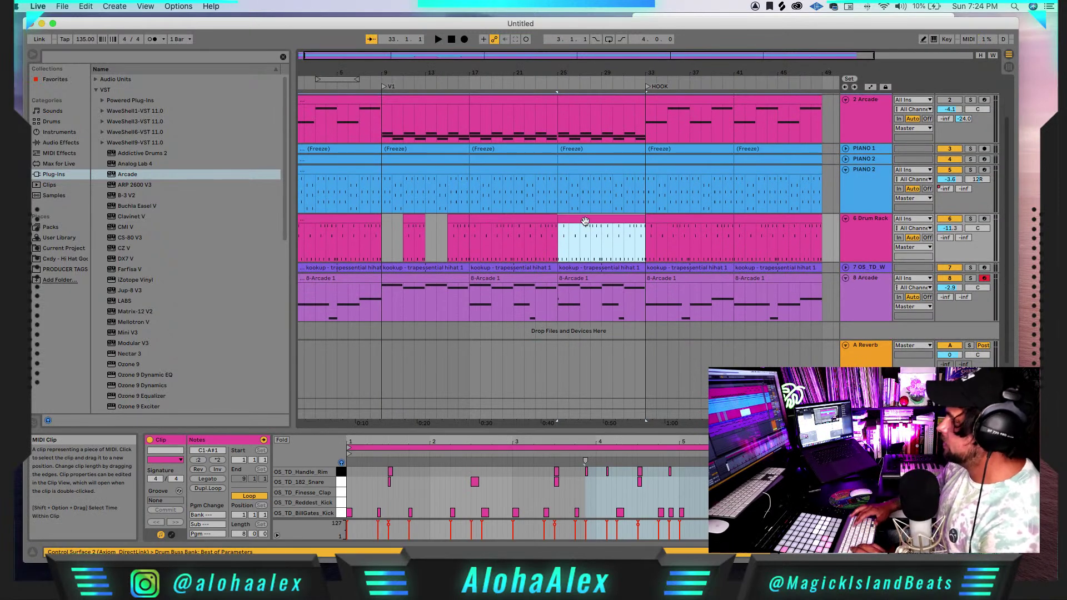
pyautogui.press('0')
pyautogui.press('space')
pyautogui.hscroll(1, 577, 275)
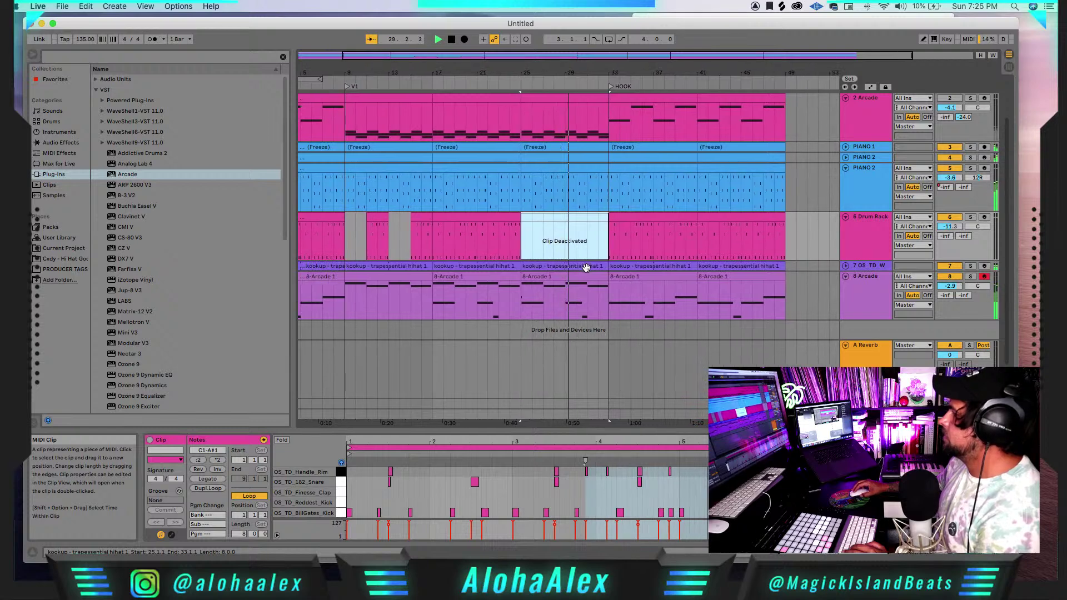
pyautogui.hscroll(-2, 574, 289)
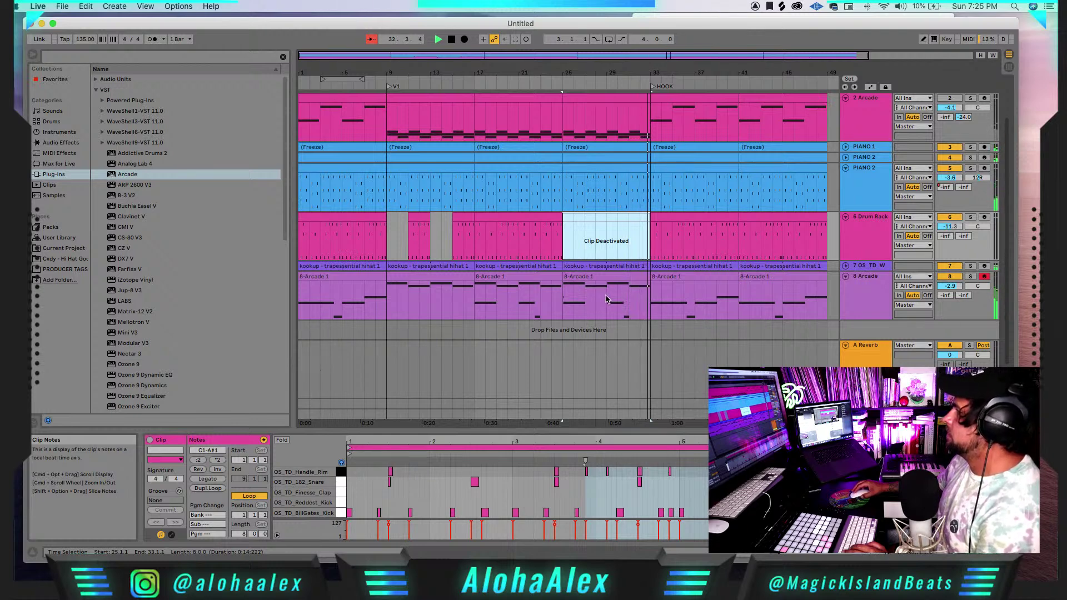
pyautogui.moveTo(951, 227); pyautogui.dragTo(952, 227)
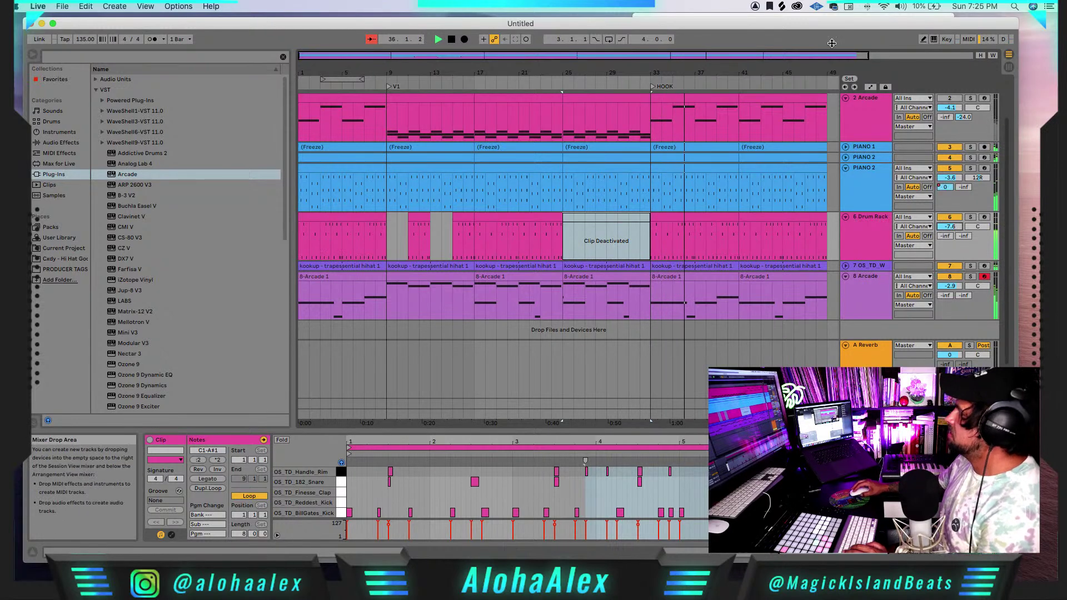
# - Switch to Splice, search for reggae and place NL_151_DrumFill_Dry_3.wav on a new audio track in the bar before the V1 locator
pyautogui.click(781, 7)
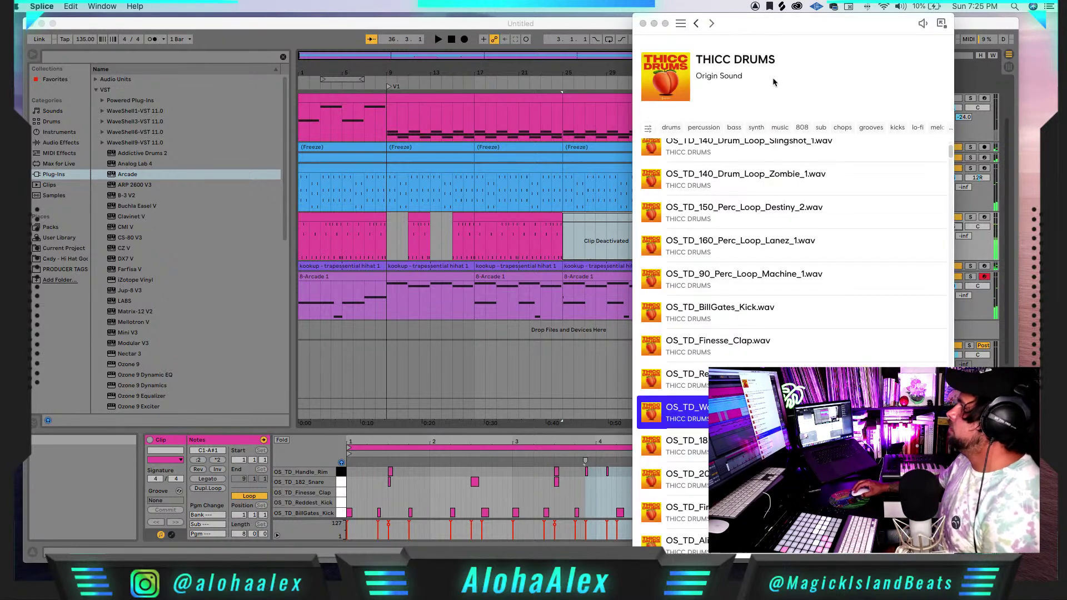
pyautogui.click(698, 24)
pyautogui.click(686, 82)
pyautogui.click(695, 24)
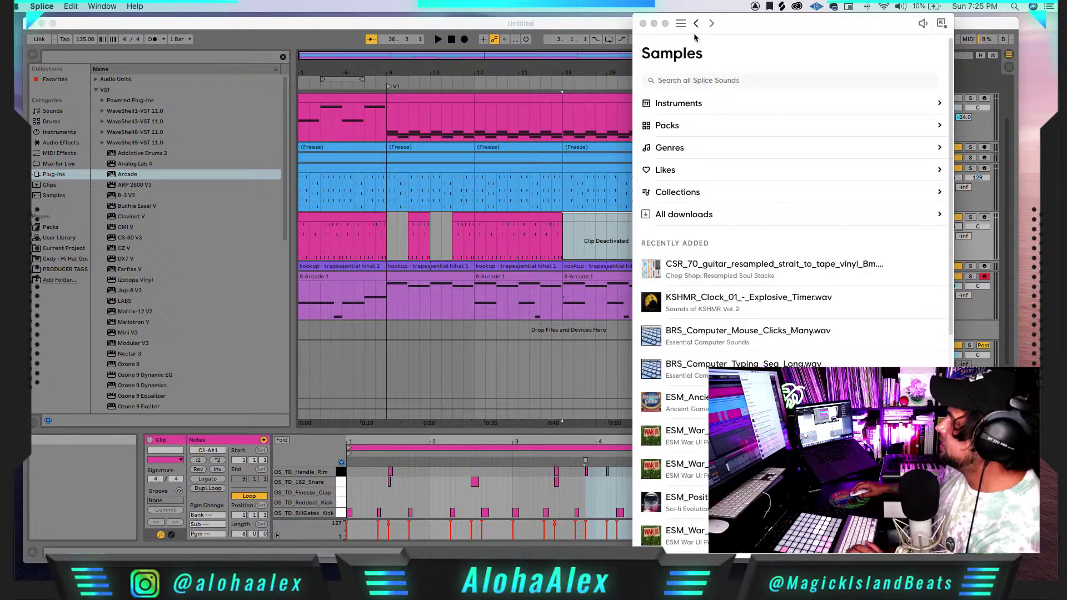
pyautogui.click(699, 81)
pyautogui.write('re')
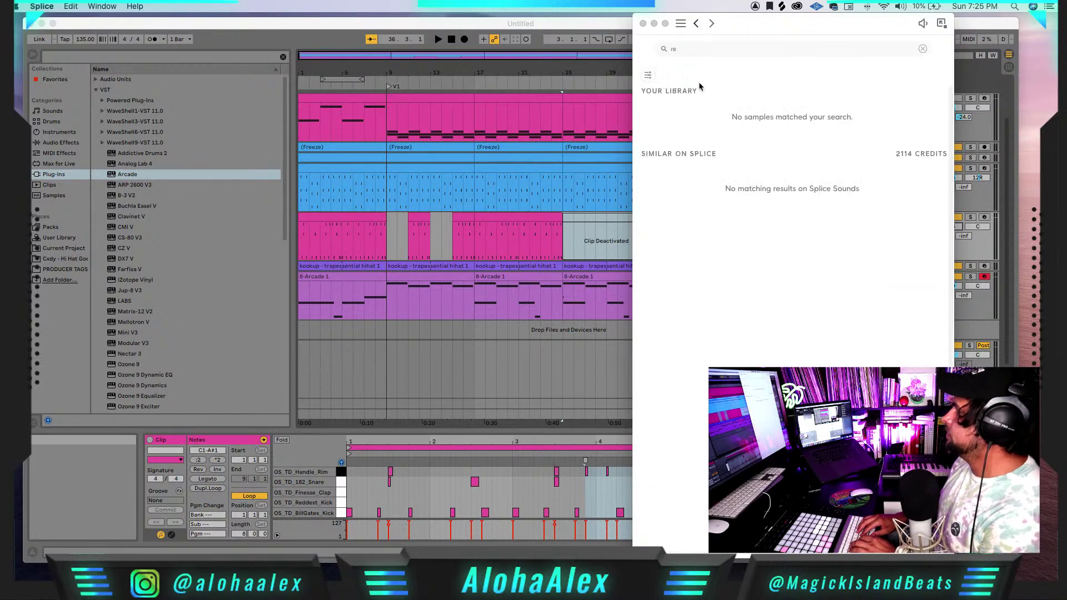
pyautogui.write('ggae')
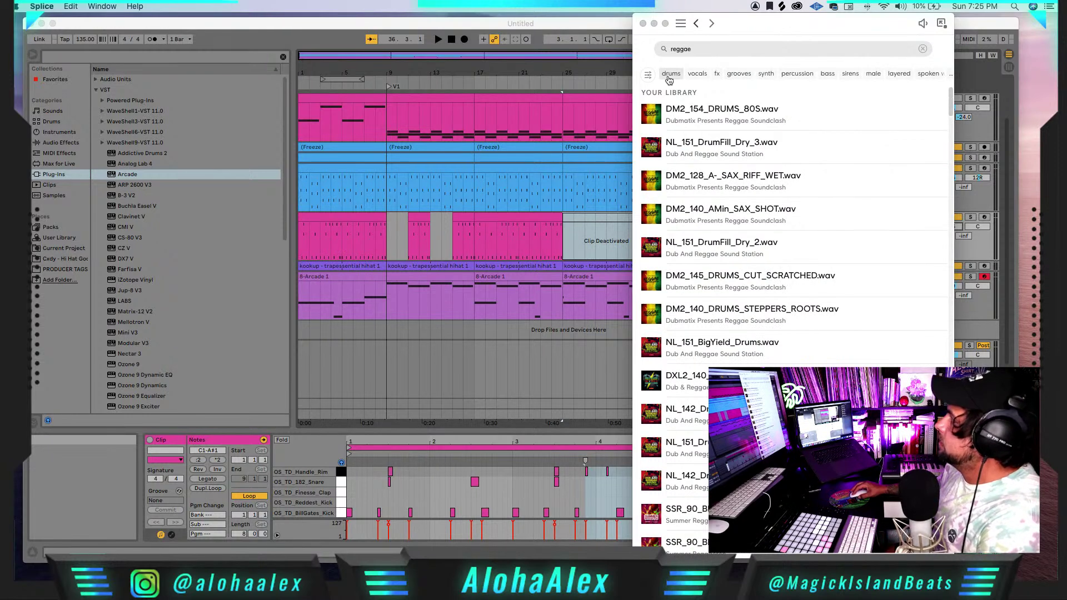
pyautogui.click(650, 147)
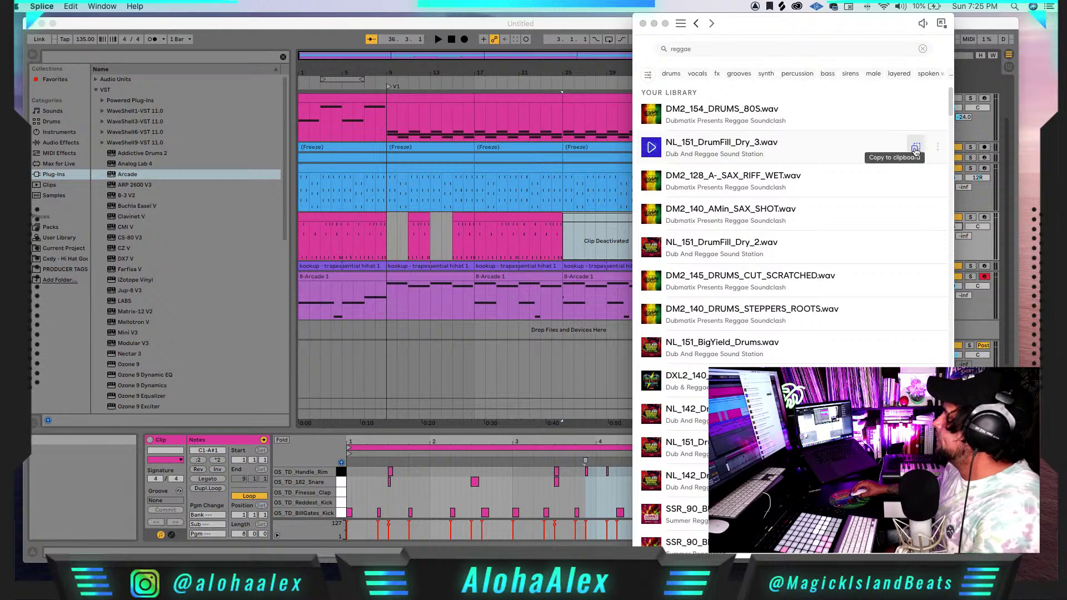
pyautogui.moveTo(916, 151)
pyautogui.mouseDown()
pyautogui.moveTo(543, 329)
pyautogui.moveTo(575, 331)
pyautogui.moveTo(381, 302)
pyautogui.mouseUp()
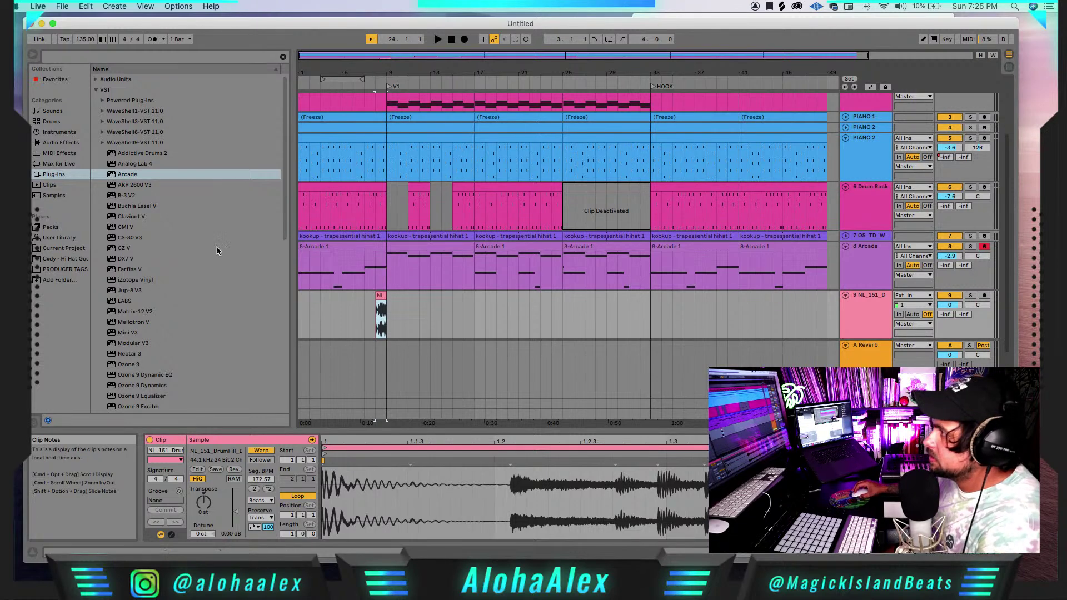
# - Add the RC-20 Retro Color plug-in to the drum fill track and open its window
pyautogui.scroll(-8, 160, 278)
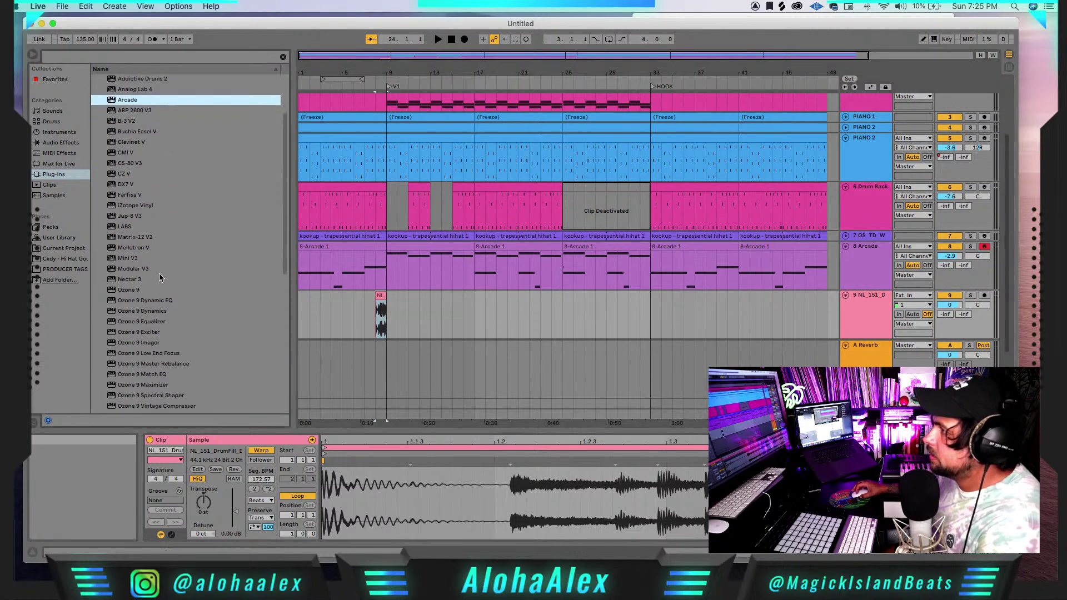
pyautogui.scroll(-1, 169, 307)
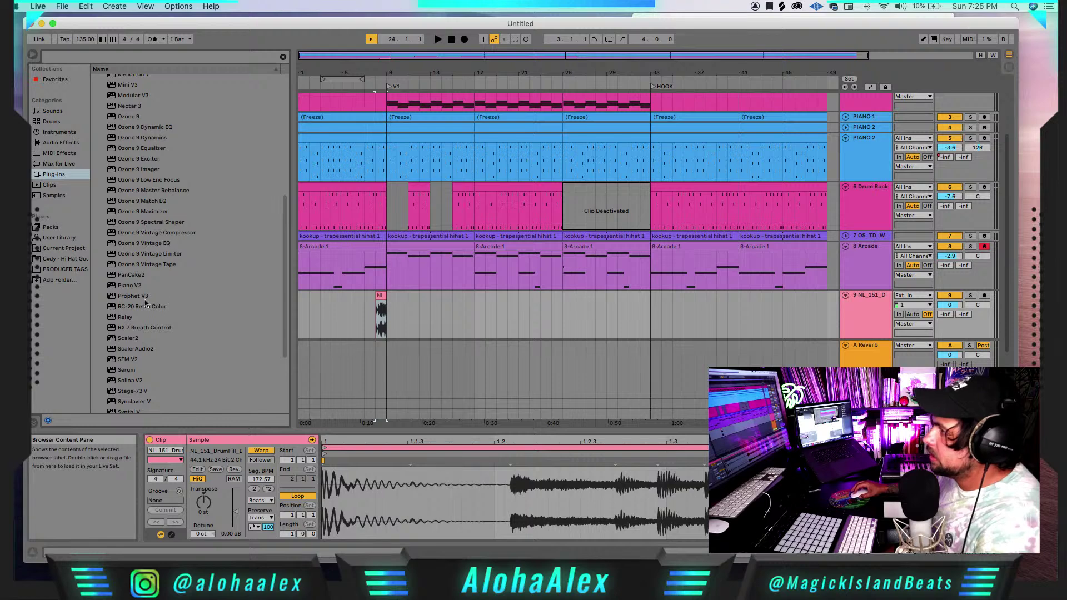
pyautogui.scroll(-2, 148, 330)
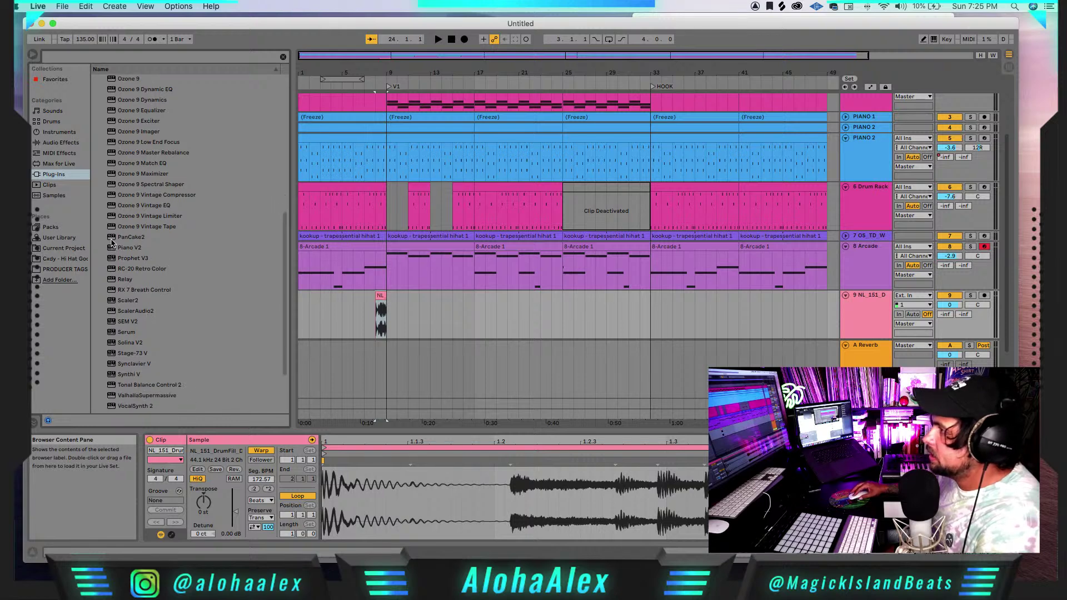
pyautogui.moveTo(109, 270); pyautogui.dragTo(192, 286)
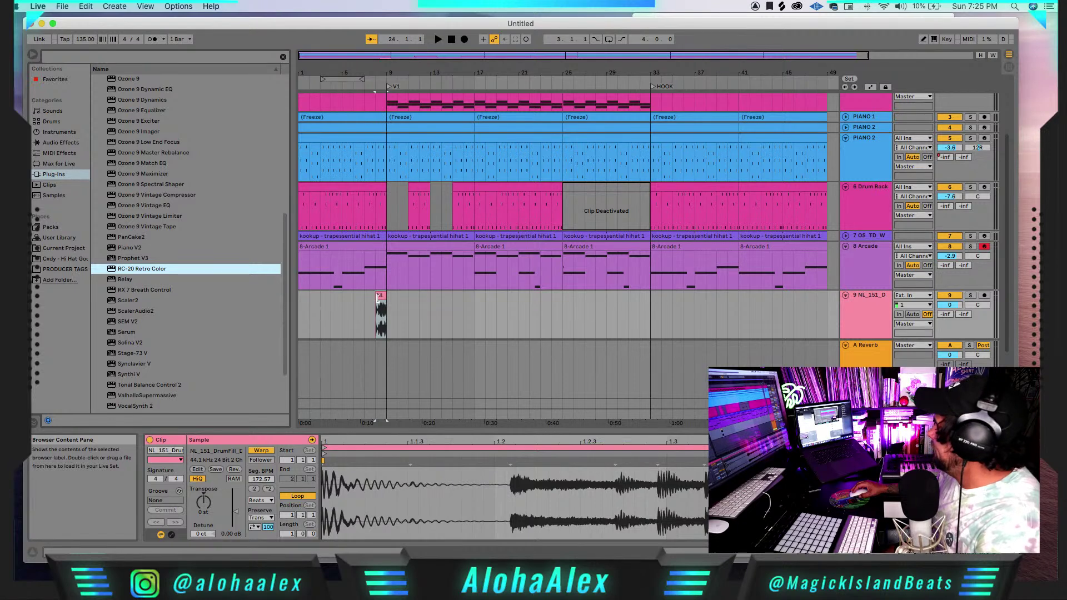
pyautogui.moveTo(379, 297); pyautogui.dragTo(380, 297)
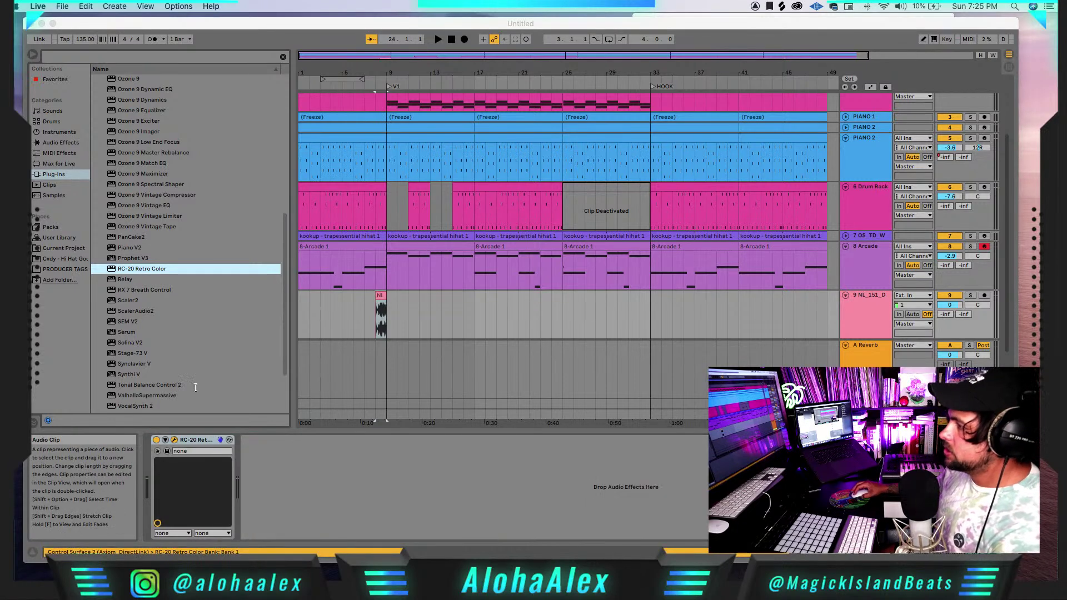
pyautogui.click(174, 441)
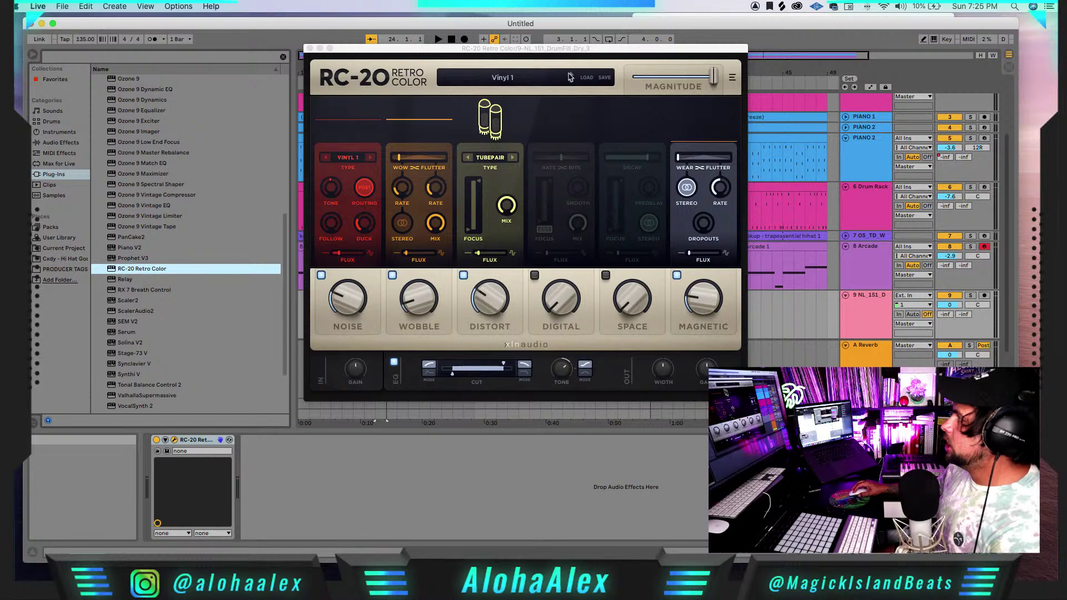
# - Solo the drum fill track and load the VHS preset in RC-20 Retro Color while playing it
pyautogui.press('space')
pyautogui.click(970, 295)
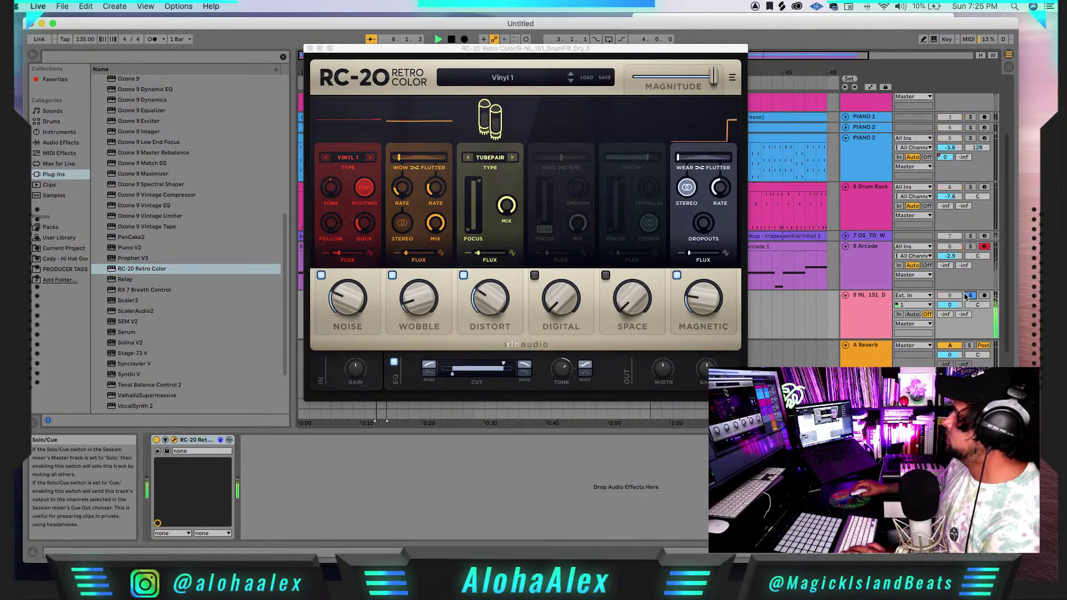
pyautogui.click(571, 75)
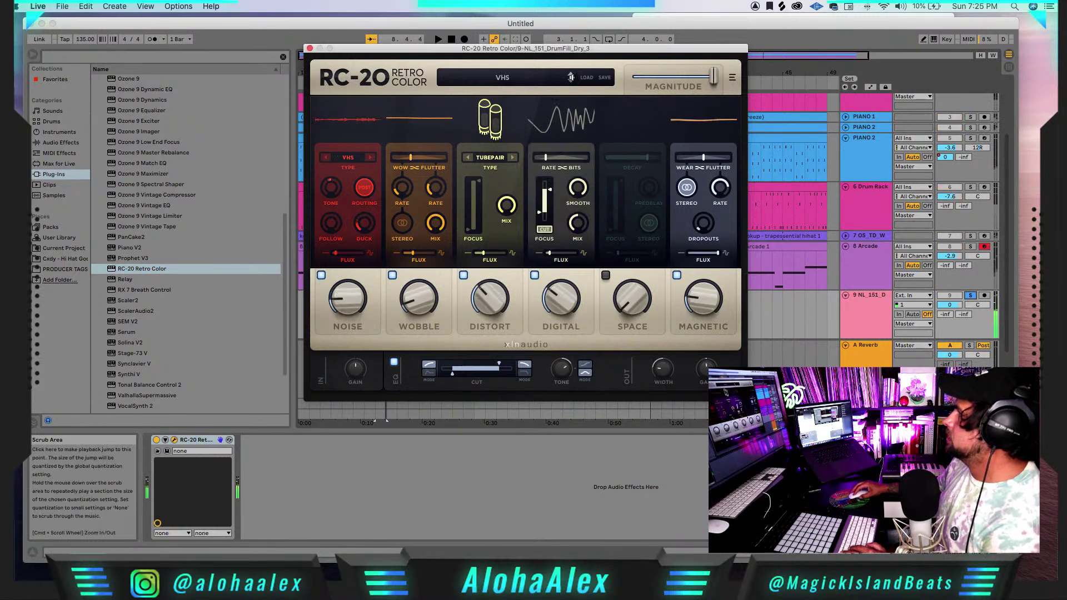
pyautogui.moveTo(544, 55); pyautogui.dragTo(766, 190)
pyautogui.press('space')
# - Set the drum fill clip's segment BPM to 151
pyautogui.click(381, 296)
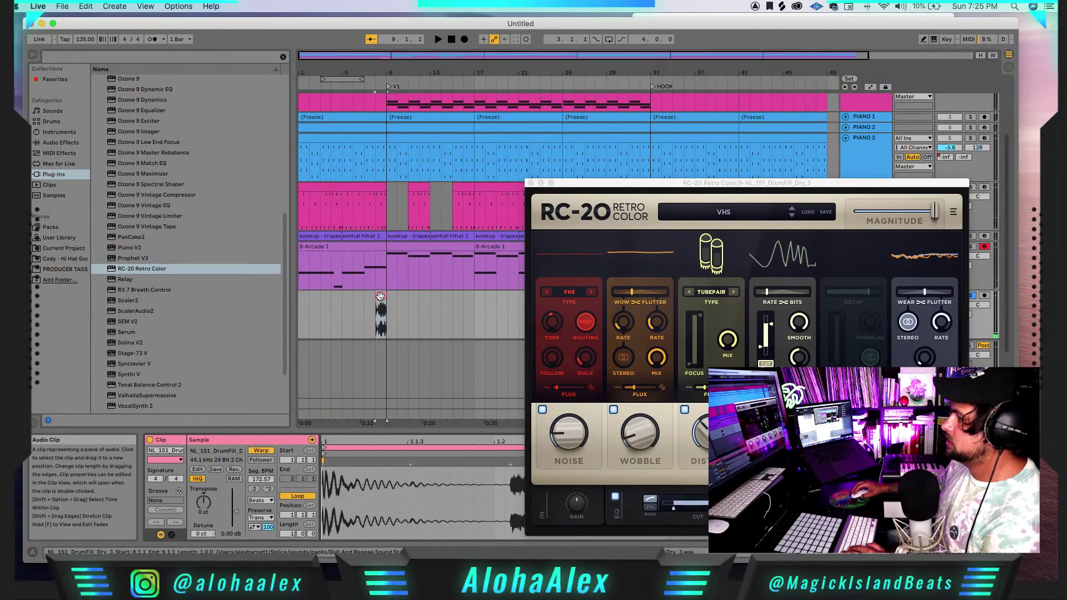
pyautogui.click(261, 451)
pyautogui.click(258, 482)
pyautogui.write('151')
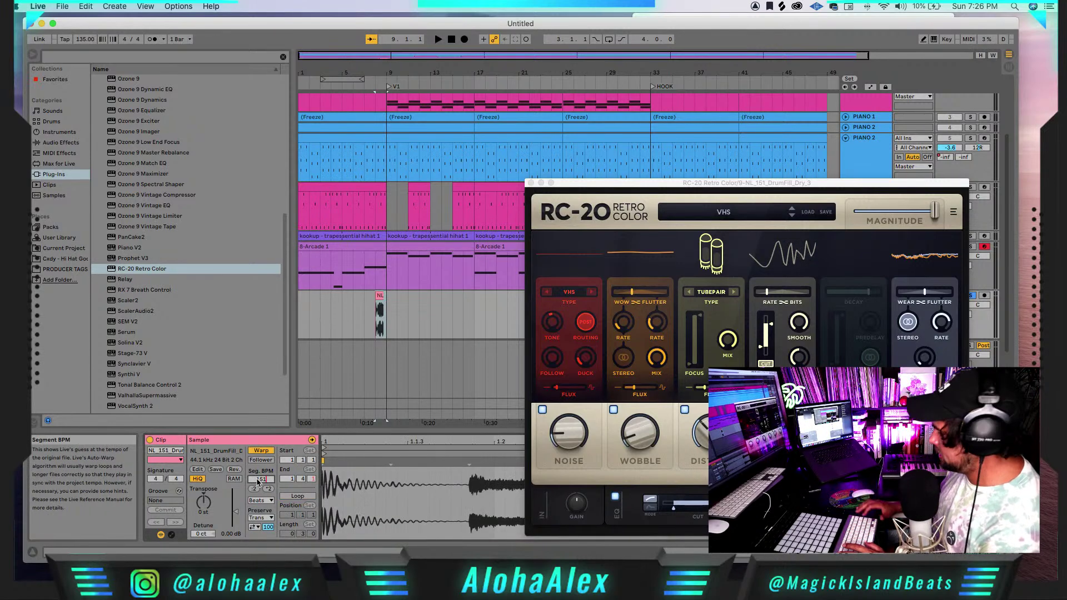
pyautogui.press('Return')
# - Play back the soloed drum fill leading into the V1 locator
pyautogui.click(379, 295)
pyautogui.press('space')
pyautogui.press('space')
pyautogui.click(382, 296)
pyautogui.click(381, 297)
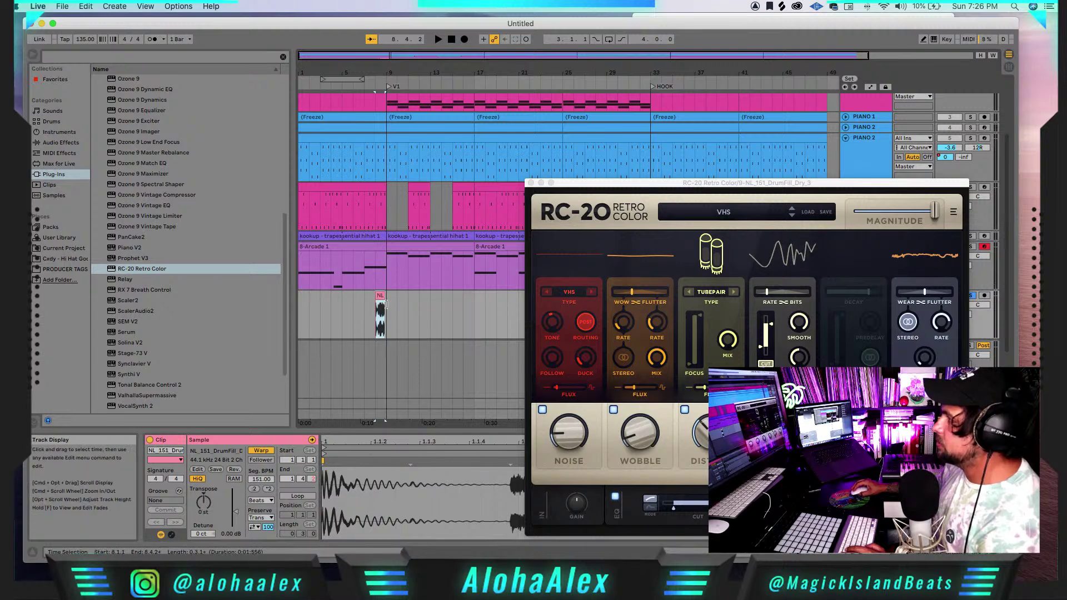
pyautogui.moveTo(366, 58); pyautogui.dragTo(367, 61)
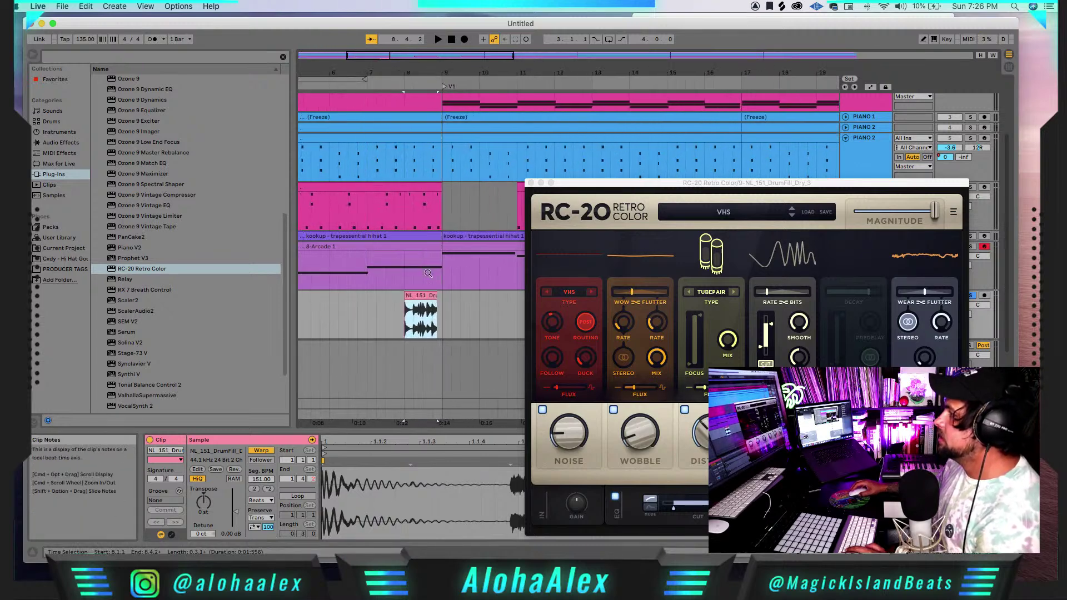
pyautogui.click(365, 312)
pyautogui.press('space')
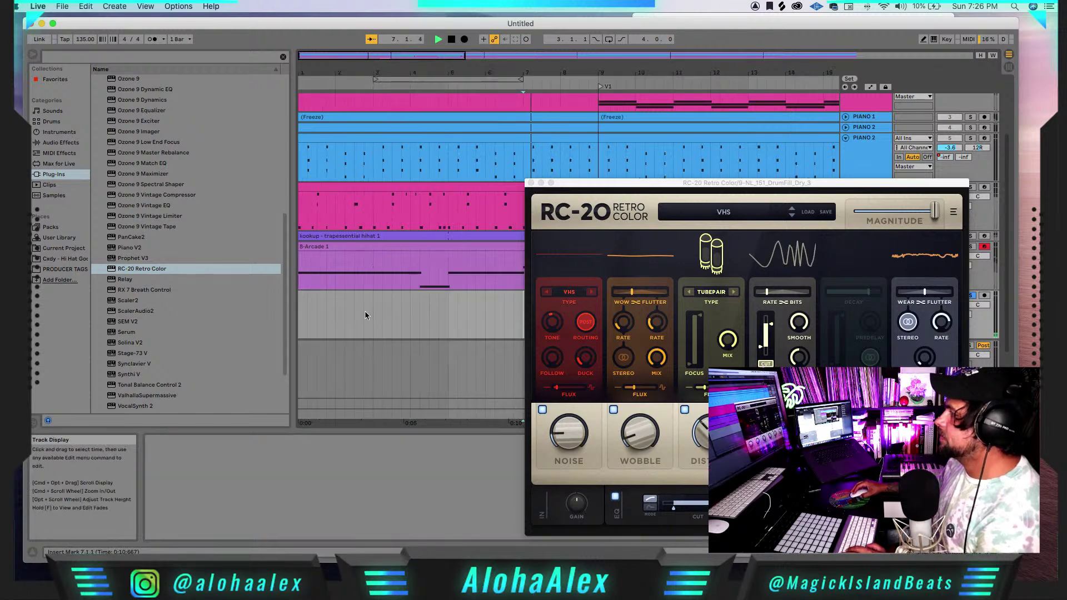
pyautogui.press('space')
# - Unsolo the drum fill track, set its volume to -5.3 dB against the full mix and close the RC-20 window
pyautogui.moveTo(554, 184); pyautogui.dragTo(501, 327)
pyautogui.click(971, 298)
pyautogui.press('space')
pyautogui.hscroll(5, 633, 286)
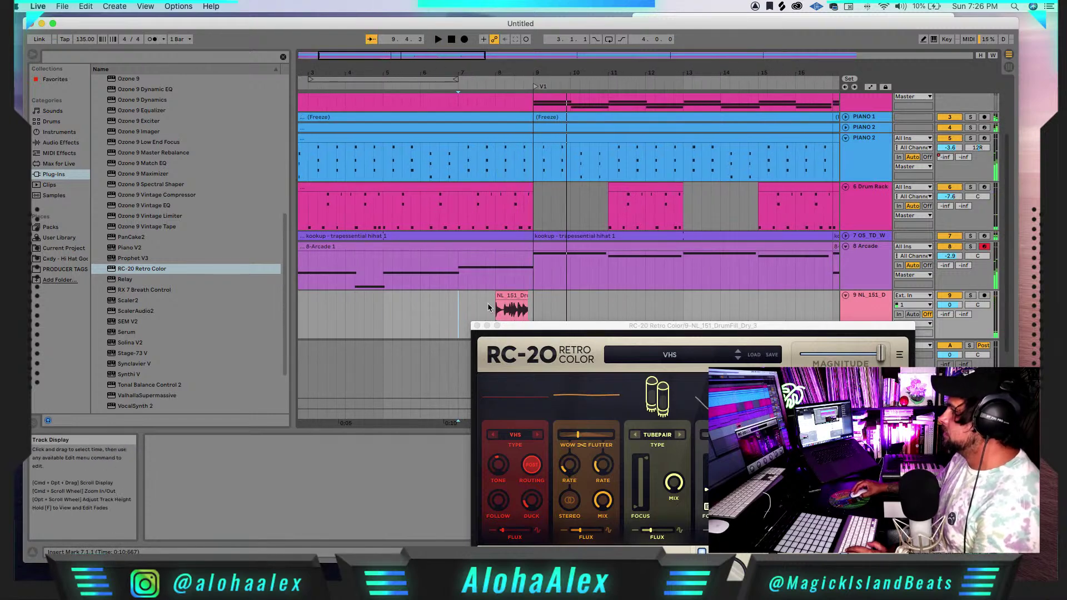
pyautogui.moveTo(951, 305); pyautogui.dragTo(952, 312)
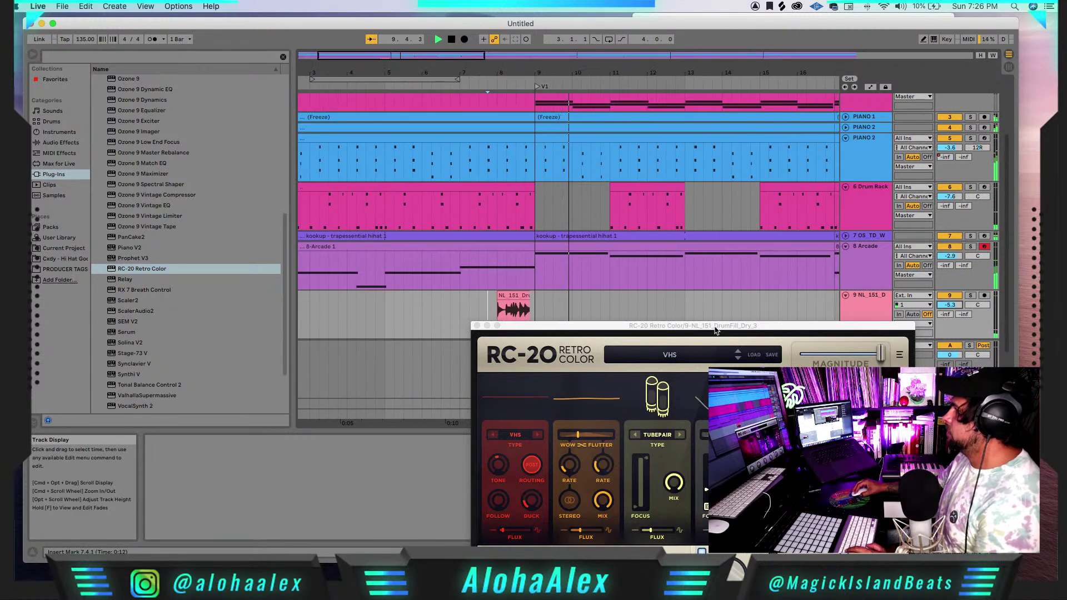
pyautogui.moveTo(722, 326); pyautogui.dragTo(788, 292)
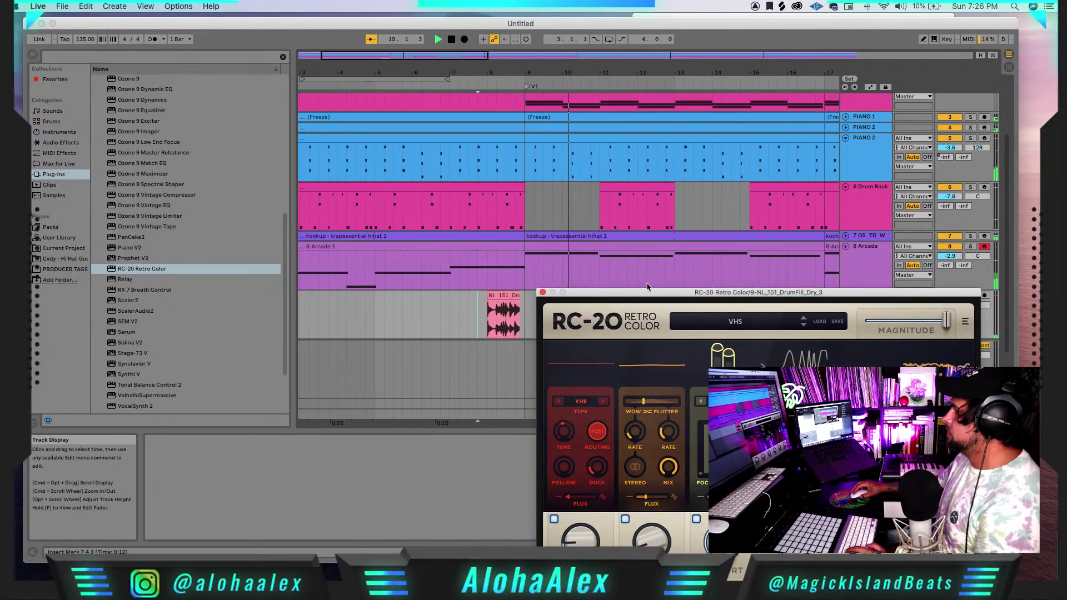
pyautogui.click(542, 292)
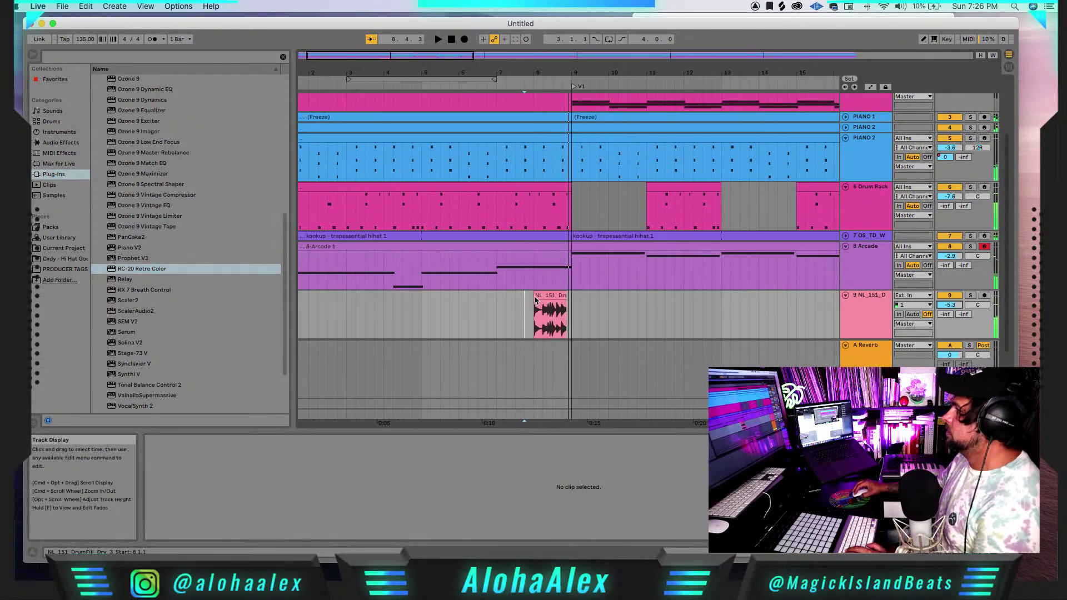
# - Trim about one beat off the start of the drum fill clip and play it into V1
pyautogui.click(539, 297)
pyautogui.click(535, 303)
pyautogui.press('space')
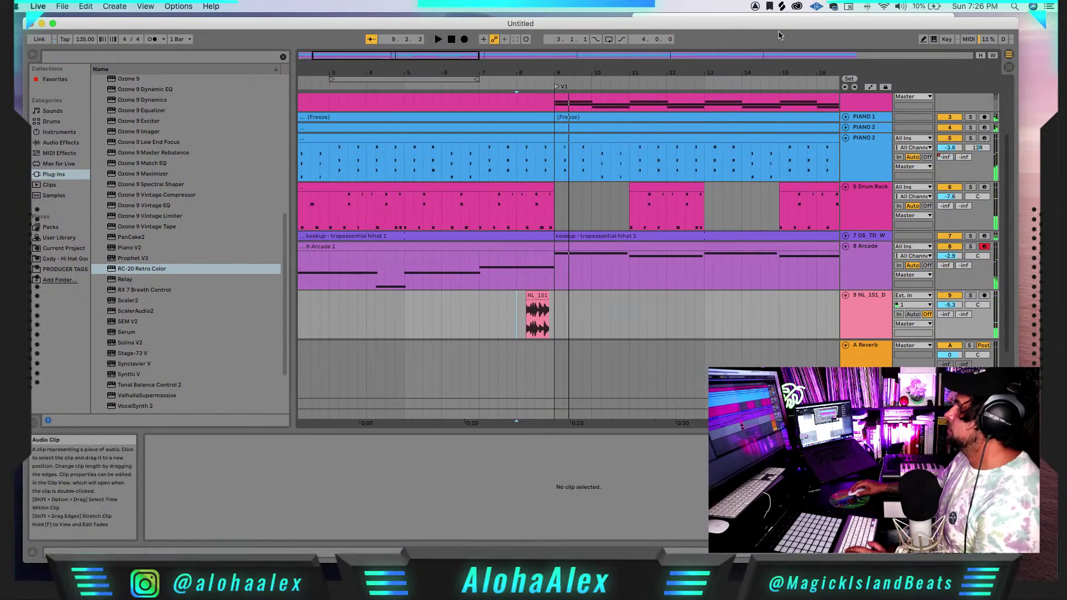
# - Switch to Splice and search the sample library for "sweep"
pyautogui.click(782, 7)
pyautogui.click(705, 47)
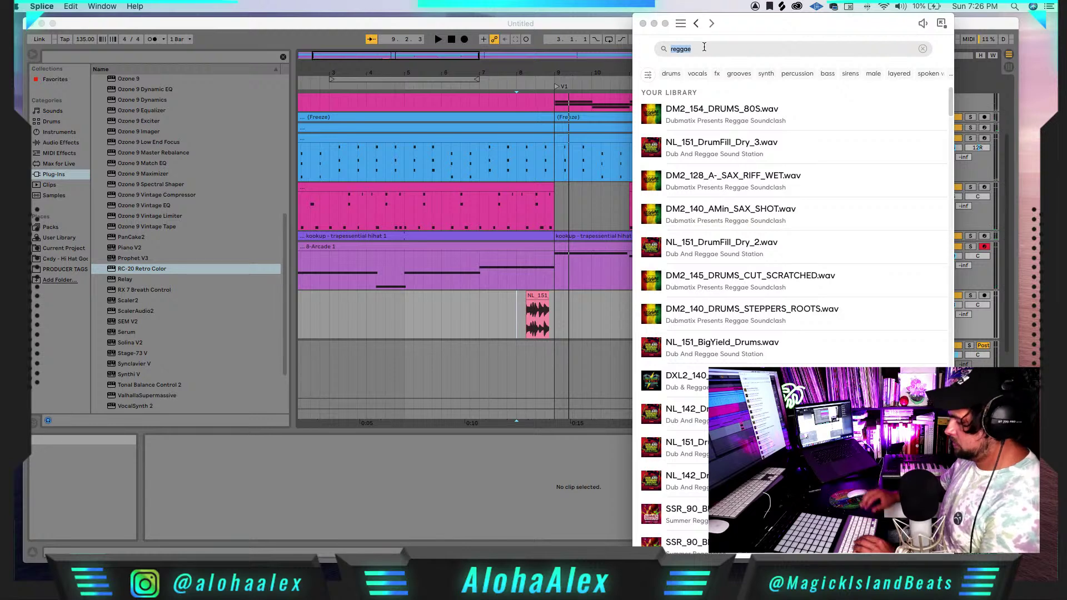
pyautogui.write('sweep')
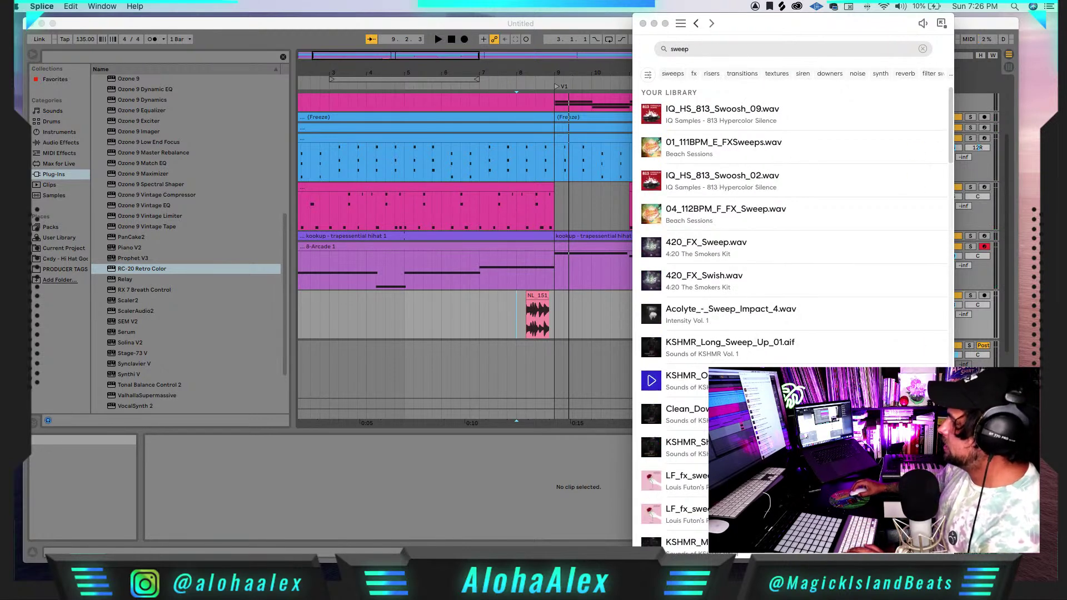
pyautogui.scroll(-3, 750, 456)
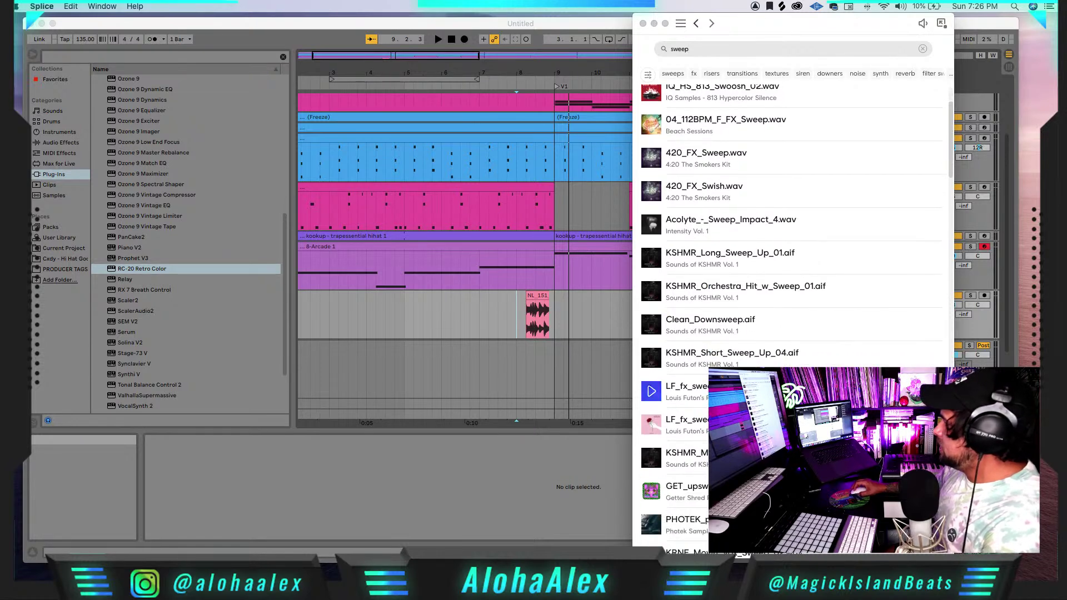
# - Try KSHMR_Medium_Sweep_Up_03.aif on a new audio track beneath the drum fill clip, and undo its placement
pyautogui.moveTo(684, 458); pyautogui.dragTo(530, 333)
pyautogui.click(579, 303)
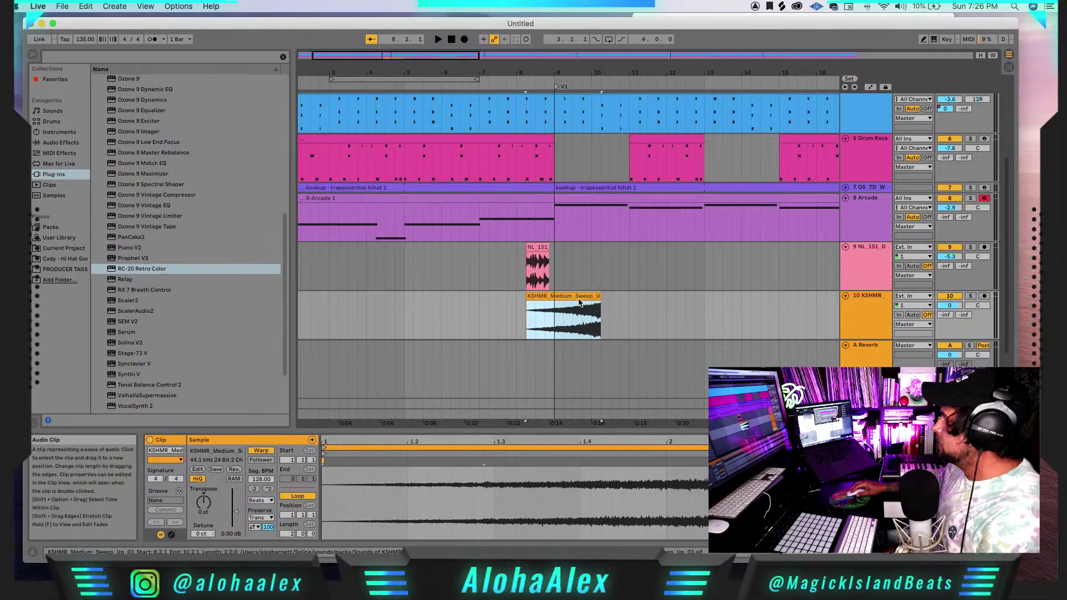
pyautogui.press('super+z')
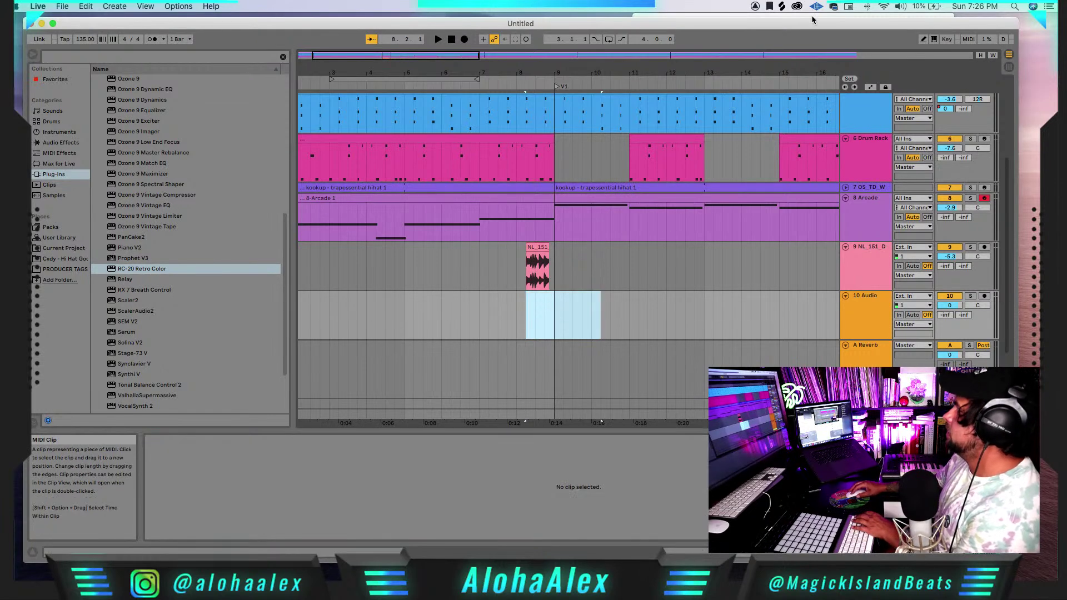
# - Find KSHMR_Medium_Sweep_19_Transition in the Splice results and place it on the empty audio track so its peak lands at V1
pyautogui.click(781, 6)
pyautogui.scroll(-5, 792, 334)
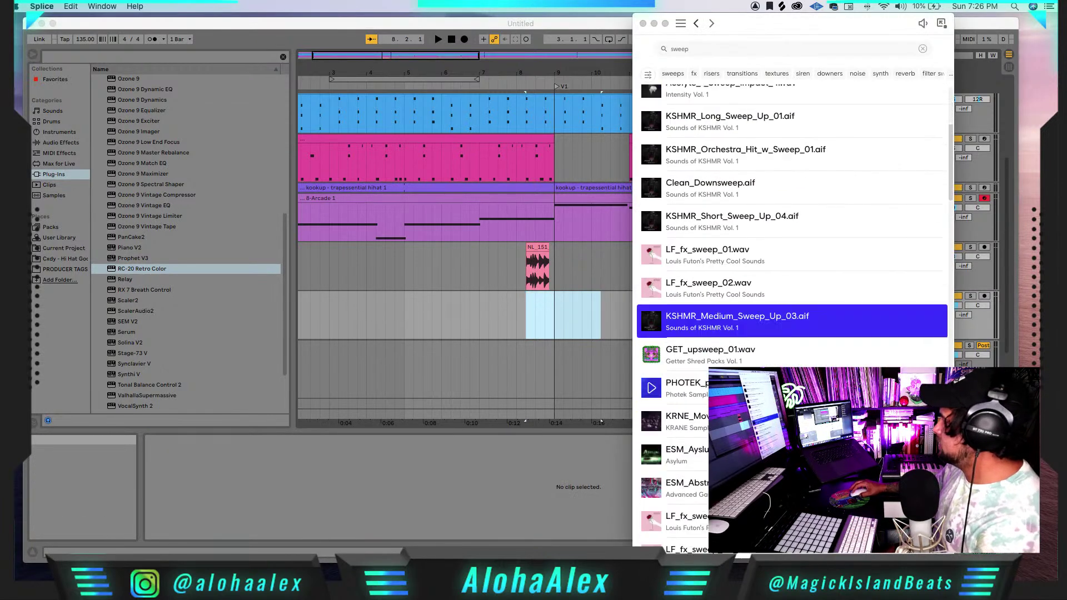
pyautogui.scroll(-3, 792, 255)
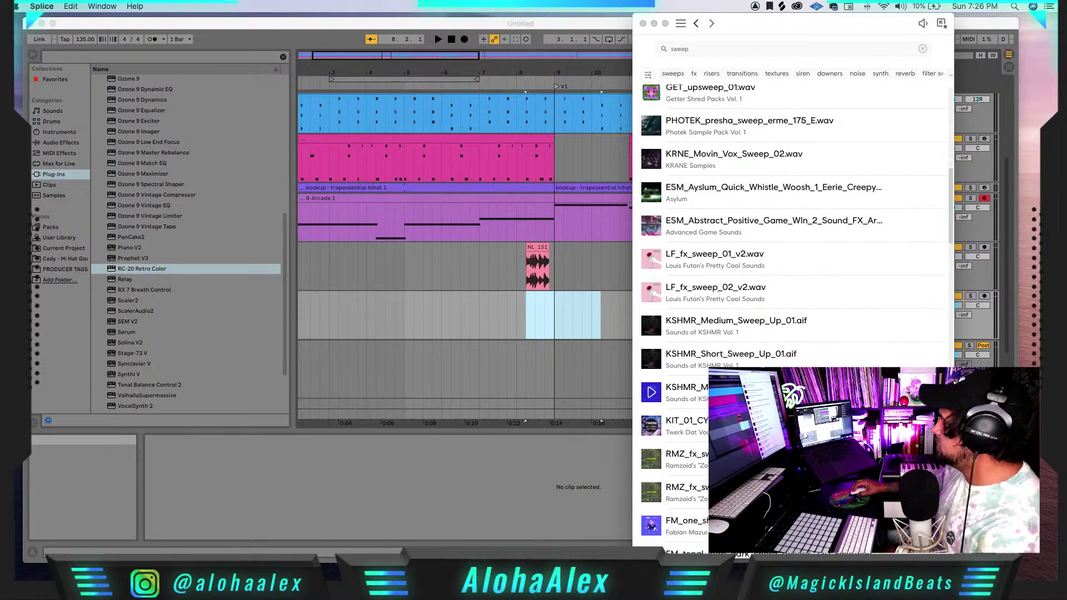
pyautogui.moveTo(525, 315); pyautogui.dragTo(462, 318)
pyautogui.click(497, 294)
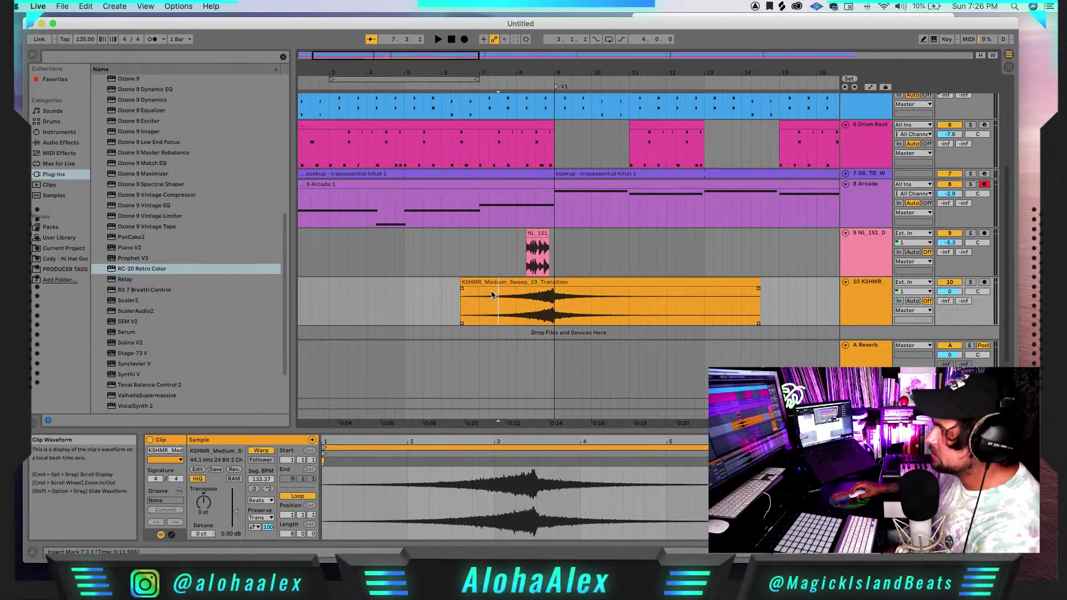
# - Play the lead-in to V1 and set the sweep track's volume to -13.3 dB
pyautogui.press('space')
pyautogui.click(456, 291)
pyautogui.moveTo(950, 291); pyautogui.dragTo(950, 296)
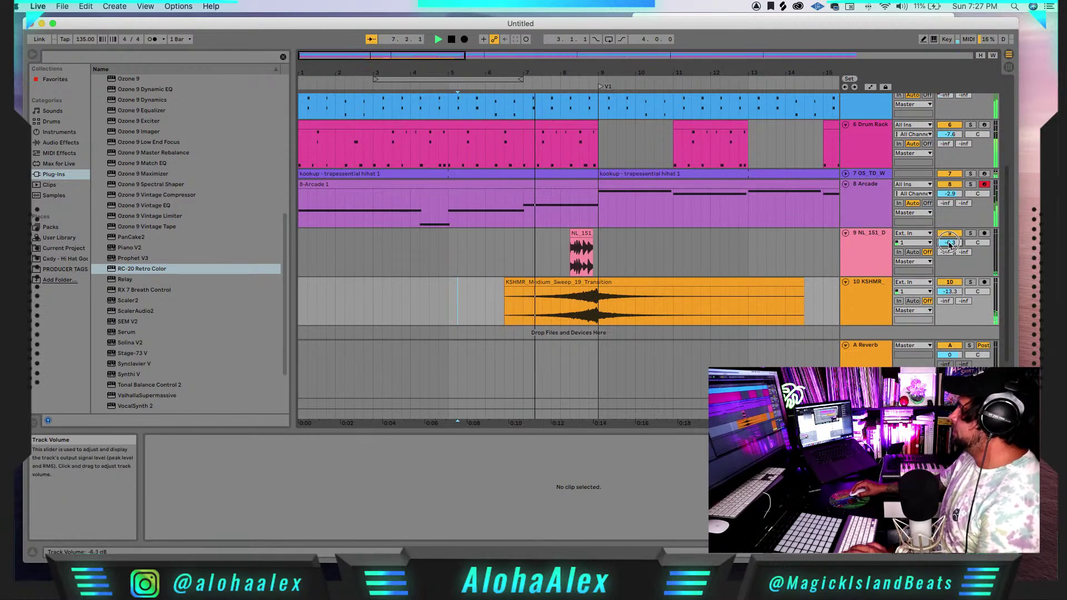
# - Lower the volume of track 9 (NL_151) to -7.5 dB and track 10 (KSHMR) to -16.0 dB
pyautogui.moveTo(950, 242); pyautogui.dragTo(950, 245)
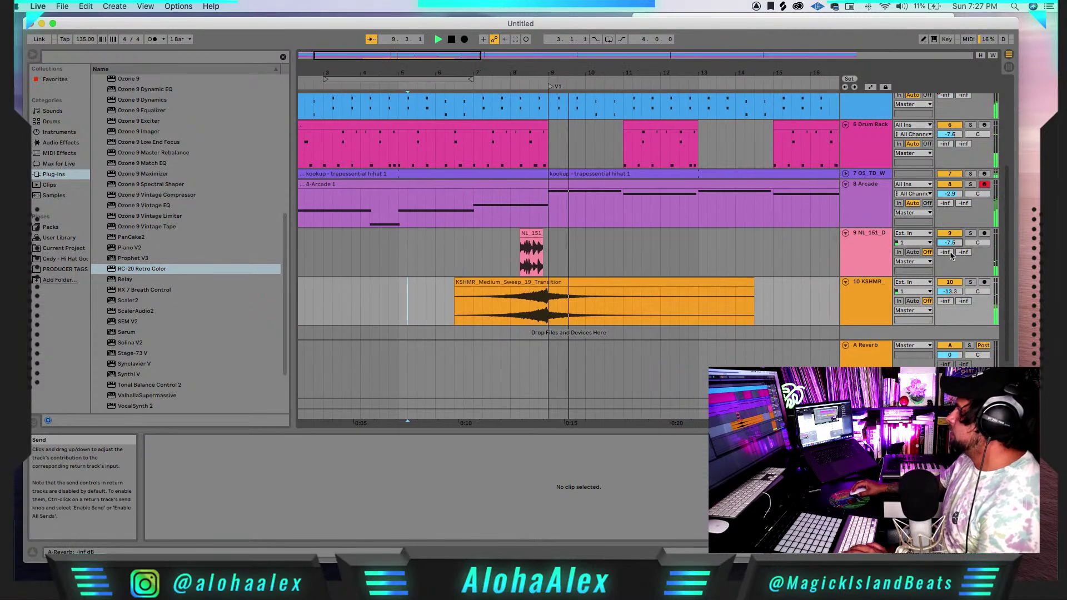
pyautogui.moveTo(950, 292); pyautogui.dragTo(955, 295)
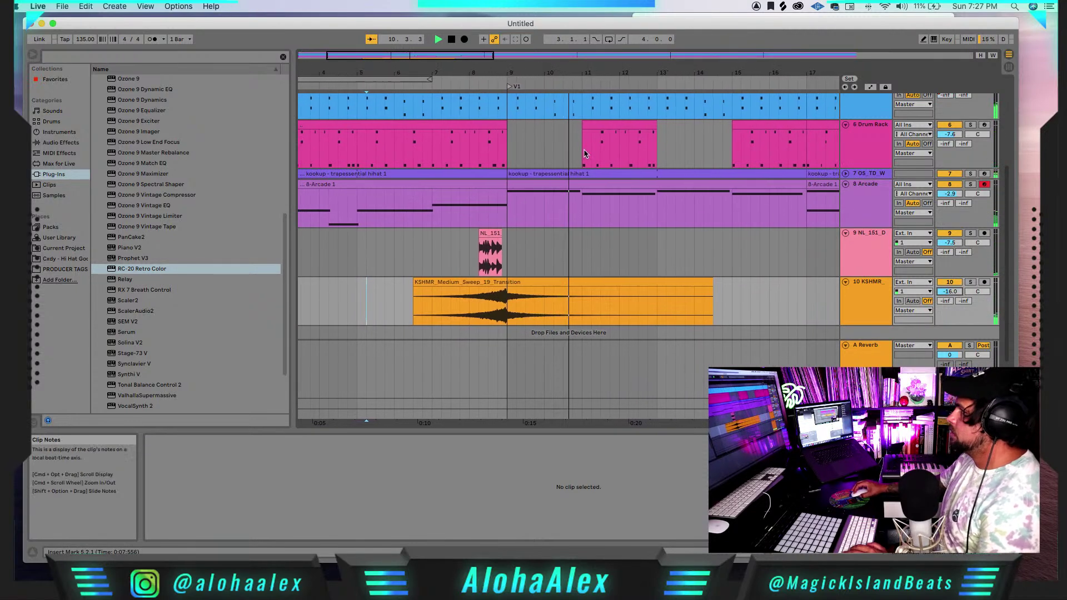
# - Review the arrangement through the first verse up to bar 25, and fold tracks 9 (NL_151) and 10 (KSHMR)
pyautogui.moveTo(395, 57); pyautogui.dragTo(443, 117)
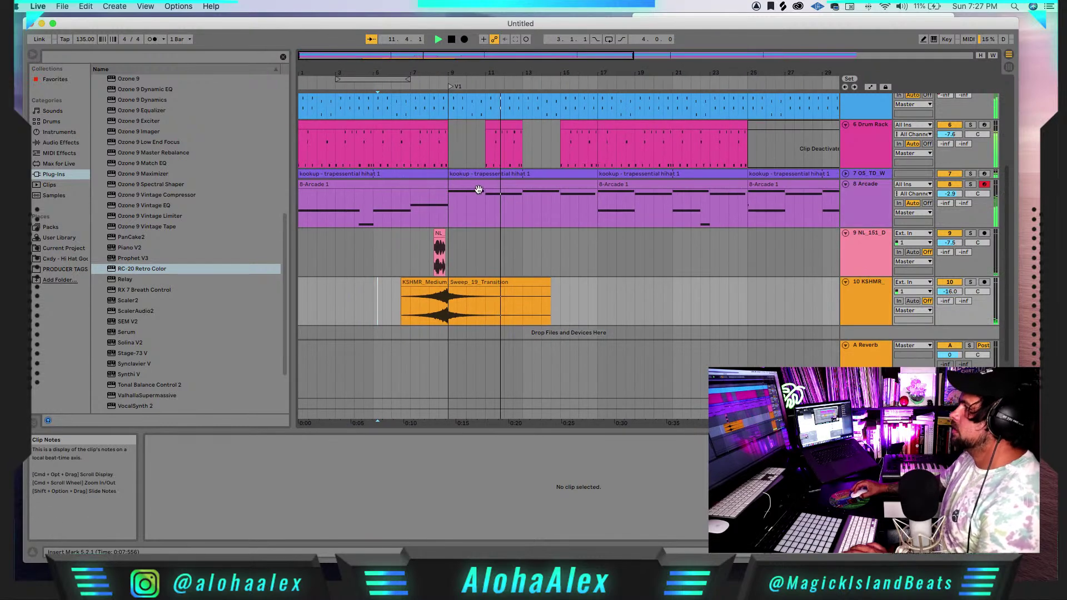
pyautogui.scroll(3, 480, 191)
pyautogui.scroll(-3, 479, 192)
pyautogui.scroll(-1, 479, 192)
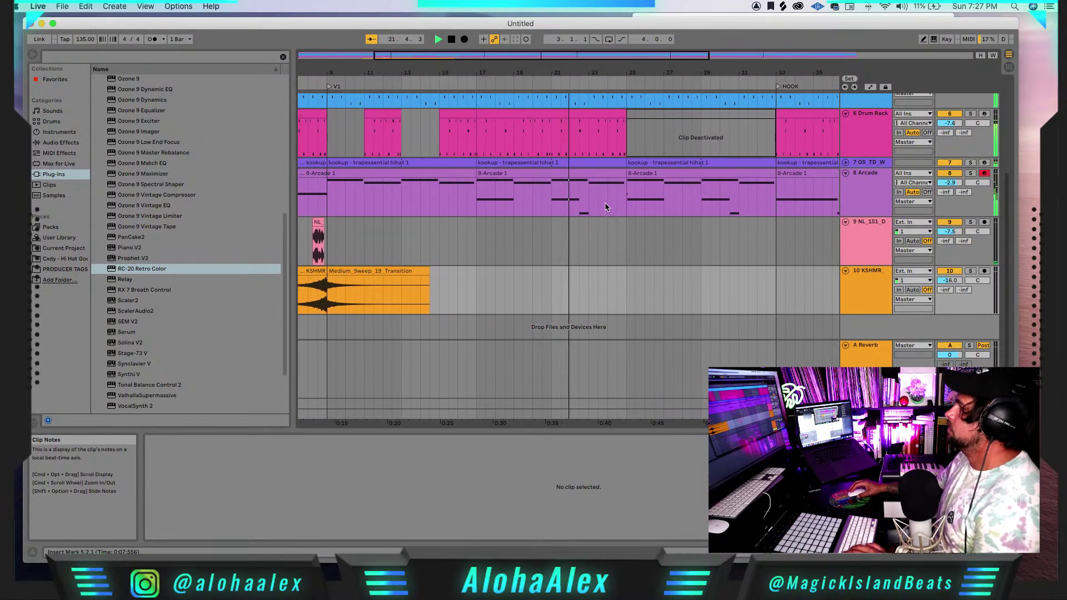
pyautogui.scroll(5, 590, 224)
pyautogui.hscroll(-3, 590, 224)
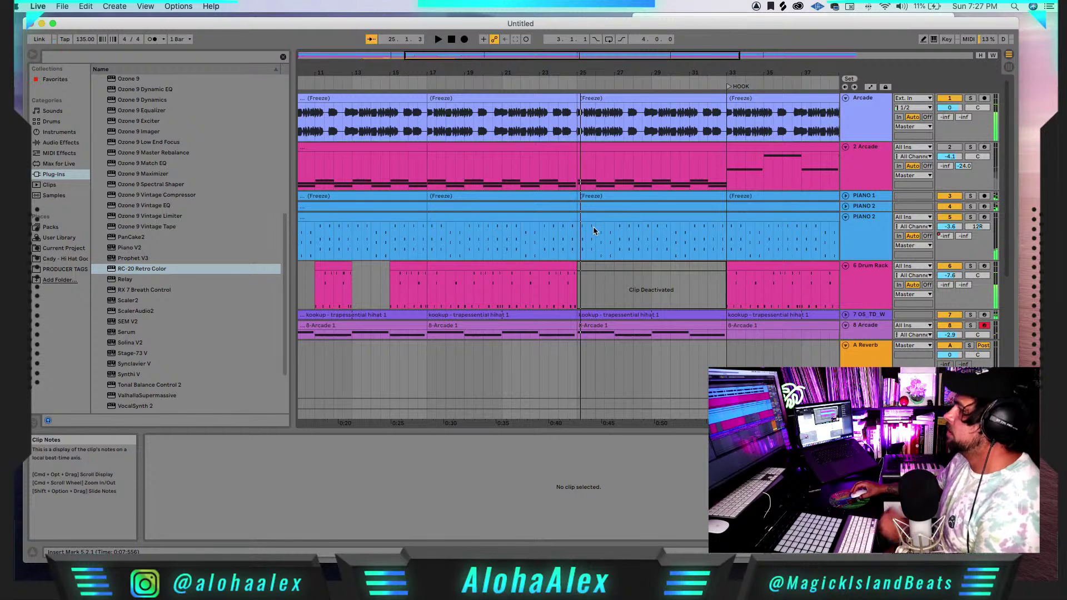
pyautogui.scroll(-5, 594, 317)
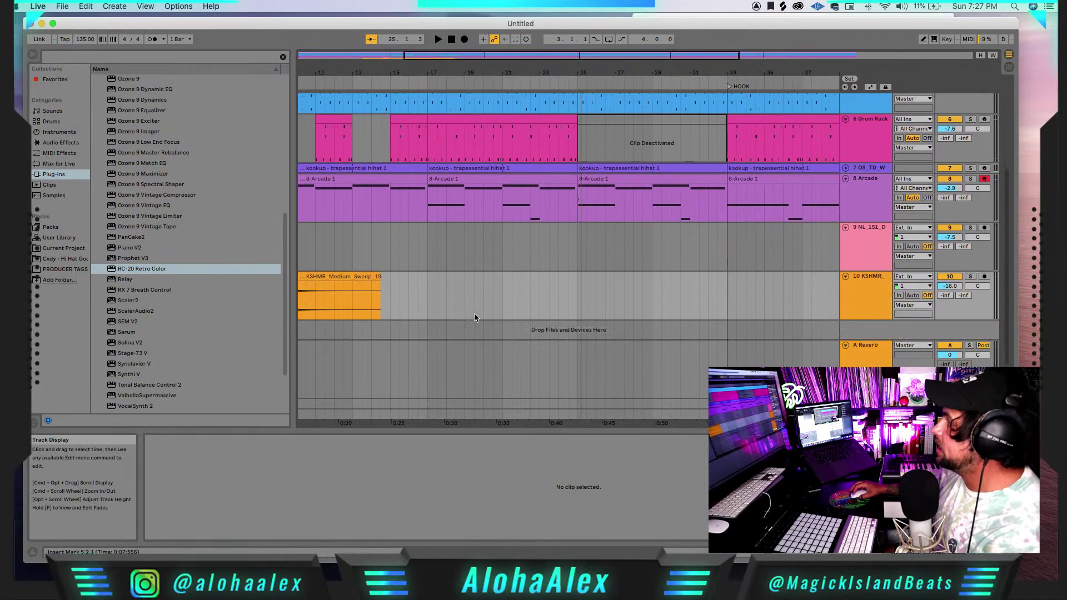
pyautogui.click(846, 226)
pyautogui.click(846, 238)
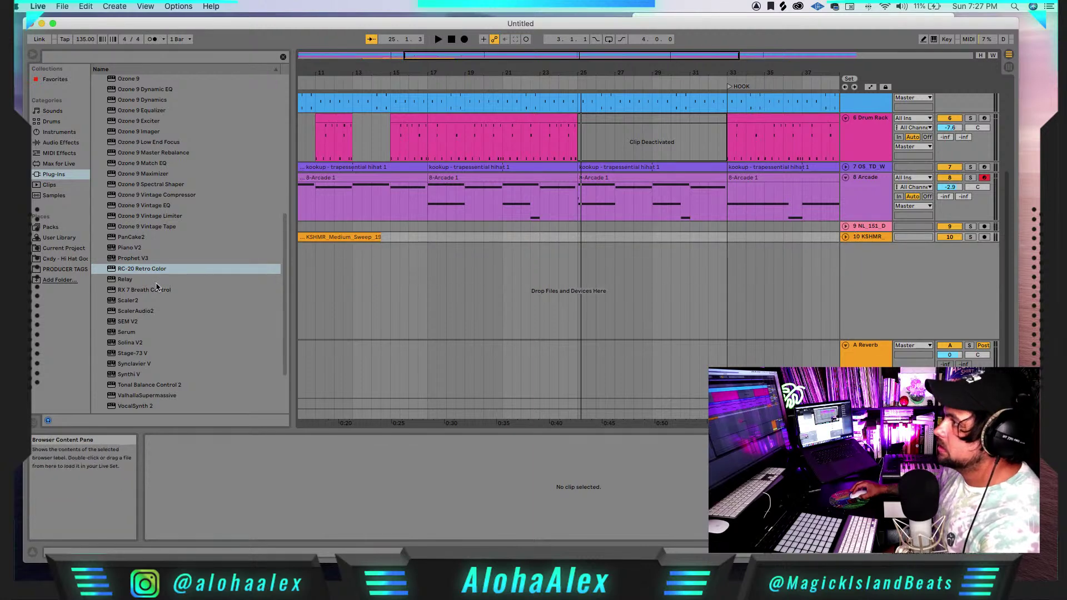
# - Load the Arcade VST plug-in onto a new MIDI track below the KSHMR track and reposition its window
pyautogui.scroll(5, 148, 267)
pyautogui.scroll(5, 145, 185)
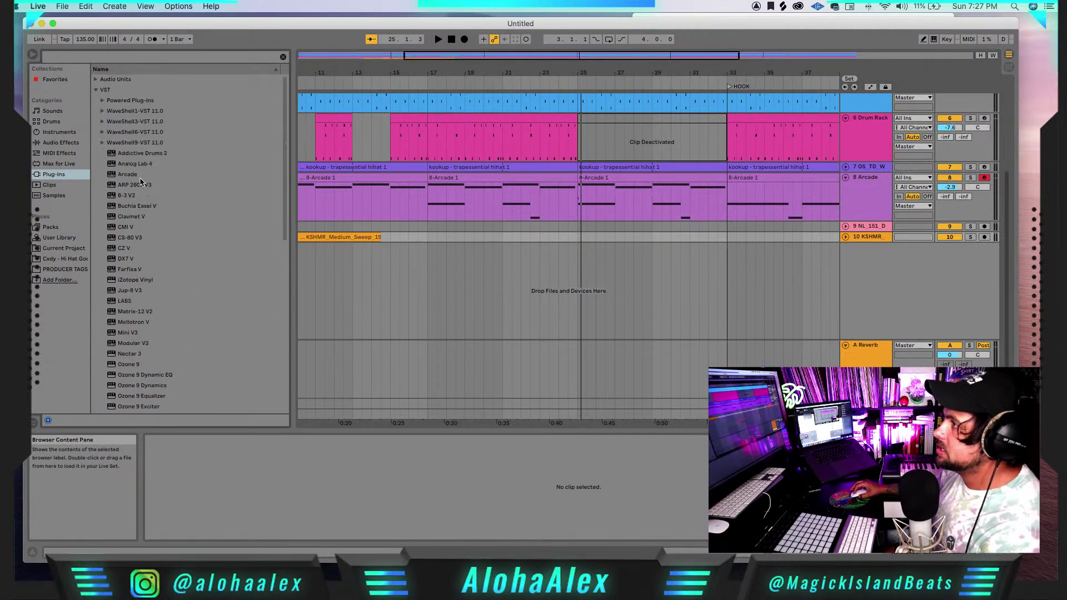
pyautogui.moveTo(112, 177); pyautogui.dragTo(482, 253)
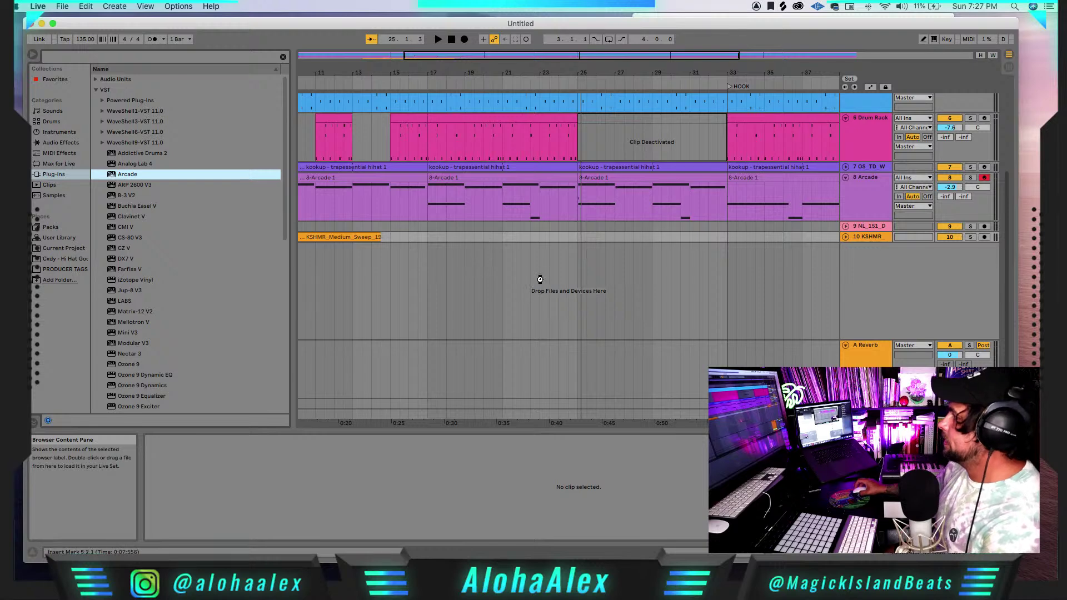
pyautogui.moveTo(540, 279); pyautogui.dragTo(542, 281)
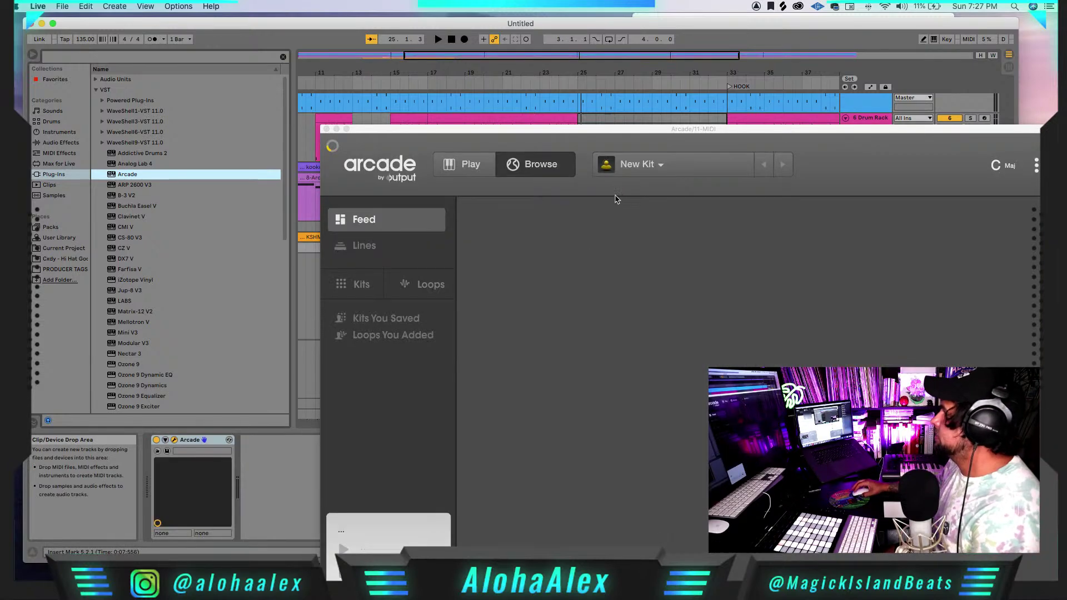
pyautogui.moveTo(606, 131); pyautogui.dragTo(404, 80)
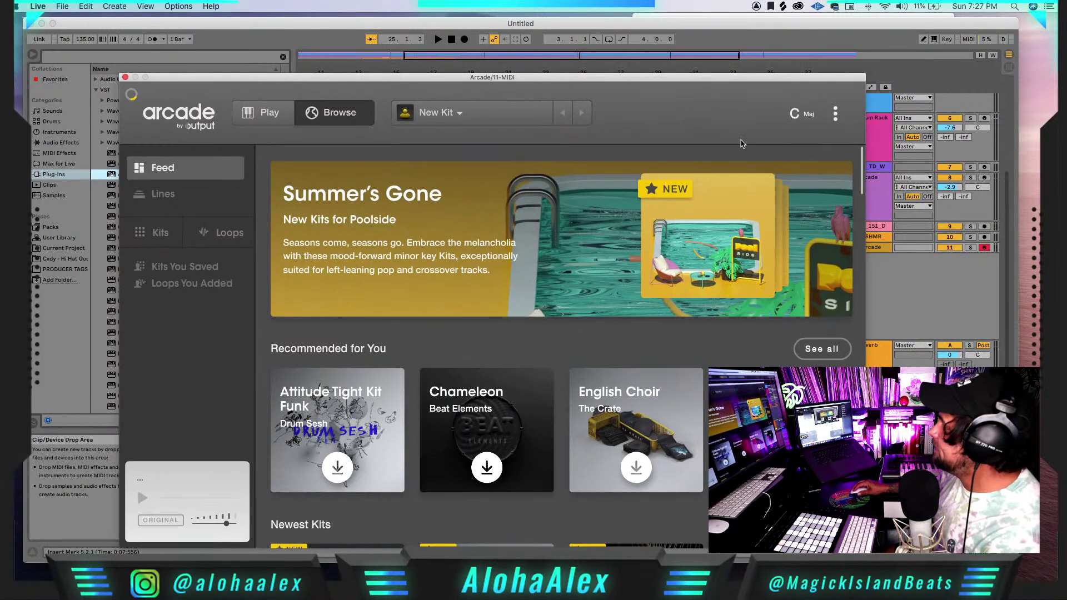
# - Filter Arcade's kits by the percussive tag and search them for "shaker"
pyautogui.click(822, 348)
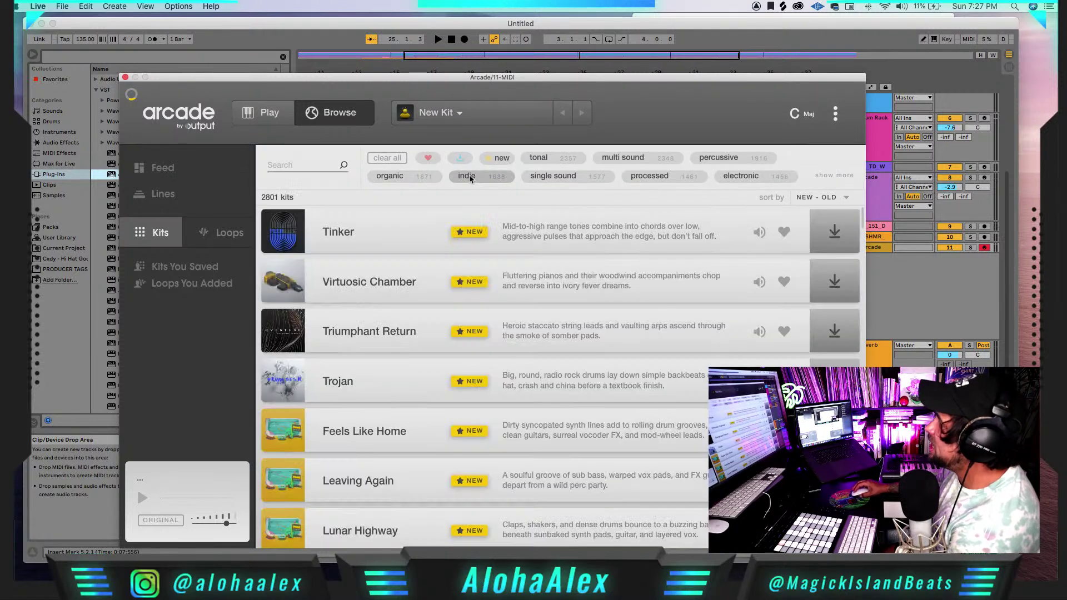
pyautogui.click(719, 158)
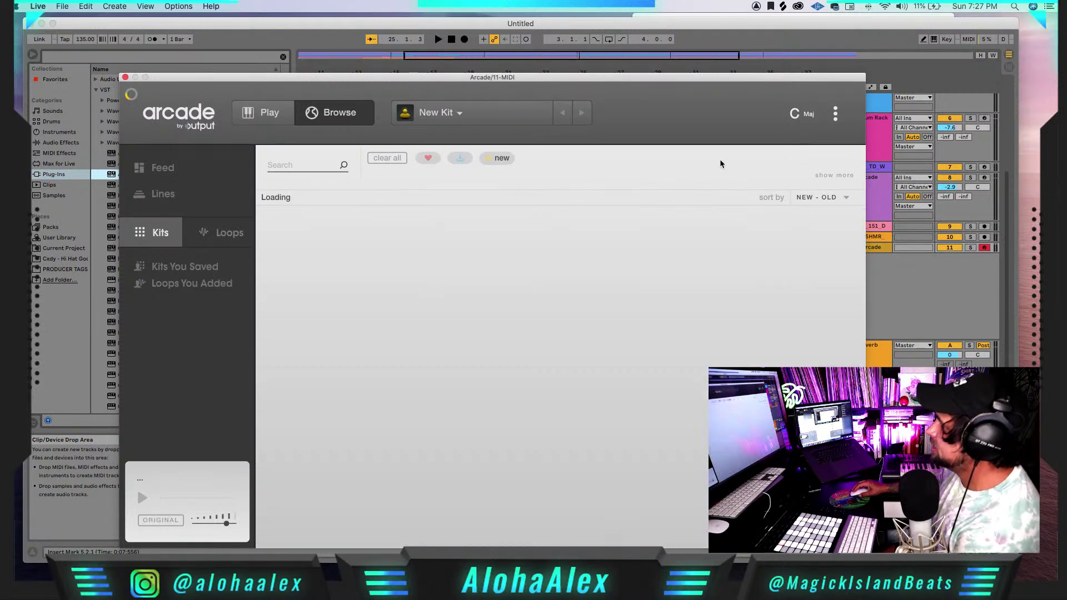
pyautogui.scroll(-10, 399, 328)
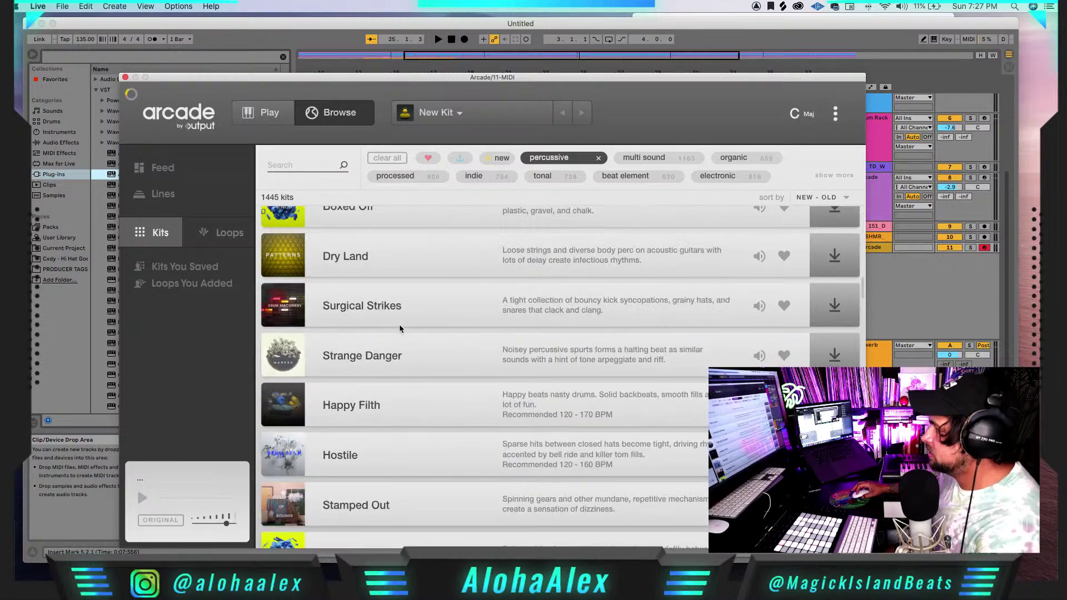
pyautogui.scroll(-2, 399, 325)
pyautogui.click(315, 161)
pyautogui.write('shaker')
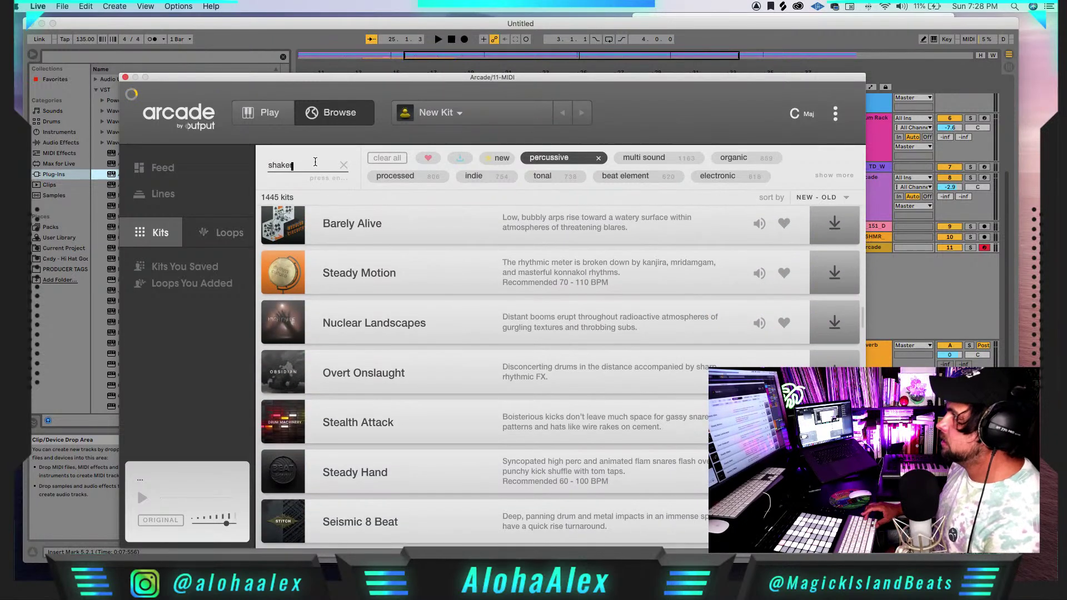
pyautogui.press('Return')
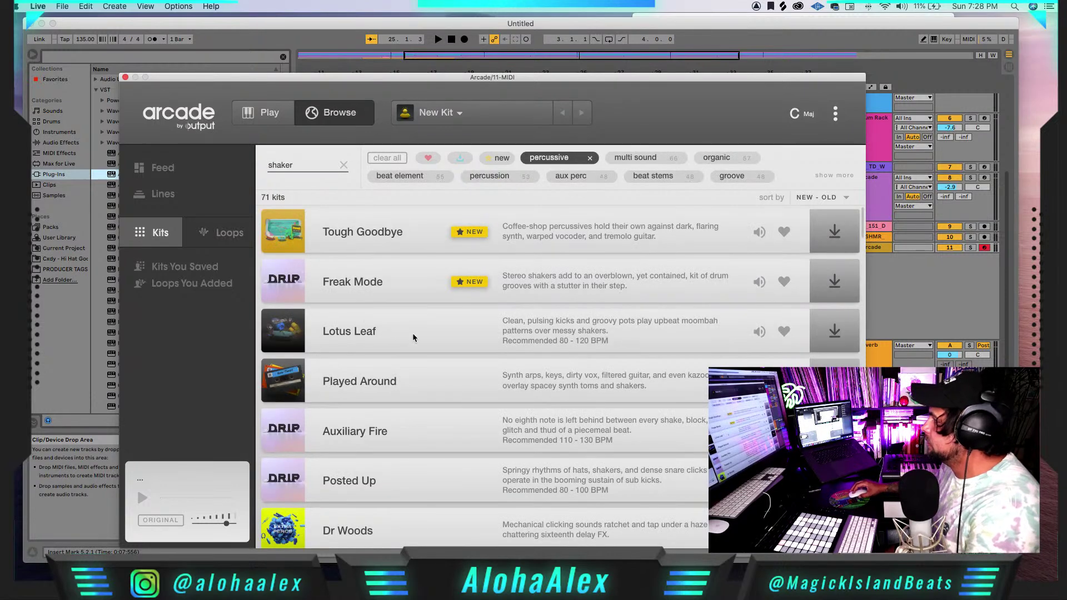
# - Read through the shaker kit descriptions and load the Foley Ritual kit
pyautogui.scroll(-2, 414, 336)
pyautogui.scroll(2, 414, 337)
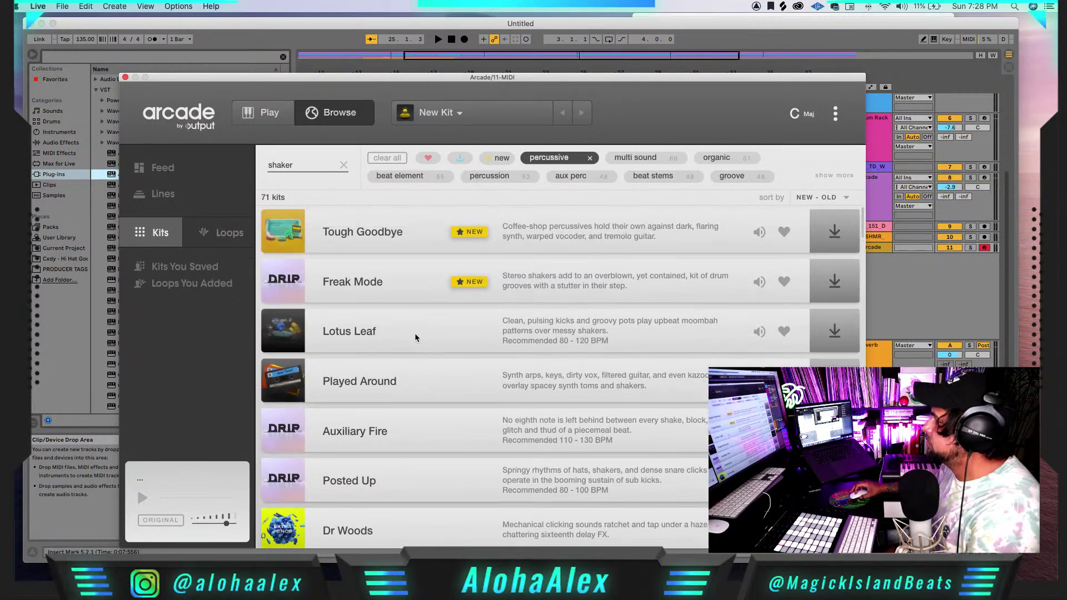
pyautogui.scroll(-1, 416, 338)
pyautogui.scroll(1, 415, 338)
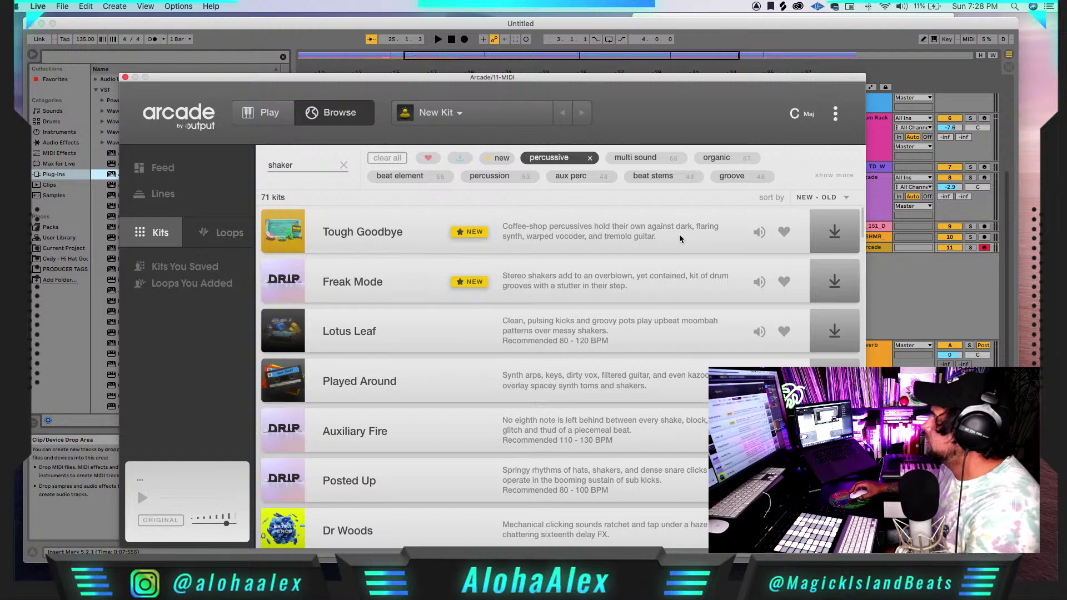
pyautogui.scroll(-1, 681, 238)
pyautogui.scroll(1, 681, 239)
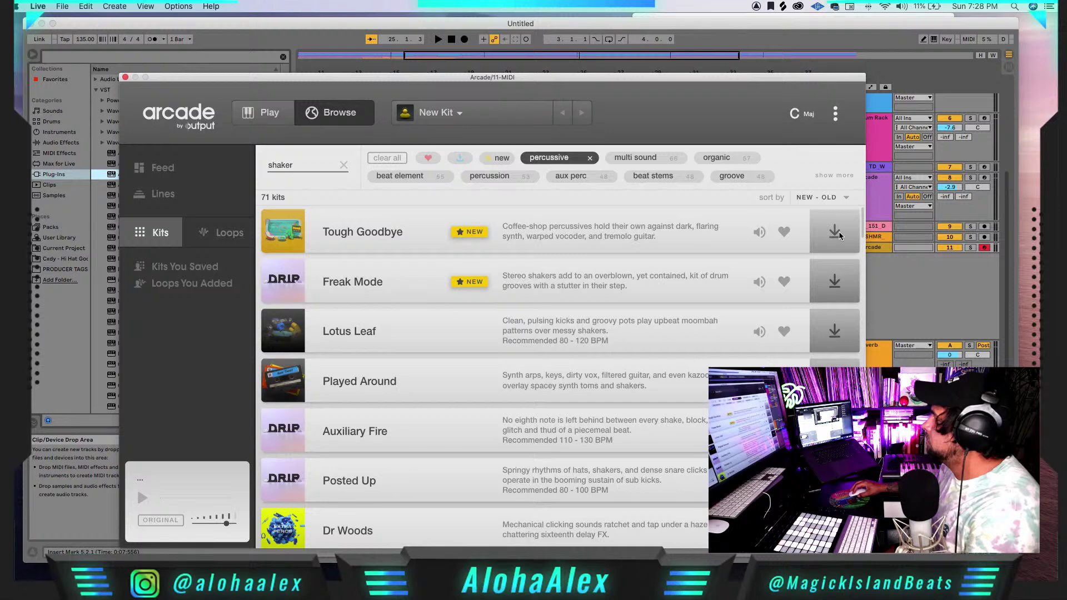
pyautogui.scroll(-3, 519, 304)
pyautogui.scroll(-2, 519, 307)
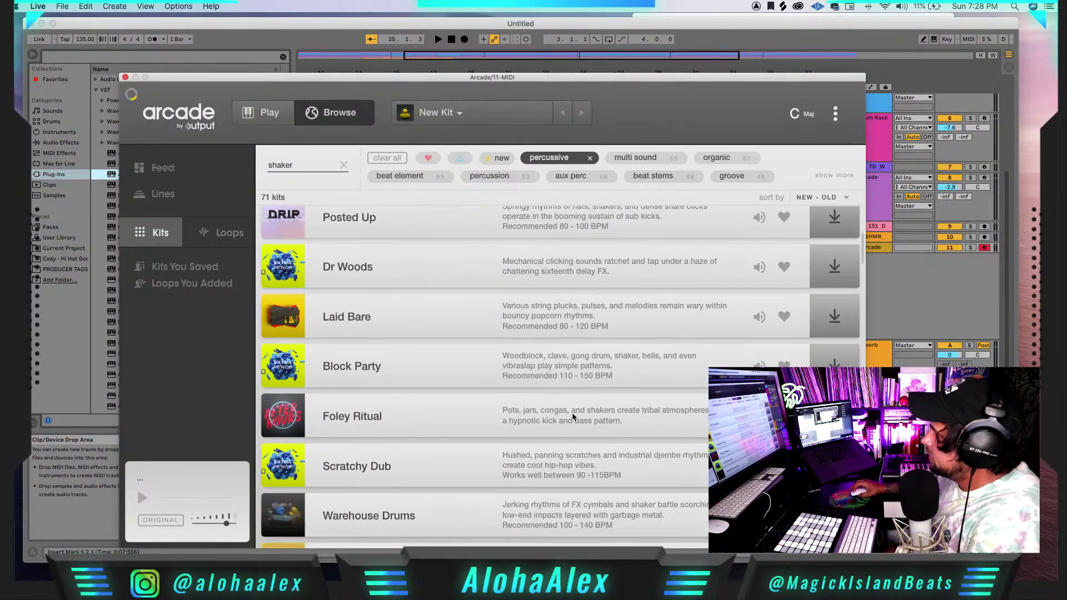
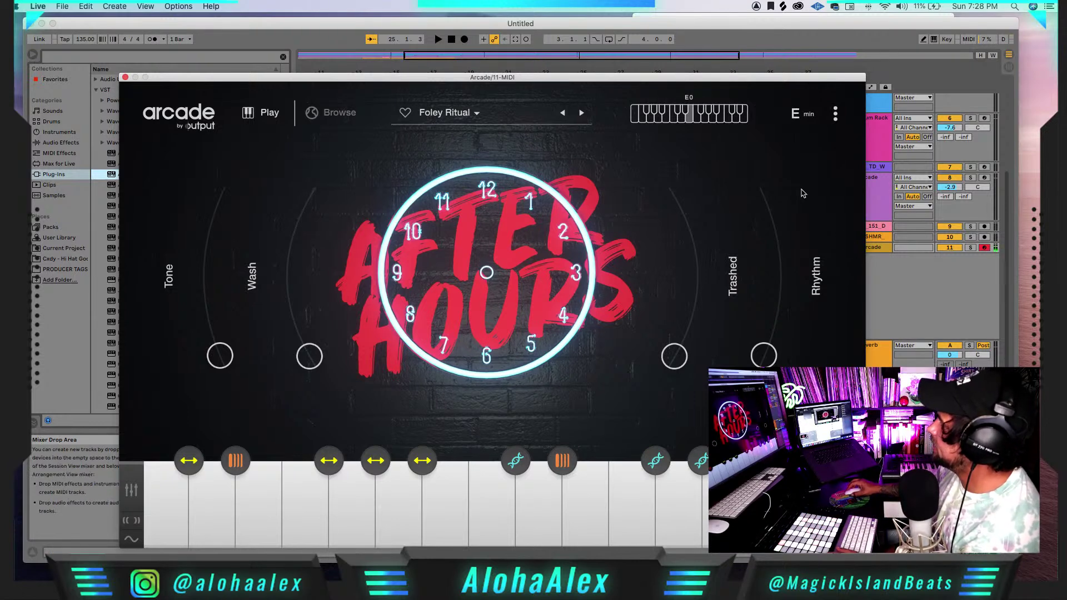
# - Set Arcade's session key to C min and close the plug-in window
pyautogui.click(801, 115)
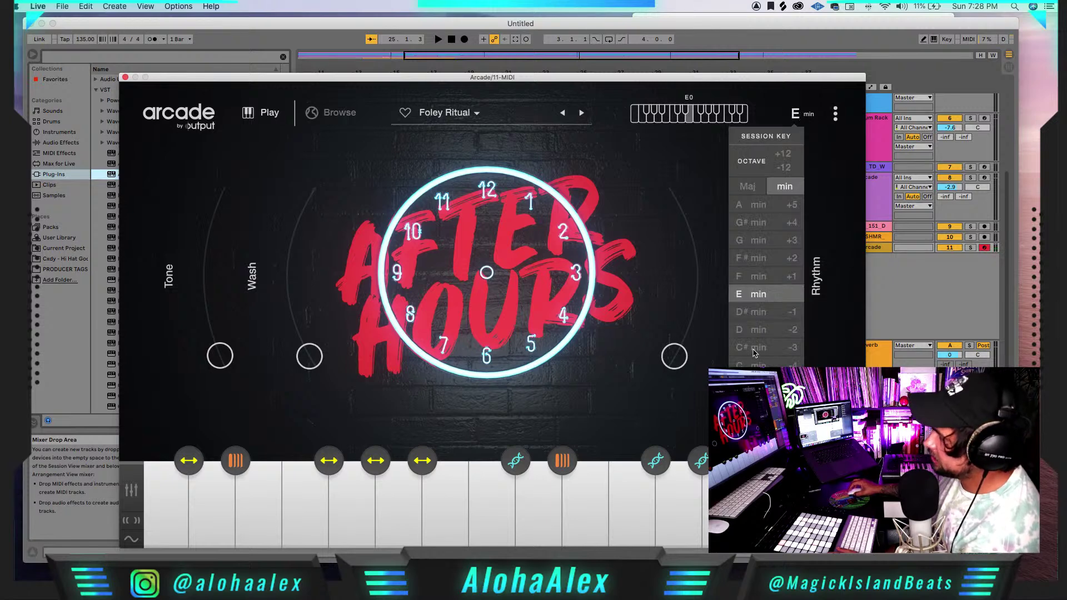
pyautogui.click(767, 368)
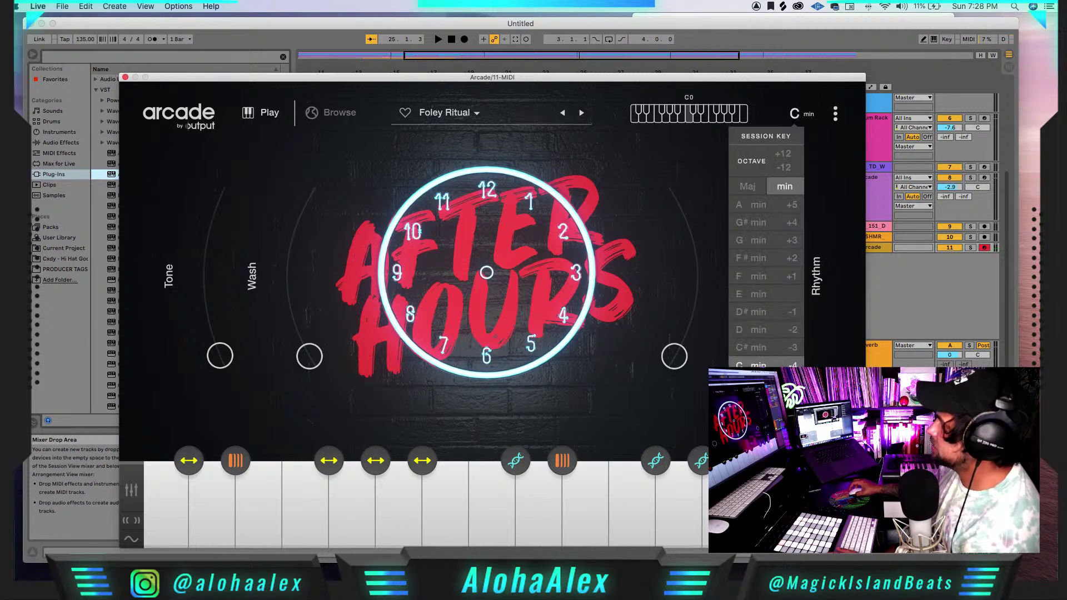
pyautogui.click(807, 115)
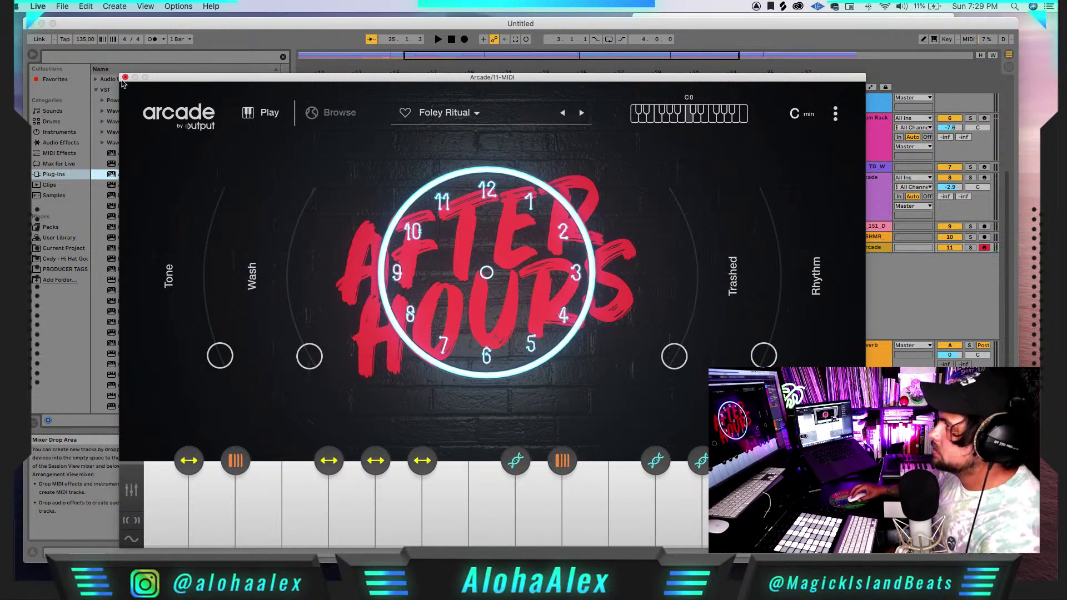
pyautogui.click(125, 78)
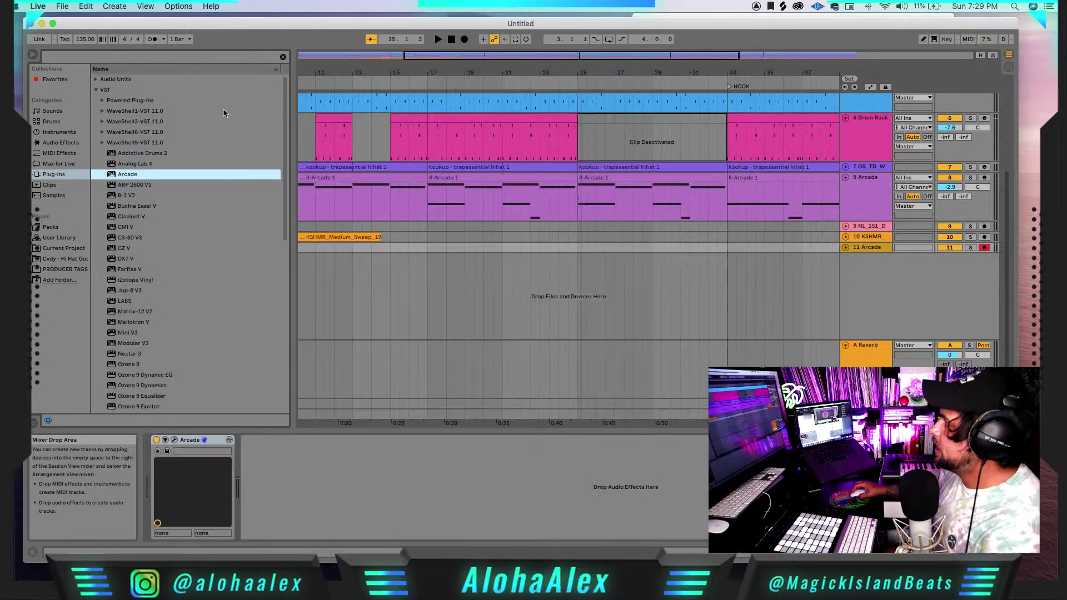
# - Record a MIDI part on track 11 Arcade from bar 25 and trim its end back to the HOOK marker
pyautogui.click(578, 249)
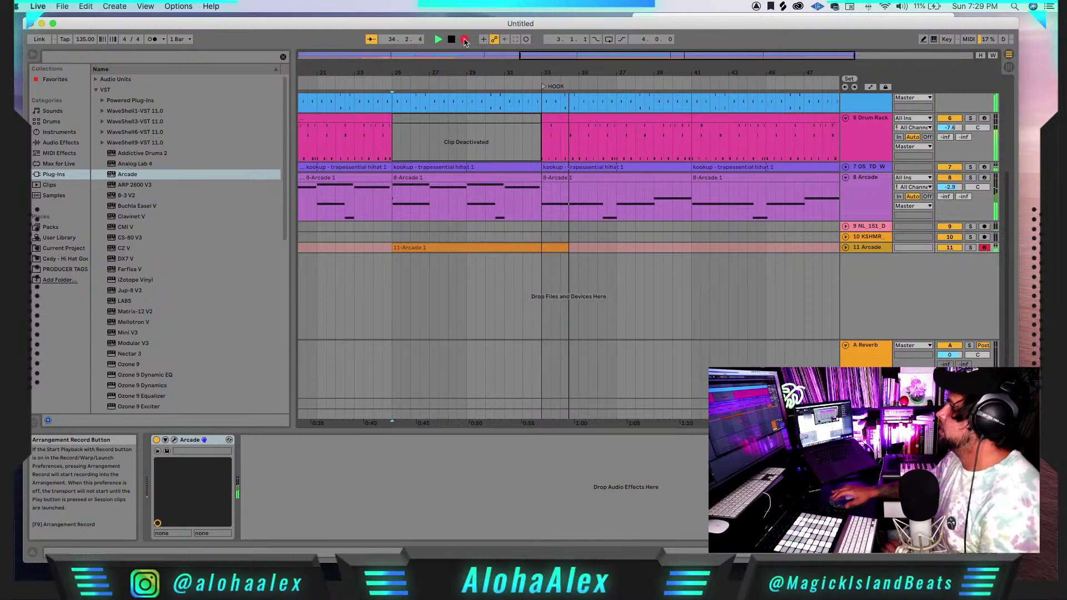
pyautogui.press('space')
pyautogui.moveTo(568, 248); pyautogui.dragTo(532, 249)
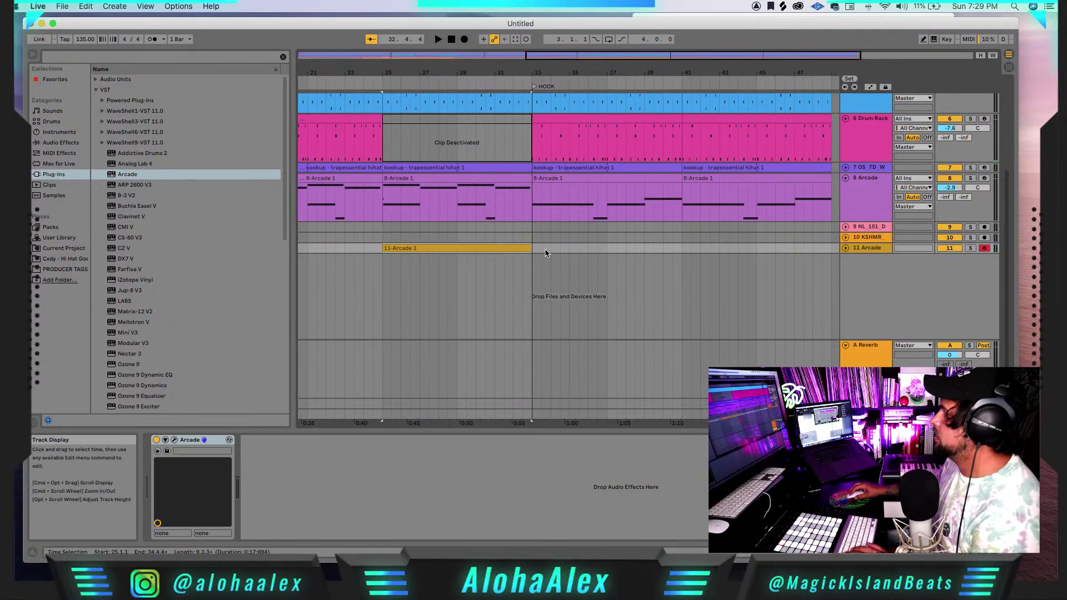
pyautogui.click(845, 248)
# - Deactivate the two track 2 Arcade clips spanning bars 9 to 25
pyautogui.scroll(5, 448, 278)
pyautogui.hscroll(-3, 456, 275)
pyautogui.hscroll(-8, 453, 261)
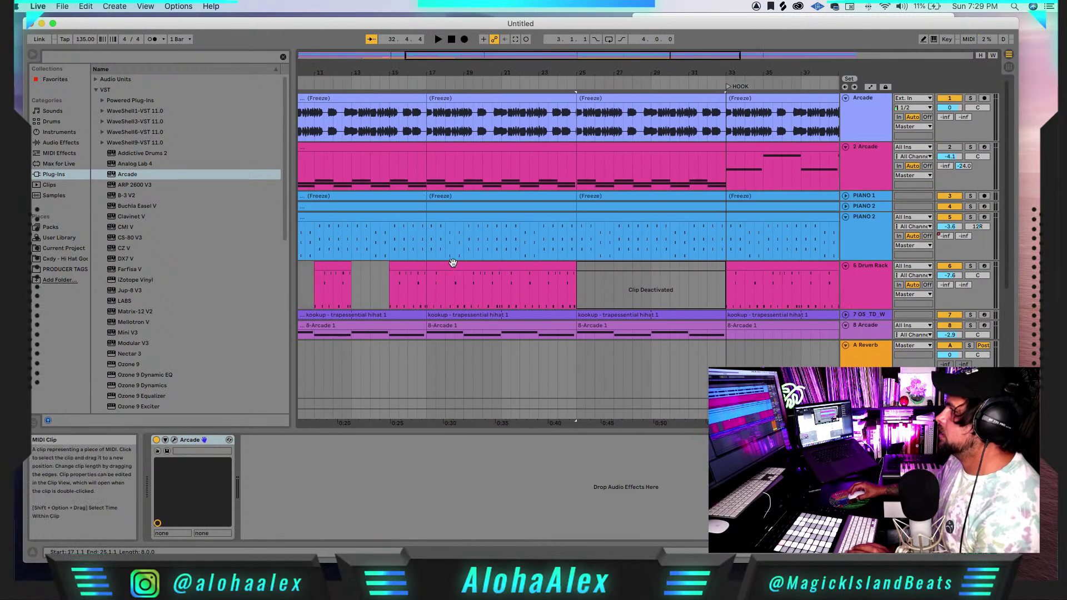
pyautogui.click(395, 151)
pyautogui.keyDown('shift'); pyautogui.click(464, 150); pyautogui.keyUp('shift')
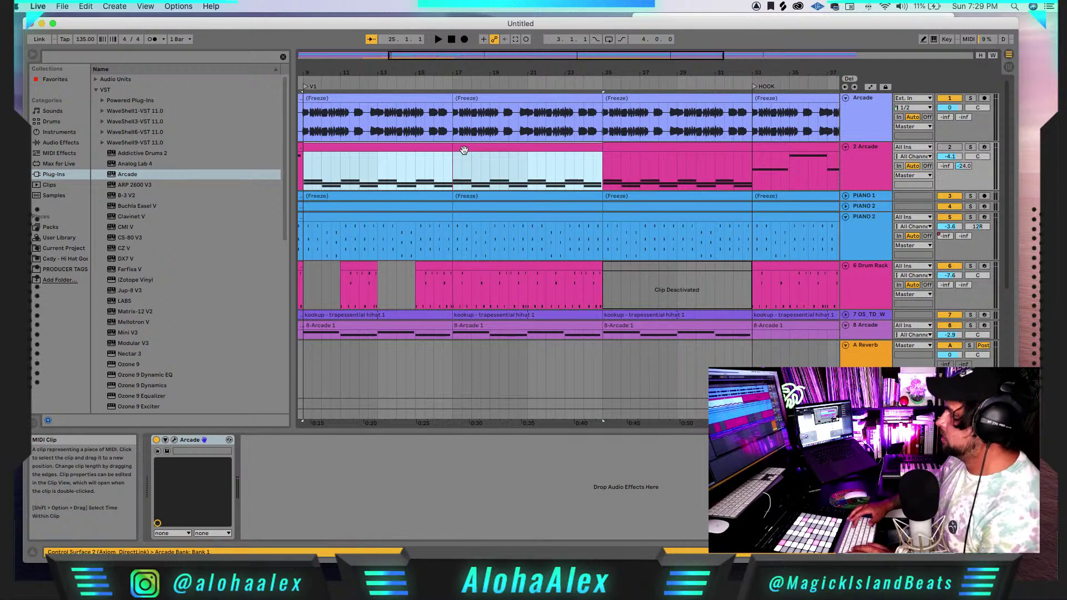
pyautogui.press('0')
# - Delete the short lowest note near bar 4 of the recorded clip on track 11 Arcade
pyautogui.hscroll(3, 464, 151)
pyautogui.scroll(-5, 556, 183)
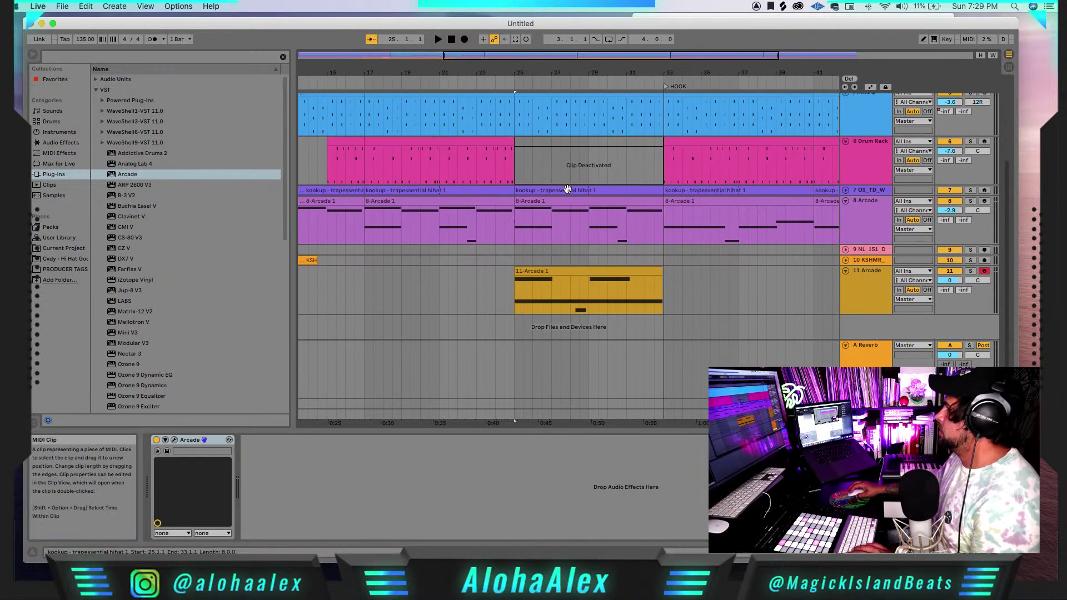
pyautogui.doubleClick(607, 272)
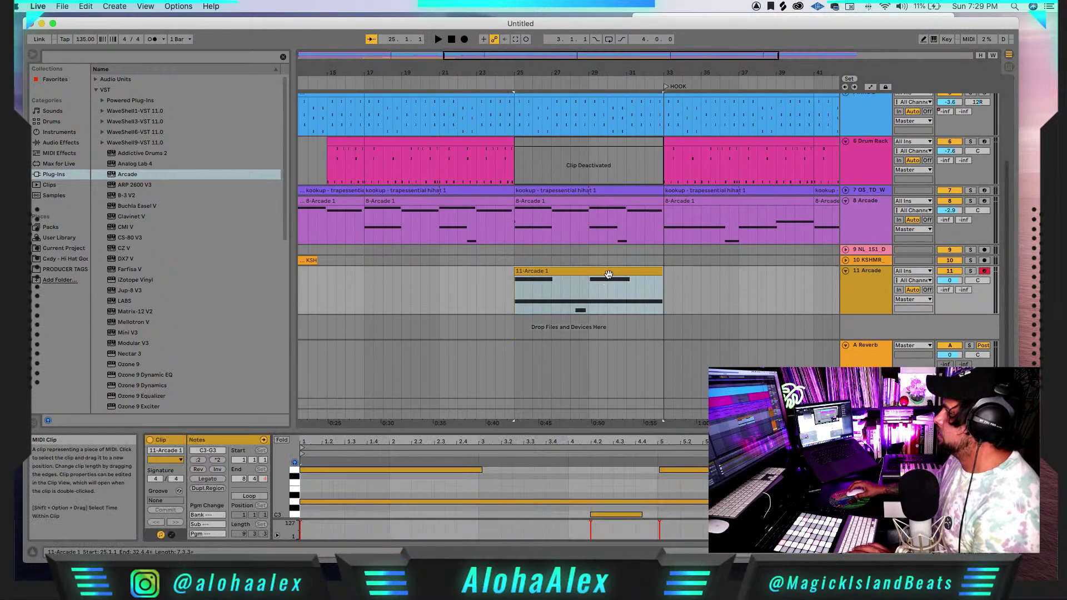
pyautogui.doubleClick(617, 515)
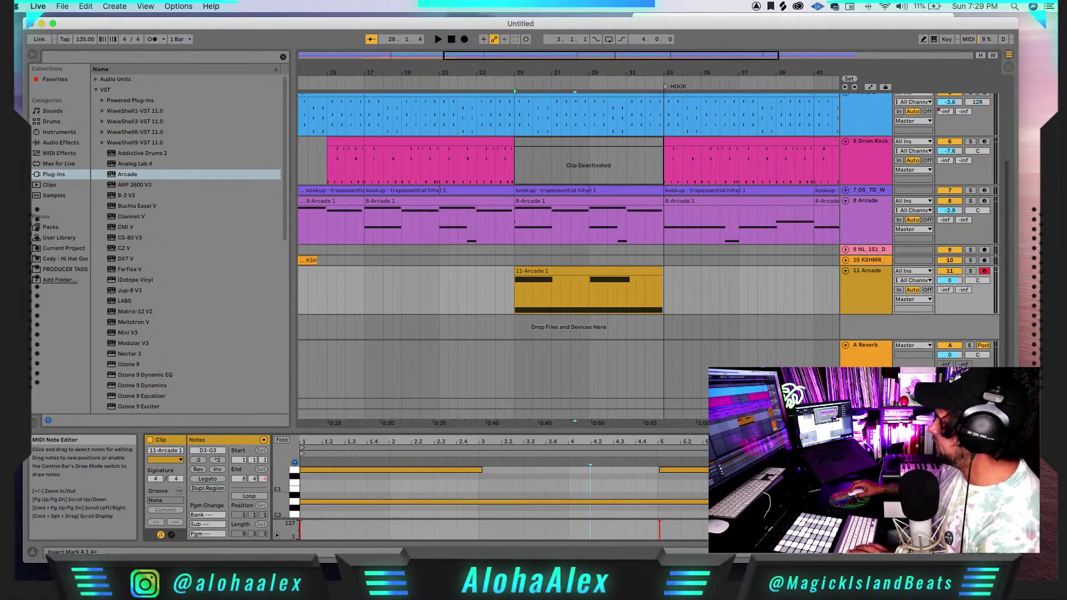
# - Play the arrangement from bar 25 and lower the track 11 Arcade volume to -13.1 dB
pyautogui.press('space')
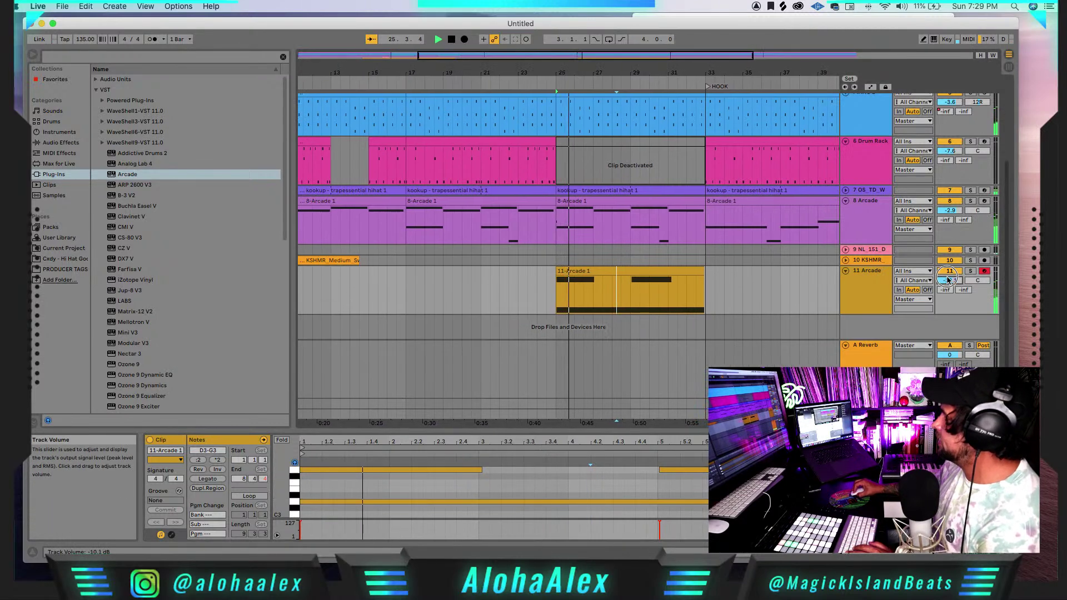
pyautogui.moveTo(949, 279); pyautogui.dragTo(949, 282)
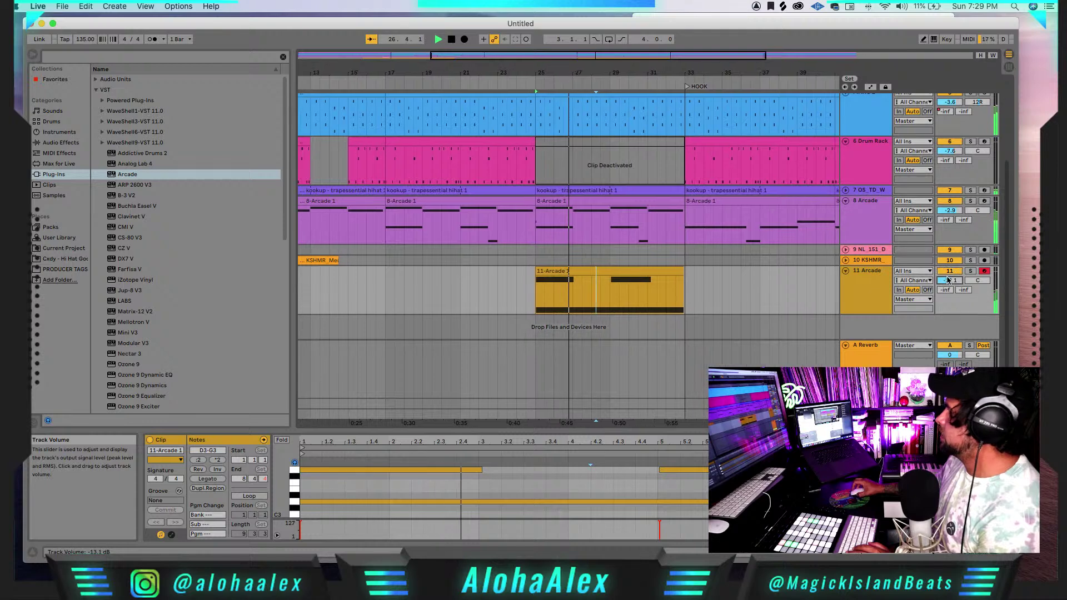
pyautogui.scroll(5, 678, 171)
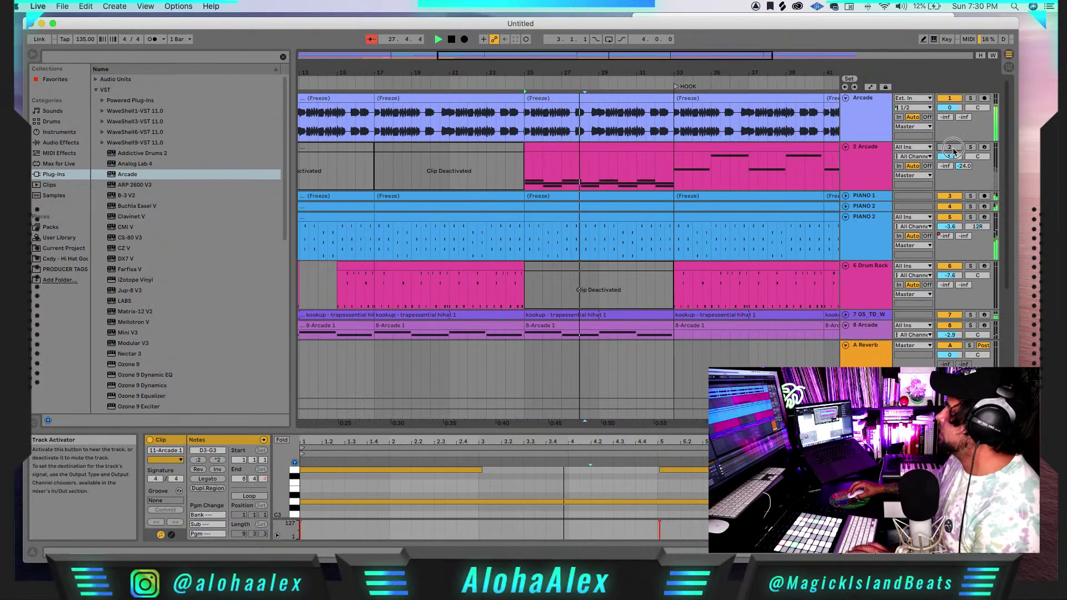
# - Lower the track 2 Arcade volume to -10.9 dB while the arrangement plays into the hook
pyautogui.moveTo(955, 155); pyautogui.dragTo(957, 158)
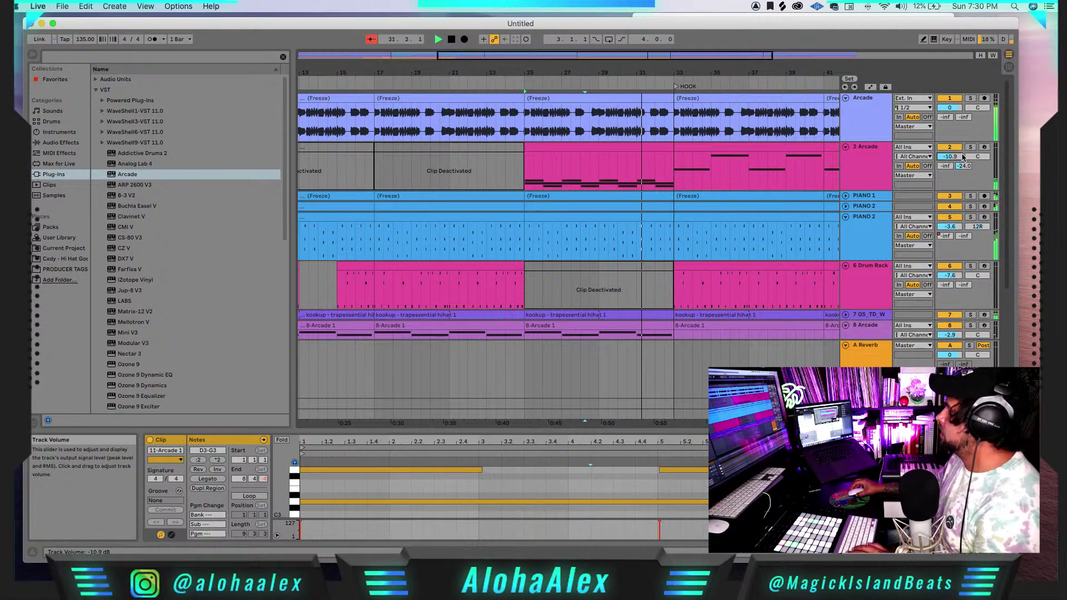
pyautogui.scroll(-4, 670, 183)
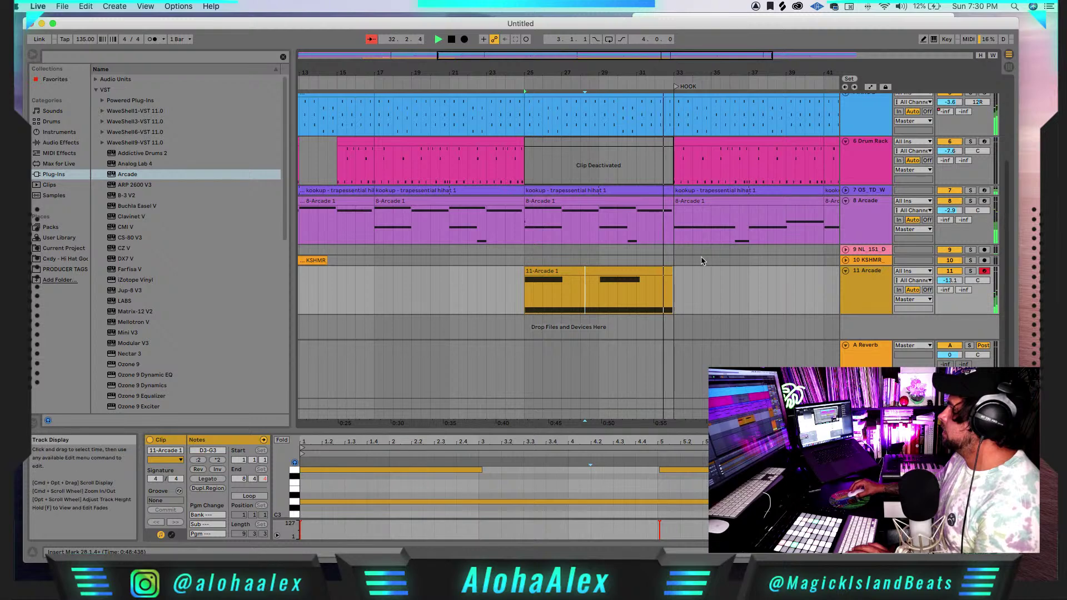
pyautogui.hscroll(5, 670, 233)
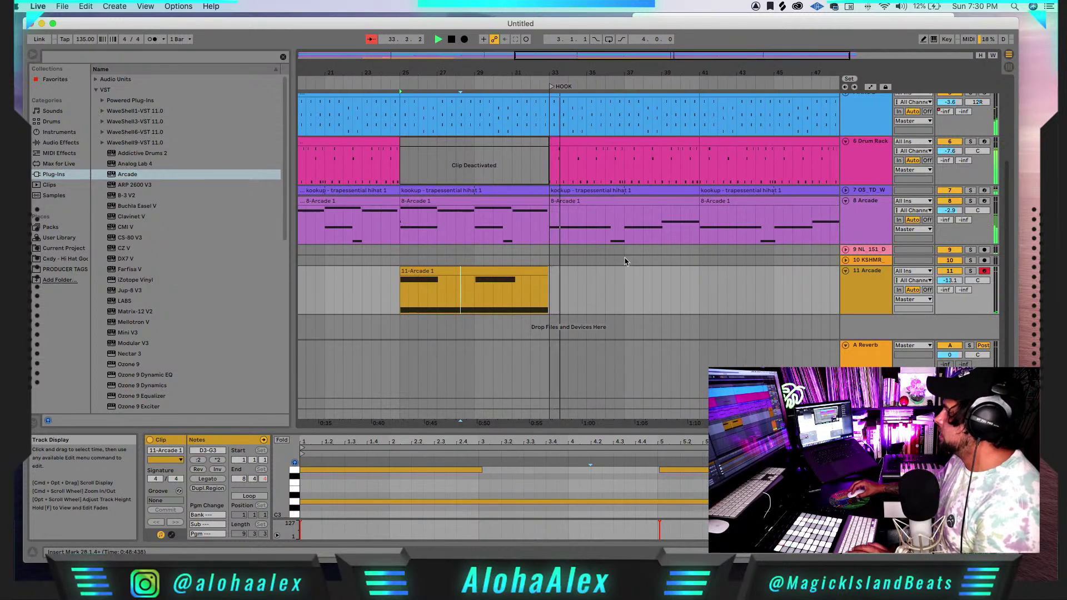
# - Copy the NL_151 drum fill clip that precedes the V1 marker and paste it on track 9 after the HOOK marker
pyautogui.hscroll(-10, 630, 261)
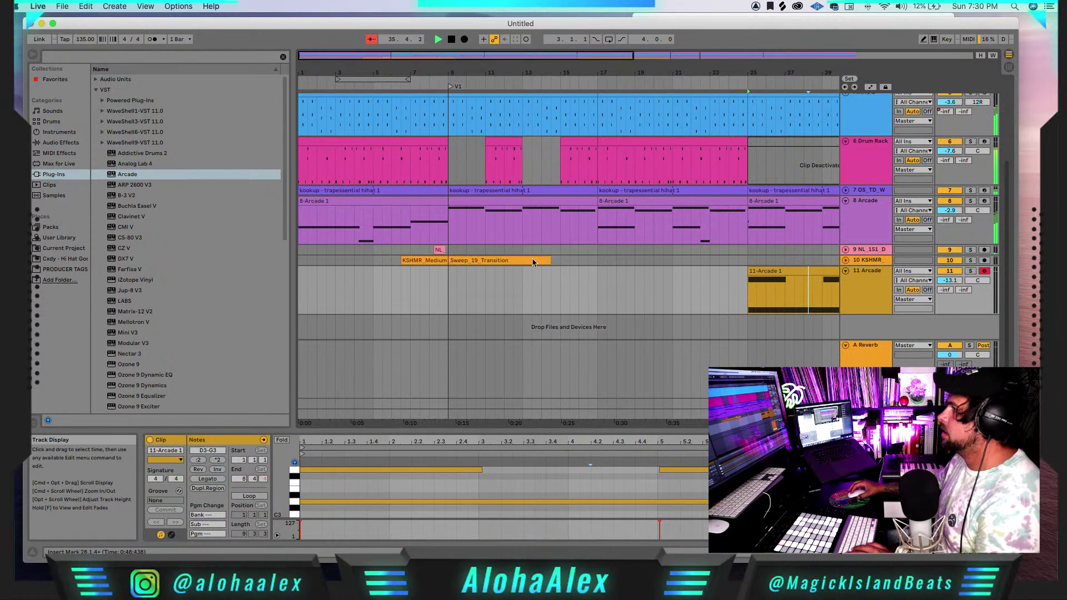
pyautogui.click(429, 251)
pyautogui.click(447, 250)
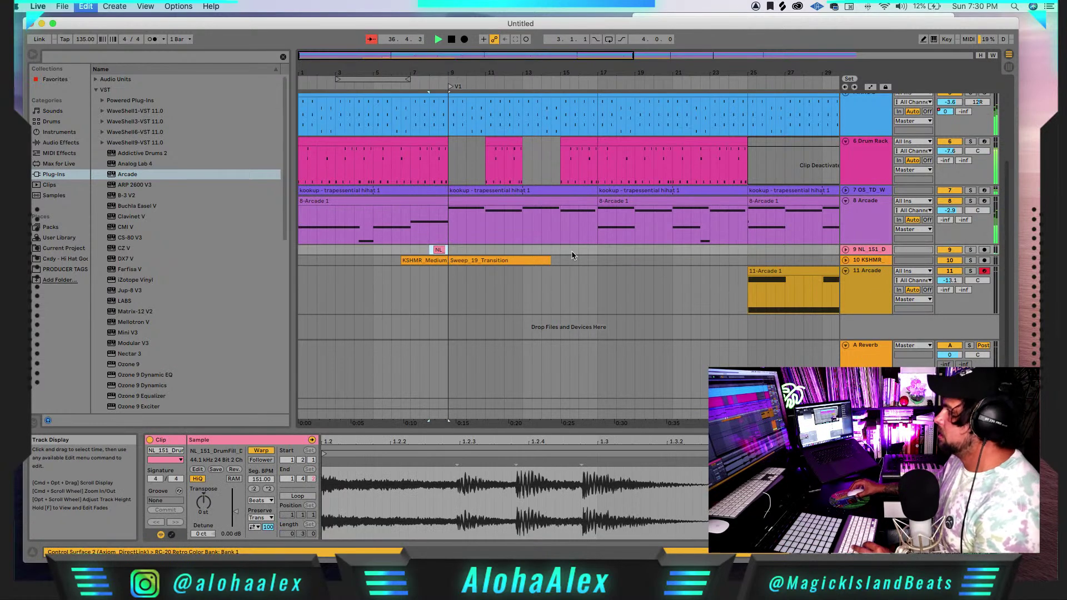
pyautogui.hscroll(8, 653, 256)
pyautogui.click(673, 252)
pyautogui.press('super+v')
pyautogui.click(695, 267)
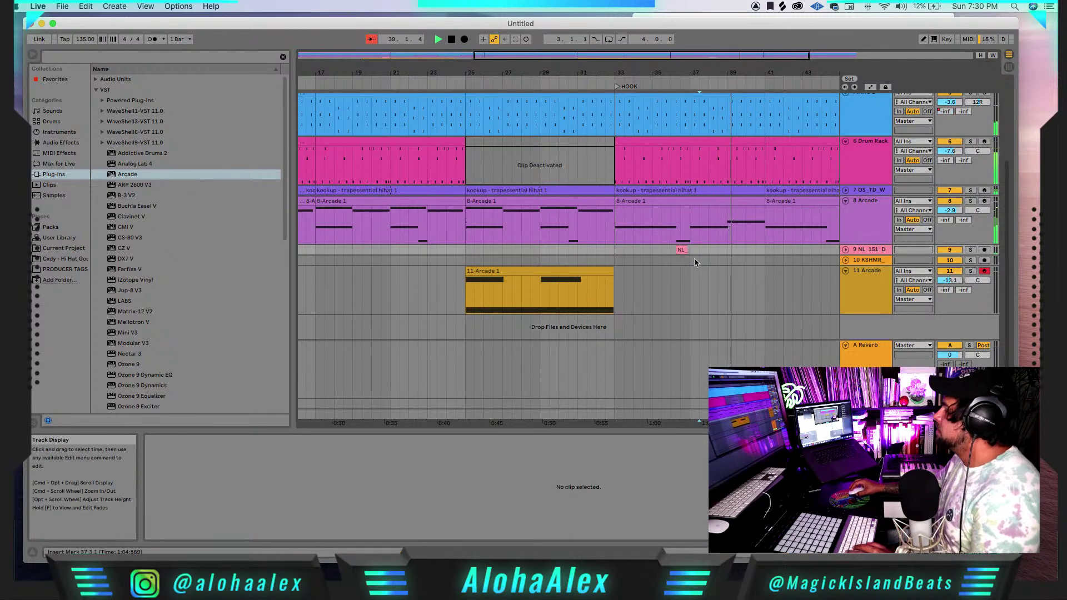
# - Copy the KSHMR_Medium_Sweep_19_Transition clip from the V1 marker and place the copy on track 10 so its peak lands on the HOOK marker
pyautogui.hscroll(-8, 664, 260)
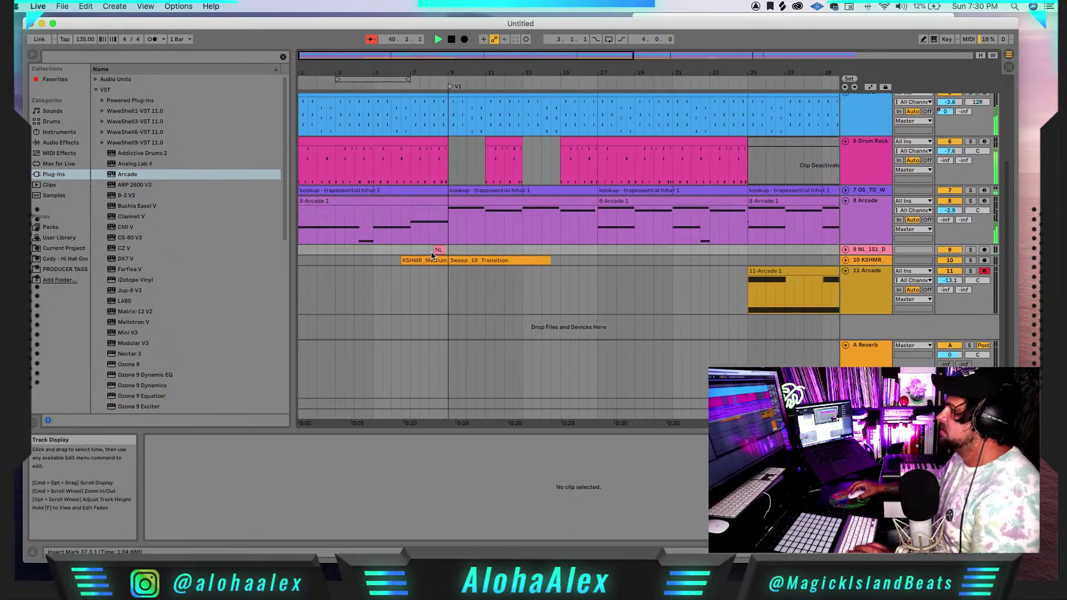
pyautogui.press('space')
pyautogui.click(457, 261)
pyautogui.hscroll(8, 524, 258)
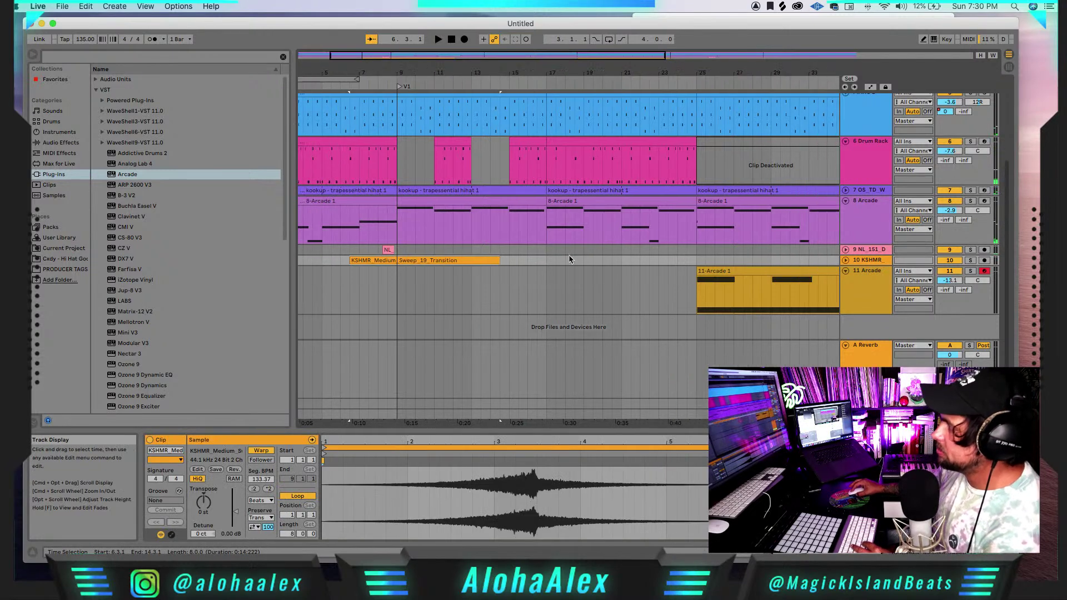
pyautogui.click(660, 269)
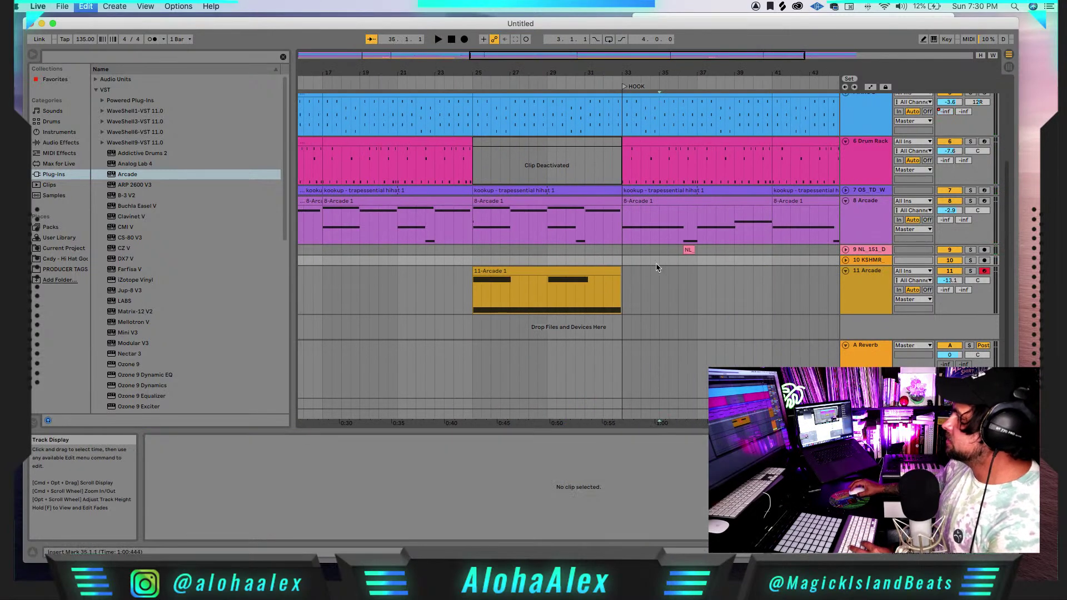
pyautogui.press('super+v')
pyautogui.click(846, 260)
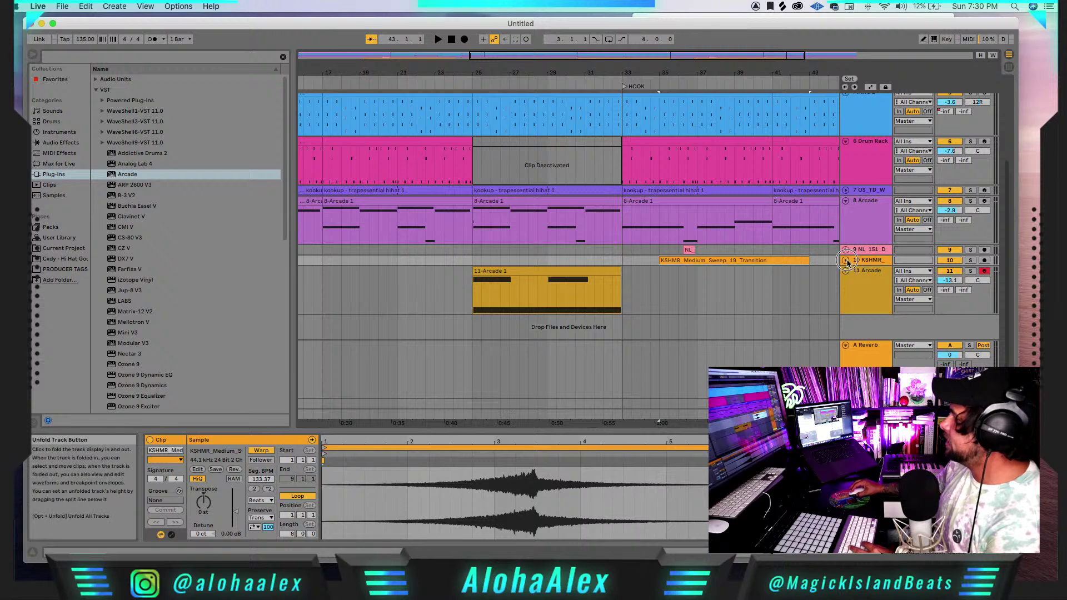
pyautogui.moveTo(705, 260); pyautogui.dragTo(564, 260)
# - Move the pasted NL_151 drum fill on track 9 to lead into the HOOK marker and play the transition
pyautogui.click(619, 274)
pyautogui.press('space')
pyautogui.press('space')
pyautogui.click(630, 251)
pyautogui.moveTo(629, 250); pyautogui.dragTo(558, 250)
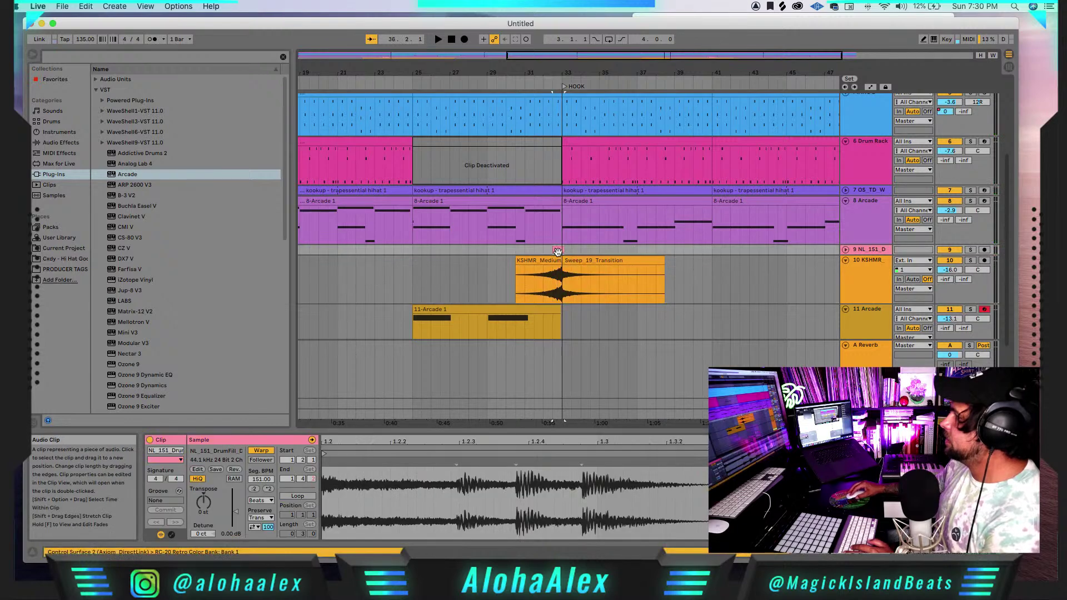
pyautogui.press('space')
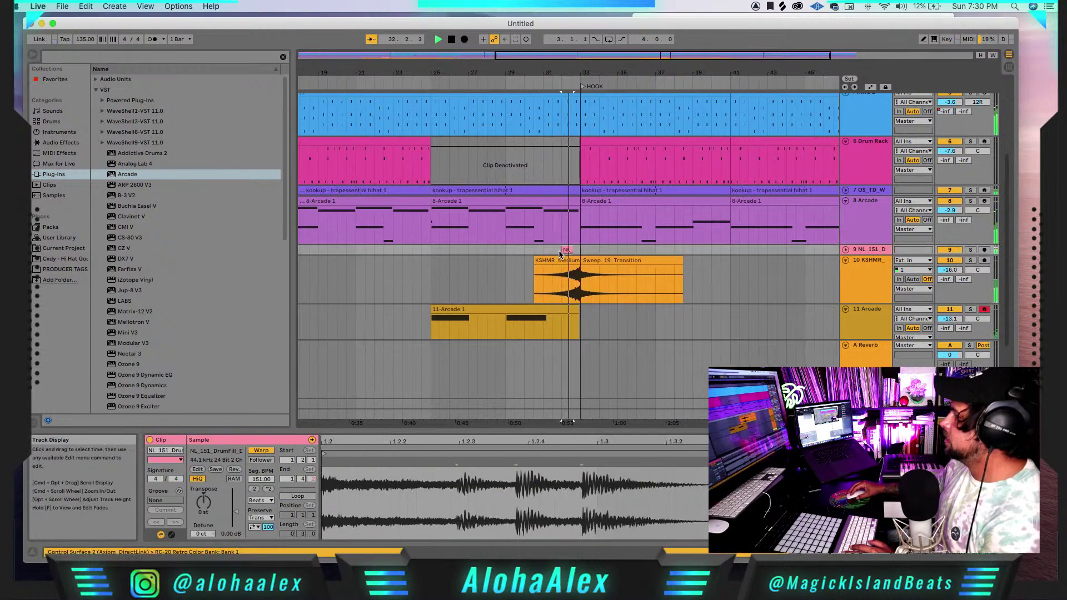
pyautogui.press('space')
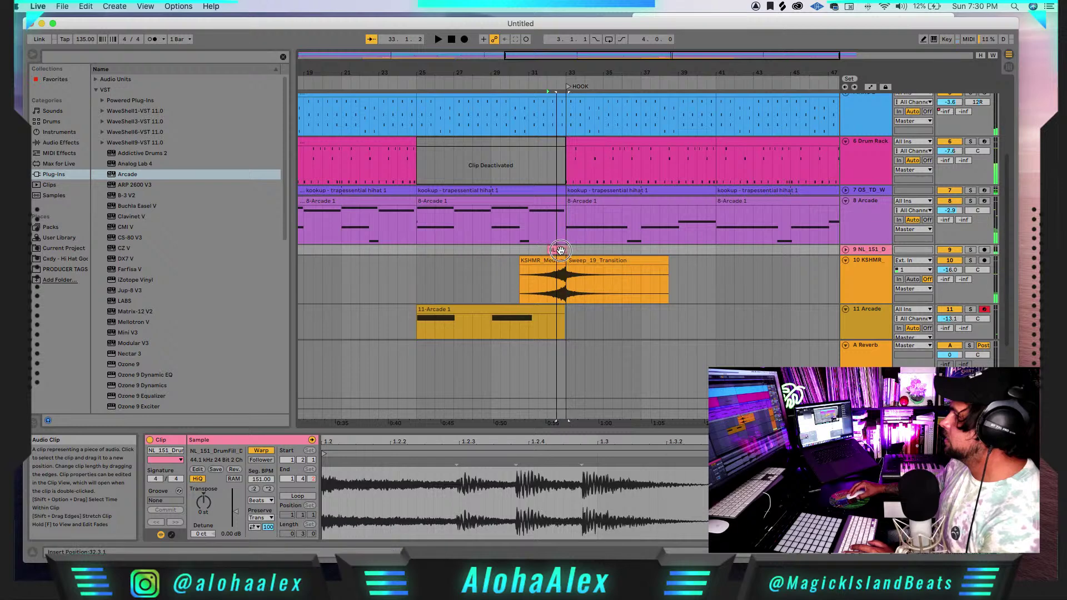
# - Unfold track 9 and play from bar 32 to check the drum fill's timing against the HOOK marker
pyautogui.click(551, 251)
pyautogui.press('space')
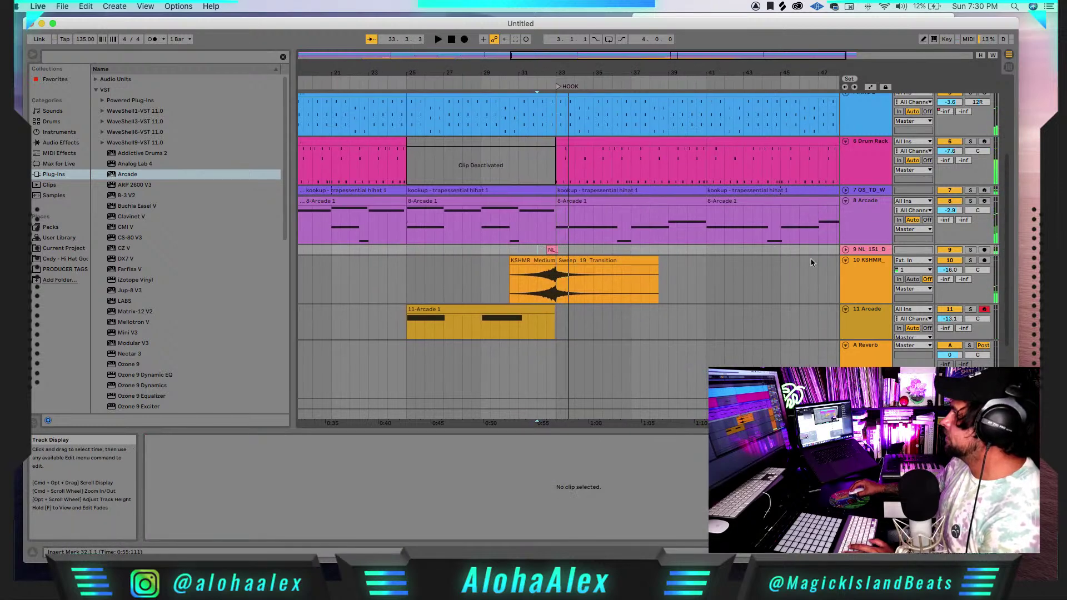
pyautogui.click(846, 250)
pyautogui.moveTo(529, 54); pyautogui.dragTo(542, 94)
pyautogui.hscroll(4, 615, 174)
pyautogui.press('space')
pyautogui.hscroll(2, 609, 176)
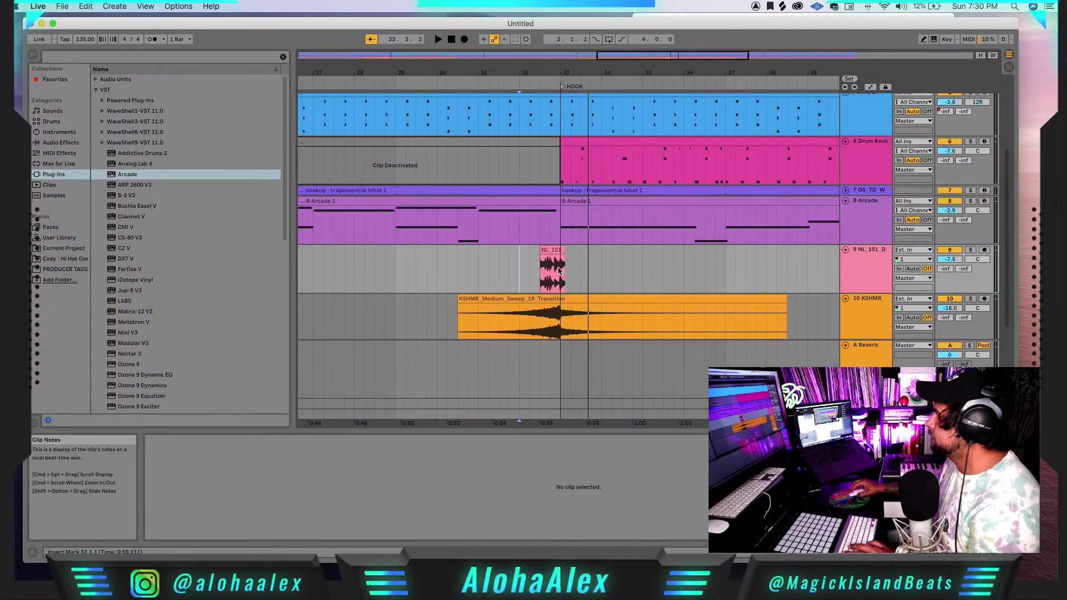
pyautogui.press('space')
pyautogui.press('space')
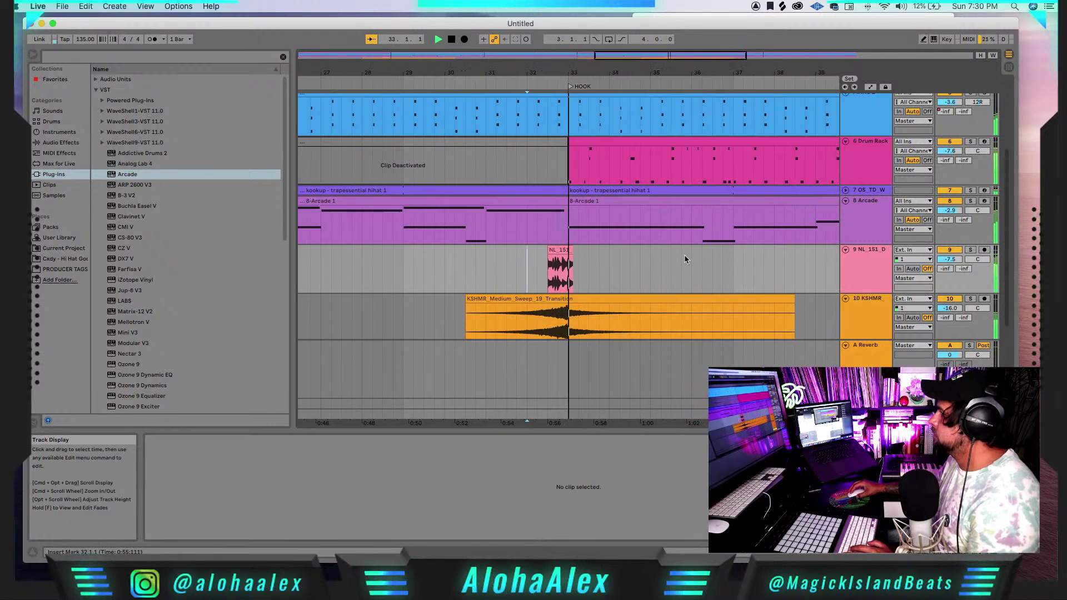
pyautogui.press('space')
# - Play the original drum fill and sweep at the V1 marker to compare it with the hook transition
pyautogui.moveTo(380, 72); pyautogui.dragTo(461, 55)
pyautogui.hscroll(-10, 464, 211)
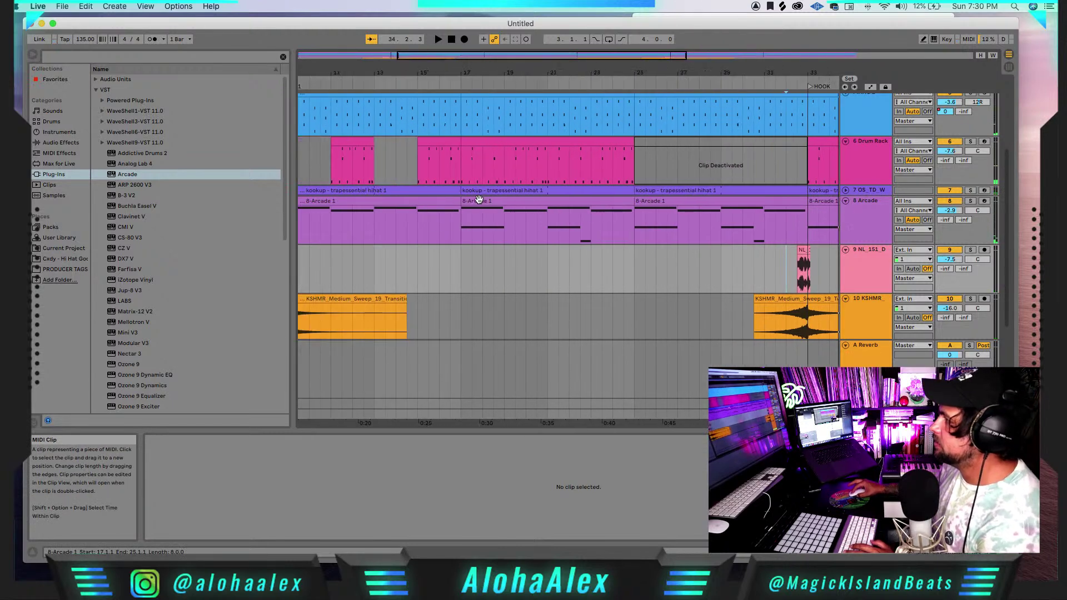
pyautogui.click(370, 252)
pyautogui.press('space')
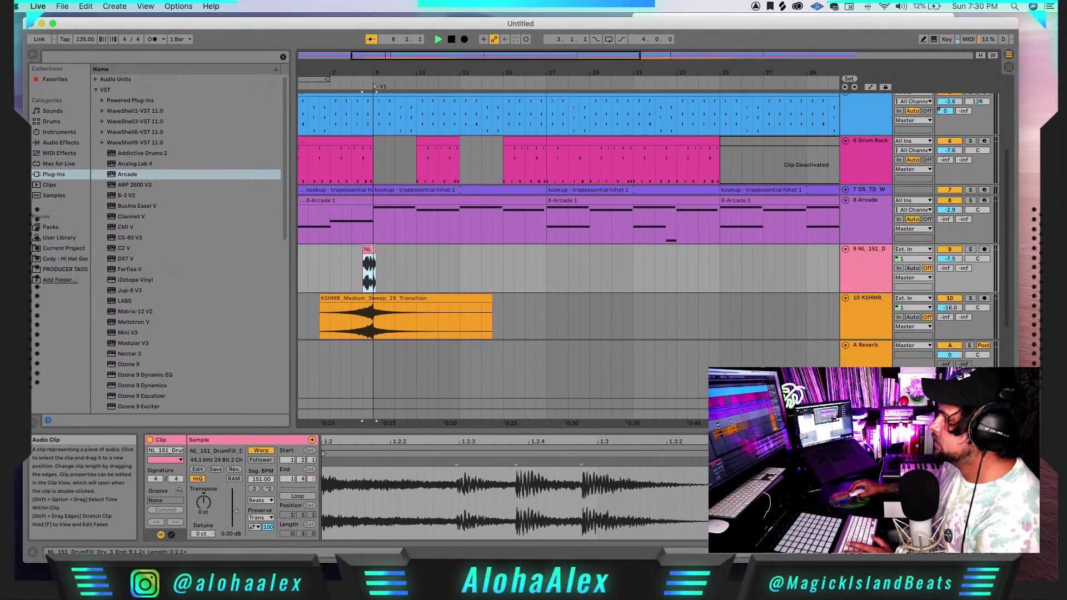
pyautogui.hscroll(-3, 375, 250)
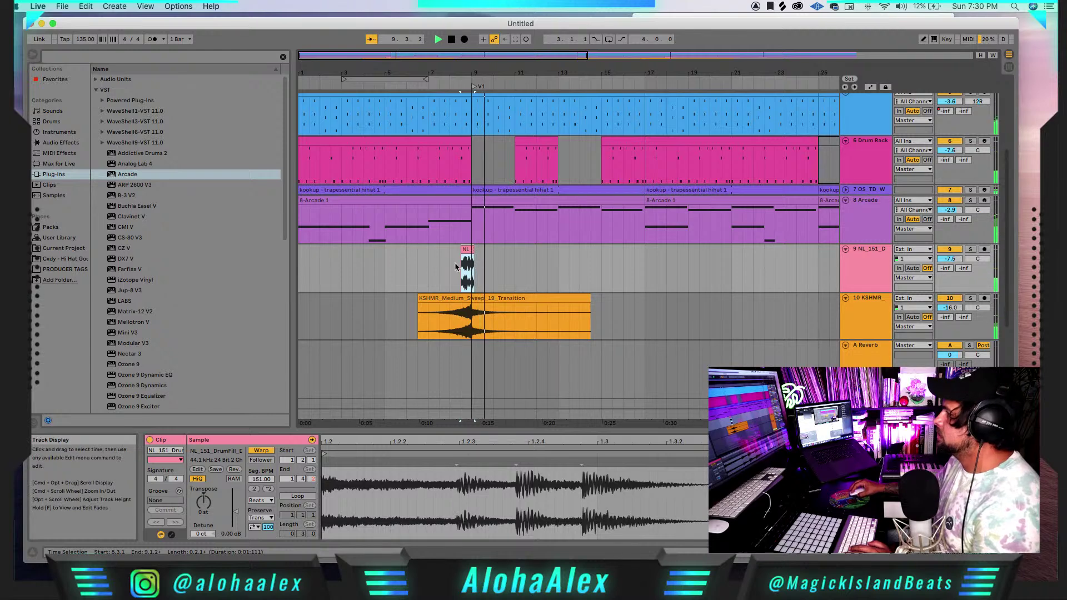
# - Examine all tracks across the verse and hook while the arrangement plays
pyautogui.moveTo(489, 71); pyautogui.dragTo(484, 53)
pyautogui.scroll(3, 538, 226)
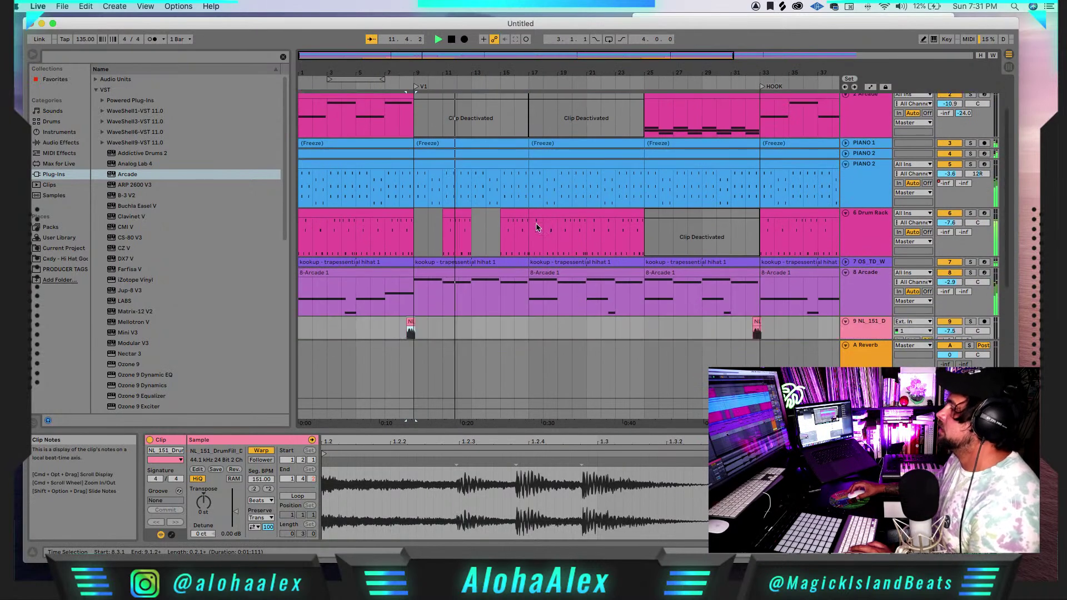
pyautogui.scroll(-6, 538, 225)
pyautogui.hscroll(1, 567, 228)
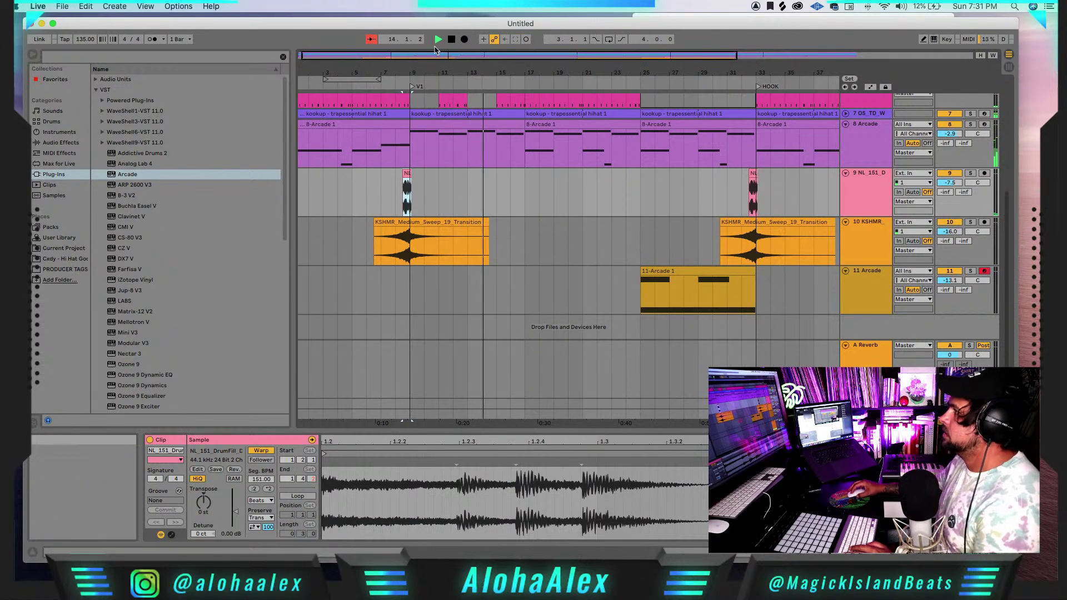
pyautogui.moveTo(434, 55); pyautogui.dragTo(455, 55)
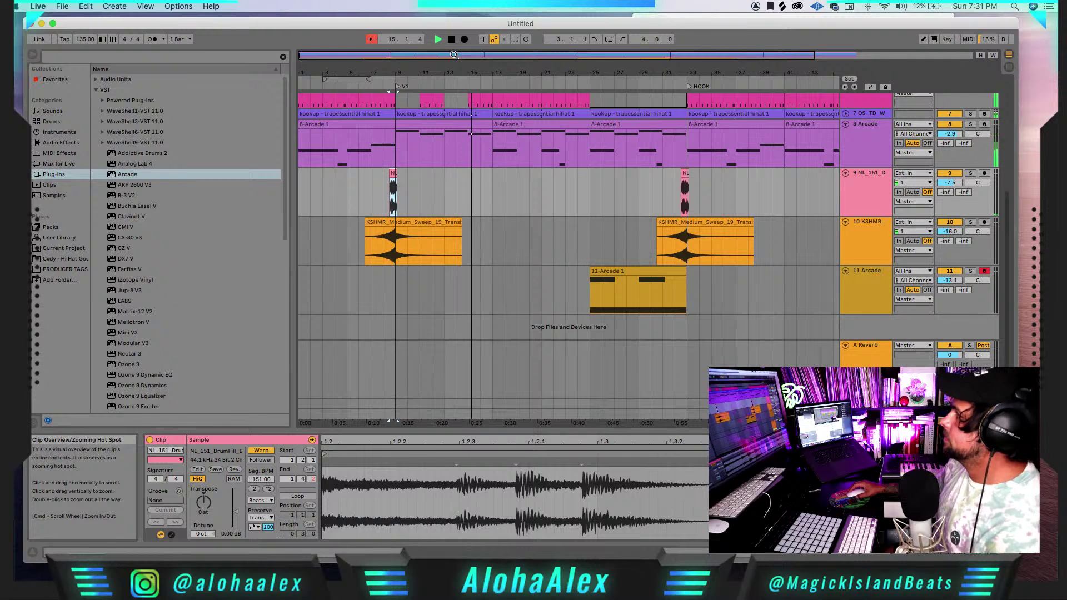
pyautogui.scroll(5, 490, 173)
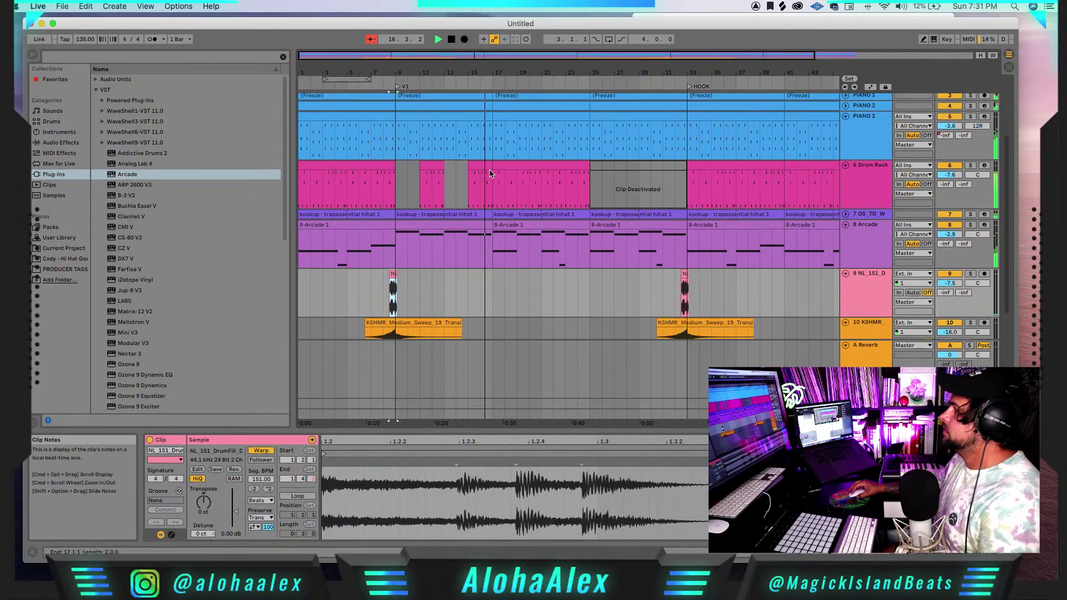
pyautogui.scroll(3, 489, 174)
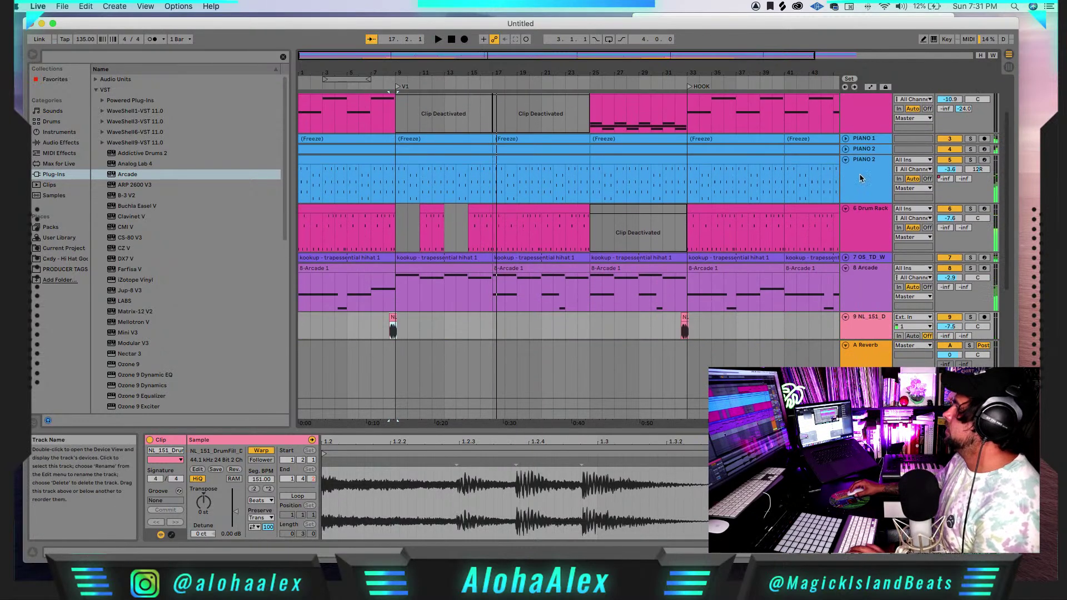
# - Fold track 5 PIANO 2 and duplicate it
pyautogui.click(846, 159)
pyautogui.click(861, 160)
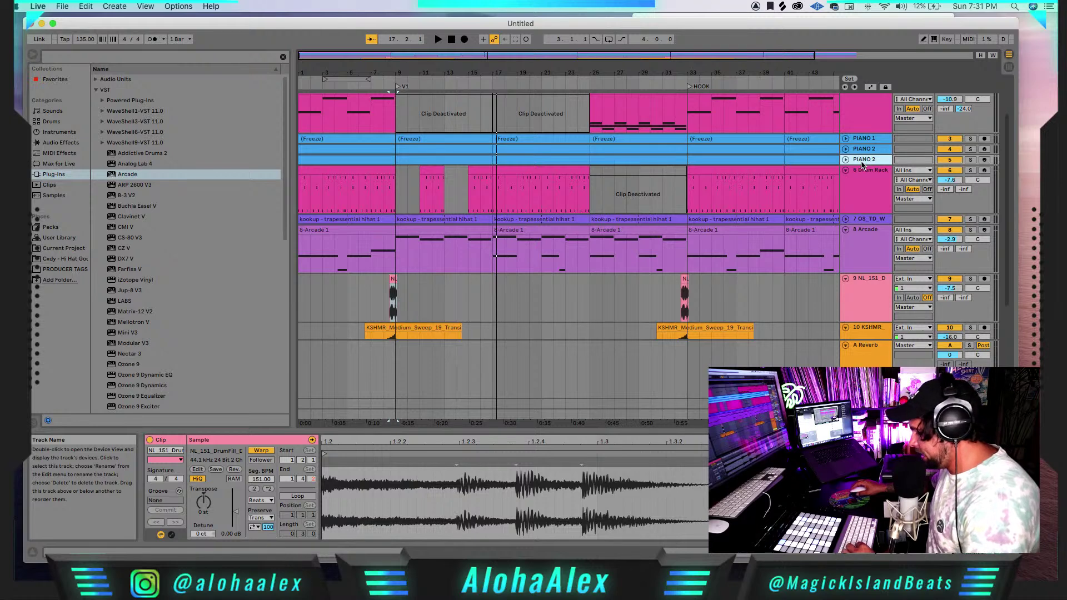
pyautogui.press('super+d')
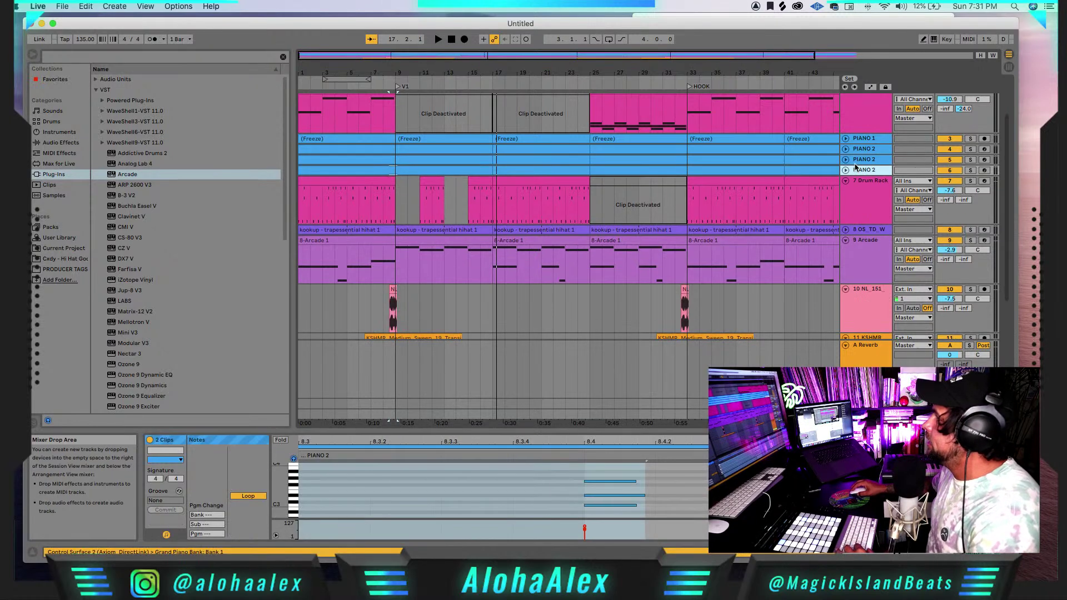
# - Delete the two clips spanning bars 9 to 25 on the duplicated PIANO 2 track 6
pyautogui.click(525, 174)
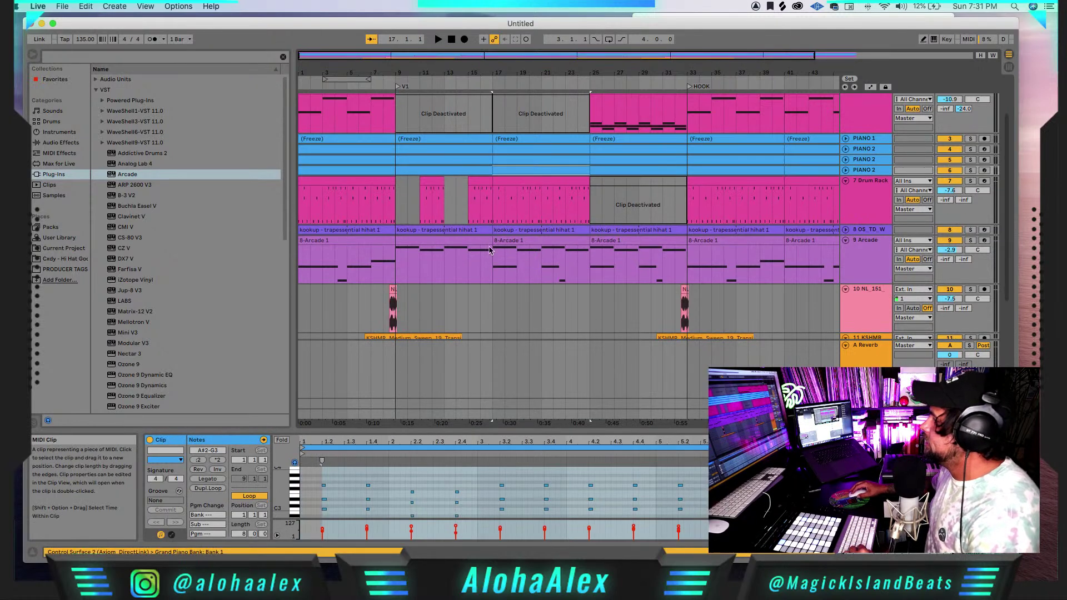
pyautogui.scroll(1, 423, 178)
pyautogui.click(467, 185)
pyautogui.click(518, 185)
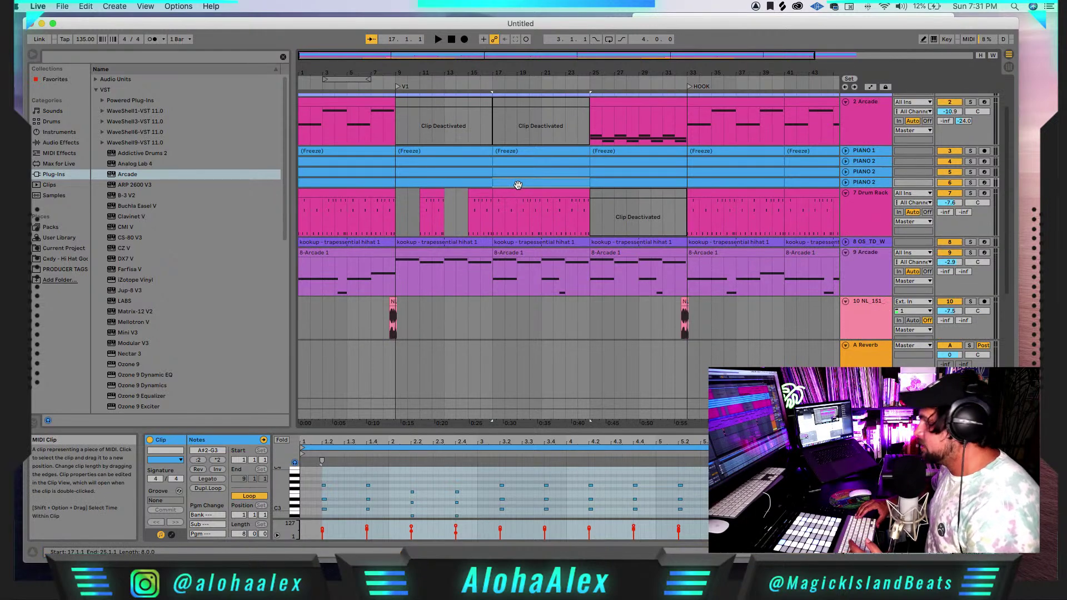
pyautogui.moveTo(517, 185); pyautogui.dragTo(476, 181)
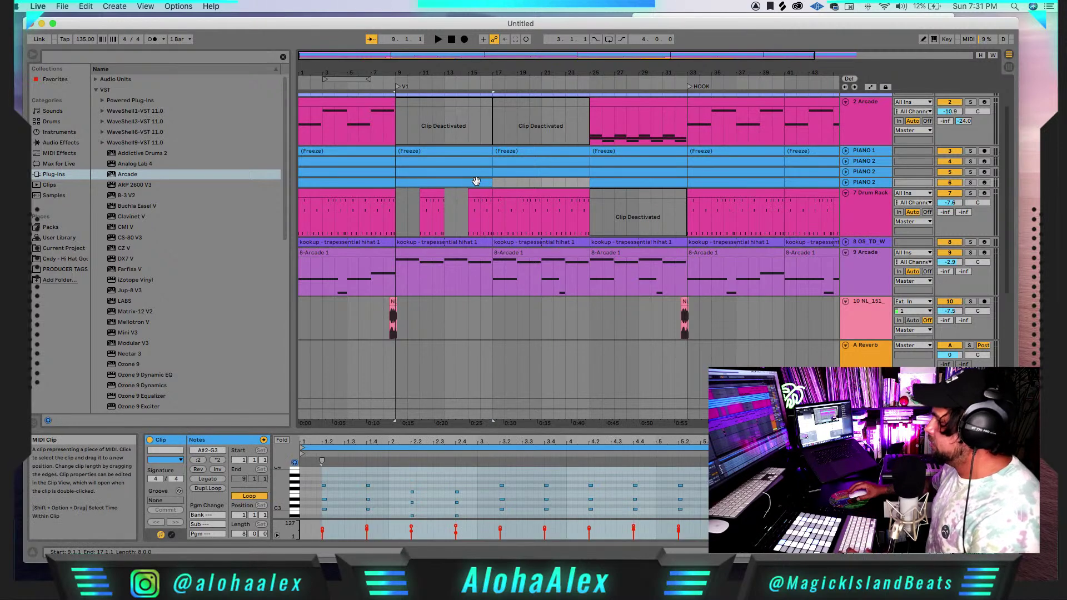
pyautogui.press('Delete')
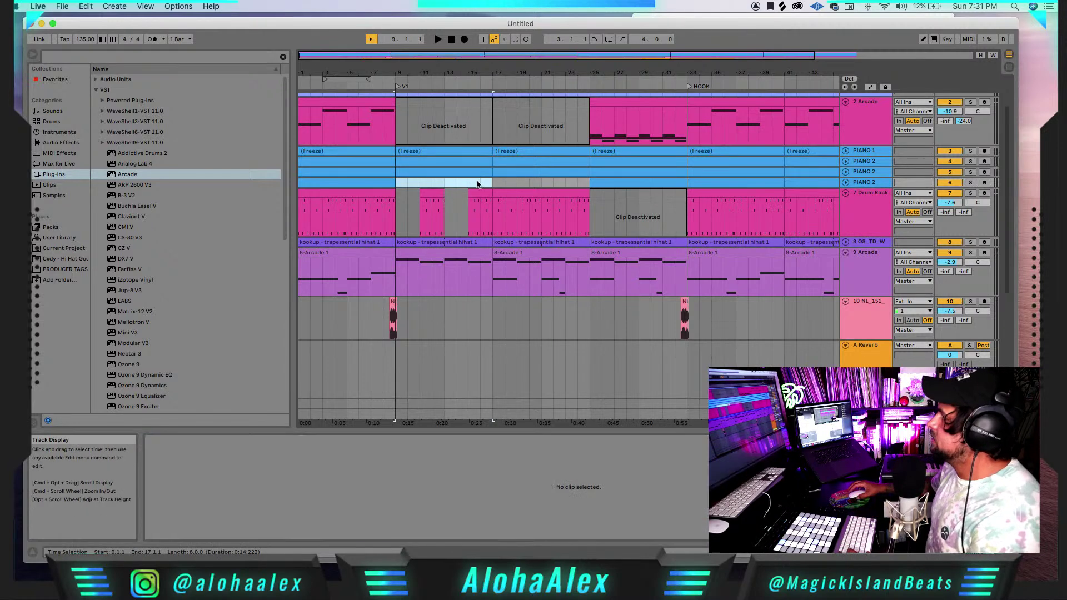
# - Unfold the duplicated PIANO 2 track and rename it "organ"
pyautogui.click(846, 182)
pyautogui.click(866, 186)
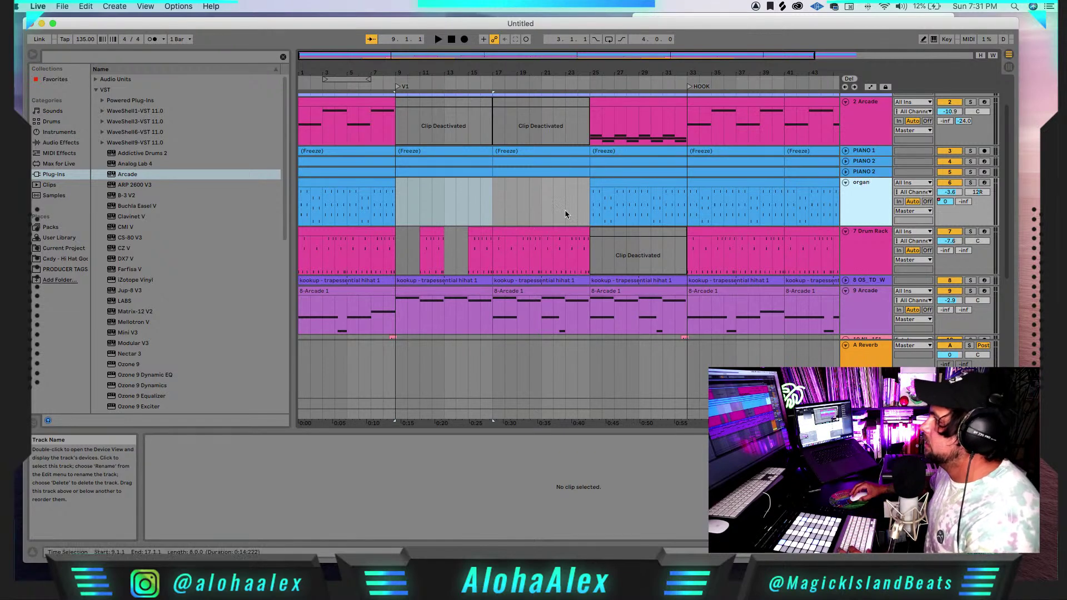
# - Open the first organ clip's notes for editing, solo the organ track and play it
pyautogui.click(363, 188)
pyautogui.moveTo(332, 445); pyautogui.dragTo(383, 477)
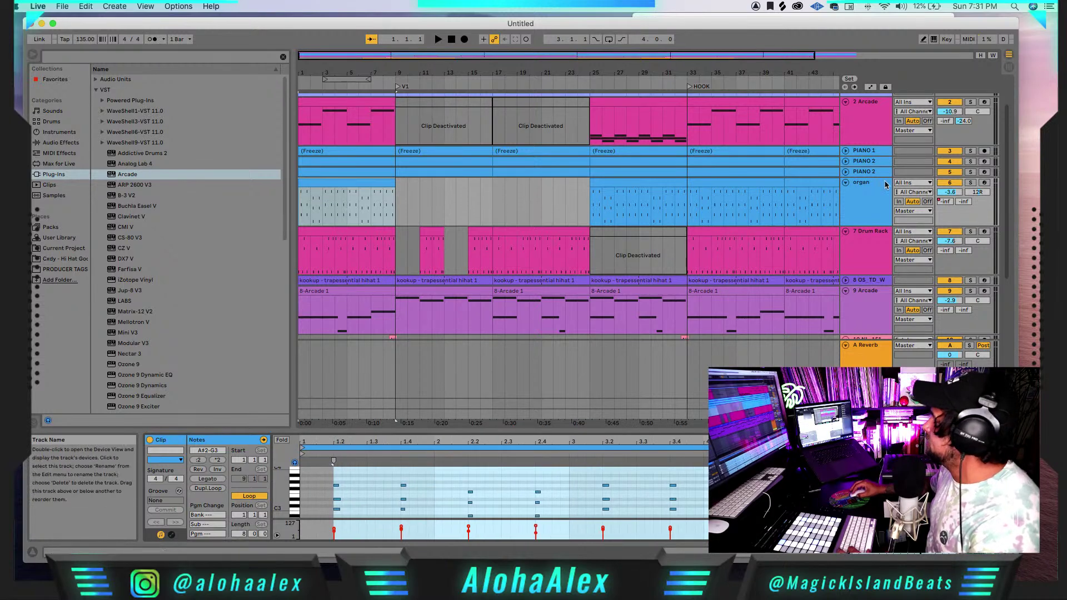
pyautogui.click(970, 182)
pyautogui.press('space')
# - Shift the first chord of the organ clip earlier to 1.1.3 and play it with the metronome turned on
pyautogui.moveTo(327, 477); pyautogui.dragTo(343, 509)
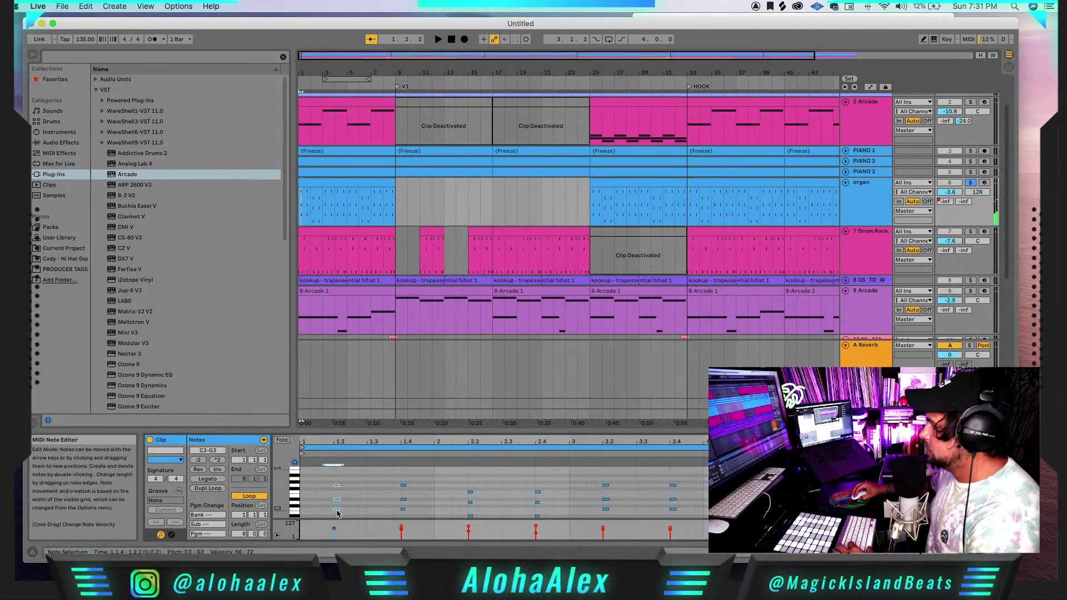
pyautogui.moveTo(328, 510); pyautogui.dragTo(321, 512)
pyautogui.click(153, 40)
pyautogui.press('space')
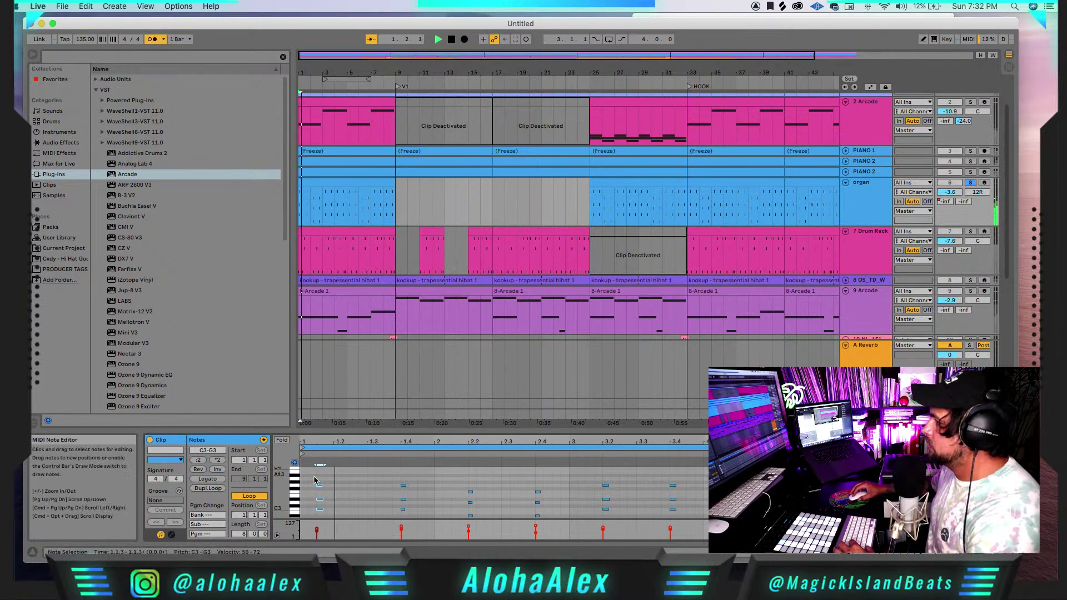
pyautogui.moveTo(319, 485); pyautogui.dragTo(319, 486)
pyautogui.press('space')
# - Shift the second chord of the organ clip earlier to 1.2.3 and play the result
pyautogui.moveTo(395, 479); pyautogui.dragTo(407, 518)
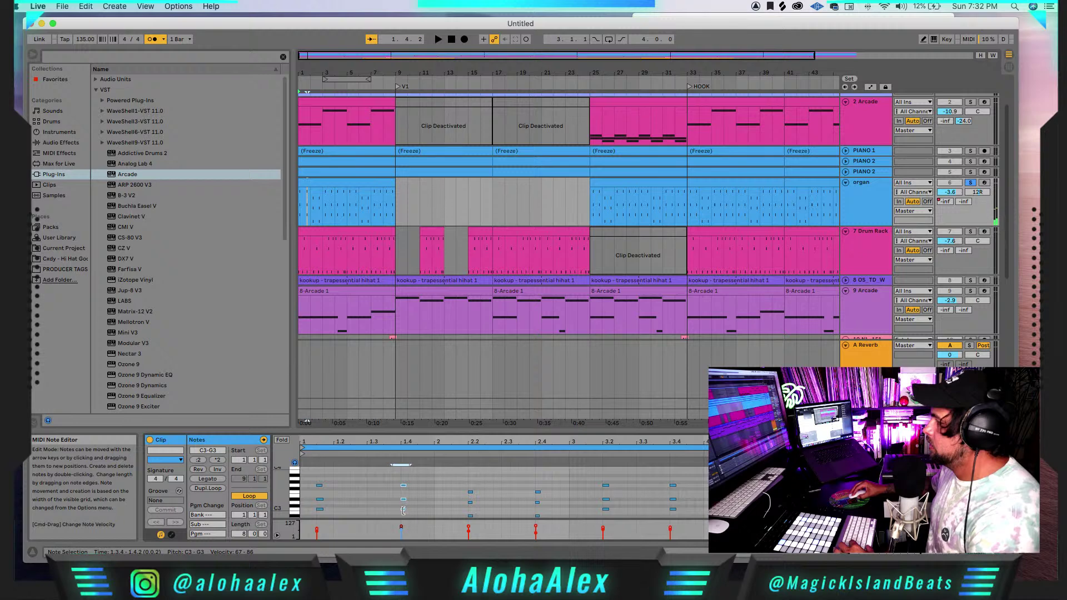
pyautogui.moveTo(397, 512); pyautogui.dragTo(374, 510)
pyautogui.press('space')
pyautogui.press('space')
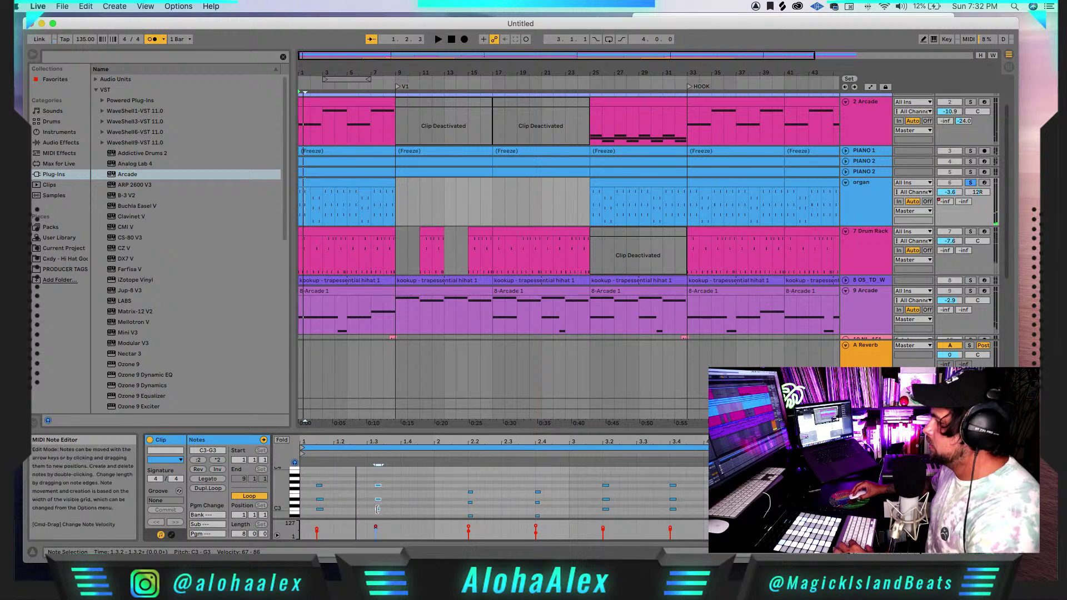
pyautogui.press('space')
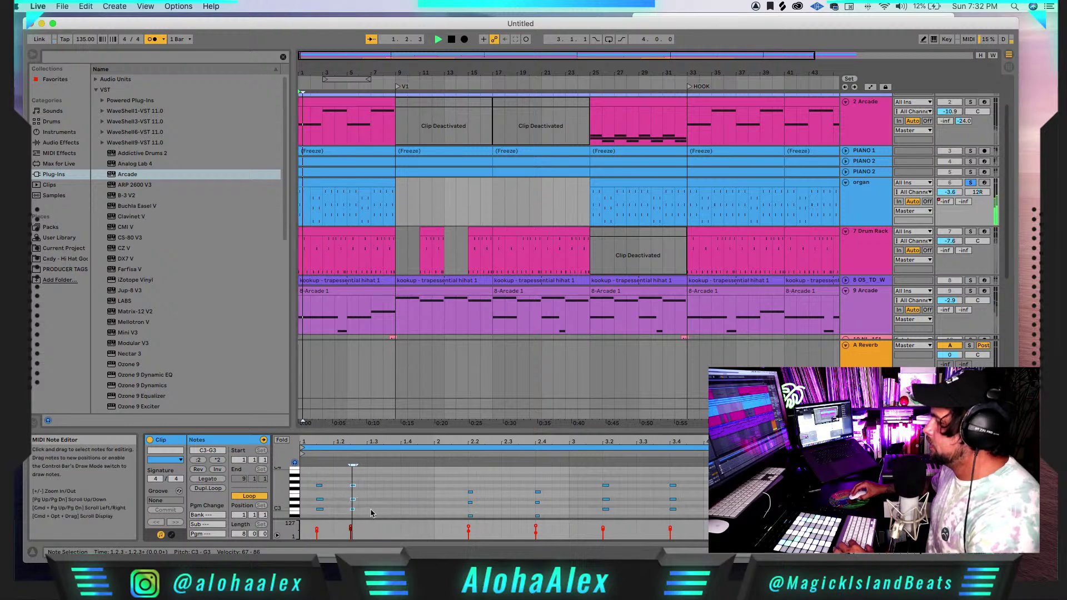
# - Shift the second chord of the organ clip one grid step earlier to 1.2.2 and play it
pyautogui.moveTo(344, 445); pyautogui.dragTo(351, 490)
pyautogui.press('space')
pyautogui.click(371, 486)
pyautogui.click(374, 491)
pyautogui.press('space')
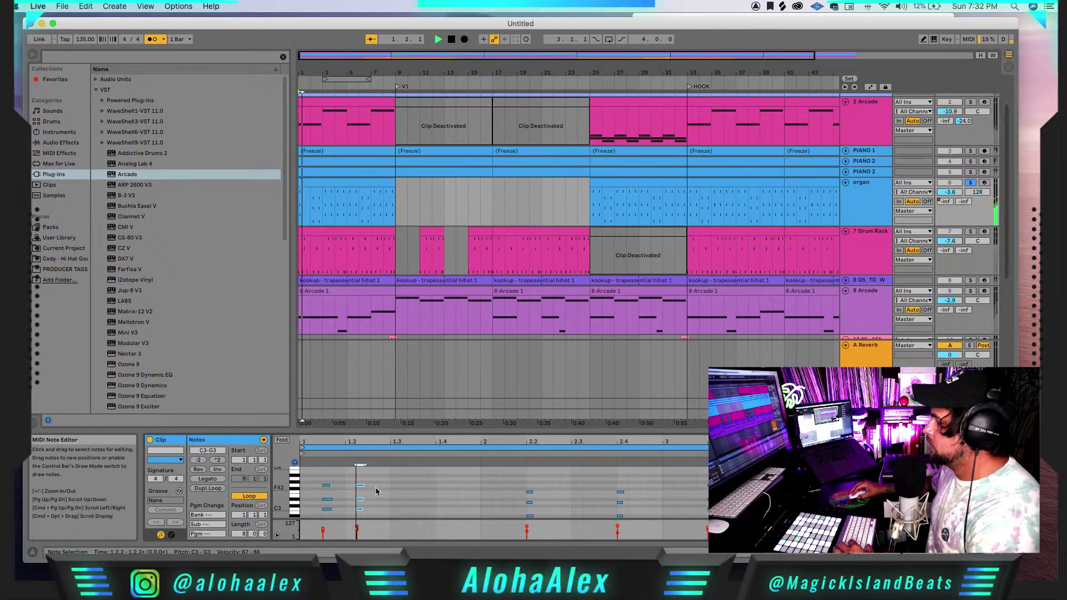
# - Shift the first organ chord earlier to 1.1.2 and play it with PIANO 2 soloed alongside the organ
pyautogui.moveTo(321, 478); pyautogui.dragTo(333, 513)
pyautogui.press('space')
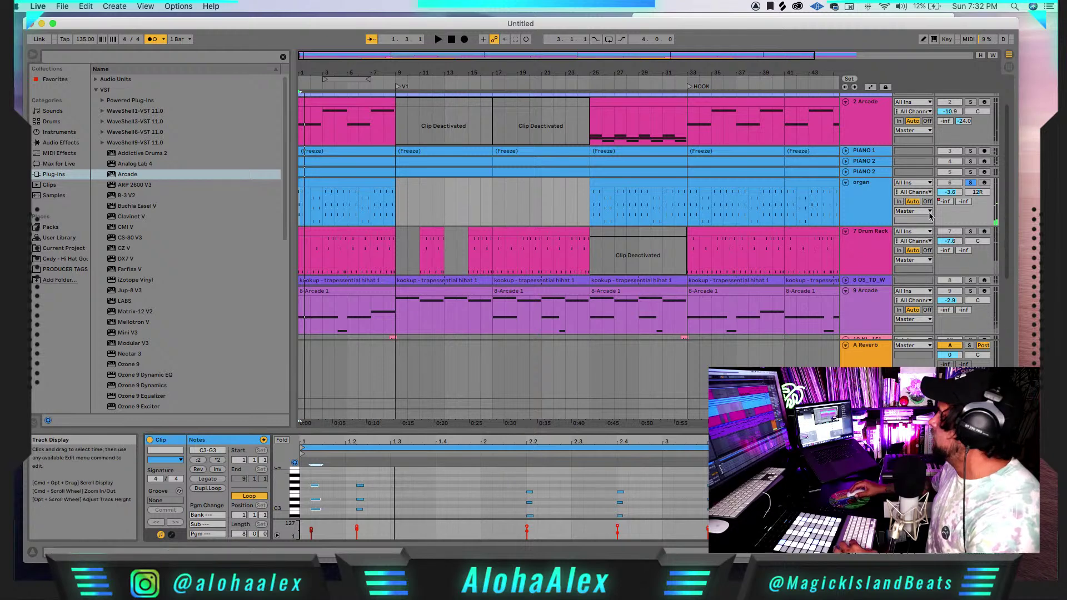
pyautogui.press('space')
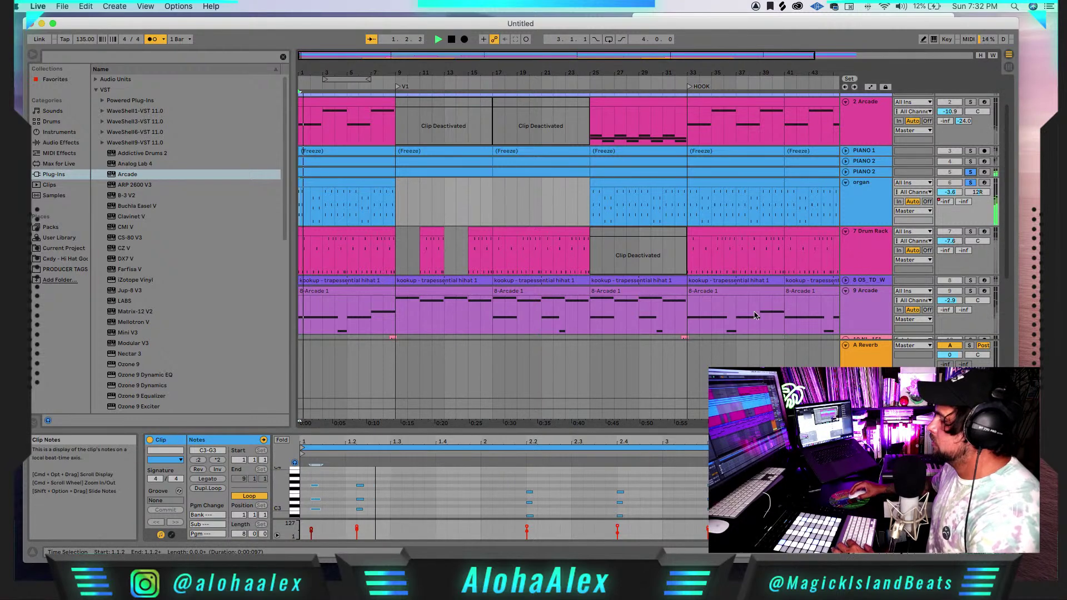
pyautogui.click(331, 479)
pyautogui.press('space')
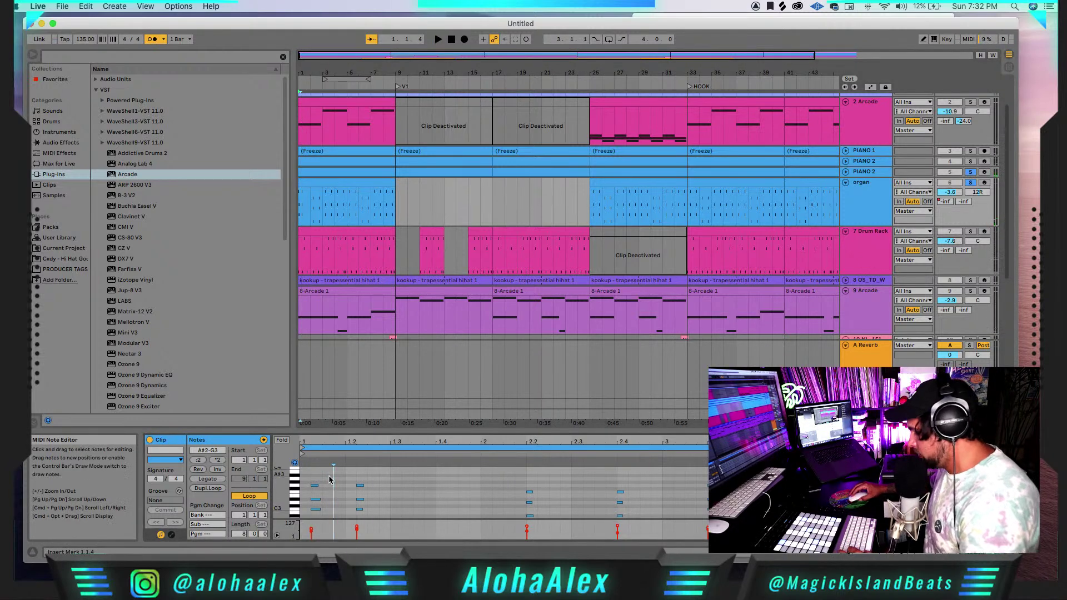
# - Transpose all notes in the organ clip down one semitone and play them
pyautogui.press('super+a')
pyautogui.press('Down')
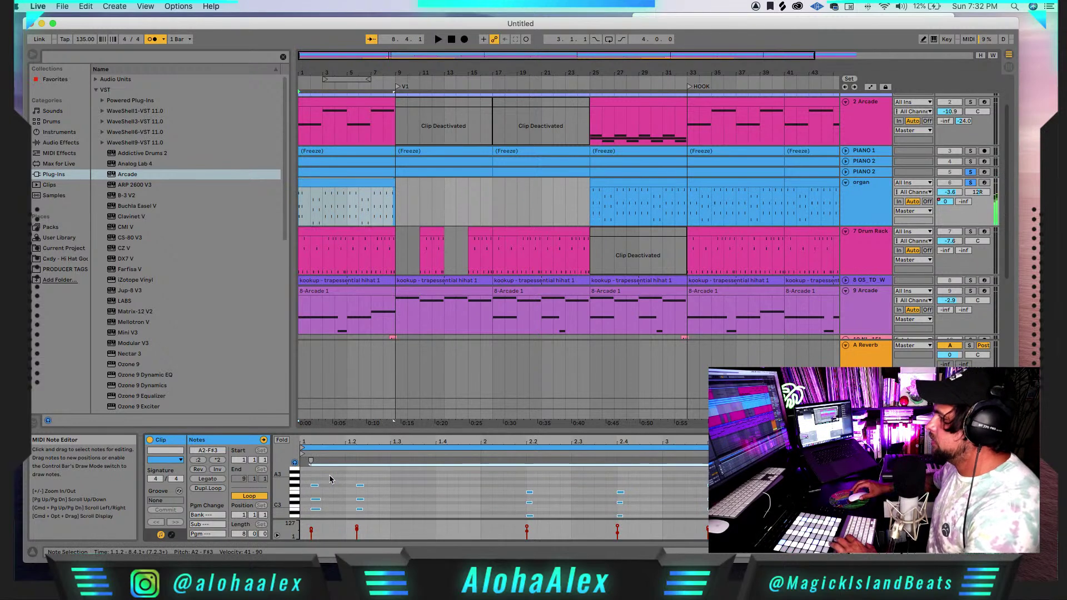
pyautogui.press('space')
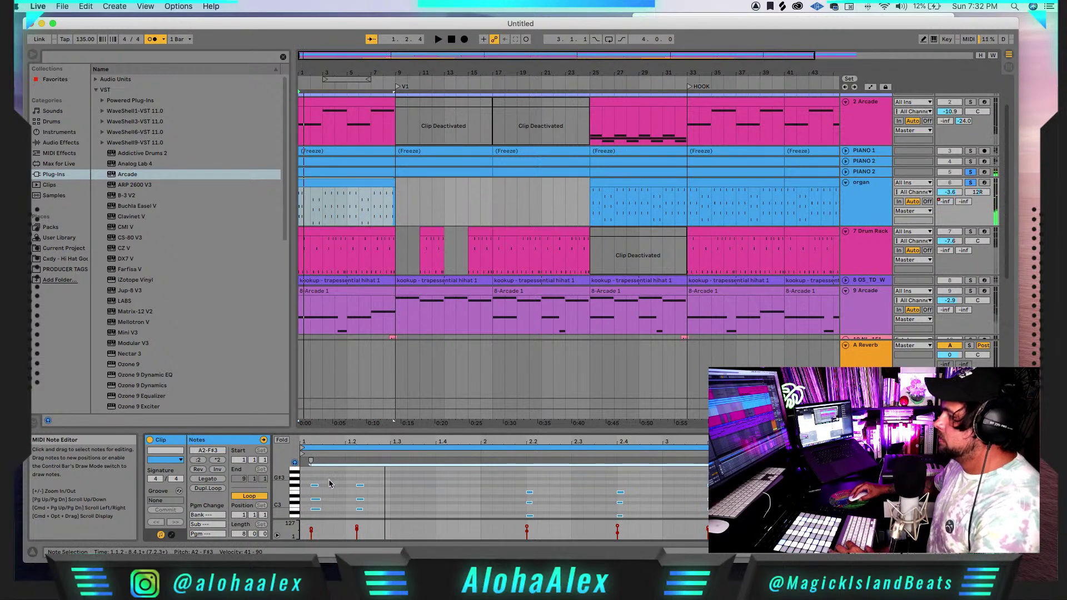
# - Place the first organ chord at 1.1.3 and the second at 1.2.3, playing the clip to check the timing
pyautogui.click(331, 479)
pyautogui.press('space')
pyautogui.moveTo(312, 504); pyautogui.dragTo(363, 515)
pyautogui.press('space')
pyautogui.press('space')
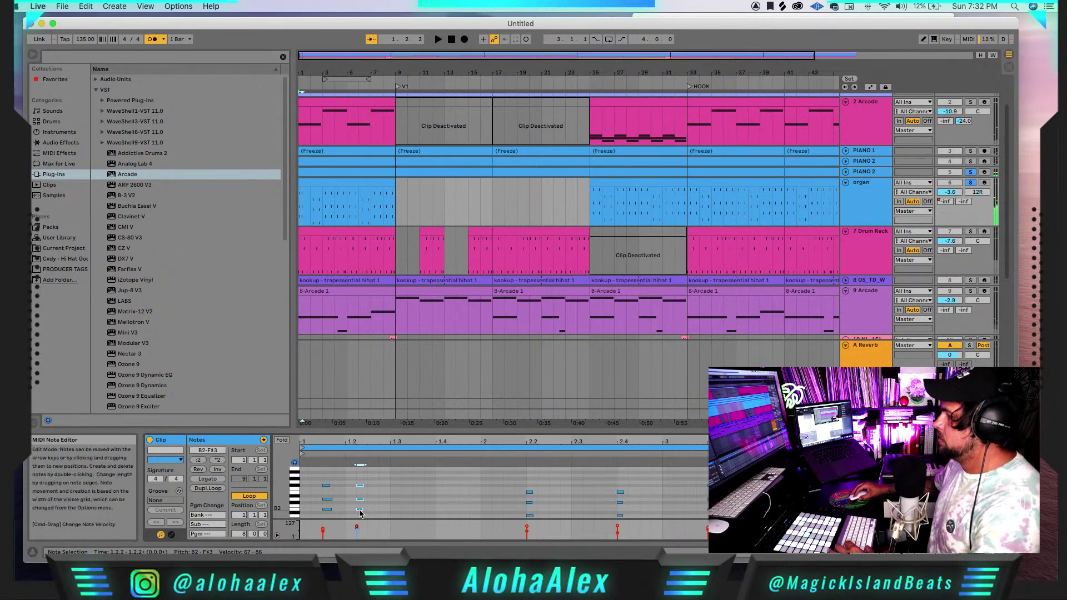
pyautogui.press('space')
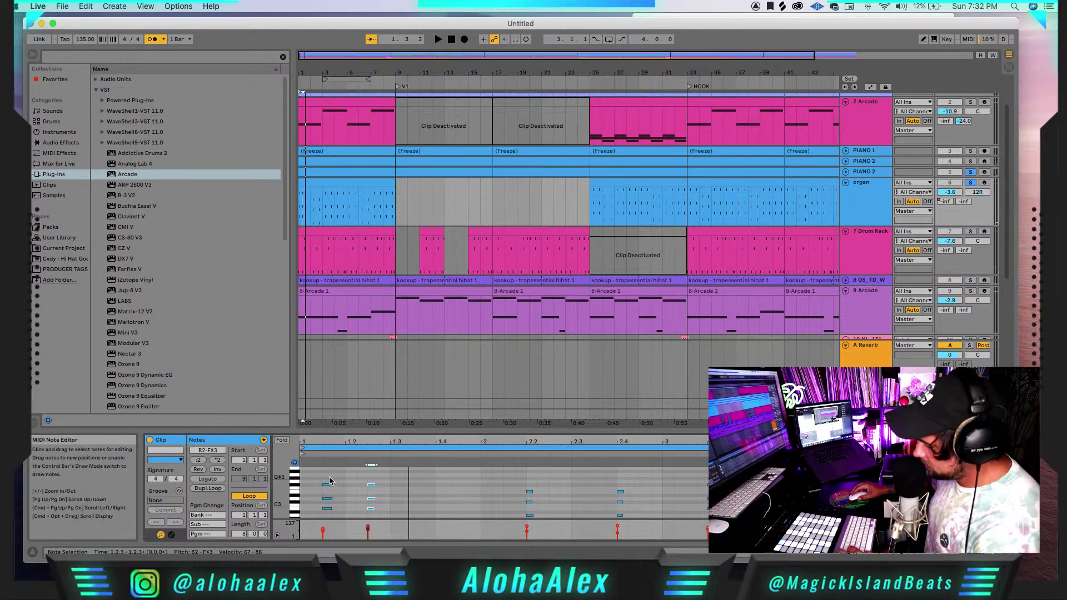
# - Transpose all notes in the organ clip up one semitone, then down one octave, while listening
pyautogui.press('super+a')
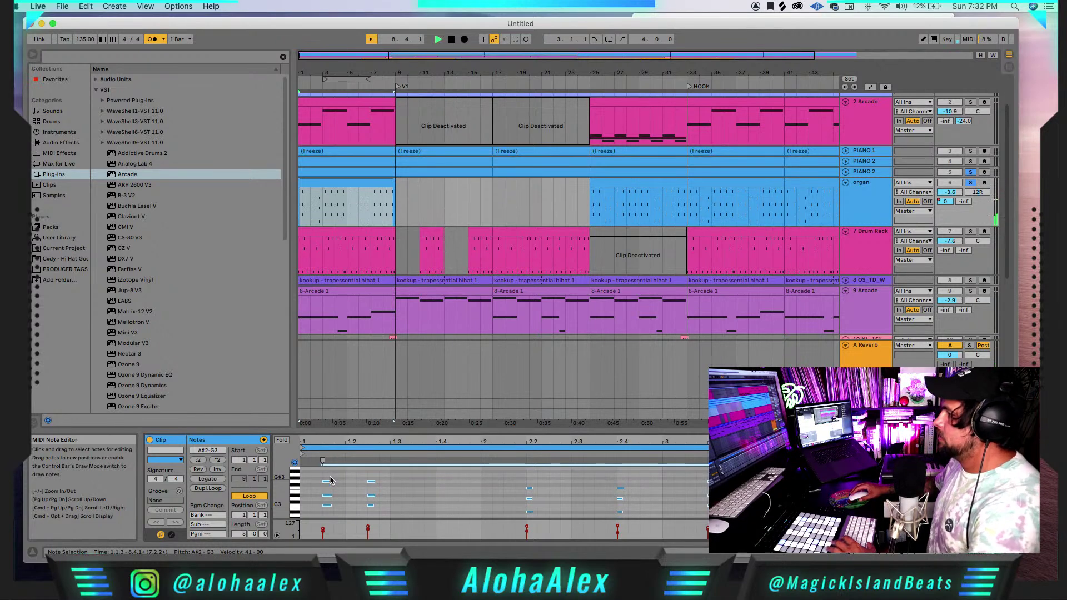
pyautogui.press('space')
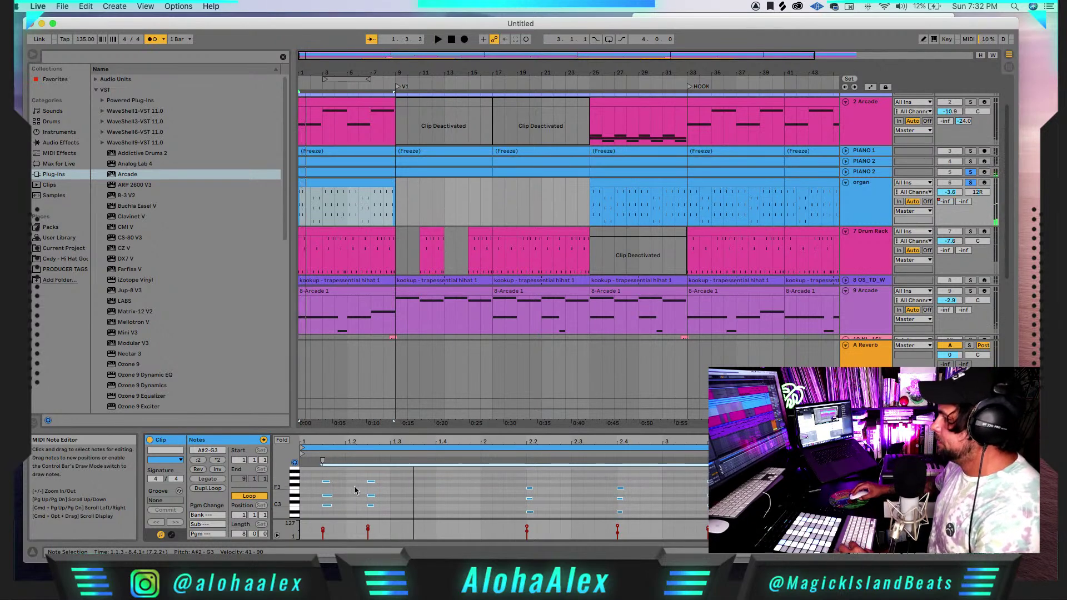
pyautogui.hotkey('shift', 'Down')
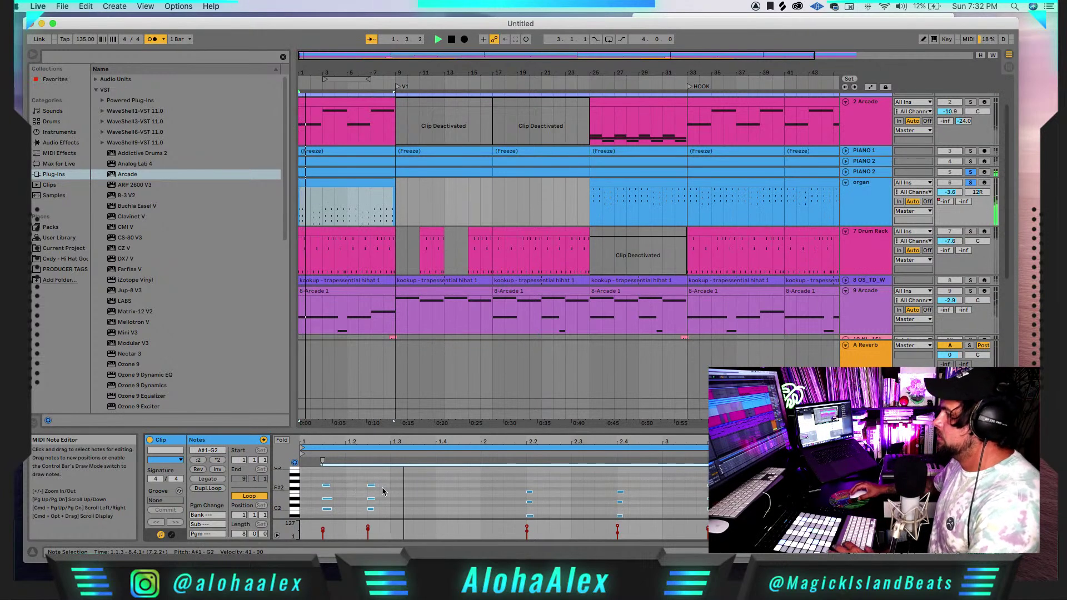
# - Copy the first two organ chords to 1.3.3 and 1.4.3 and play the bar
pyautogui.moveTo(392, 479); pyautogui.dragTo(413, 510)
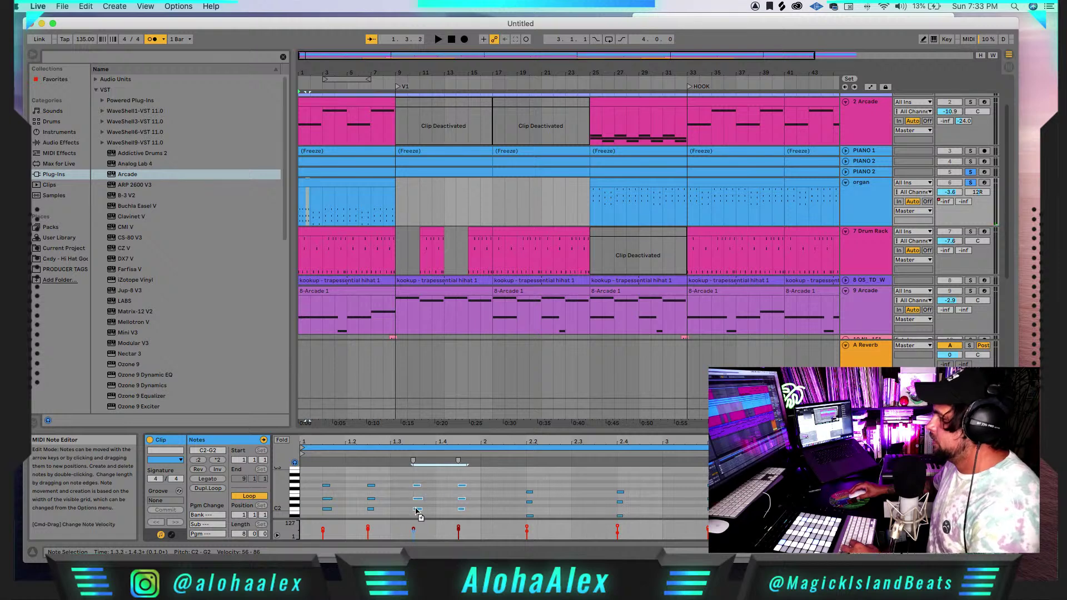
pyautogui.press('space')
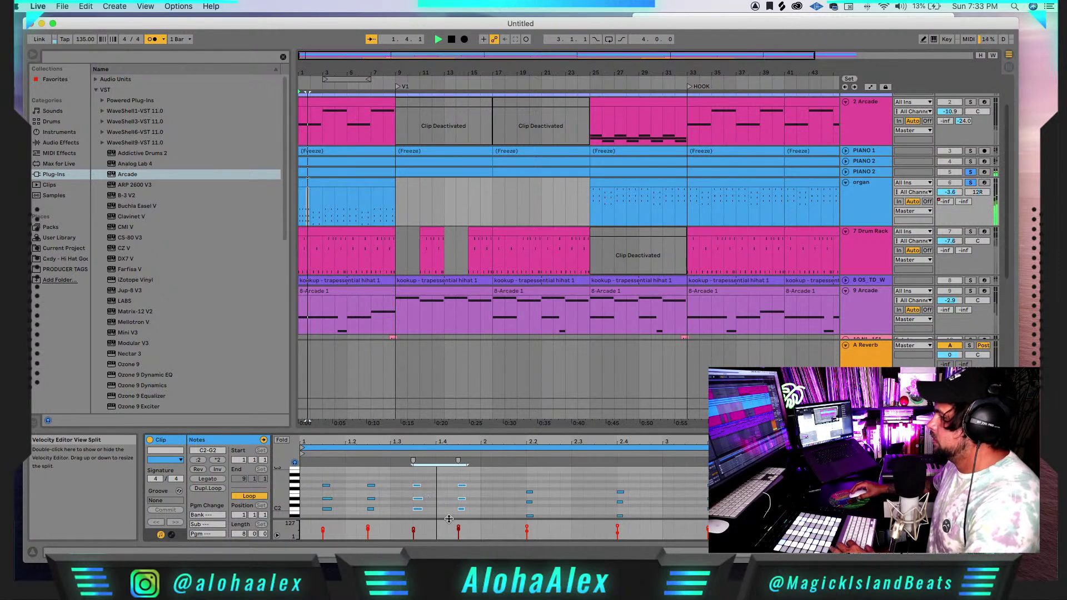
pyautogui.press('space')
# - Shorten the notes of all four chords in the organ clip's first bar and play them
pyautogui.moveTo(314, 471); pyautogui.dragTo(470, 525)
pyautogui.moveTo(466, 490); pyautogui.dragTo(464, 485)
pyautogui.click(473, 498)
pyautogui.press('space')
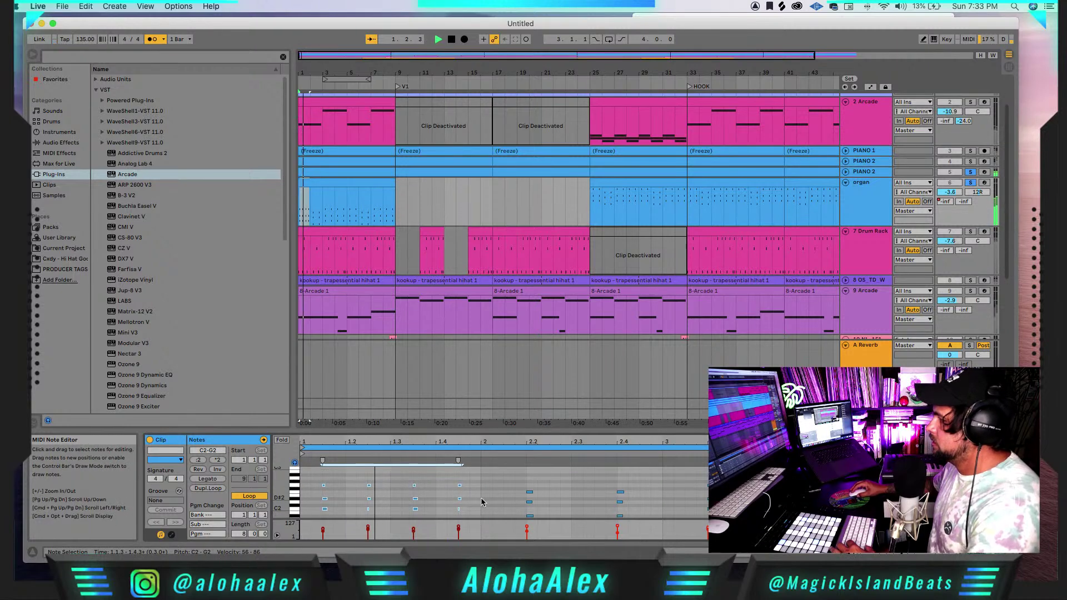
# - Move the first chord of the organ clip's second bar earlier to 2.1.3 and play it
pyautogui.hscroll(3, 490, 502)
pyautogui.press('space')
pyautogui.scroll(-1, 492, 502)
pyautogui.moveTo(484, 470); pyautogui.dragTo(498, 512)
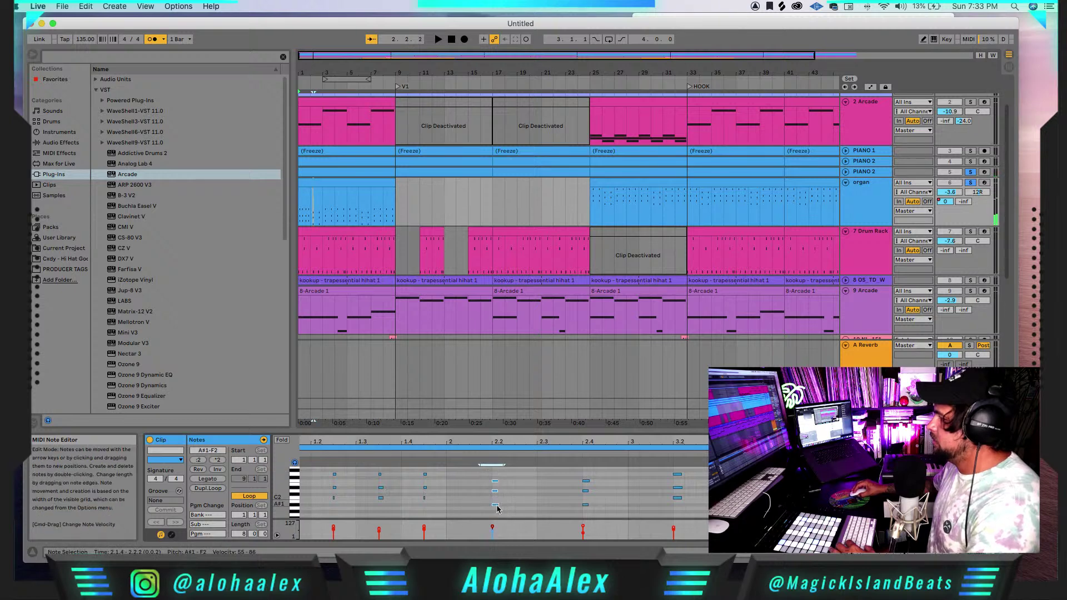
pyautogui.press('space')
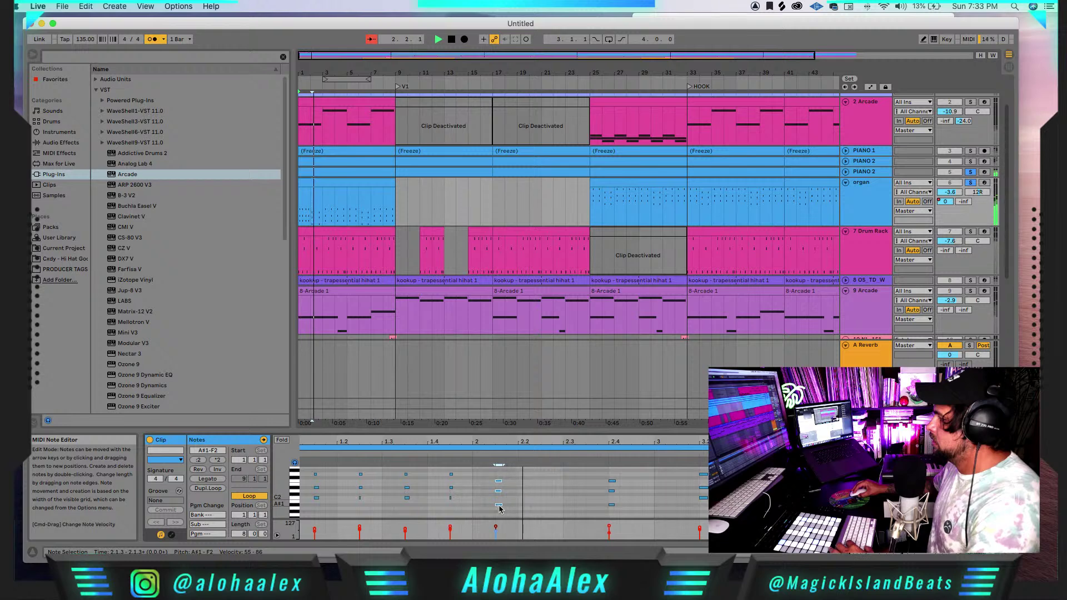
pyautogui.press('space')
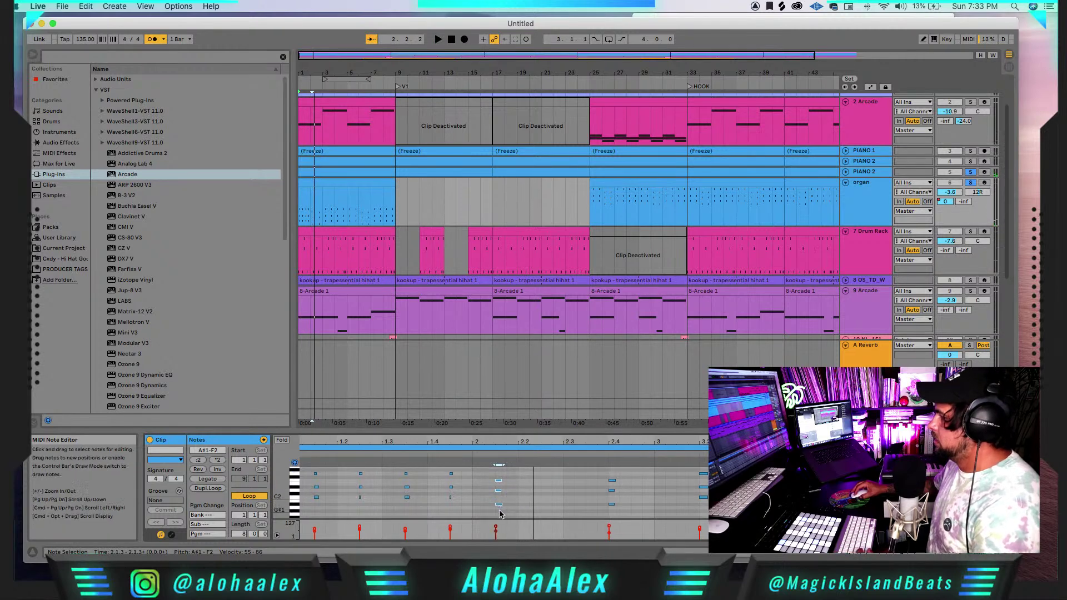
# - Copy the organ chord at 2.1.3 to 2.2.3 and play the clip
pyautogui.press('z')
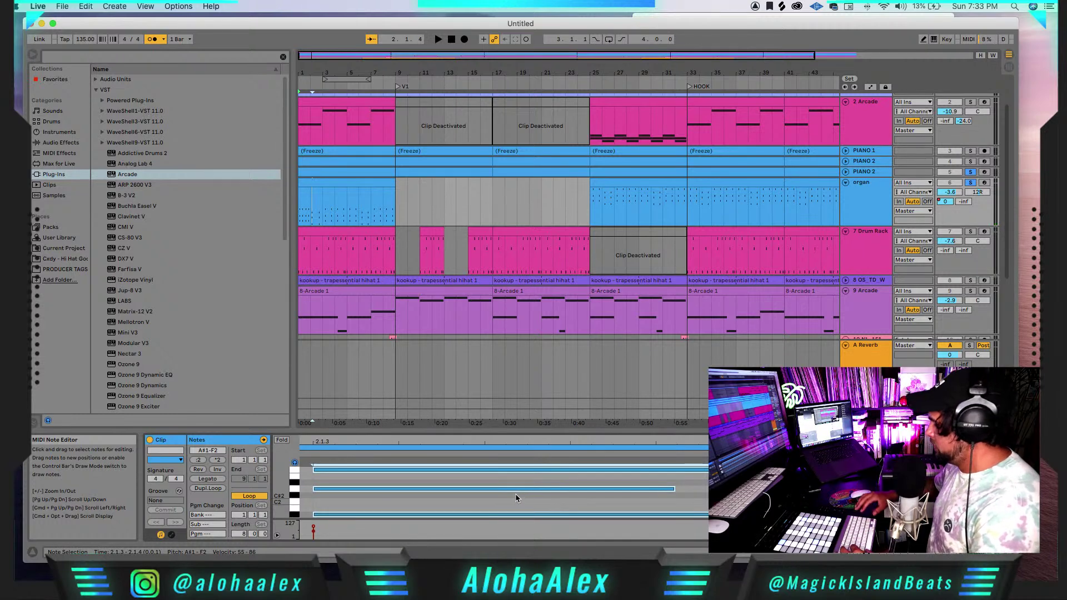
pyautogui.moveTo(475, 439); pyautogui.dragTo(478, 429)
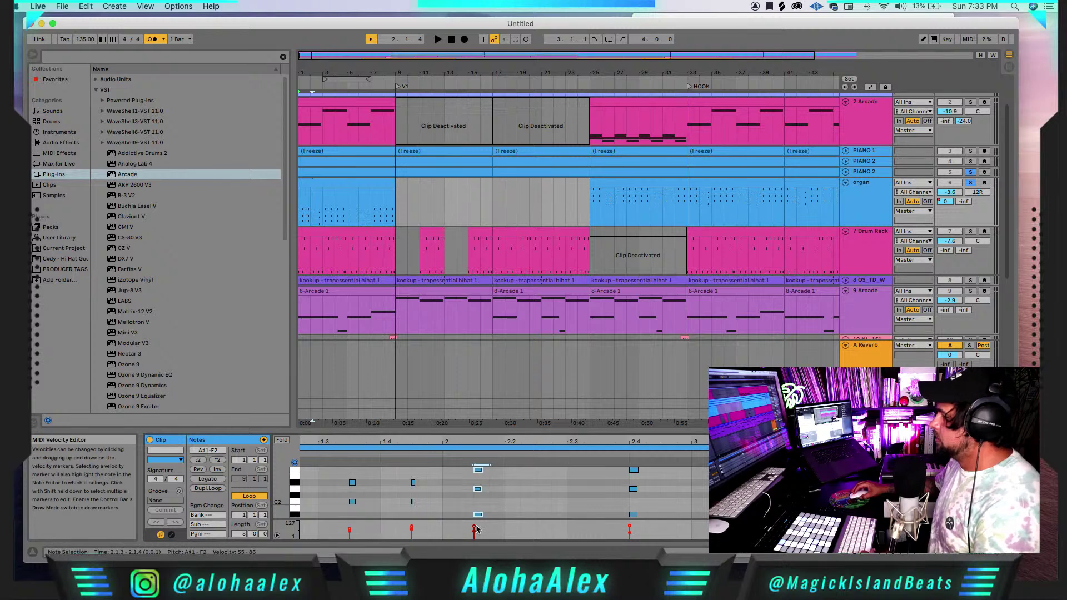
pyautogui.moveTo(504, 517); pyautogui.dragTo(538, 517)
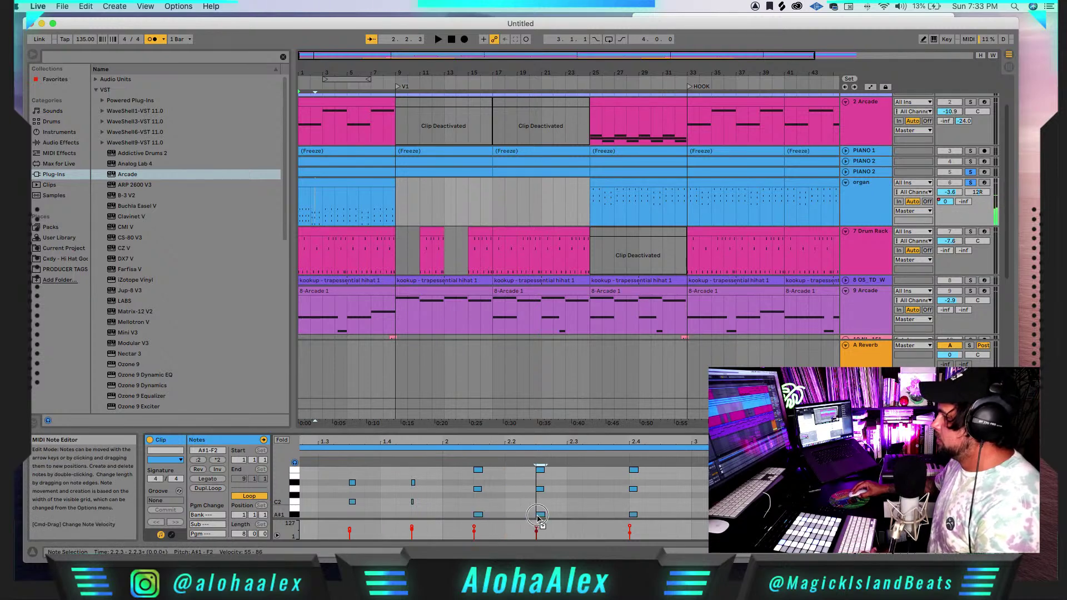
pyautogui.press('space')
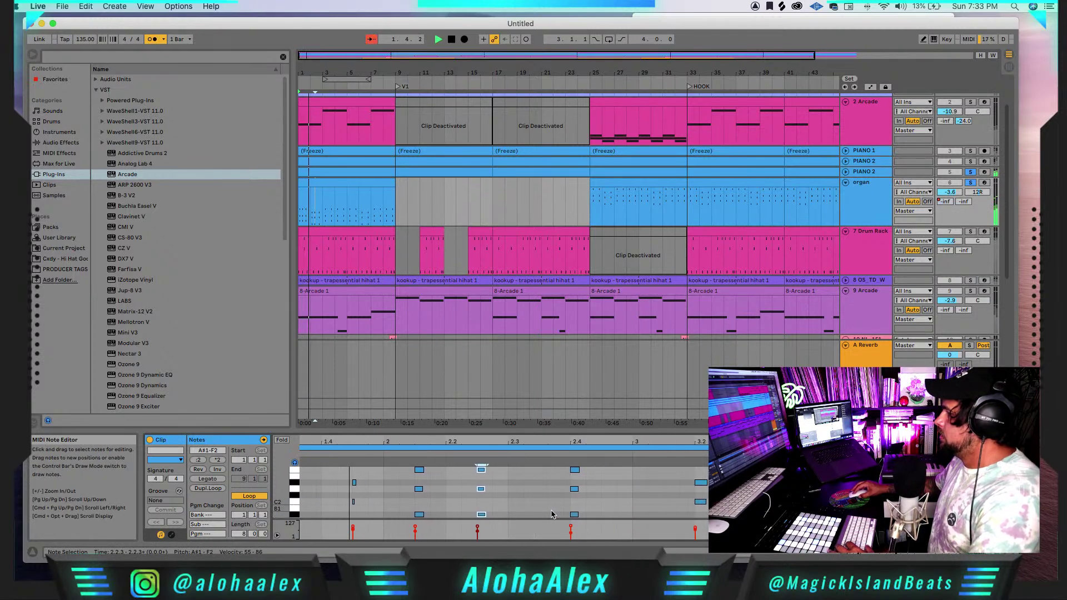
# - Move the last chord of the organ clip's second bar to 2.3.3, copy it to 2.4.3 and play the clip
pyautogui.moveTo(595, 518); pyautogui.dragTo(550, 472)
pyautogui.moveTo(541, 515); pyautogui.dragTo(543, 453)
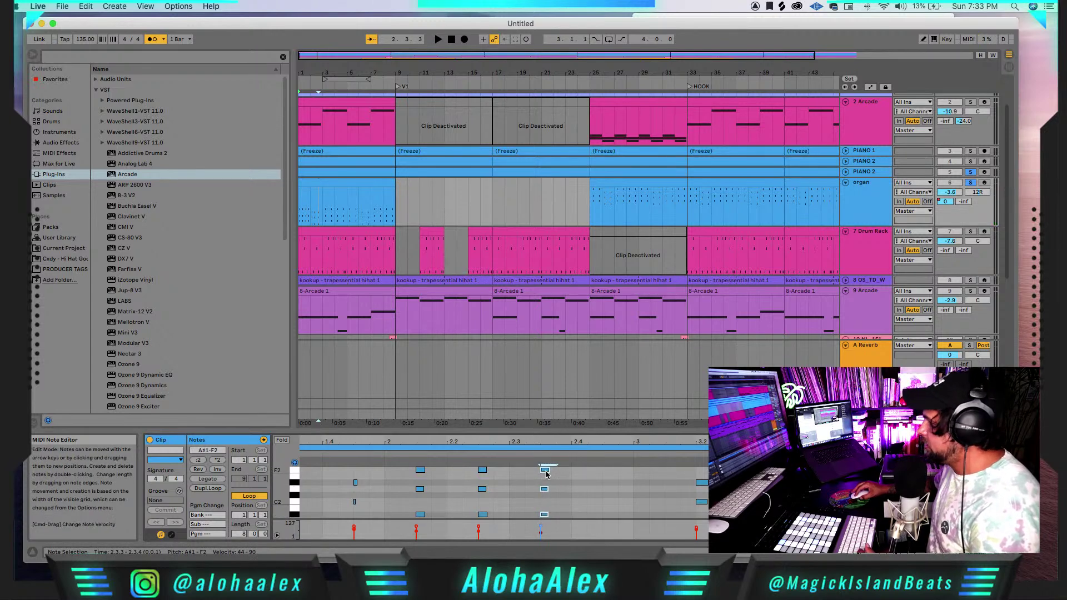
pyautogui.moveTo(561, 472); pyautogui.dragTo(604, 473)
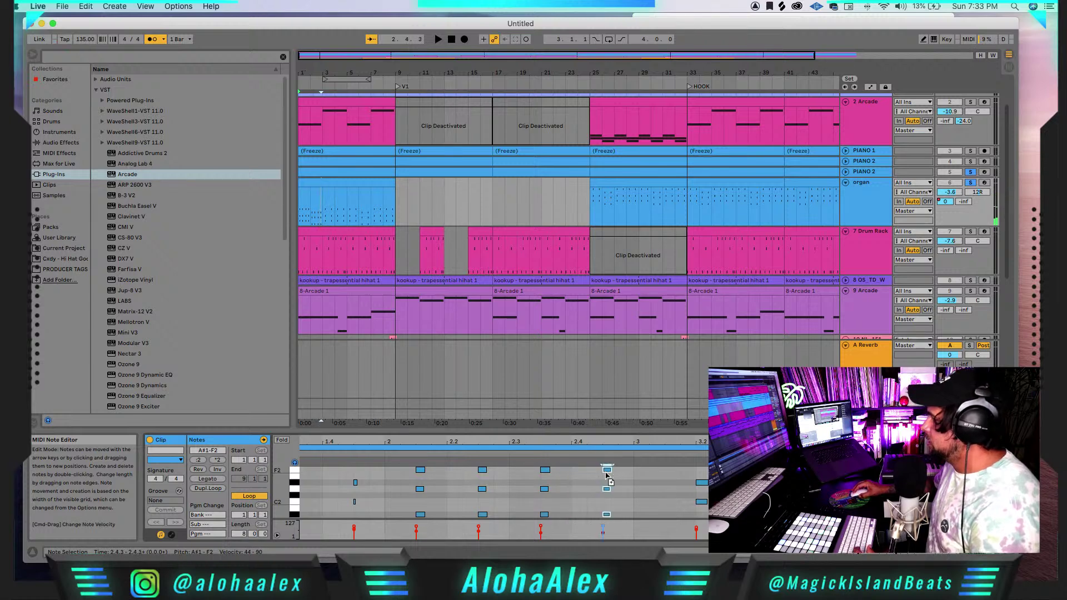
pyautogui.hscroll(-5, 530, 491)
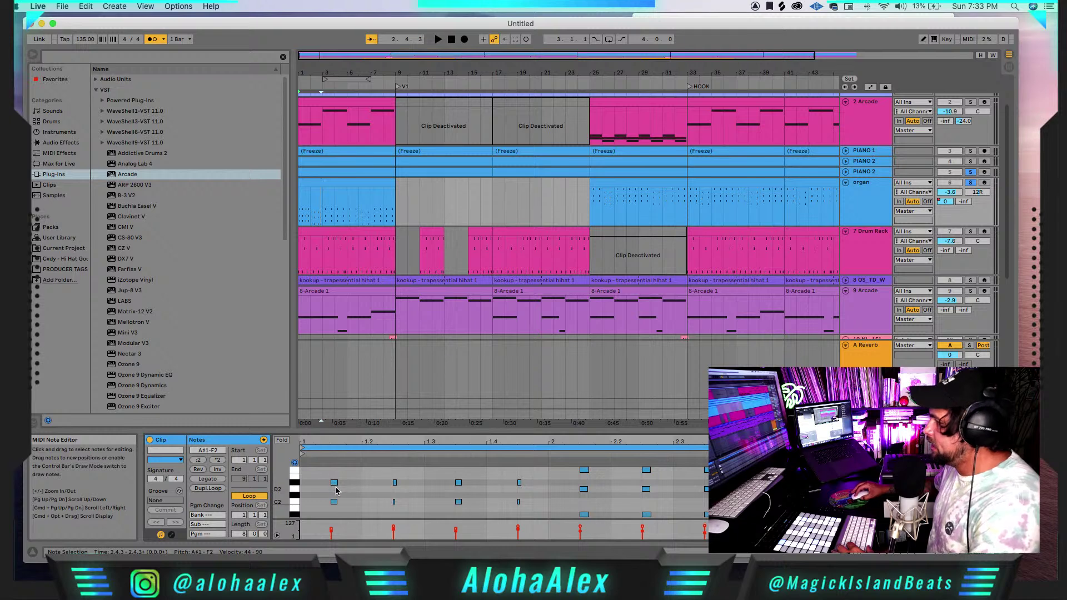
pyautogui.press('space')
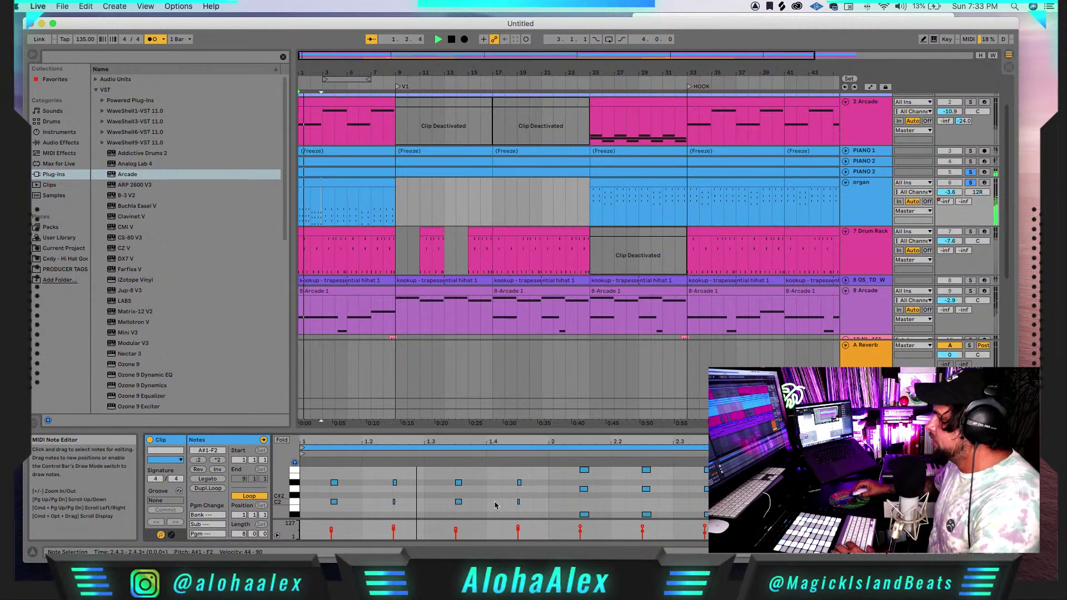
# - Shorten the notes of the four organ chords from 2.1.3 to 2.4.3 and play the clip
pyautogui.hscroll(3, 584, 501)
pyautogui.moveTo(692, 519); pyautogui.dragTo(494, 477)
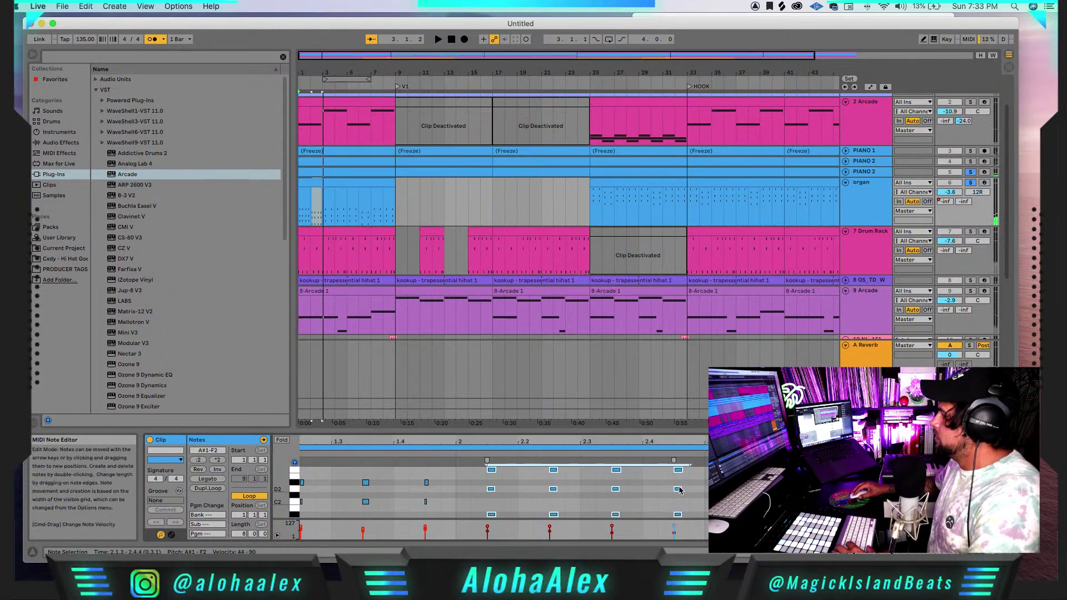
pyautogui.moveTo(681, 491); pyautogui.dragTo(677, 489)
pyautogui.press('space')
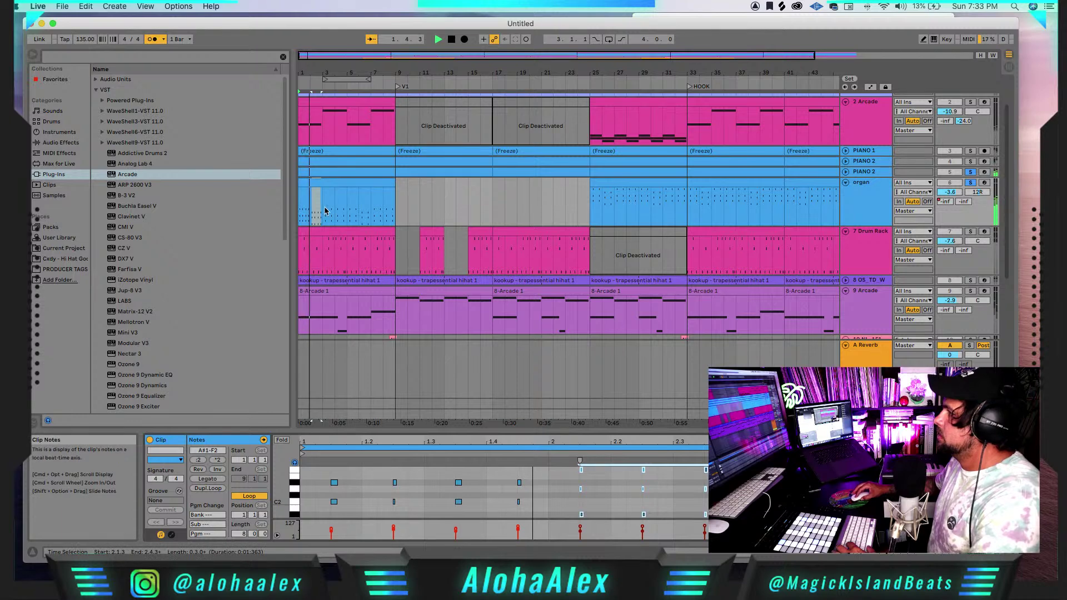
# - Duplicate the first two bars of the organ clip three times to fill the track up to bar 9
pyautogui.moveTo(323, 206); pyautogui.dragTo(289, 205)
pyautogui.press('super+d')
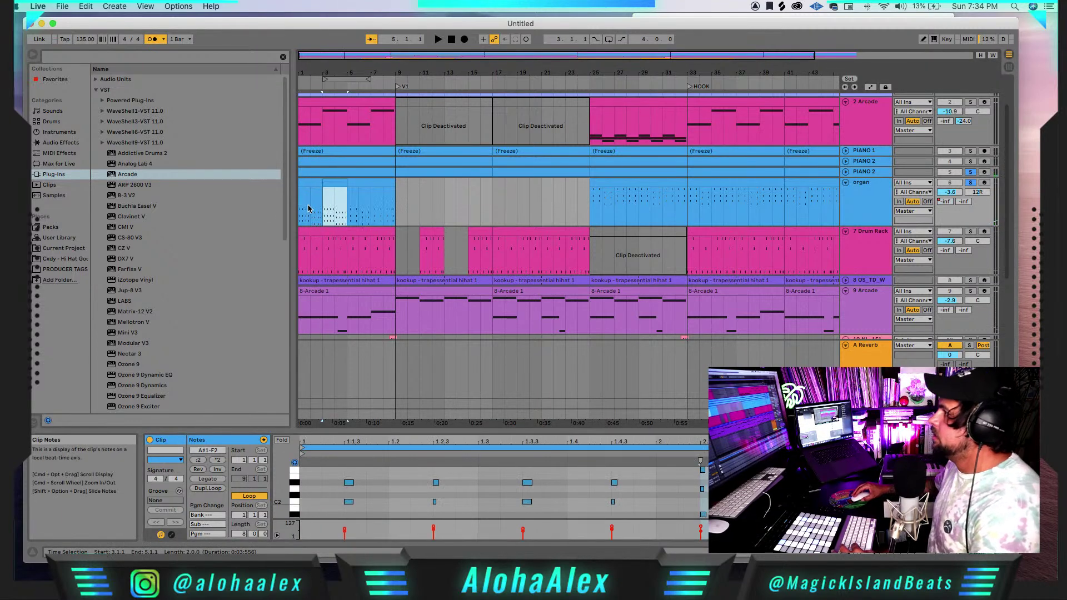
pyautogui.press('super+d')
pyautogui.press('super+d')
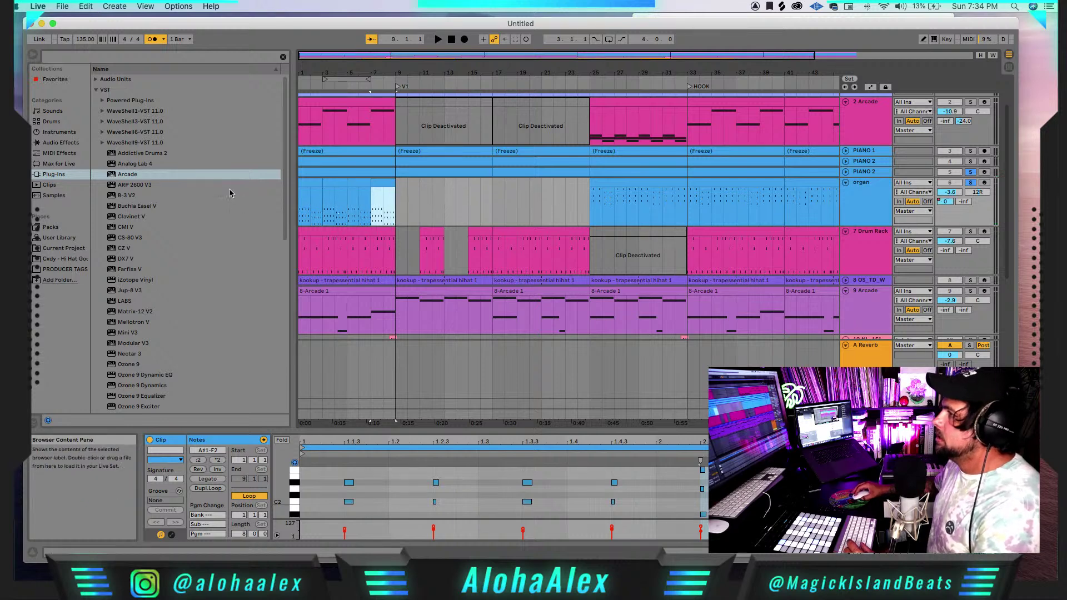
# - Search the Sounds category of the browser for "organ"
pyautogui.click(53, 111)
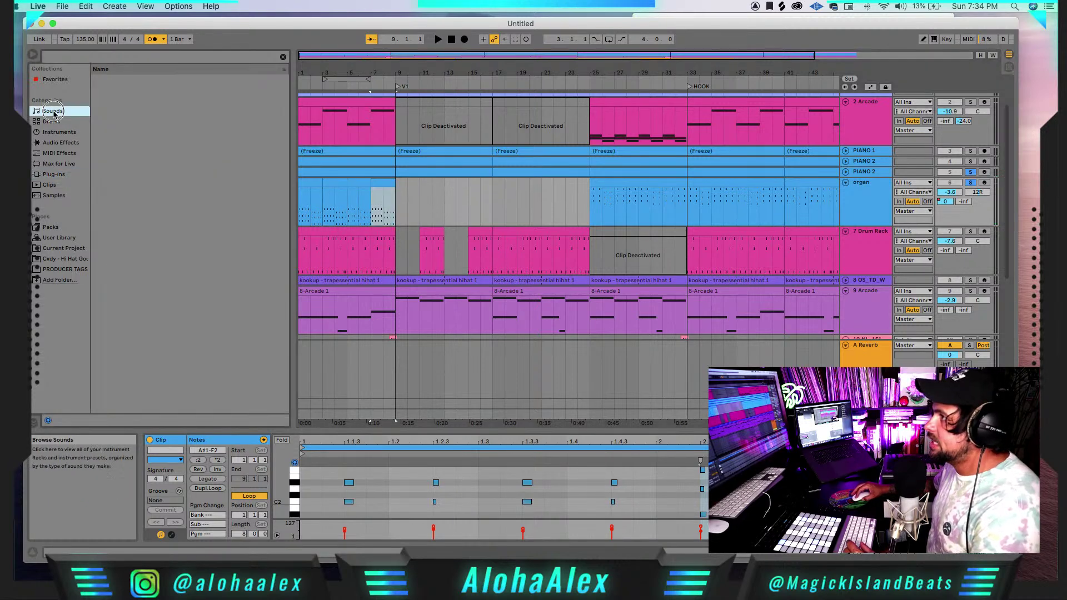
pyautogui.click(119, 58)
pyautogui.write('or')
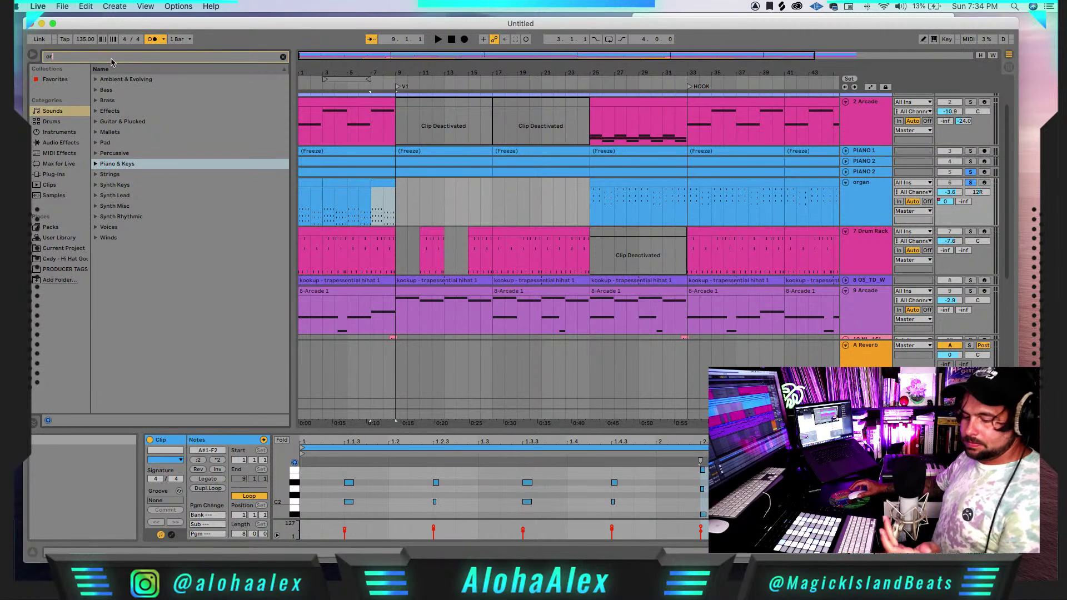
pyautogui.write('gan')
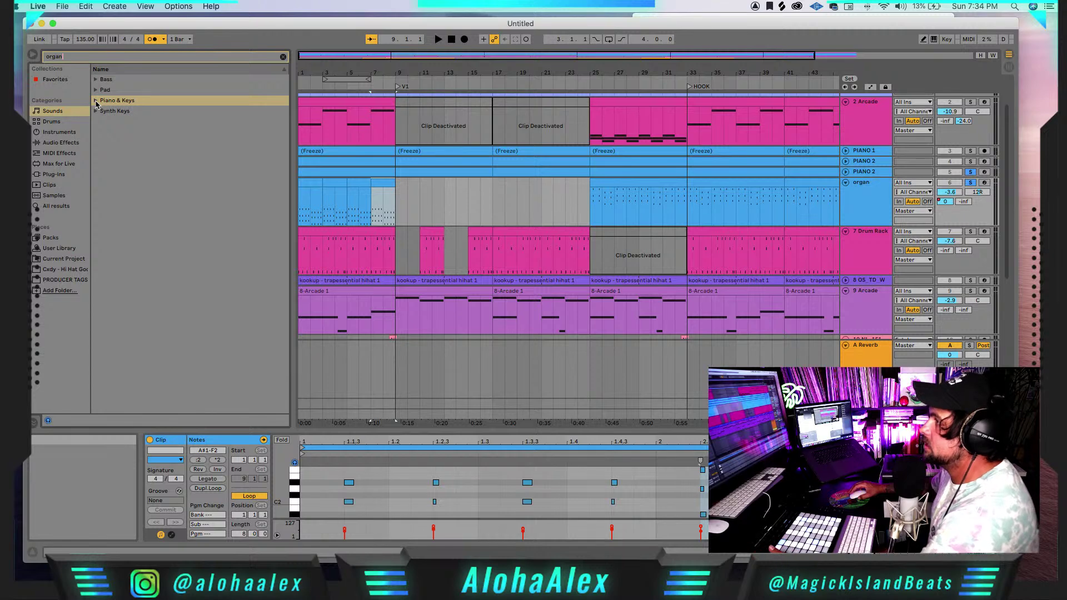
# - Audition Organ Soft and Organ2 Softer from Piano & Keys, load Organ2 Softer onto the organ track and set its volume to -2.0 dB while playing
pyautogui.moveTo(450, 27)
pyautogui.mouseDown()
pyautogui.moveTo(442, 32)
pyautogui.moveTo(458, 18)
pyautogui.mouseUp()
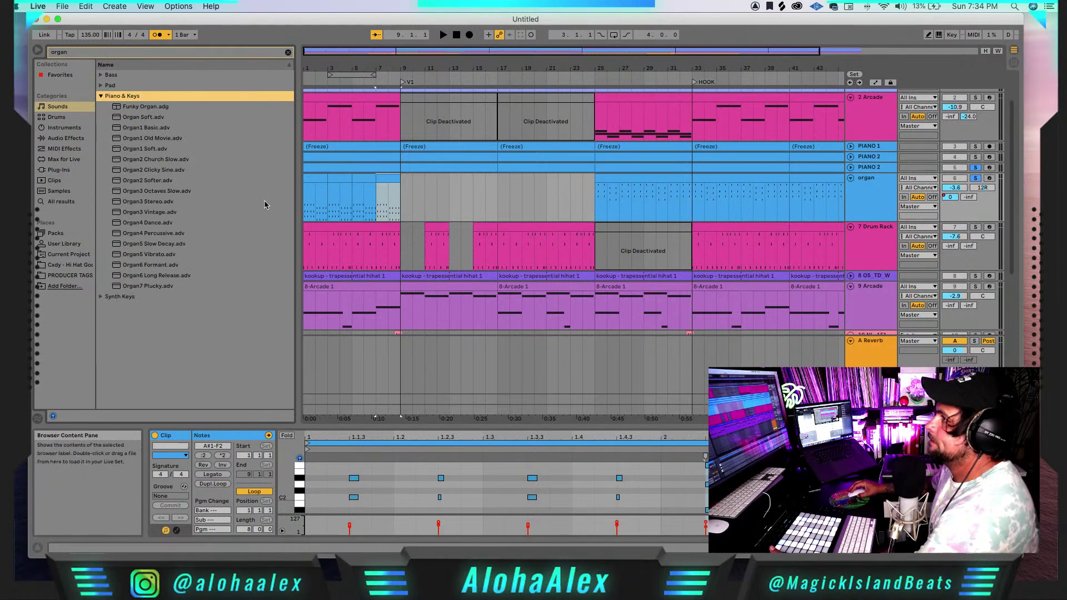
pyautogui.click(144, 118)
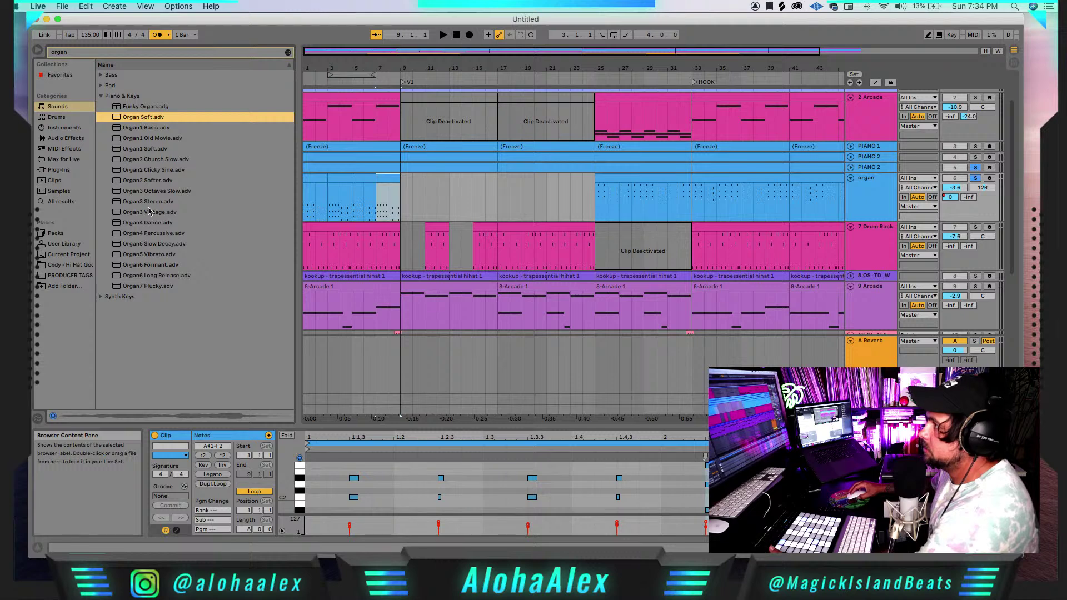
pyautogui.click(141, 184)
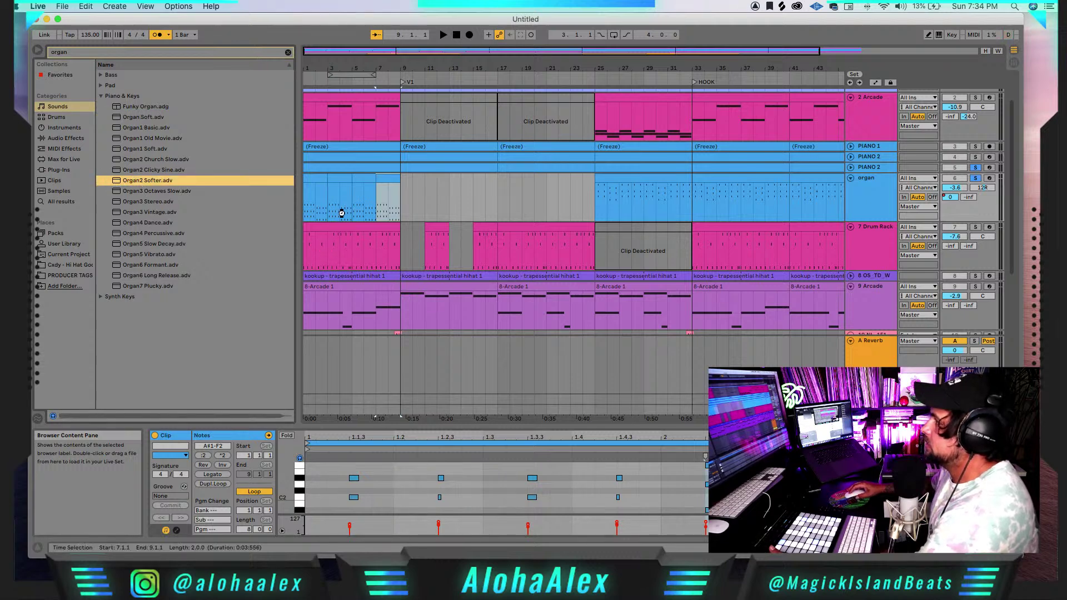
pyautogui.moveTo(343, 211); pyautogui.dragTo(343, 215)
pyautogui.click(976, 178)
pyautogui.press('space')
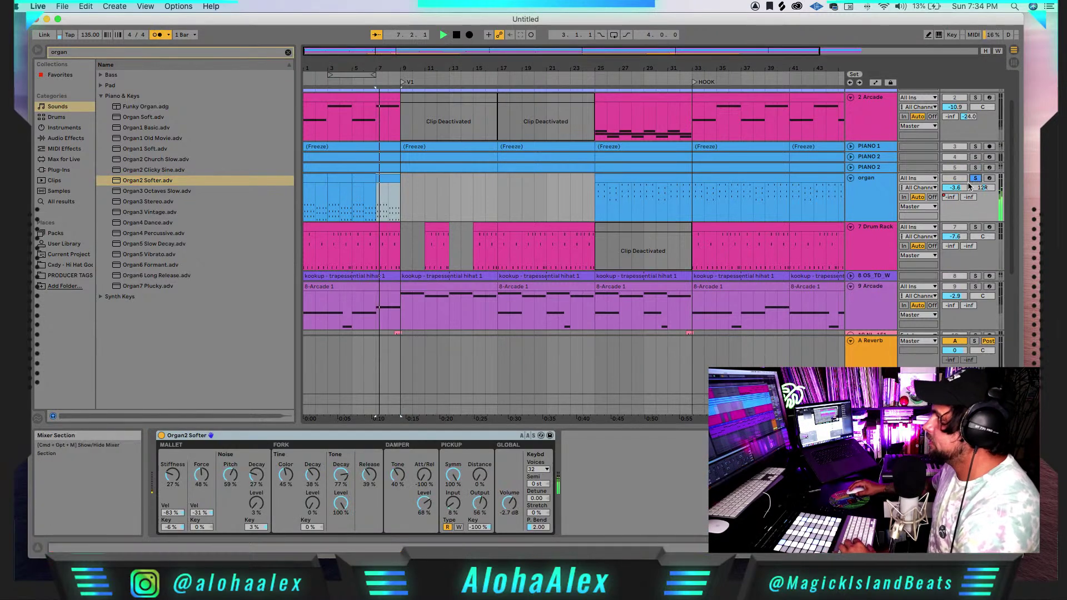
pyautogui.moveTo(953, 188); pyautogui.dragTo(952, 179)
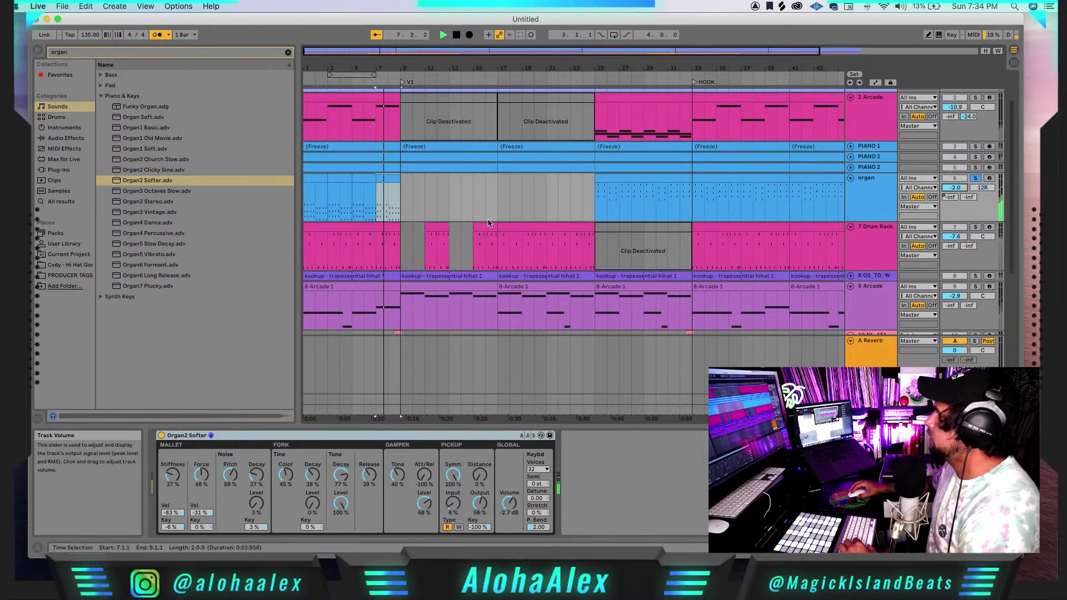
# - Consolidate the four organ clips in bars 1 to 9 into one clip and turn on its loop
pyautogui.click(380, 179)
pyautogui.keyDown('shift'); pyautogui.click(317, 178); pyautogui.keyUp('shift')
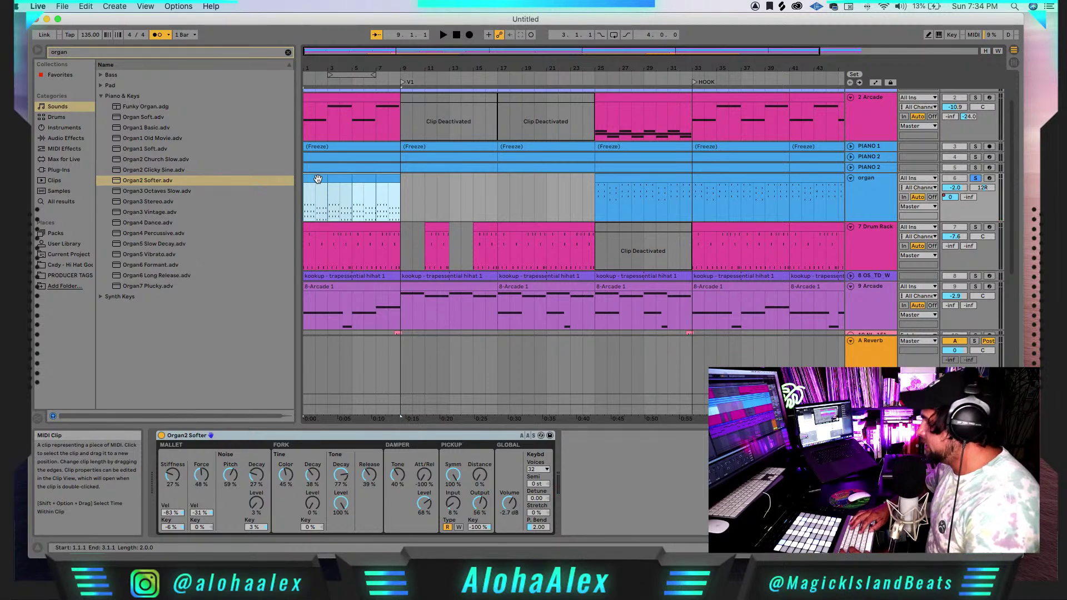
pyautogui.press('super+j')
pyautogui.doubleClick(326, 180)
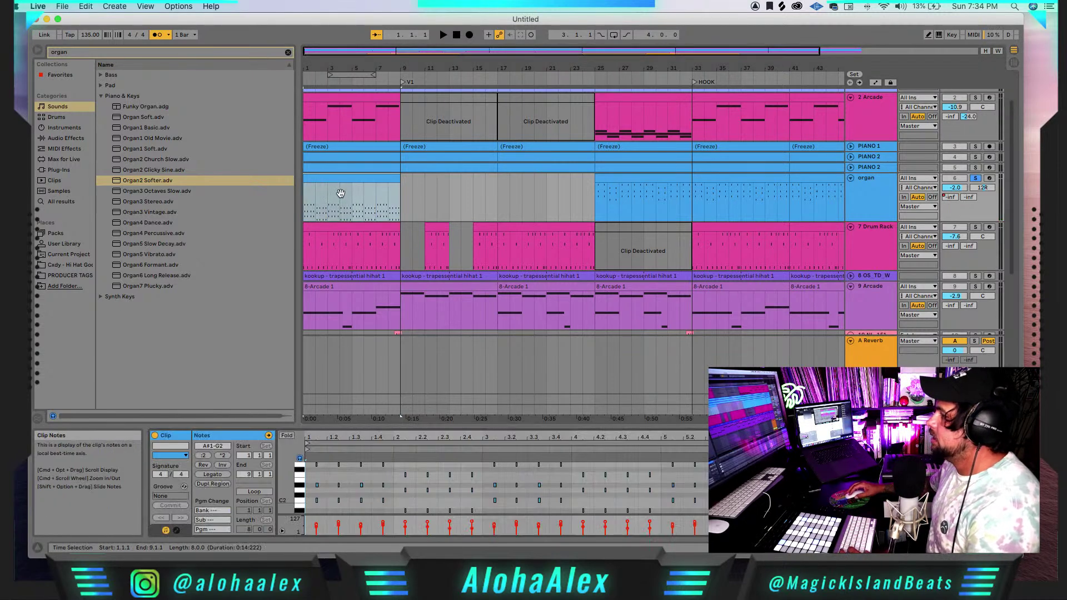
pyautogui.click(260, 493)
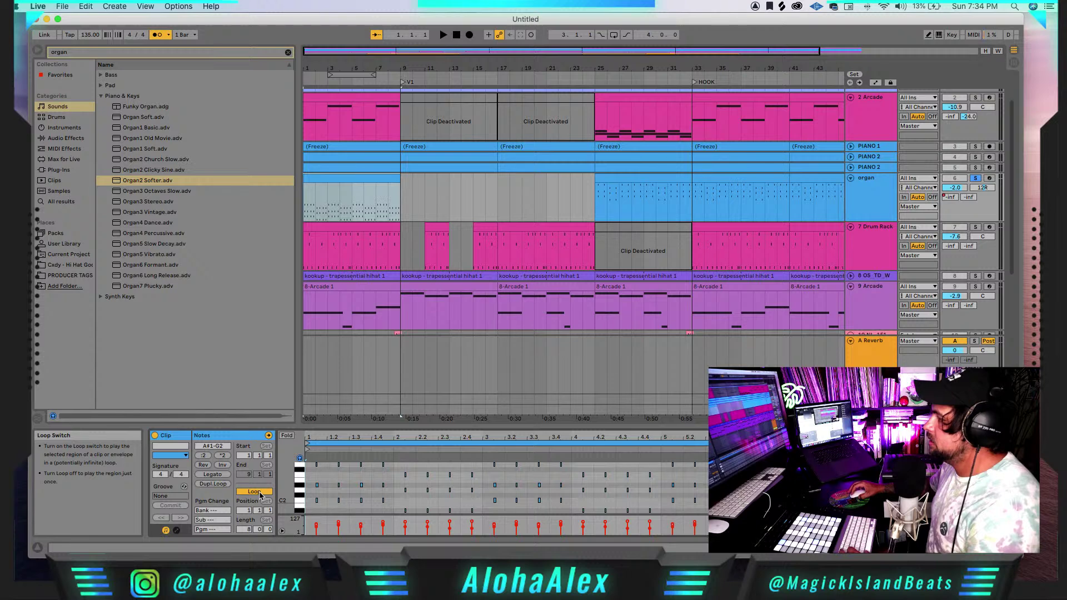
# - Extend the looped organ clip to bar 25 and trim its start to bar 9
pyautogui.moveTo(400, 180); pyautogui.dragTo(595, 181)
pyautogui.moveTo(306, 180); pyautogui.dragTo(400, 180)
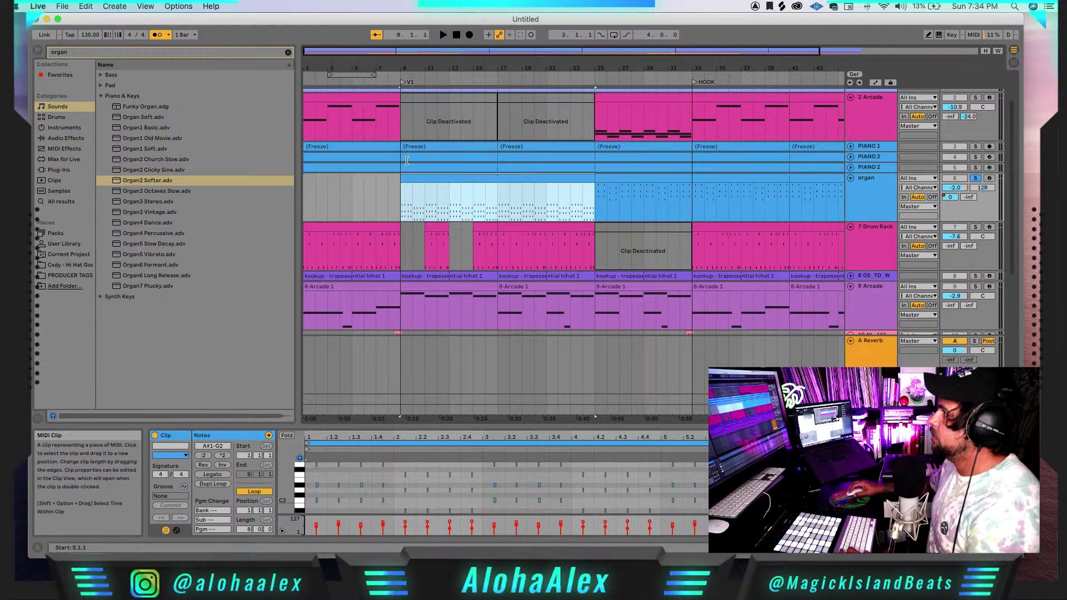
pyautogui.click(456, 35)
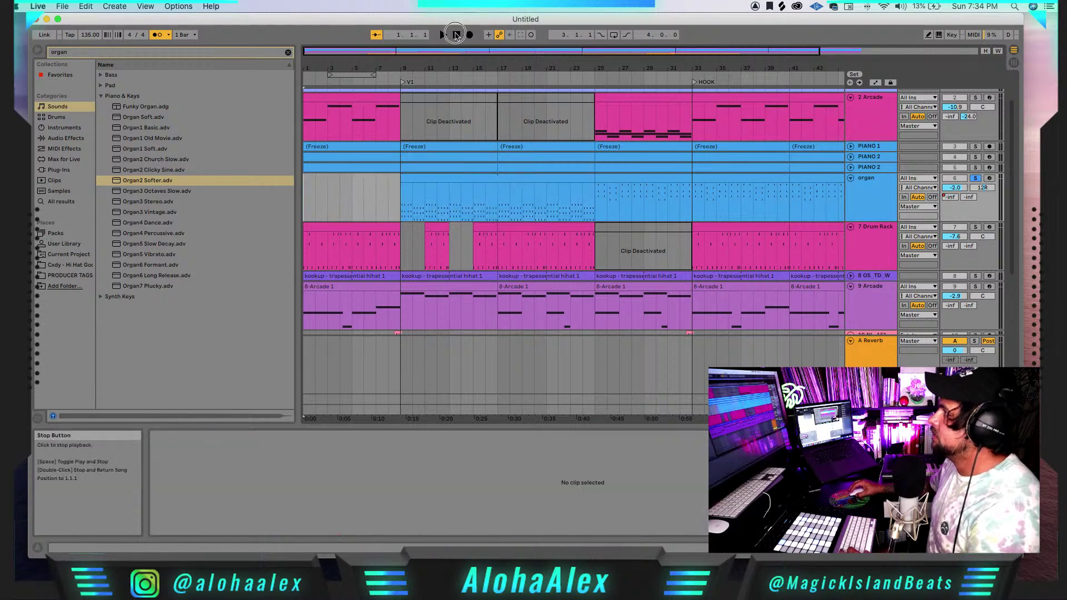
# - Unsolo the organ, play the song, and set 2 Arcade's volume to -1.8 dB and second send to -21.0 dB, and the organ's volume to -0.1 dB
pyautogui.click(976, 178)
pyautogui.click(443, 35)
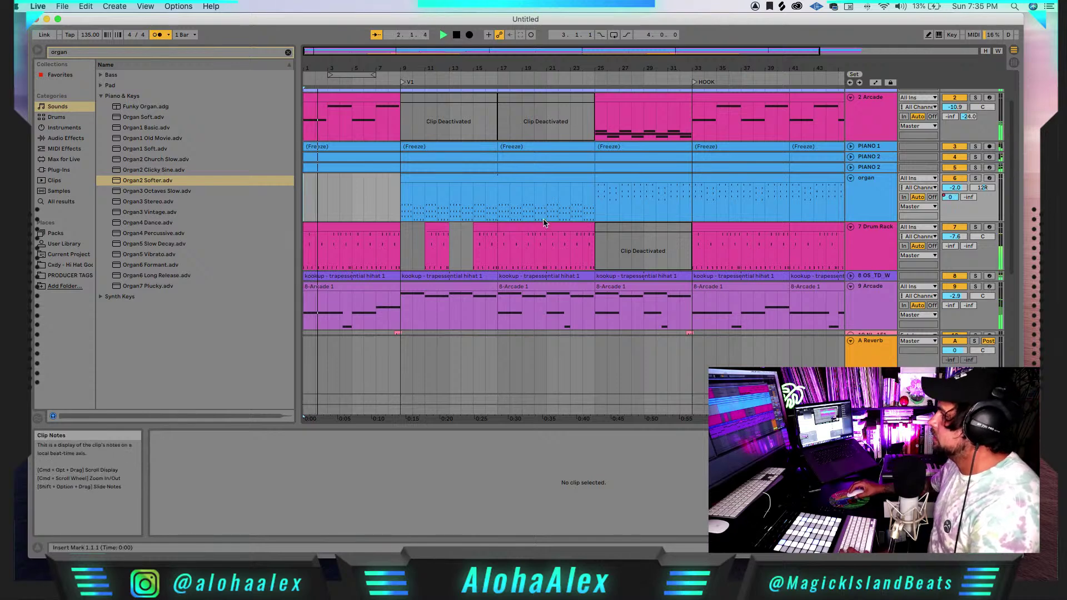
pyautogui.moveTo(955, 107)
pyautogui.mouseDown()
pyautogui.moveTo(955, 89)
pyautogui.moveTo(970, 97)
pyautogui.moveTo(971, 136)
pyautogui.moveTo(970, 115)
pyautogui.mouseUp()
pyautogui.moveTo(957, 193); pyautogui.dragTo(958, 191)
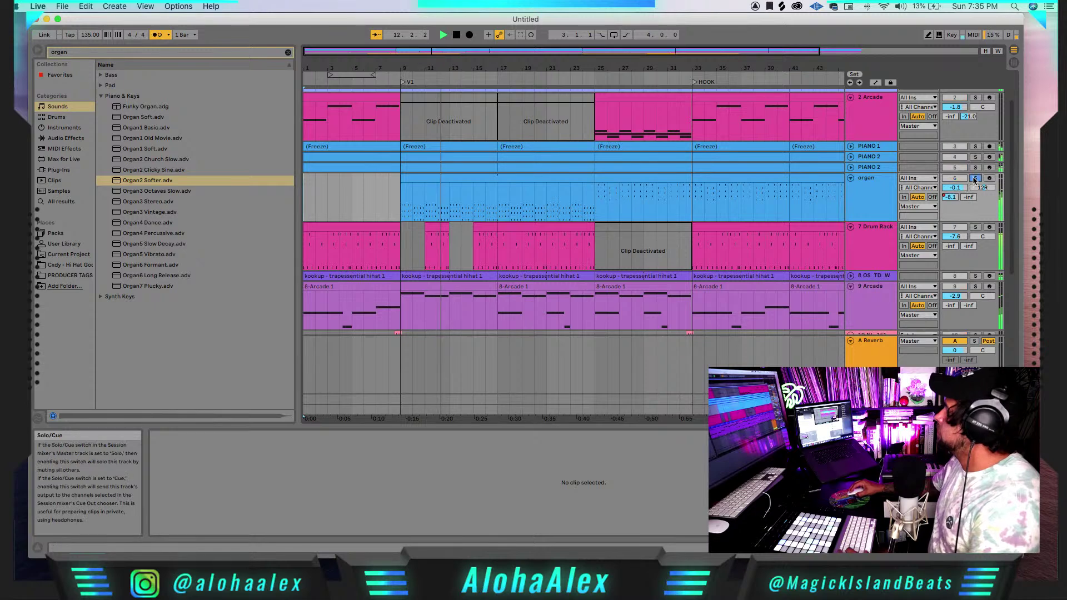
# - Solo the organ, lower its A-Reverb send to -12.0 dB and delete the send's automation
pyautogui.click(972, 179)
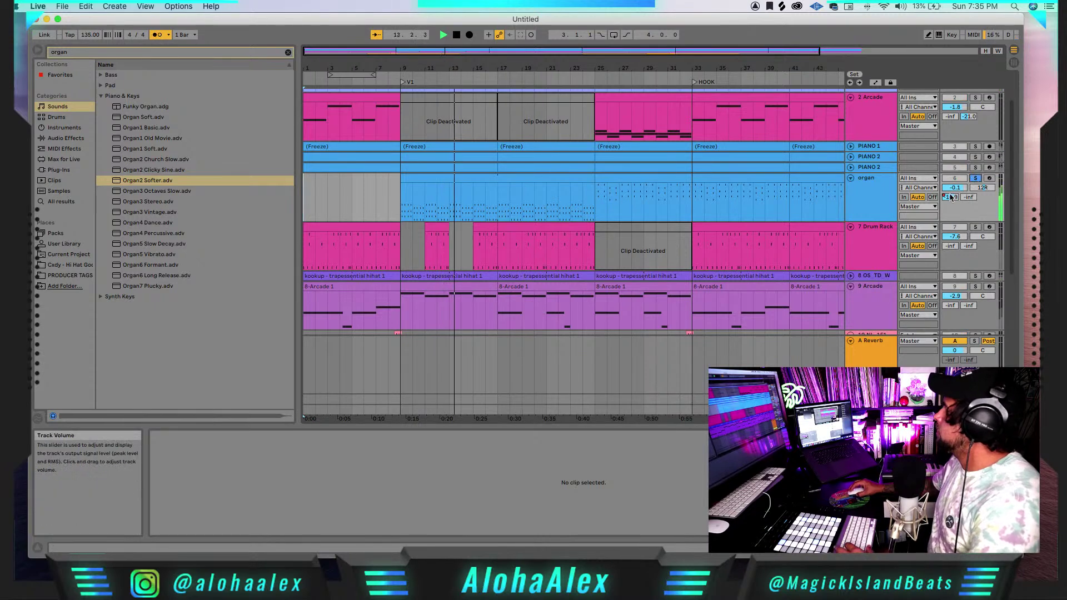
pyautogui.moveTo(950, 196); pyautogui.dragTo(950, 199)
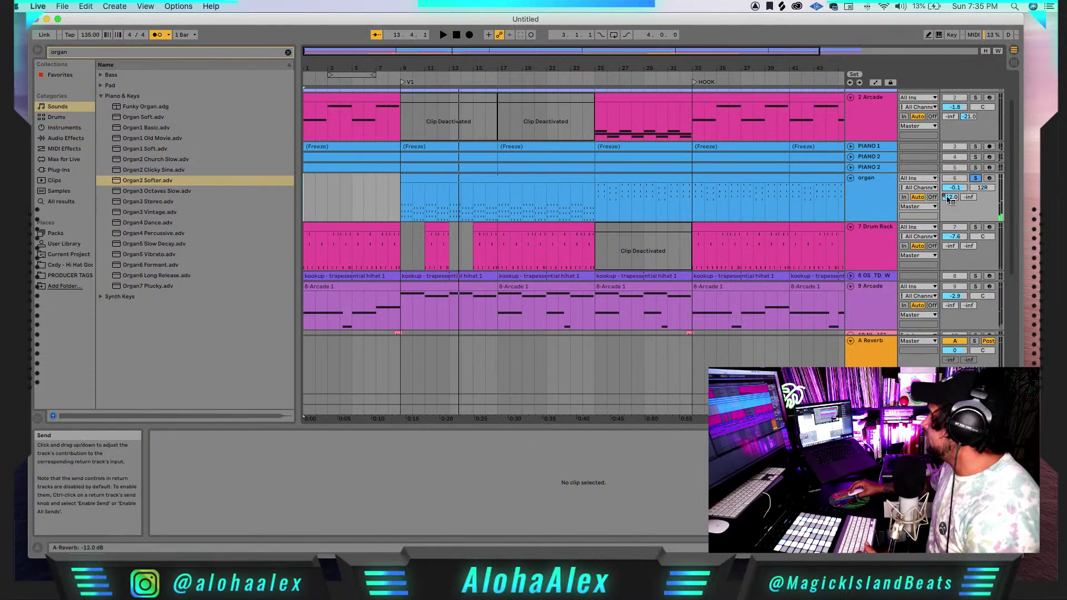
pyautogui.rightClick(949, 199)
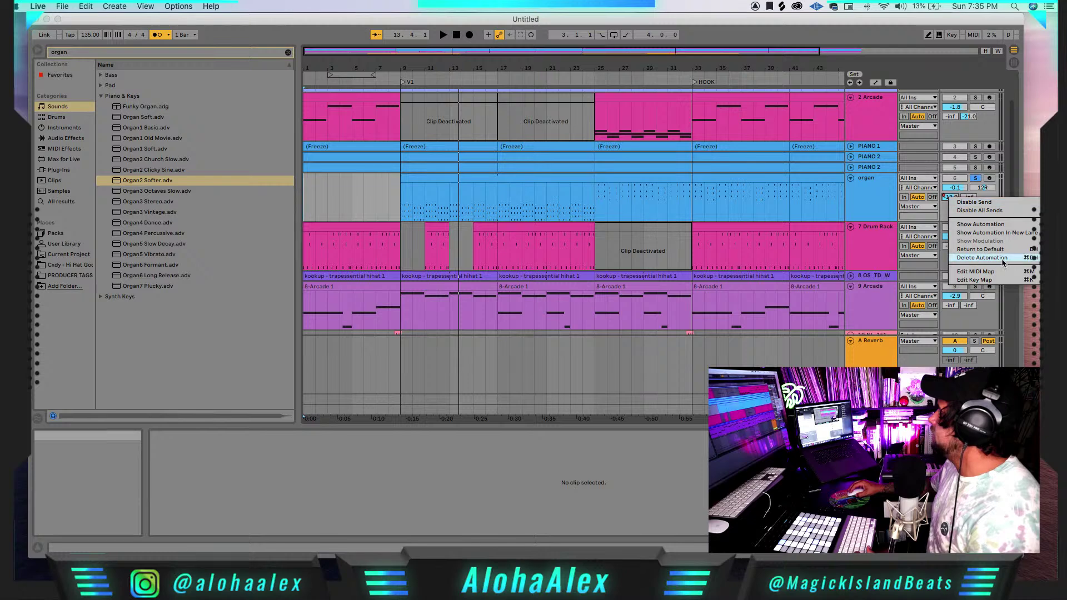
pyautogui.click(1003, 263)
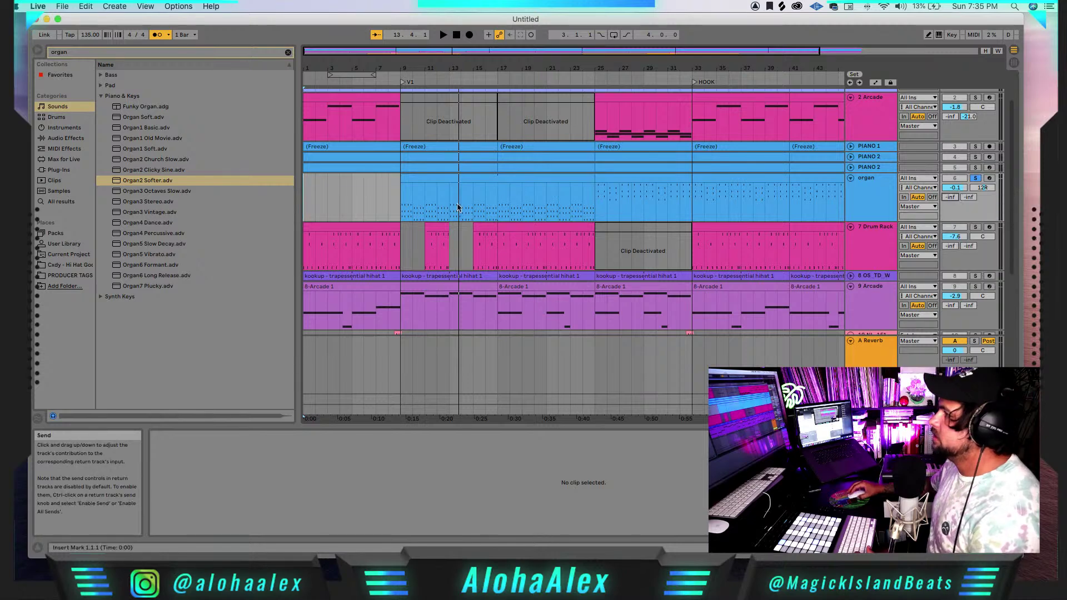
# - Clear the browser search and add the Drum Buss audio effect to the organ track
pyautogui.click(63, 171)
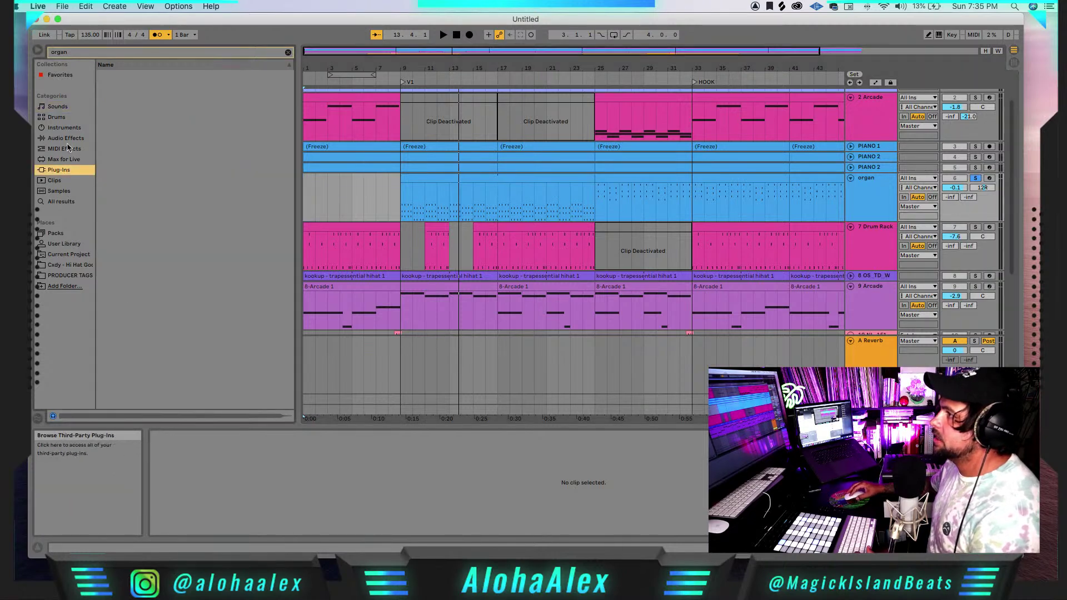
pyautogui.click(67, 139)
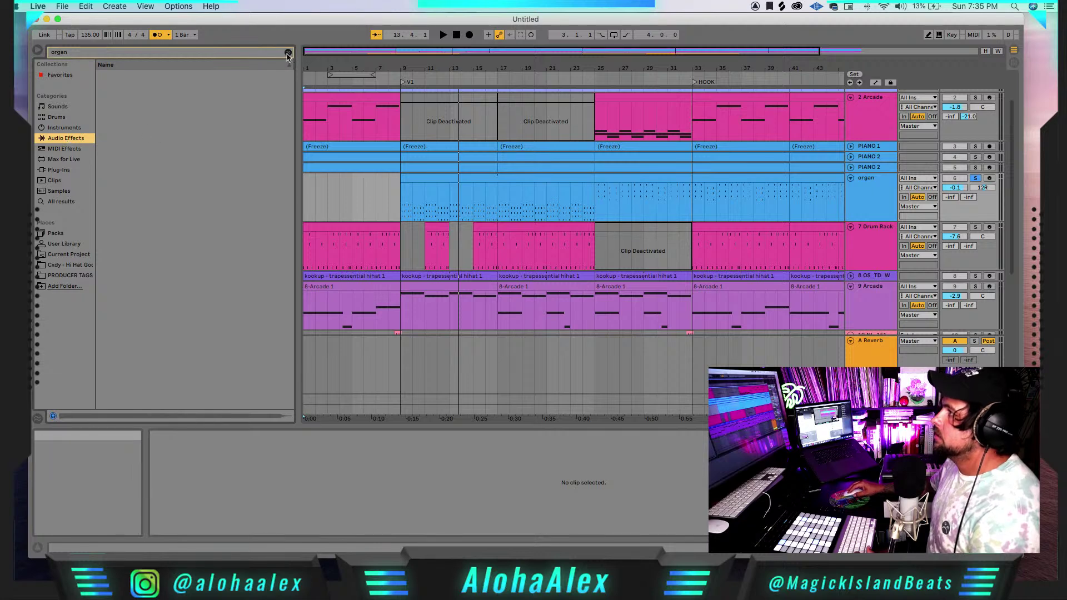
pyautogui.click(288, 52)
pyautogui.moveTo(109, 192); pyautogui.dragTo(463, 194)
pyautogui.press('space')
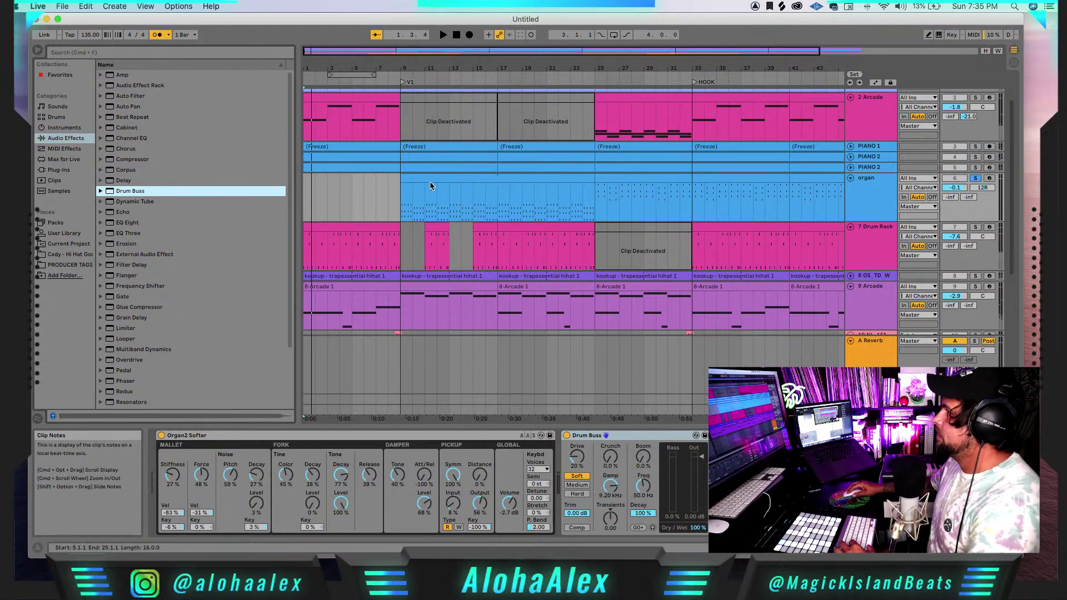
# - Play the organ clip and set Drum Buss to Hard distortion with Comp on, Crunch 26%, Boom 18% and Transients -0.03
pyautogui.click(429, 185)
pyautogui.click(577, 493)
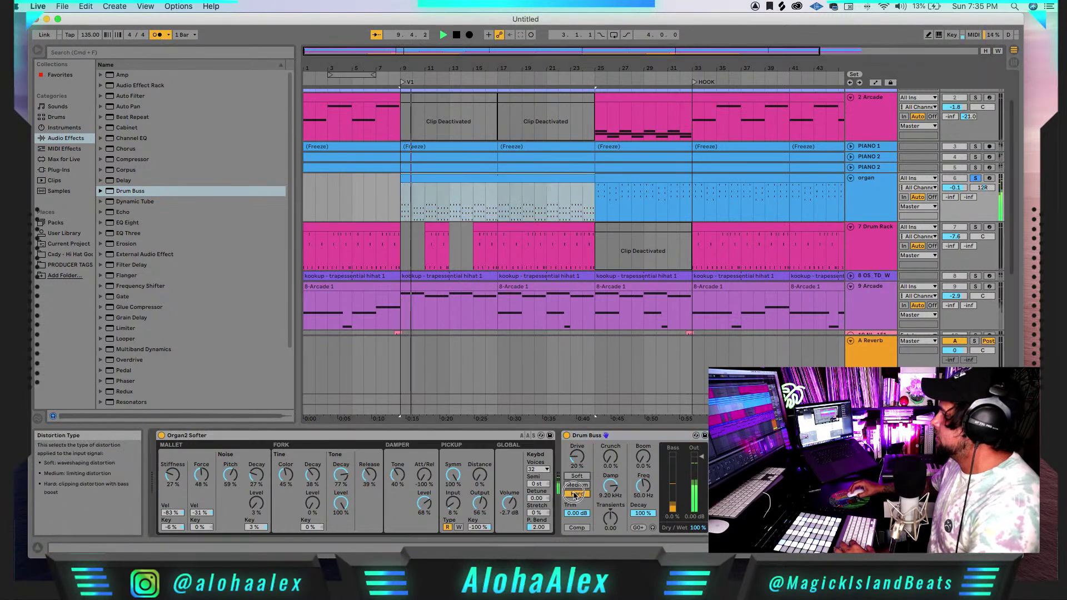
pyautogui.click(577, 527)
pyautogui.moveTo(642, 459); pyautogui.dragTo(607, 460)
pyautogui.moveTo(609, 522); pyautogui.dragTo(608, 524)
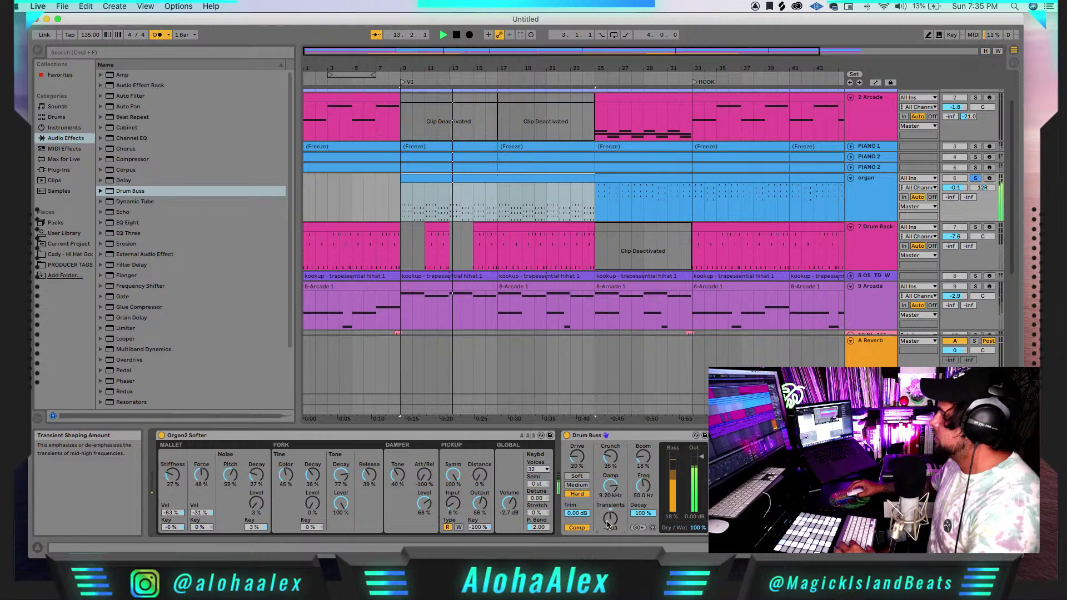
# - Unsolo the organ track and lower its volume to -12.8 dB against the full mix
pyautogui.click(976, 178)
pyautogui.moveTo(955, 188); pyautogui.dragTo(955, 192)
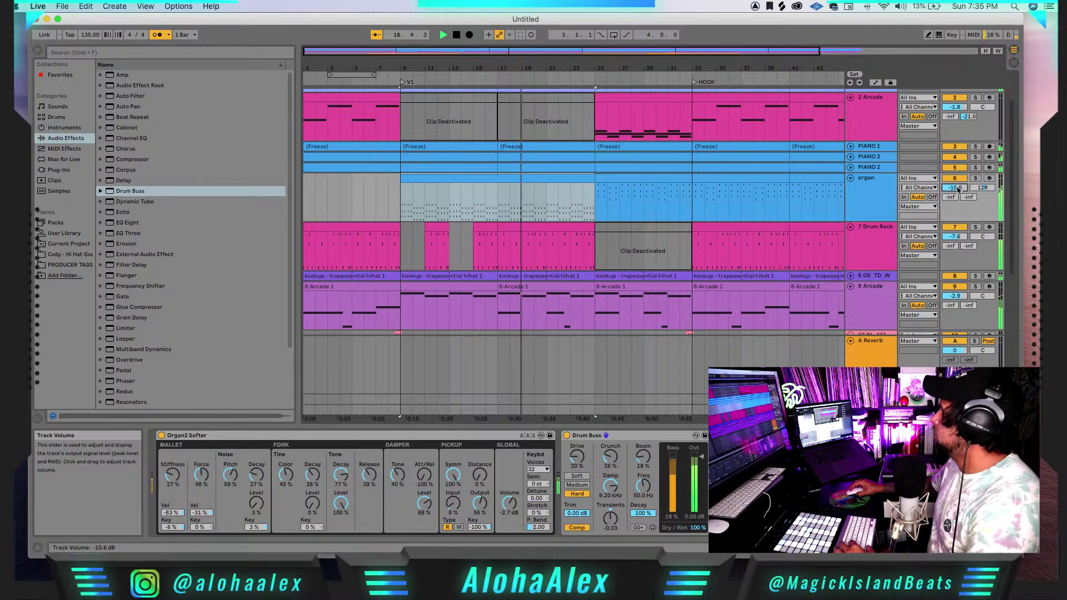
pyautogui.moveTo(958, 188); pyautogui.dragTo(958, 190)
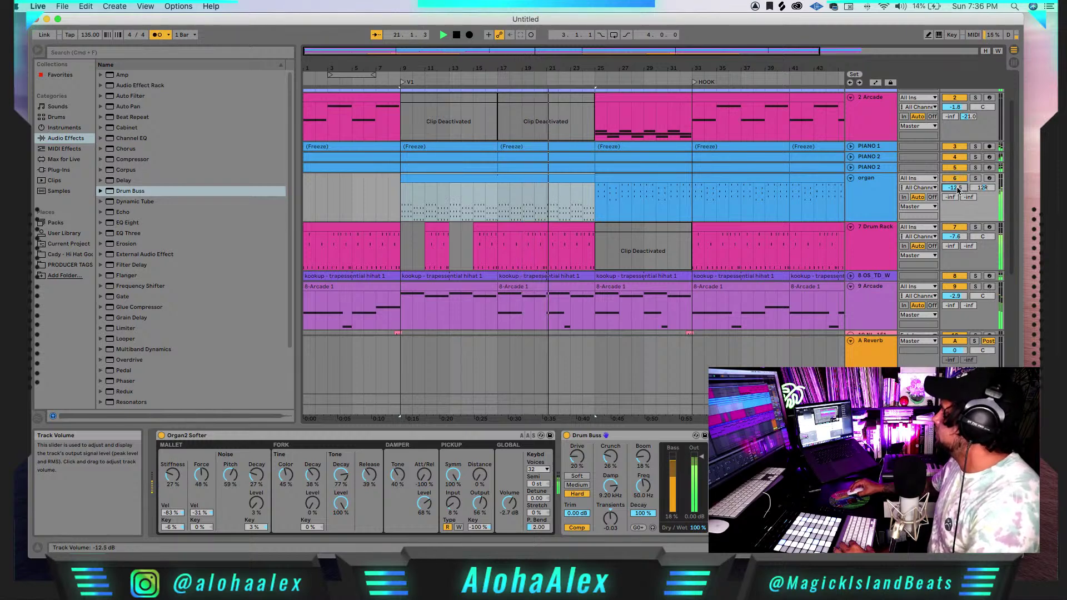
# - Deactivate the organ track's clip in bars 25 to 33
pyautogui.hscroll(1, 625, 201)
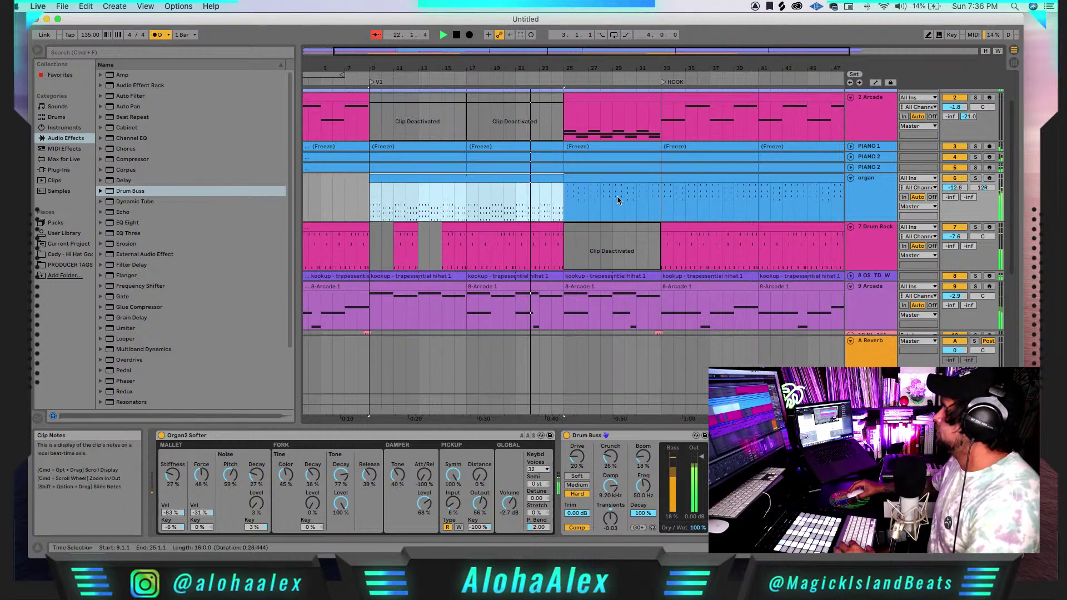
pyautogui.click(572, 180)
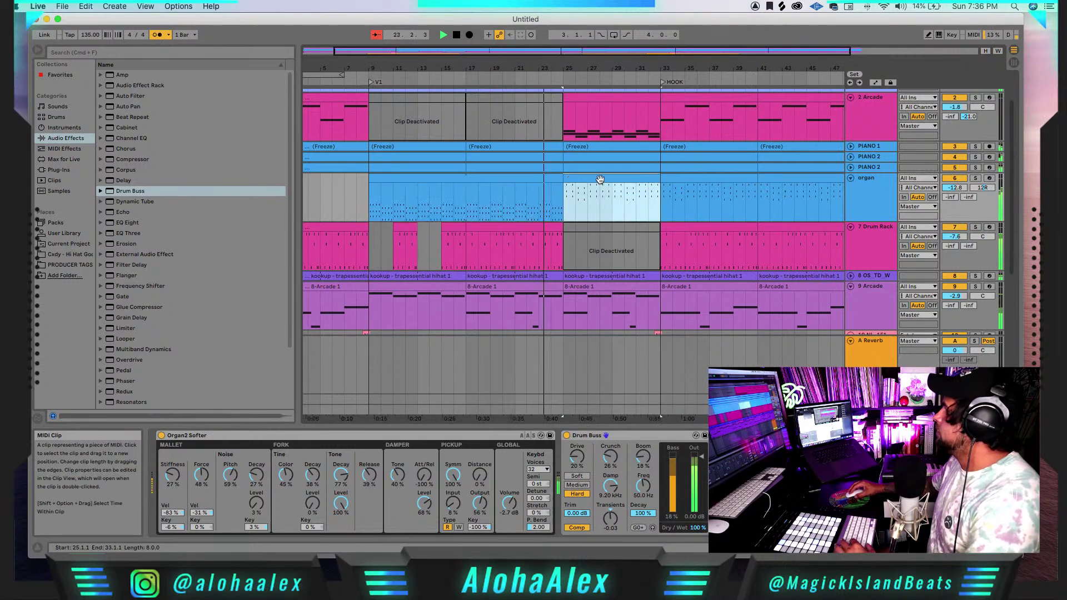
pyautogui.click(696, 181)
pyautogui.click(633, 180)
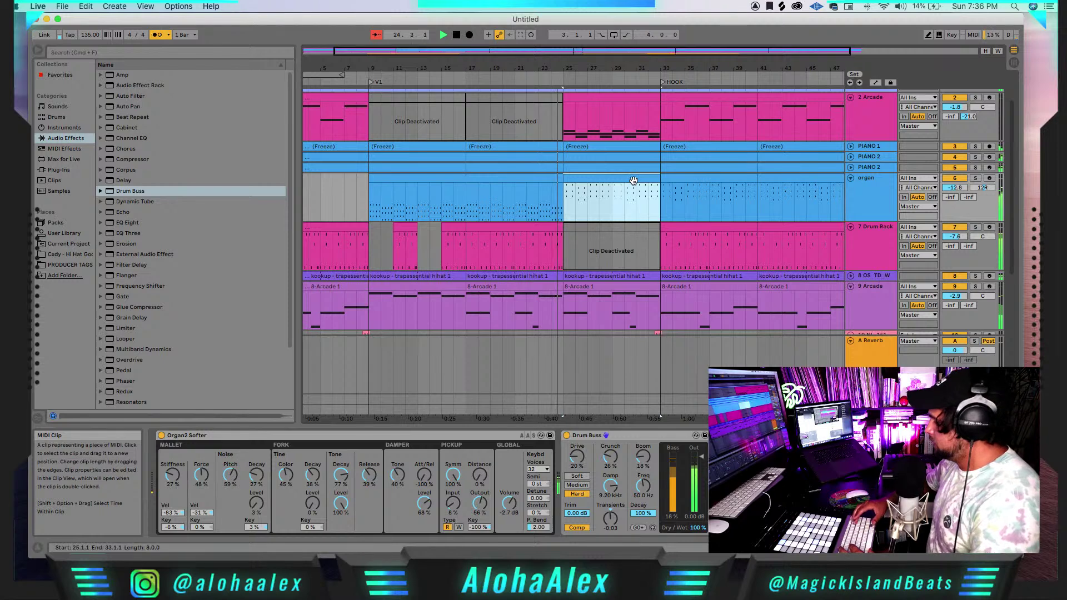
pyautogui.click(616, 192)
pyautogui.press('0')
# - Copy the organ clip from bars 9 to 25 and paste it at the HOOK marker on bar 33, replacing the old organ clips
pyautogui.hscroll(-3, 622, 206)
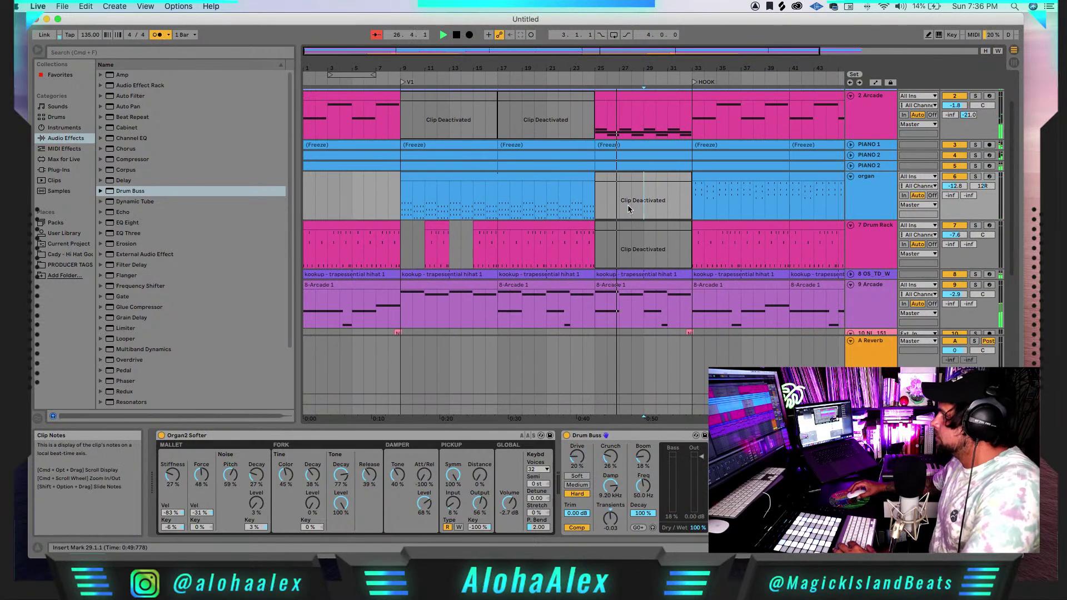
pyautogui.hscroll(3, 625, 205)
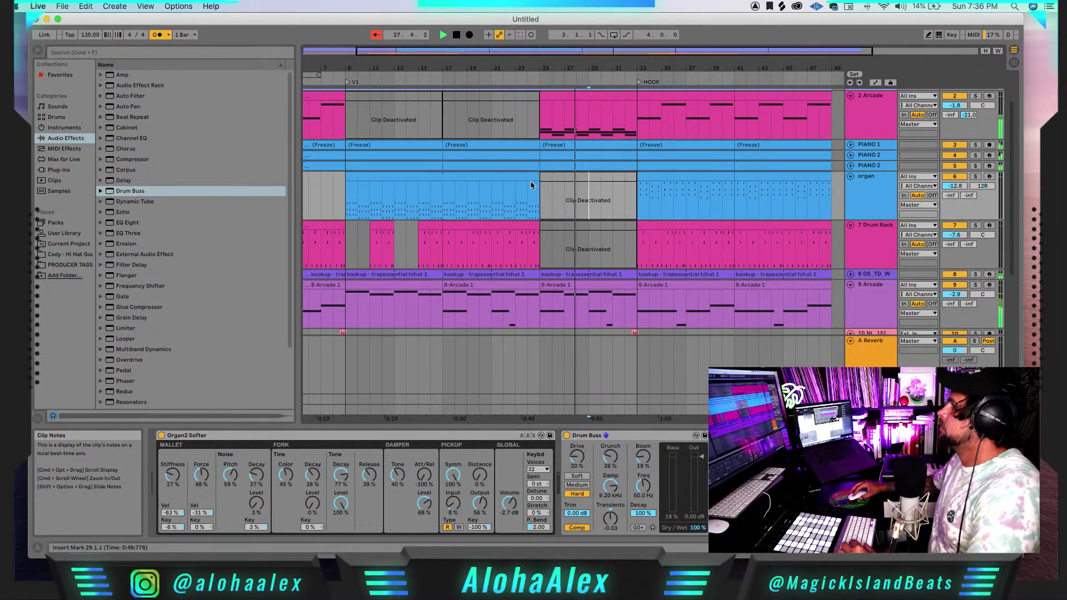
pyautogui.click(514, 179)
pyautogui.click(674, 177)
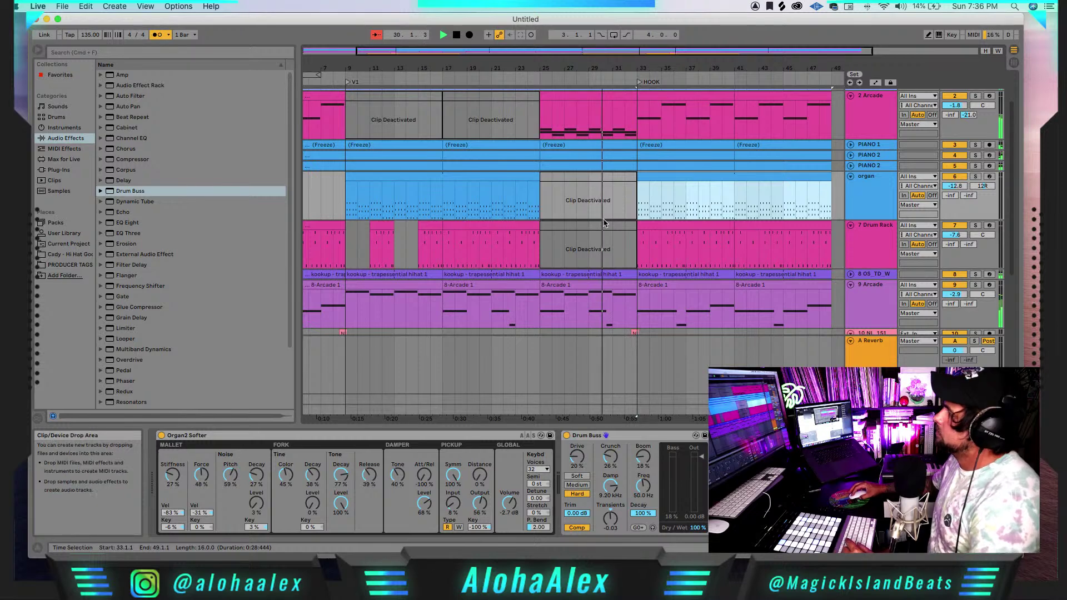
# - Delete the deactivated clips in bars 25 to 33 of the organ and Drum Rack tracks
pyautogui.click(597, 225)
pyautogui.click(601, 177)
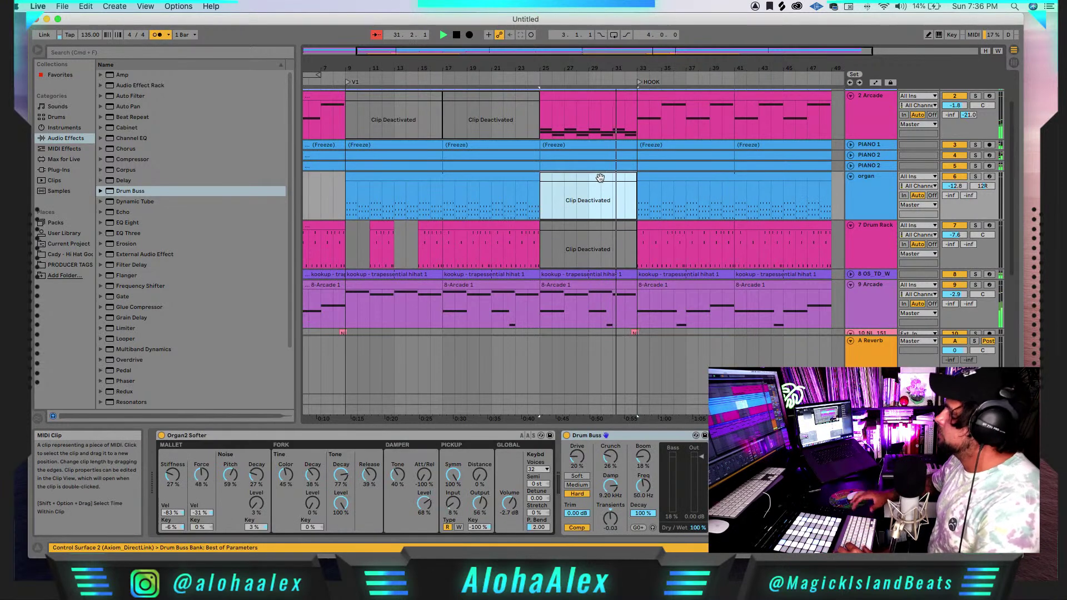
pyautogui.click(593, 224)
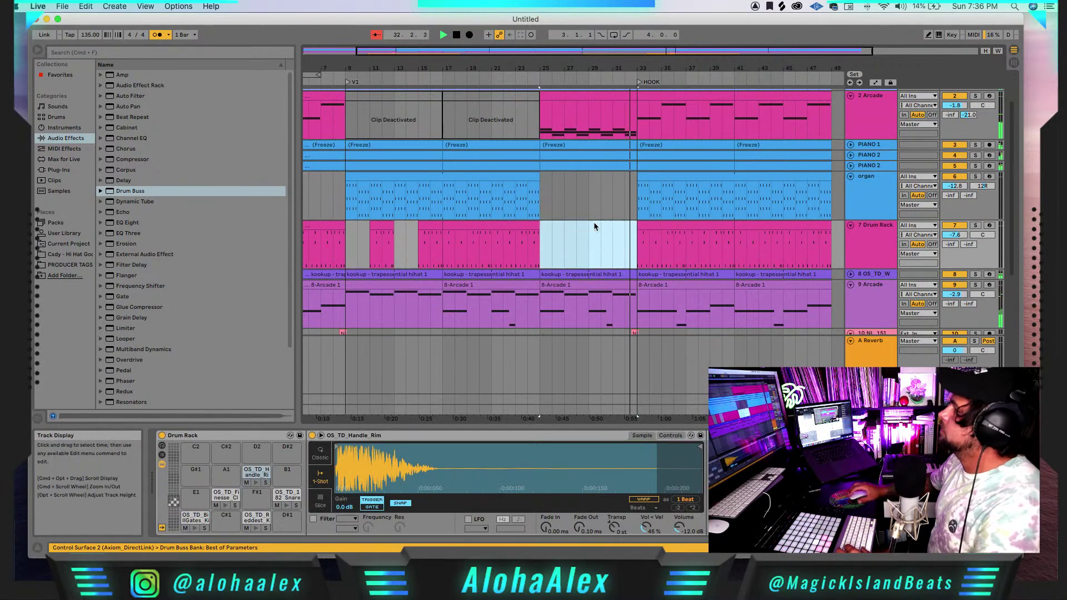
pyautogui.press('Delete')
pyautogui.click(612, 233)
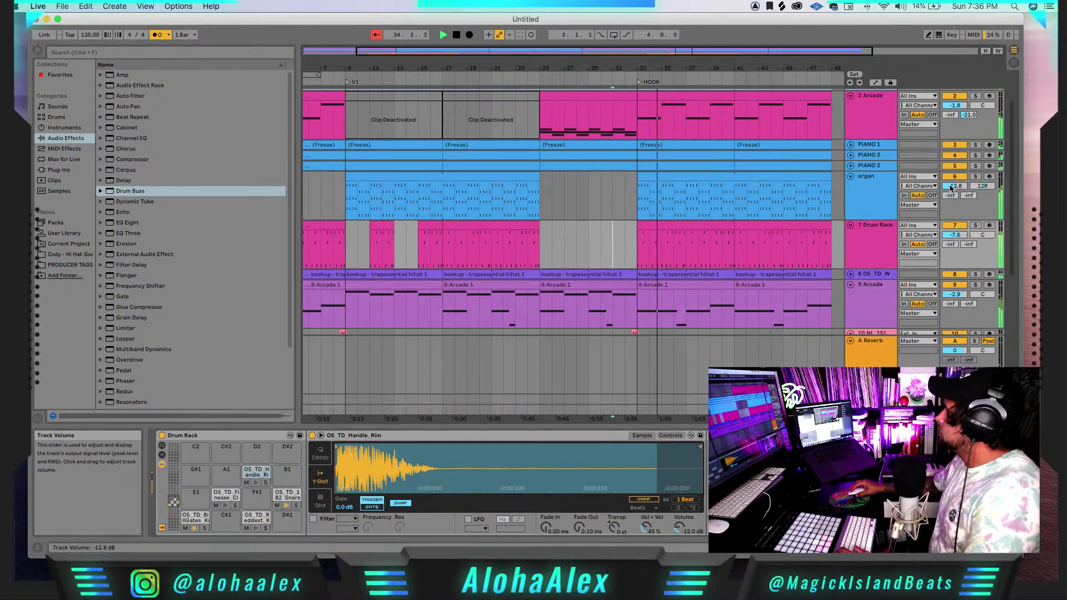
# - Lower the organ track's volume to -14.1 dB while the hook plays
pyautogui.moveTo(951, 186); pyautogui.dragTo(951, 190)
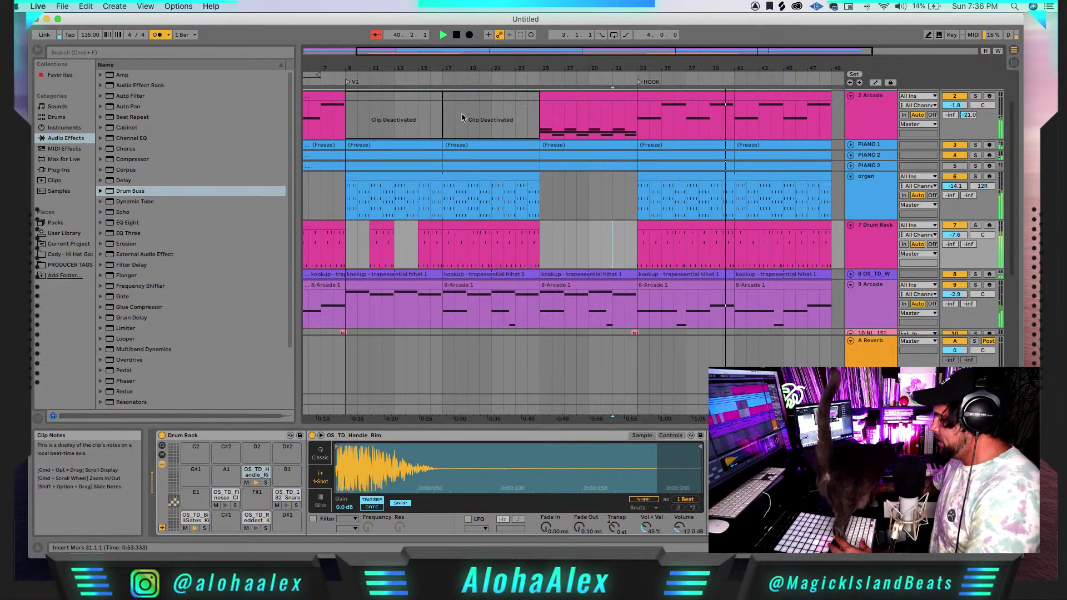
pyautogui.click(578, 225)
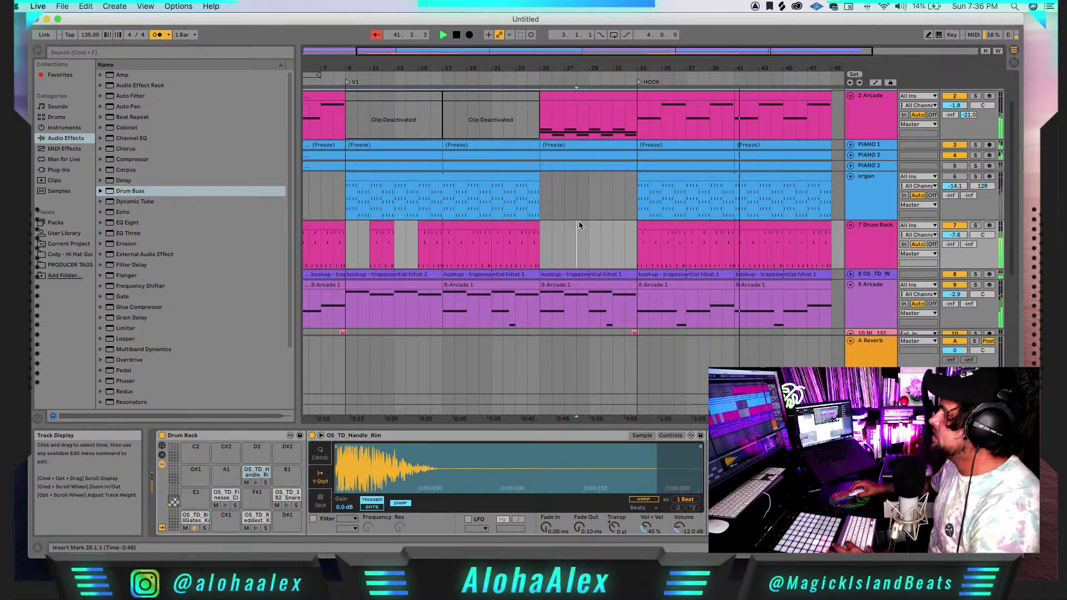
pyautogui.hscroll(4, 585, 195)
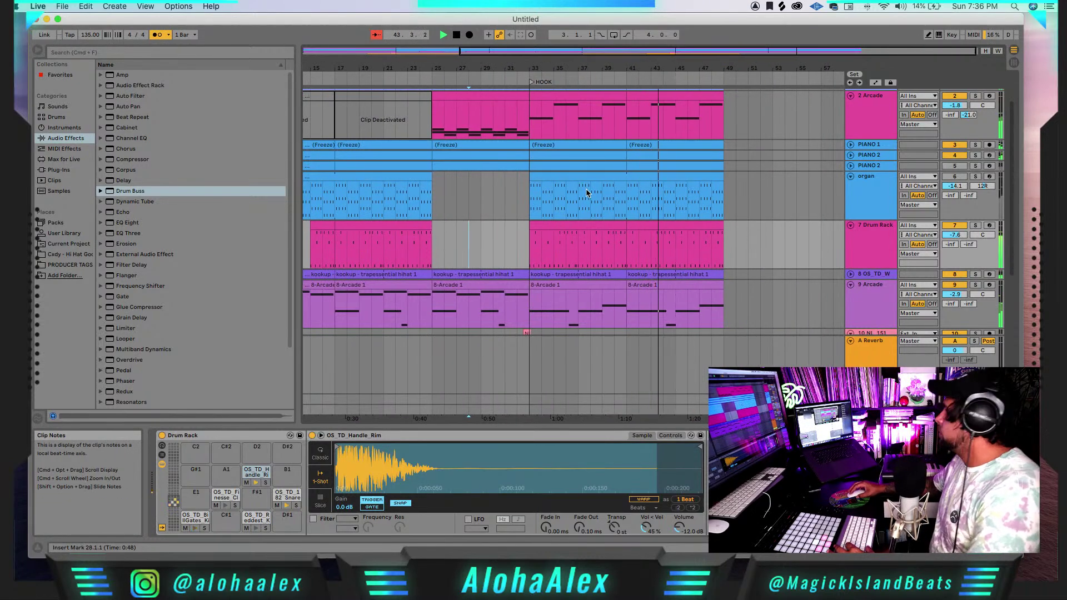
# - Collapse the 9 Arcade, NL_151, KSHMR and 12 Arcade tracks in the arrangement
pyautogui.hscroll(-4, 602, 185)
pyautogui.scroll(2, 602, 185)
pyautogui.scroll(-4, 602, 183)
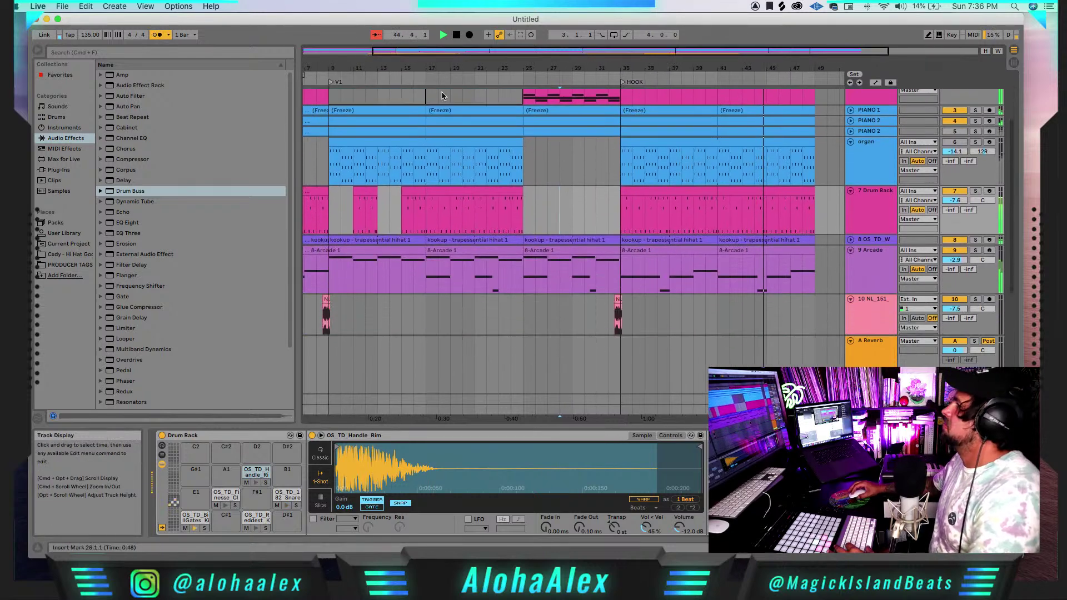
pyautogui.moveTo(427, 67); pyautogui.dragTo(426, 47)
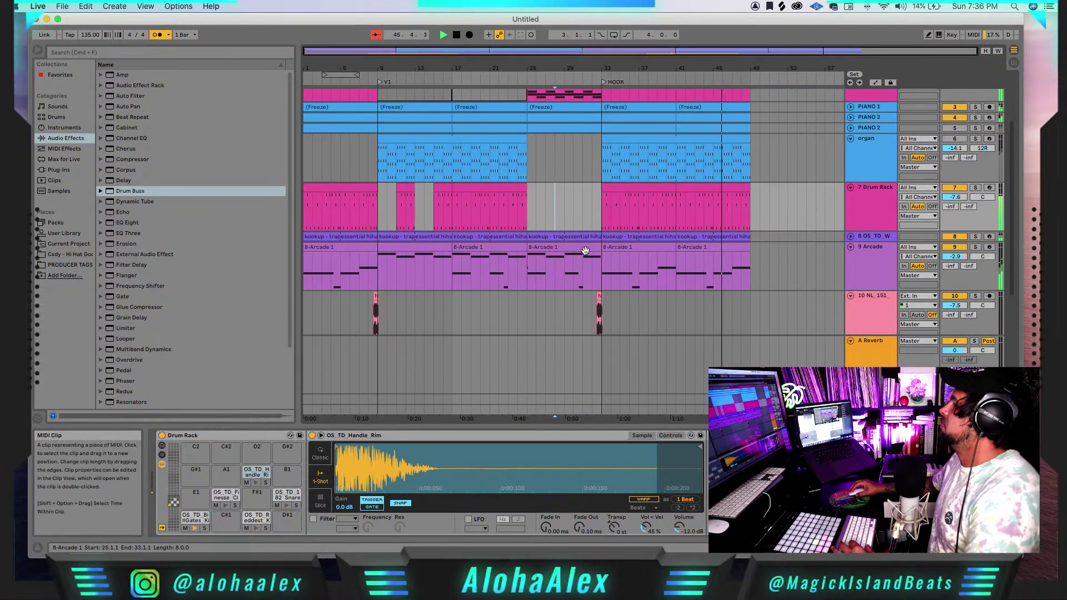
pyautogui.click(851, 247)
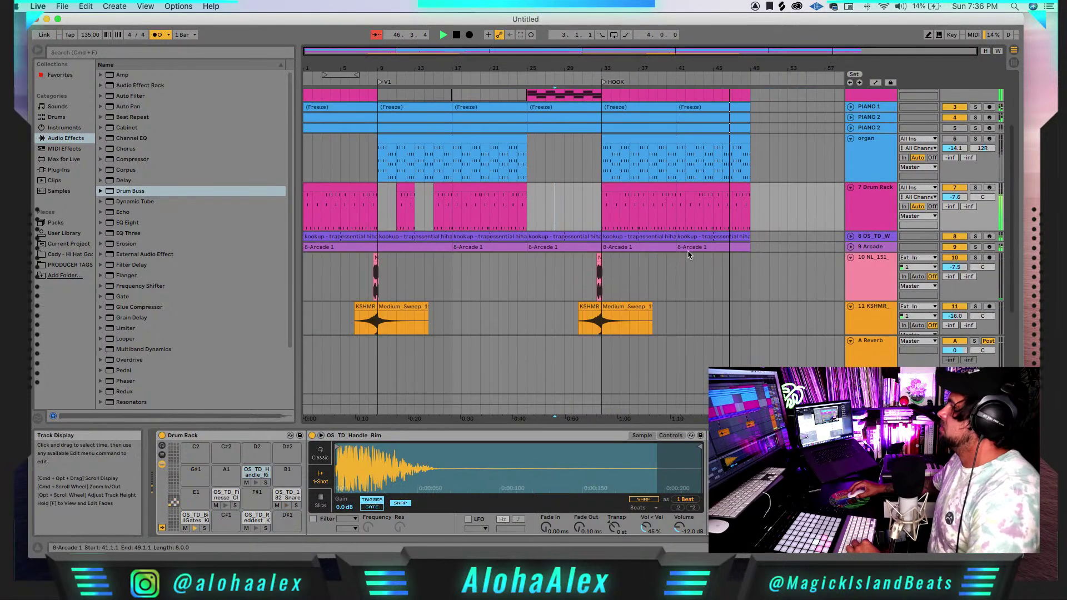
pyautogui.click(850, 257)
pyautogui.click(850, 268)
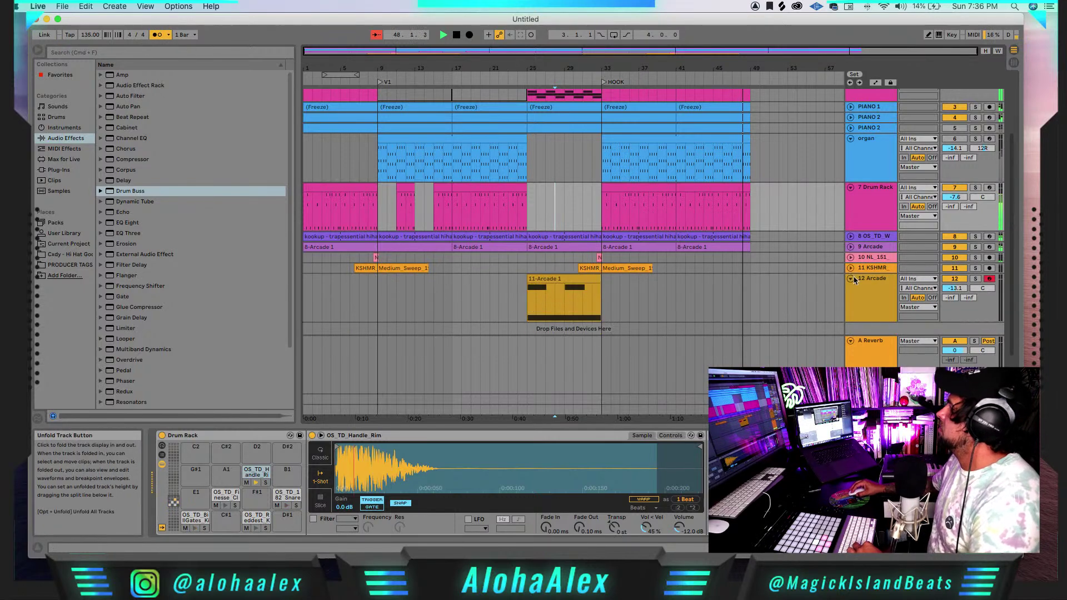
pyautogui.click(851, 279)
pyautogui.scroll(5, 685, 259)
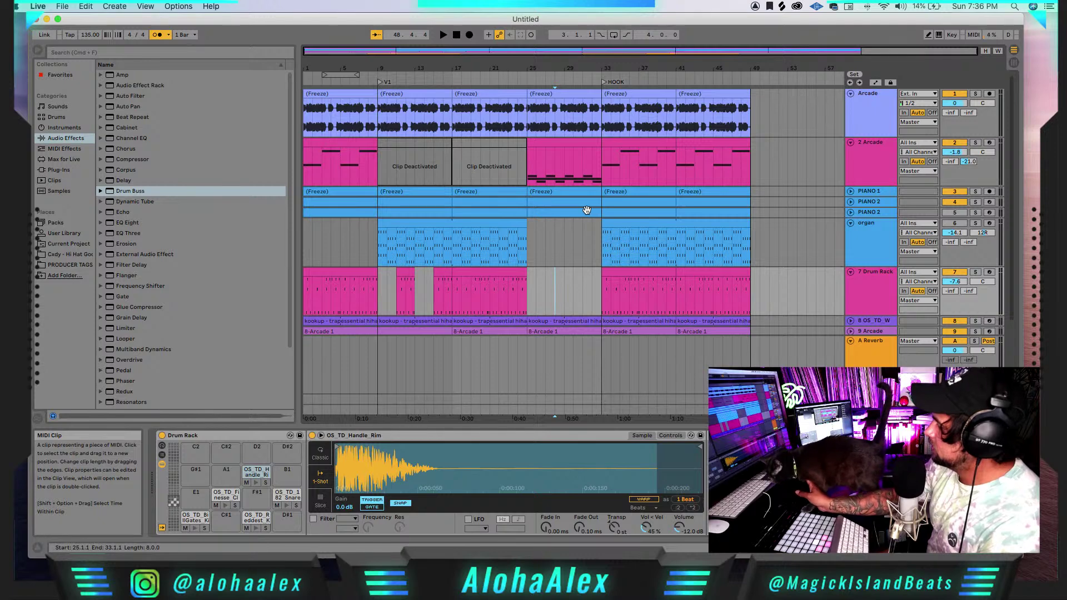
# - Play the section from bar 28 briefly and return the Drum Rack track to arrangement playback
pyautogui.press('space')
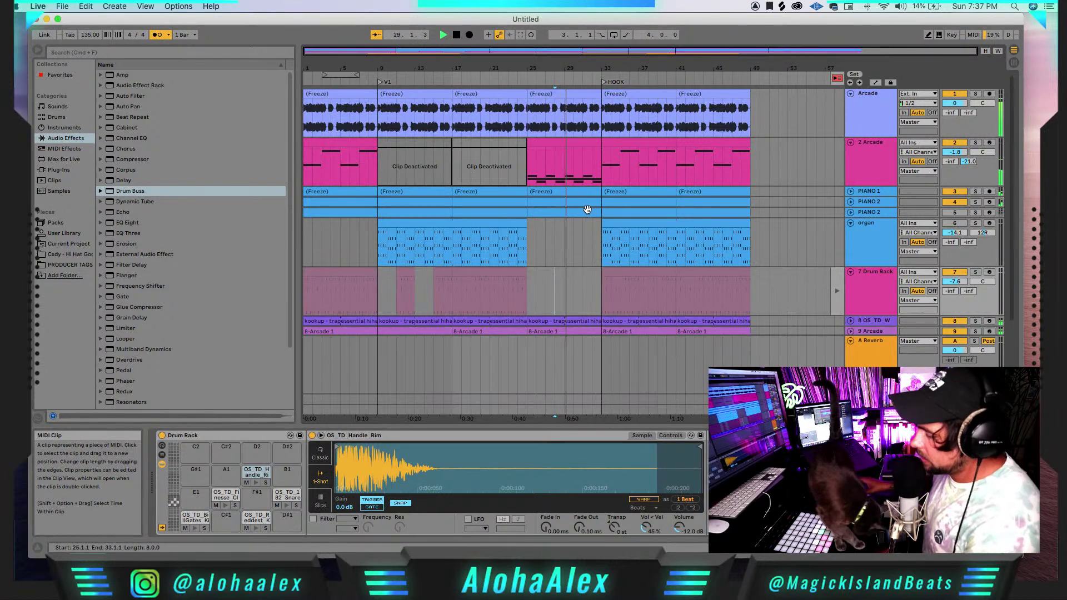
pyautogui.press('space')
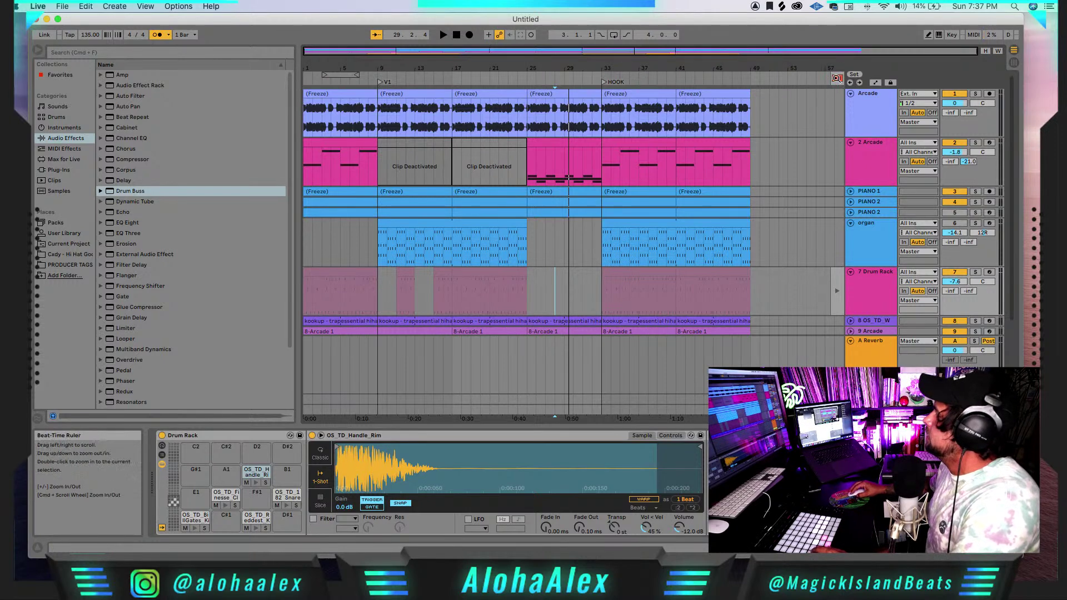
pyautogui.click(835, 79)
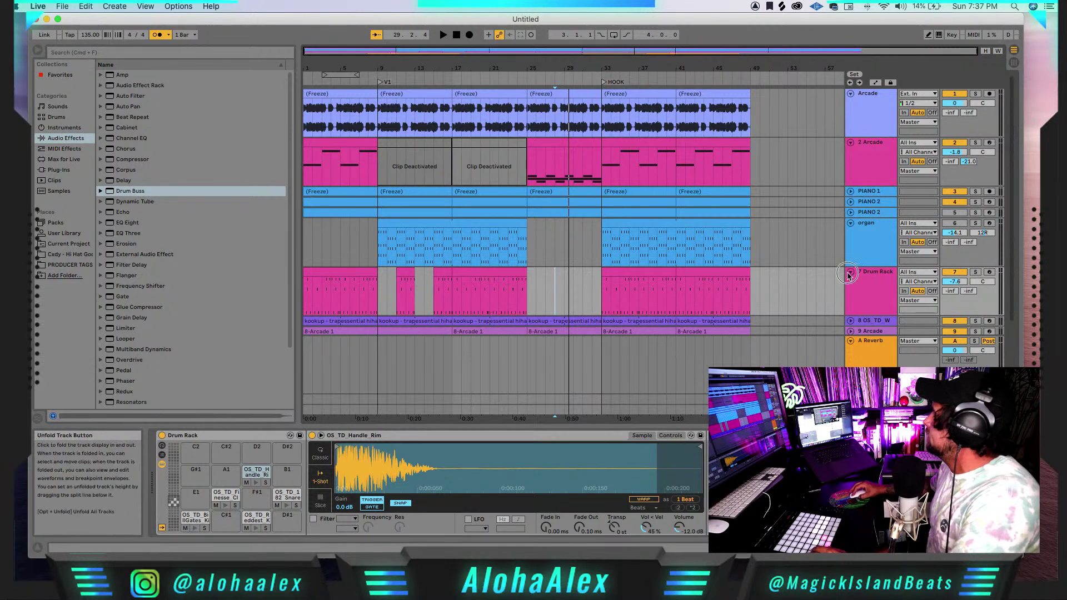
# - Collapse the Drum Rack, organ, 2 Arcade and first Arcade tracks
pyautogui.click(851, 272)
pyautogui.click(850, 223)
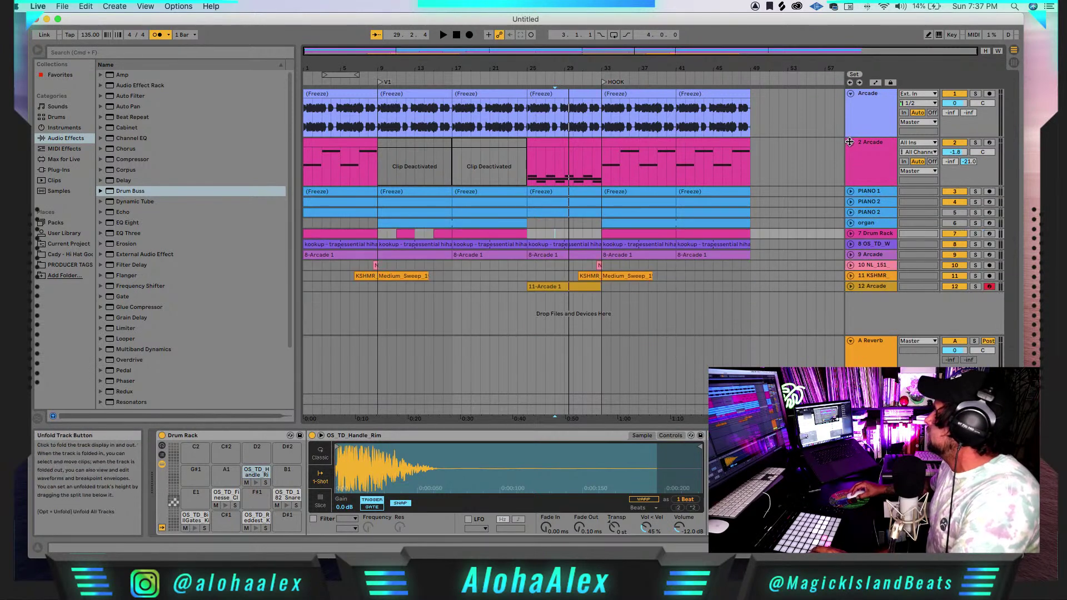
pyautogui.click(850, 142)
pyautogui.click(851, 94)
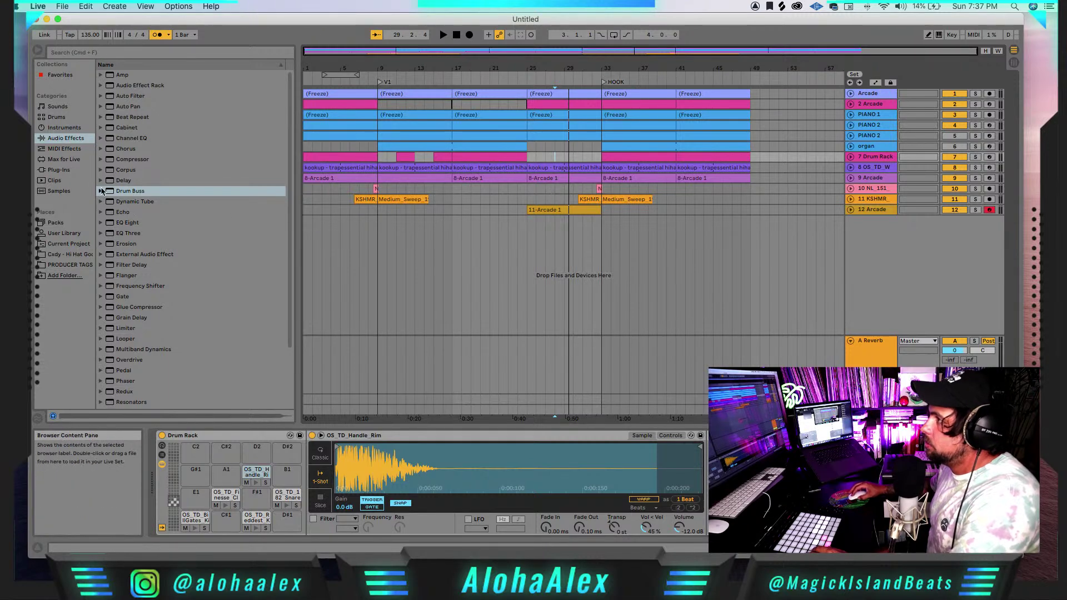
# - Add the Frequency Shifter audio effect to the Master track and expand that track
pyautogui.click(62, 171)
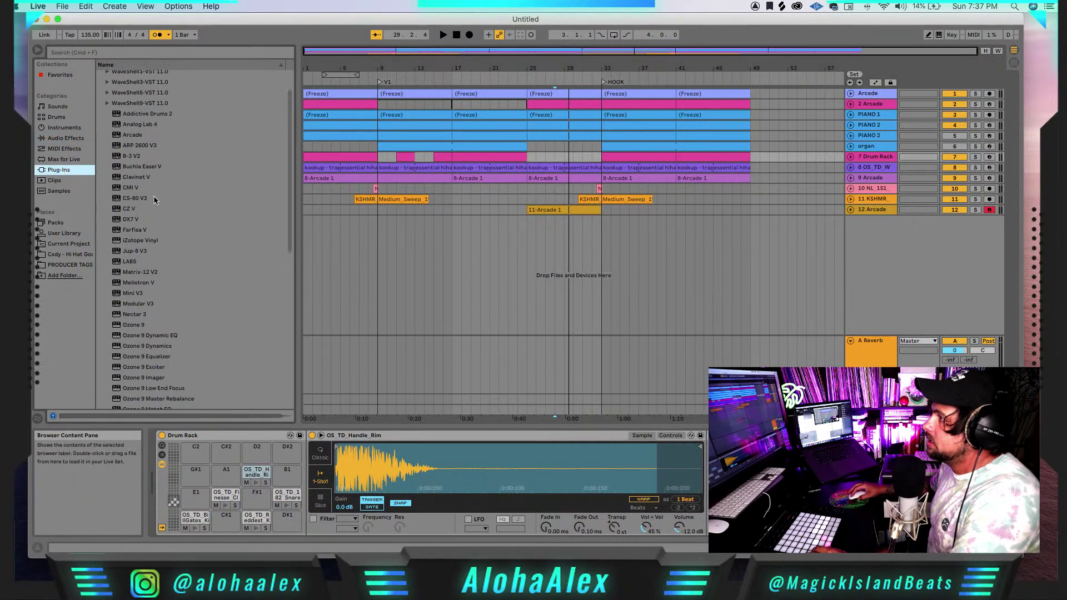
pyautogui.click(72, 140)
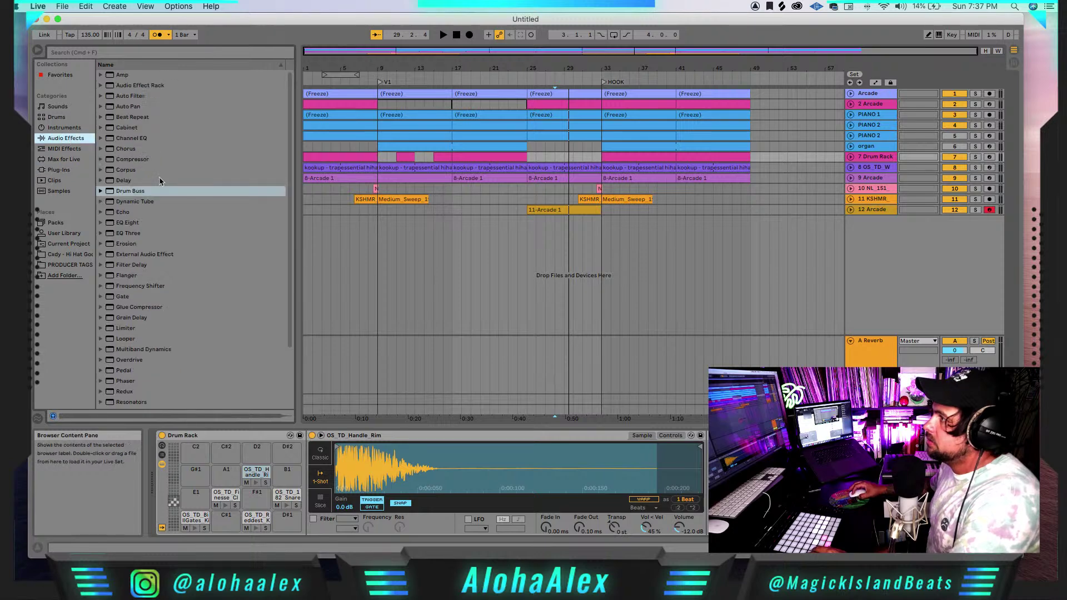
pyautogui.scroll(-5, 147, 225)
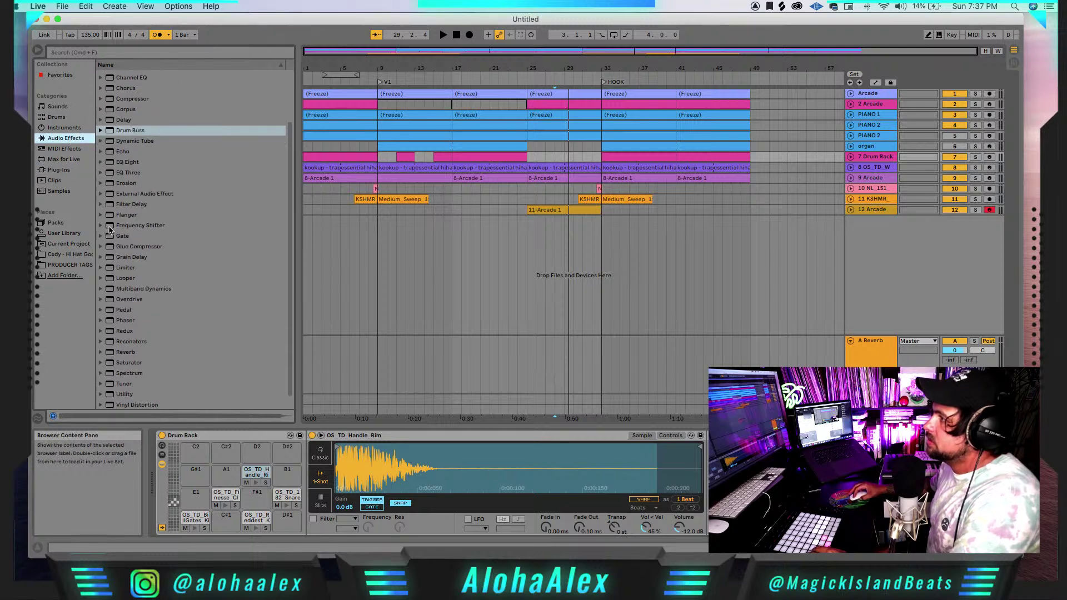
pyautogui.click(110, 228)
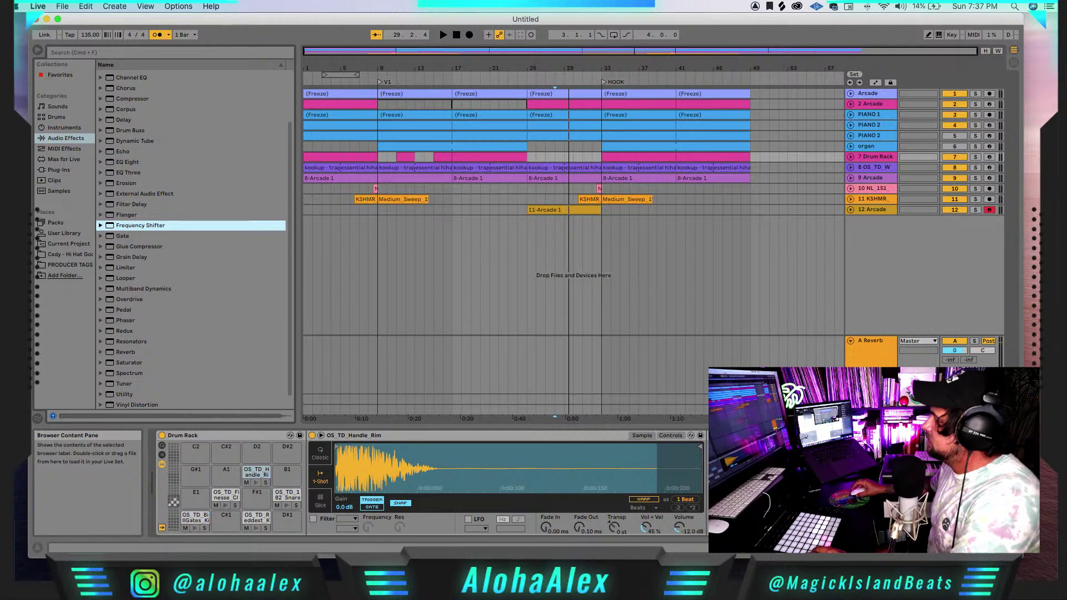
pyautogui.moveTo(110, 228); pyautogui.dragTo(870, 409)
pyautogui.click(870, 410)
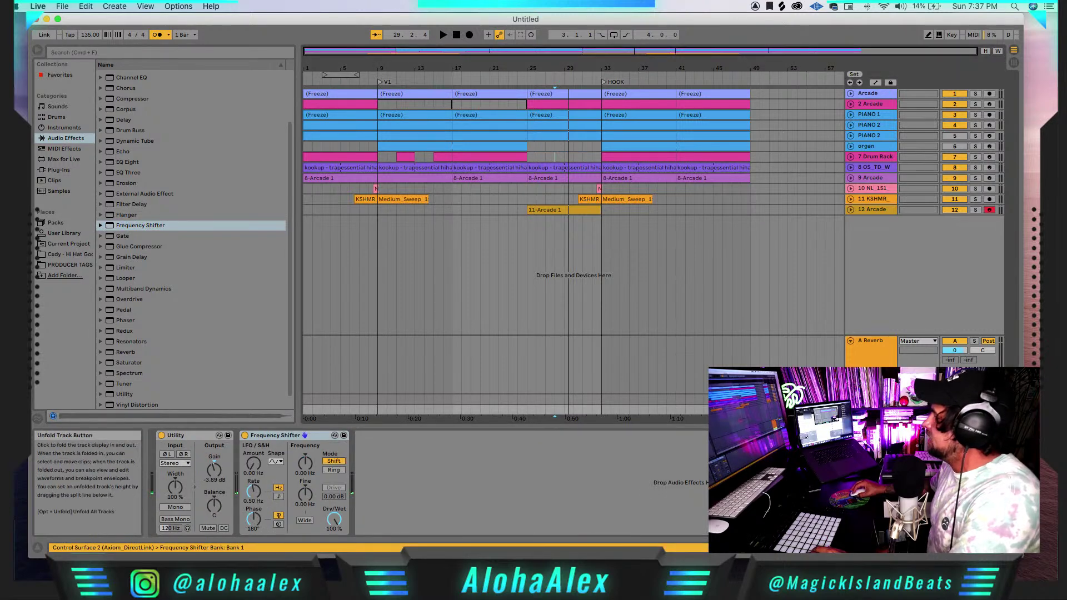
pyautogui.click(850, 410)
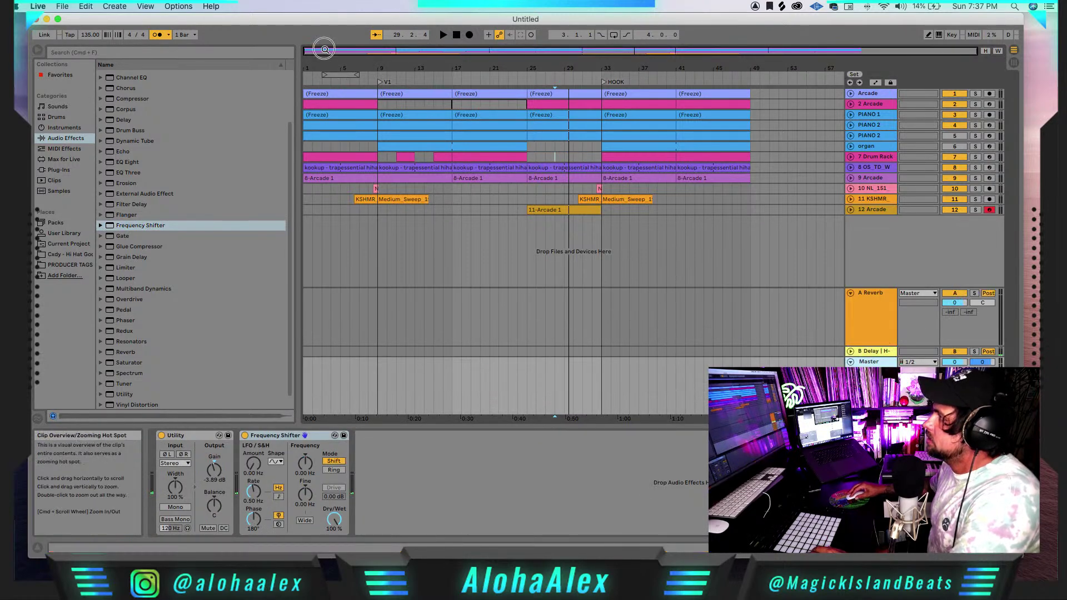
# - Show the Frequency Shifter's coarse Frequency automation on the Master track around the V1 marker
pyautogui.moveTo(340, 76); pyautogui.dragTo(489, 380)
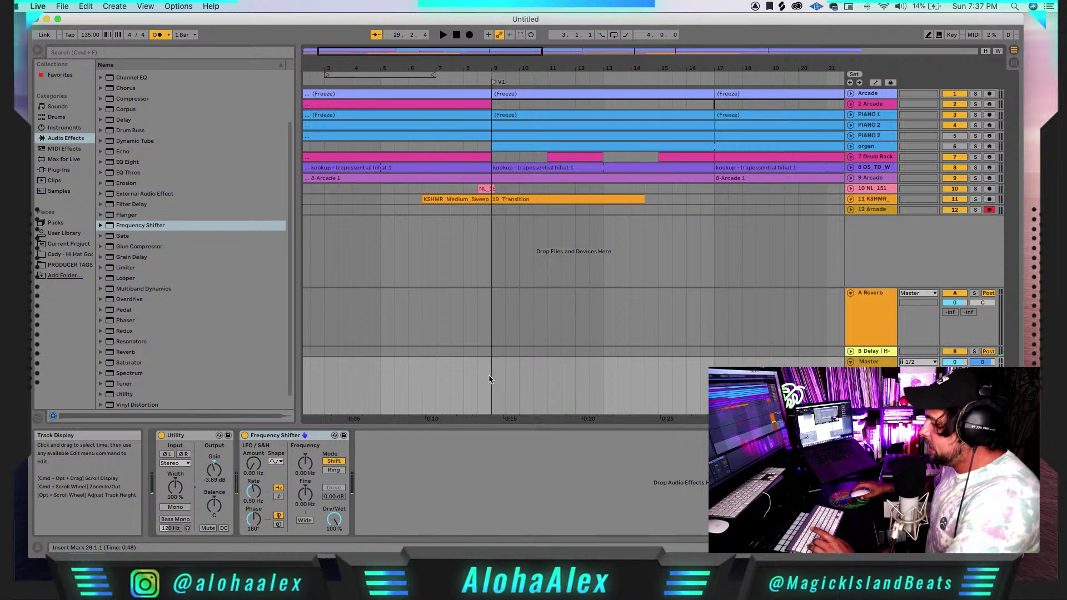
pyautogui.press('a')
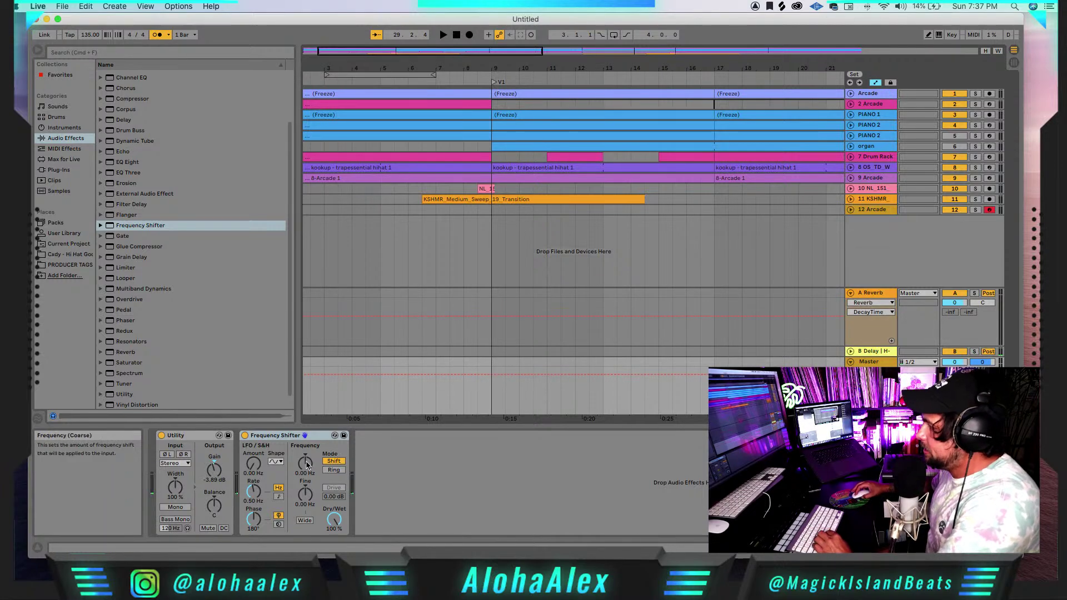
pyautogui.click(308, 466)
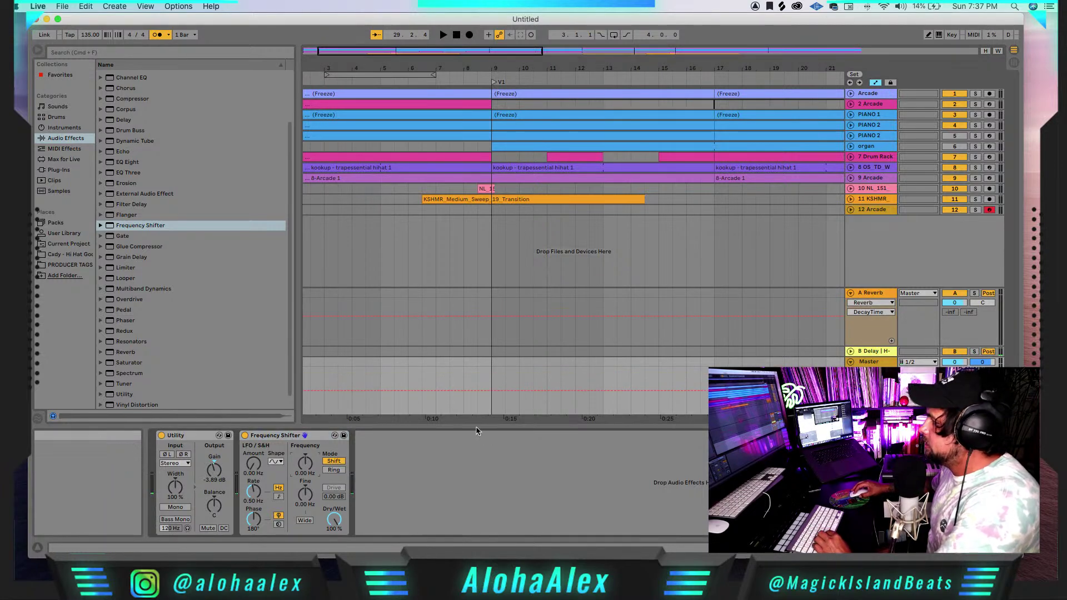
# - Draw a curved downward frequency drop from bar 8.3 to the V1 marker at bar 9 and audition it from bar 8
pyautogui.click(492, 392)
pyautogui.moveTo(470, 49); pyautogui.dragTo(471, 51)
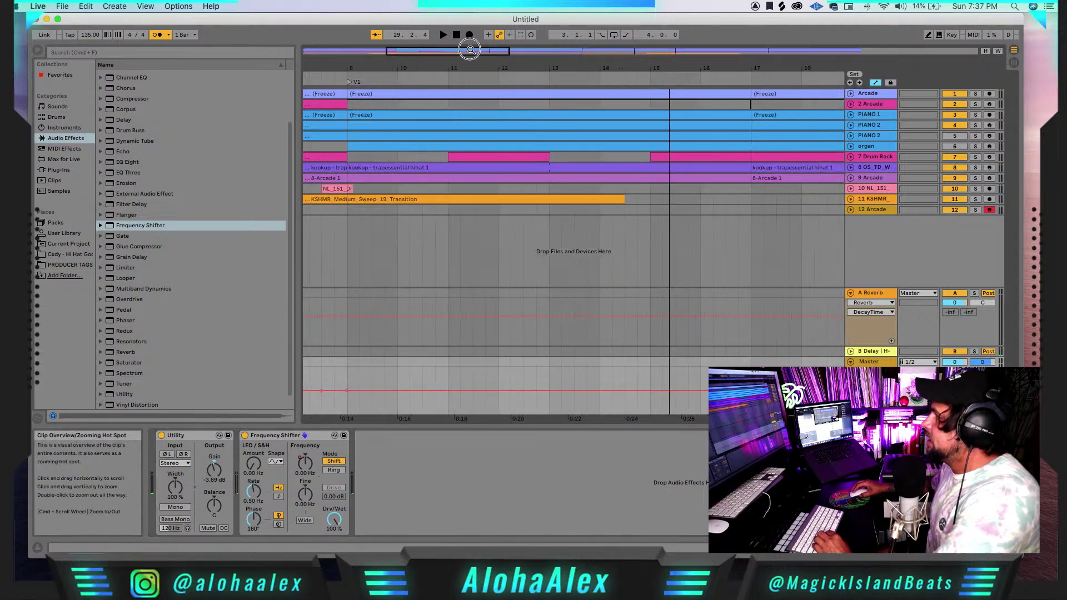
pyautogui.hscroll(-5, 460, 165)
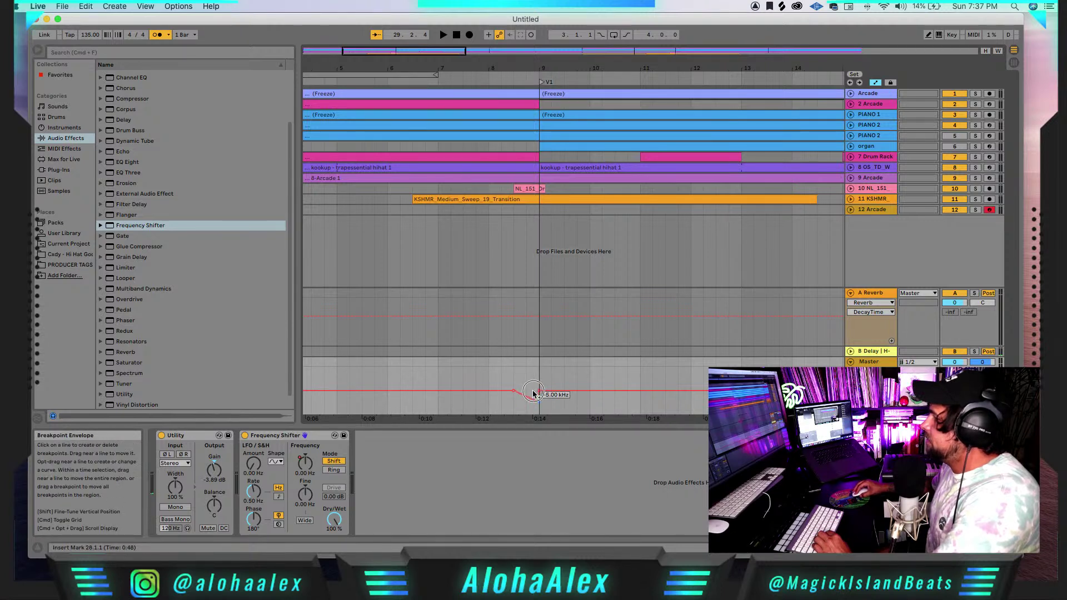
pyautogui.moveTo(533, 414); pyautogui.dragTo(526, 406)
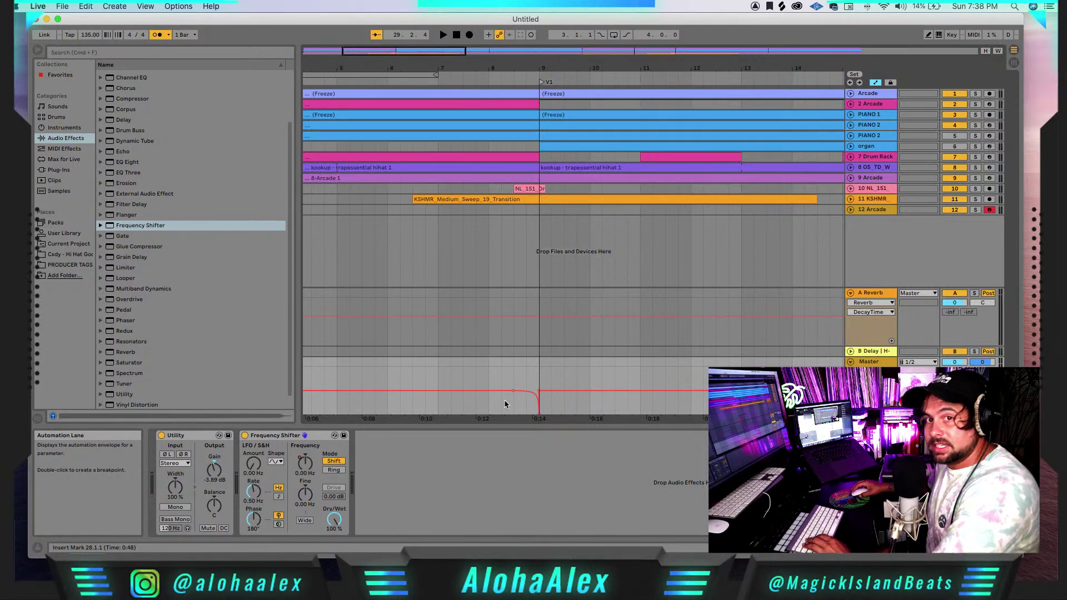
pyautogui.click(491, 404)
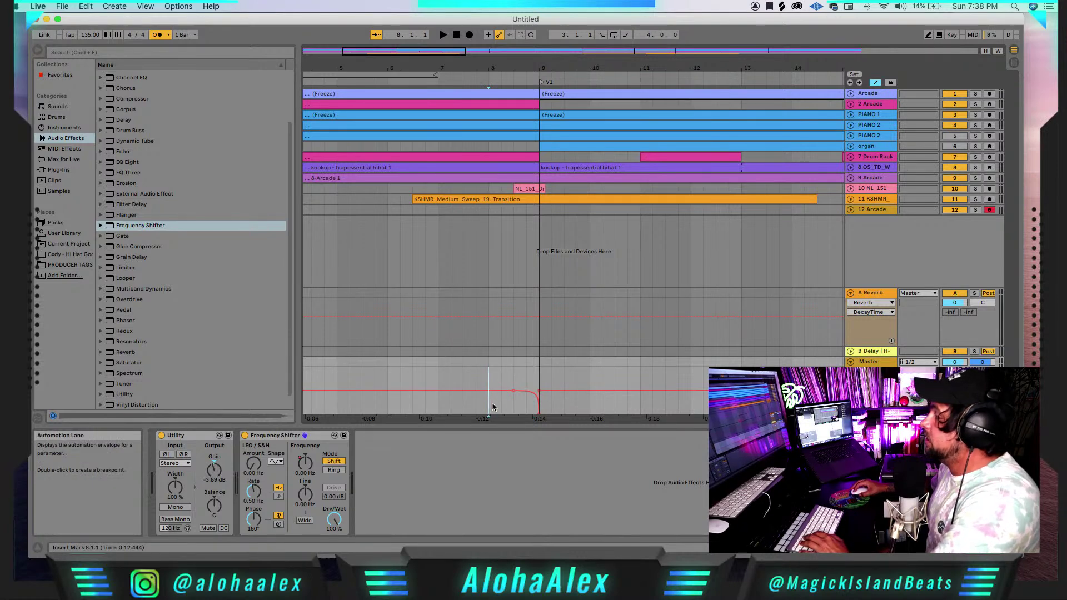
pyautogui.press('space')
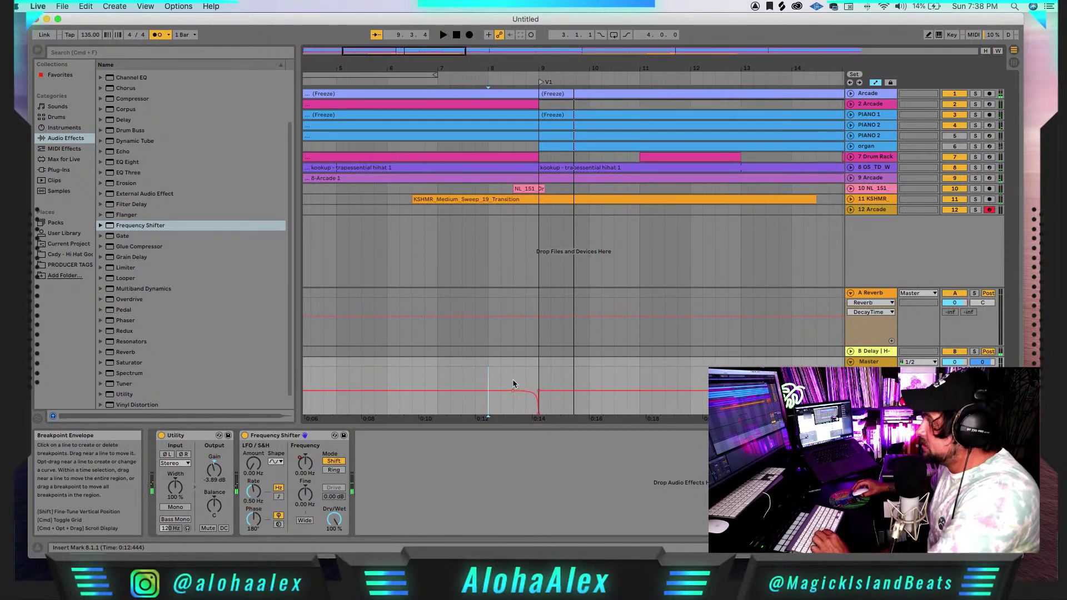
# - Draw a shorter curved frequency drop from bar 16.4 to bar 17 on the Master track and audition the transition
pyautogui.hscroll(2, 602, 369)
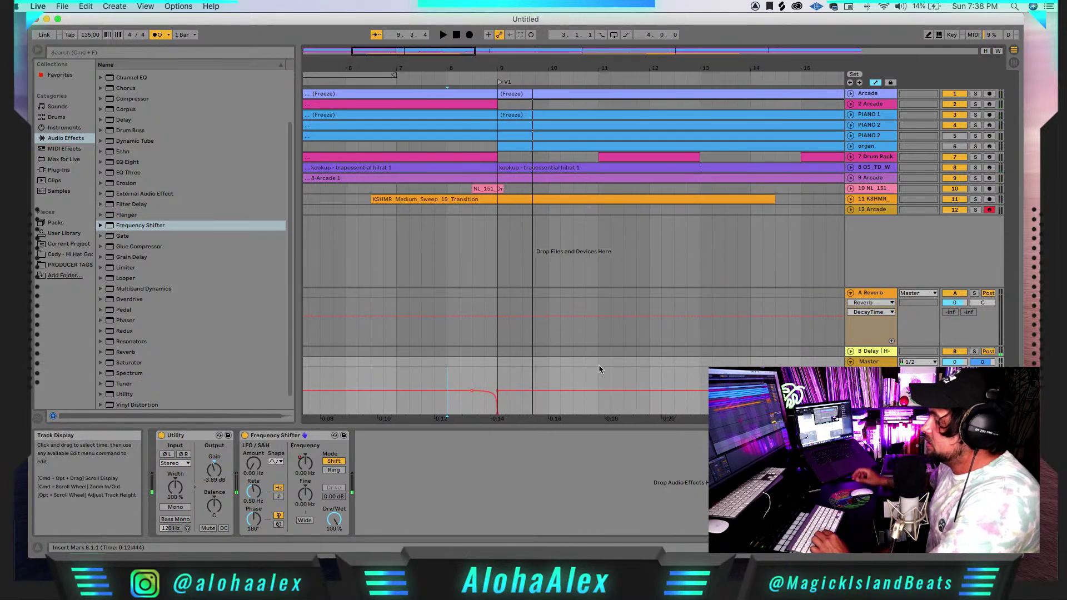
pyautogui.hscroll(12, 599, 365)
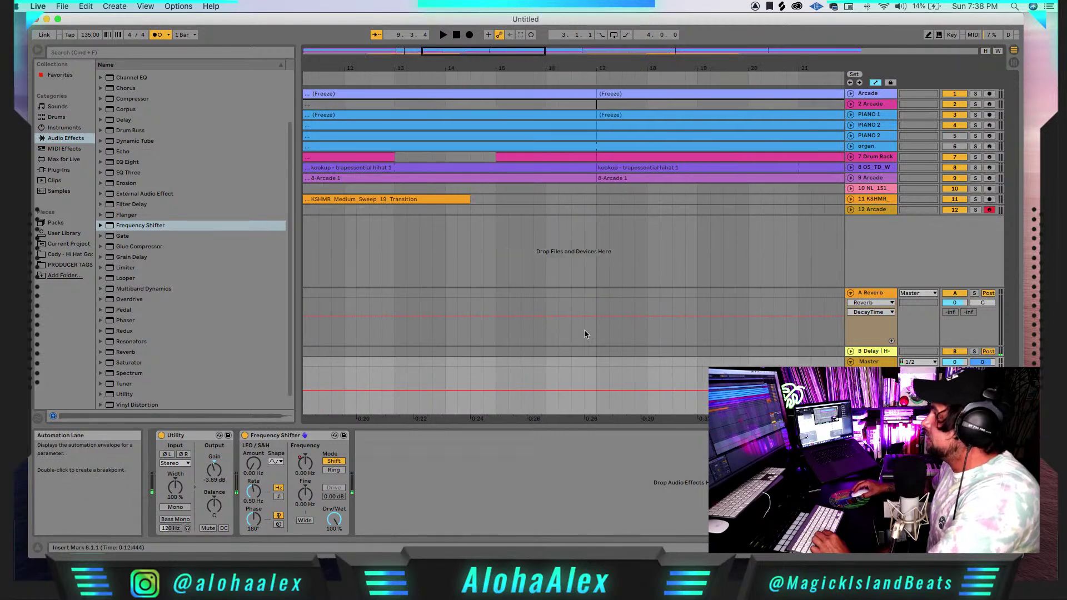
pyautogui.click(585, 401)
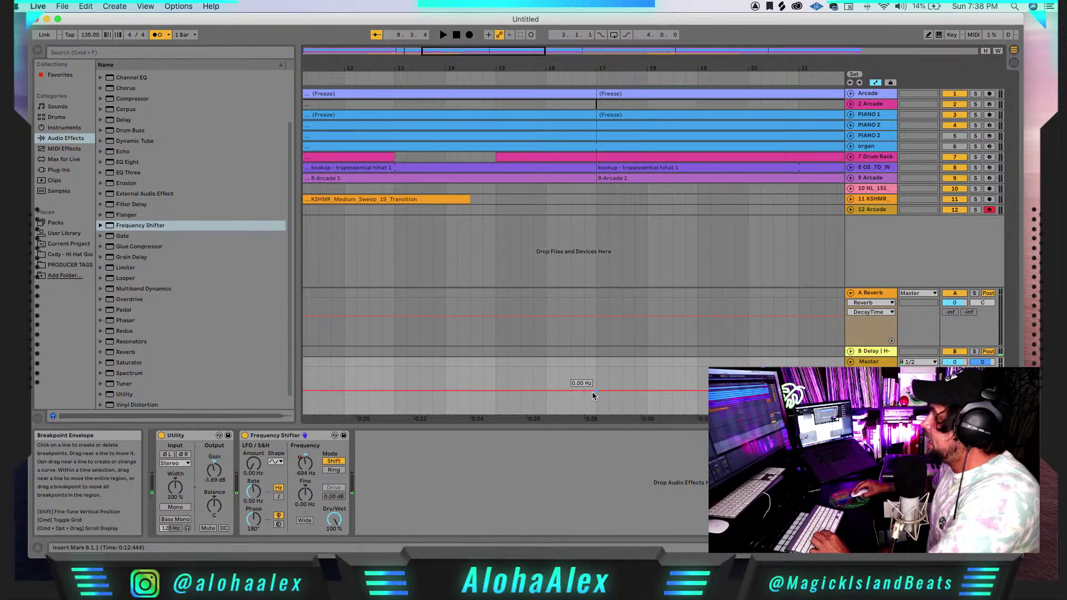
pyautogui.moveTo(593, 394); pyautogui.dragTo(596, 414)
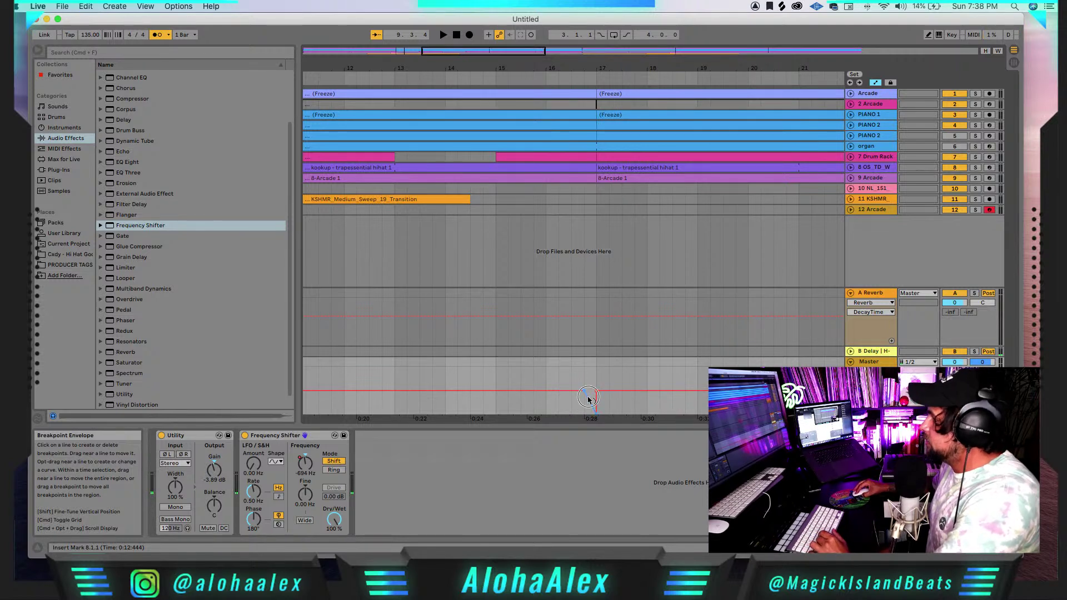
pyautogui.click(567, 408)
pyautogui.press('space')
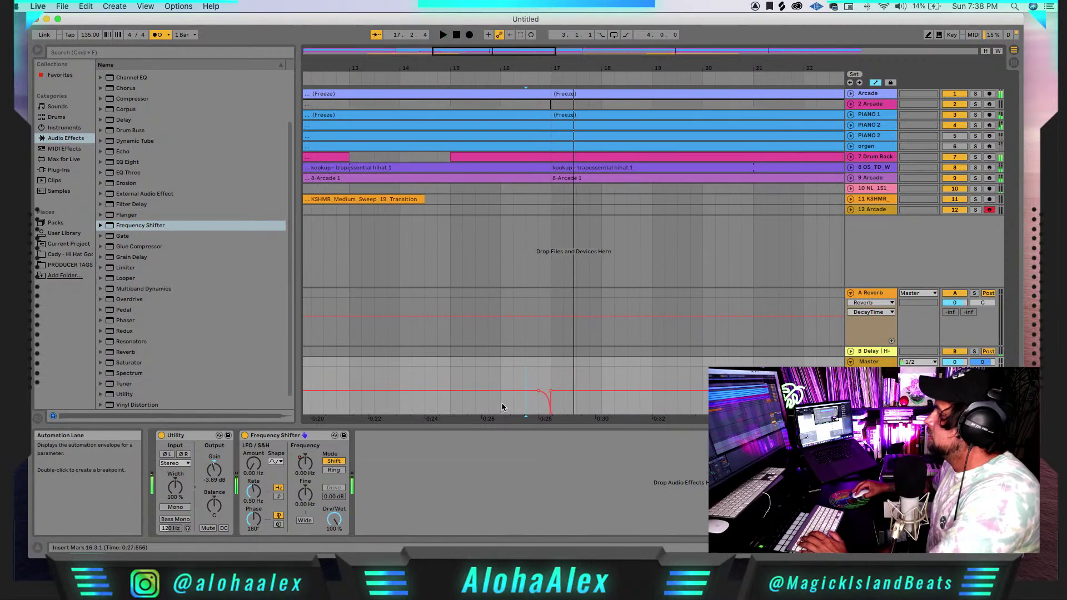
pyautogui.click(501, 403)
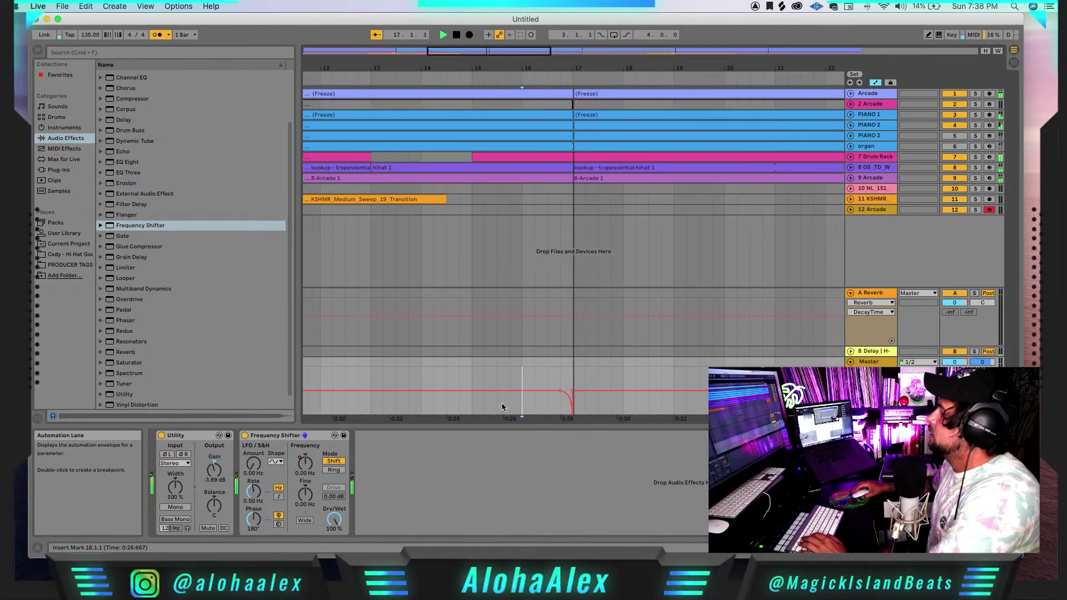
# - Copy the frequency drop from bars 8.3 to 9 to just before bar 25 and audition it from bar 24
pyautogui.moveTo(516, 381); pyautogui.dragTo(505, 381)
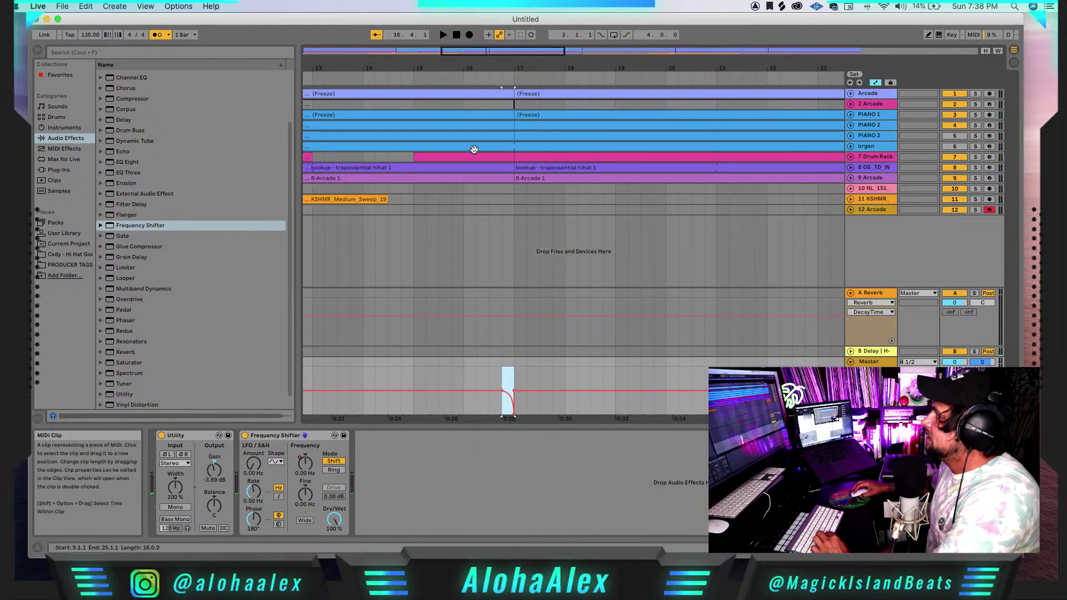
pyautogui.moveTo(464, 50); pyautogui.dragTo(462, 46)
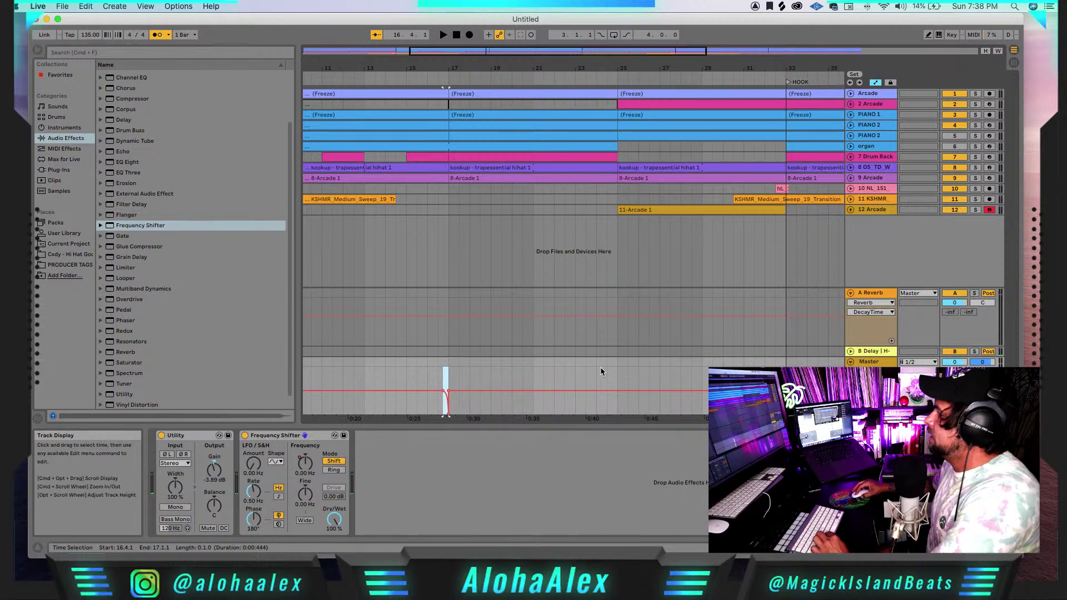
pyautogui.hscroll(-3, 556, 380)
pyautogui.hscroll(2, 346, 388)
pyautogui.hscroll(-3, 341, 388)
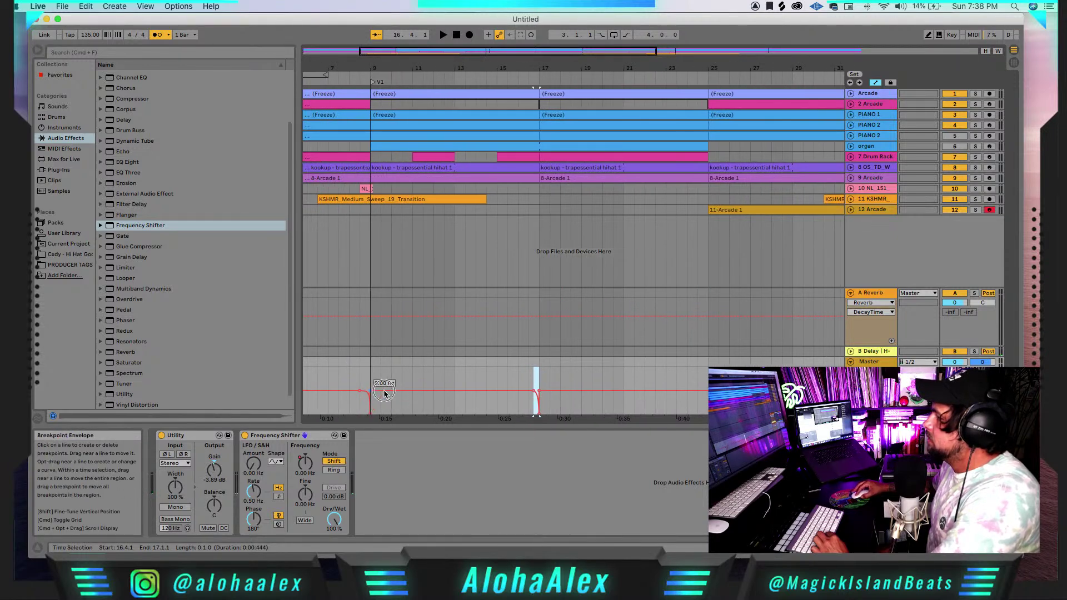
pyautogui.moveTo(361, 383); pyautogui.dragTo(372, 384)
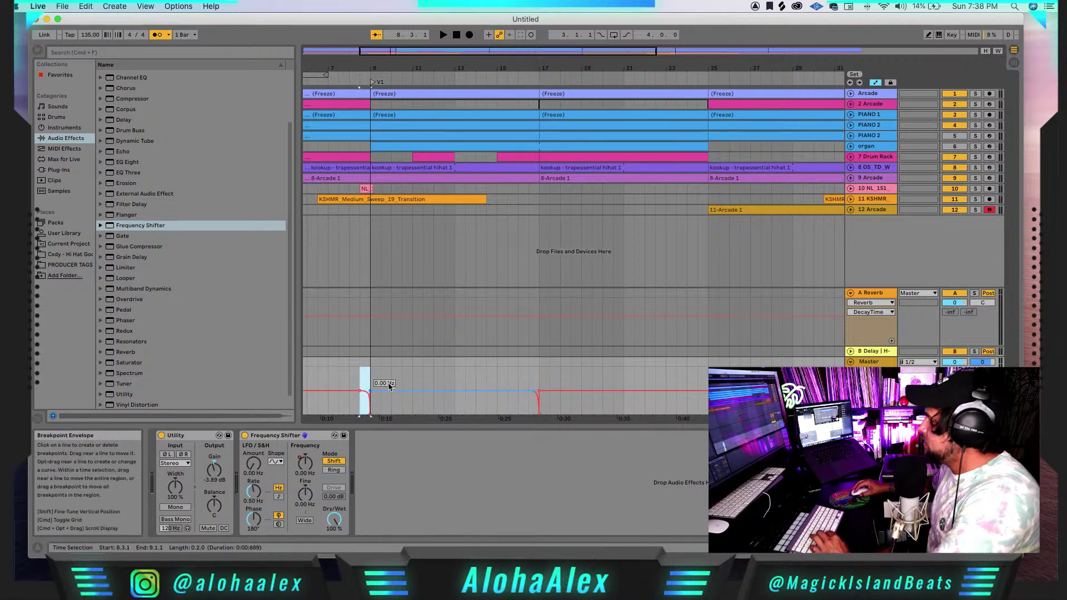
pyautogui.click(698, 383)
pyautogui.press('super+v')
pyautogui.click(689, 374)
pyautogui.press('space')
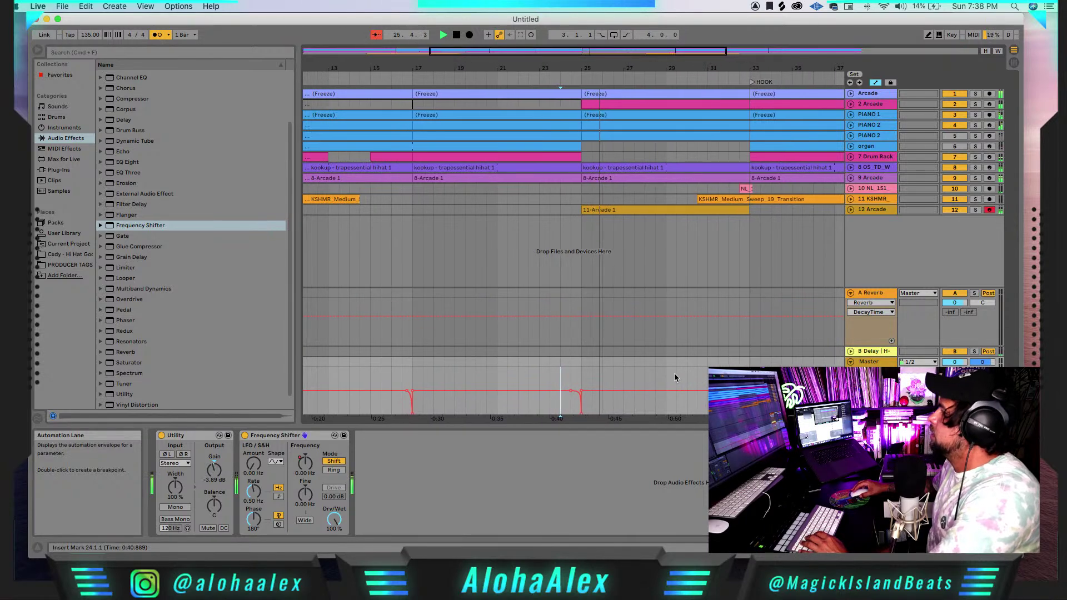
# - Copy the short frequency drop that ends at bar 17 on the Master track to bars 28.3–29
pyautogui.moveTo(402, 384); pyautogui.dragTo(413, 384)
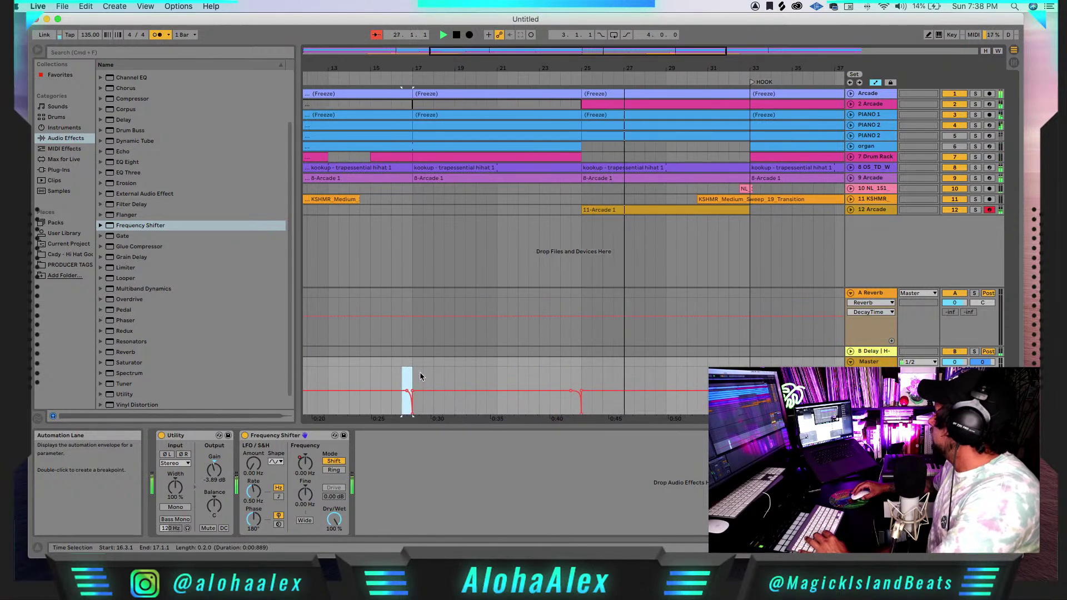
pyautogui.click(656, 378)
pyautogui.press('super+v')
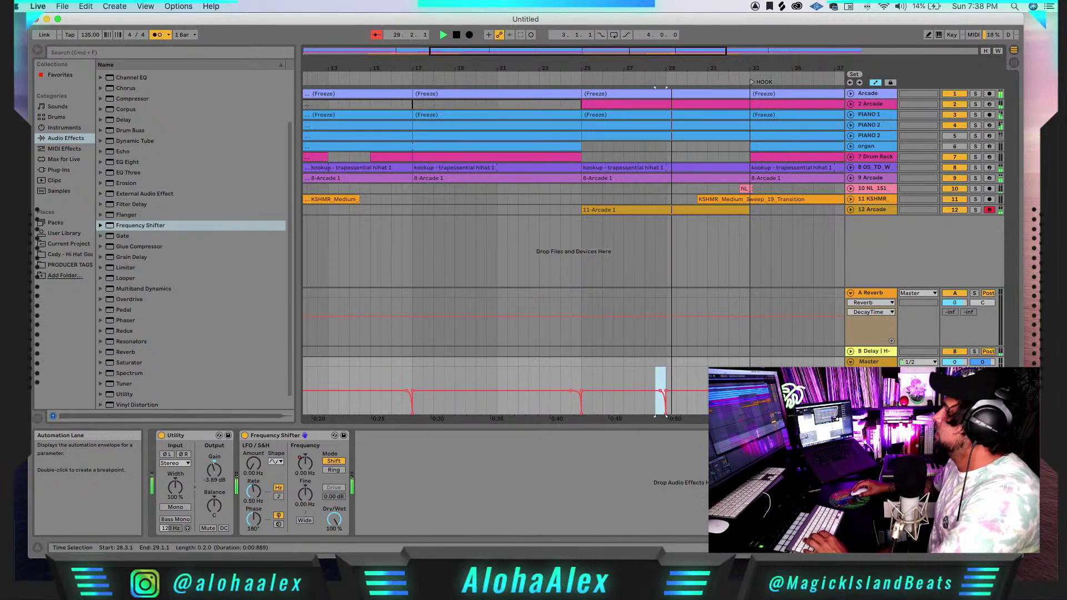
# - Copy the frequency drop that ends at bar 25 to bar 32.3, so it leads into the HOOK marker at bar 33
pyautogui.click(576, 383)
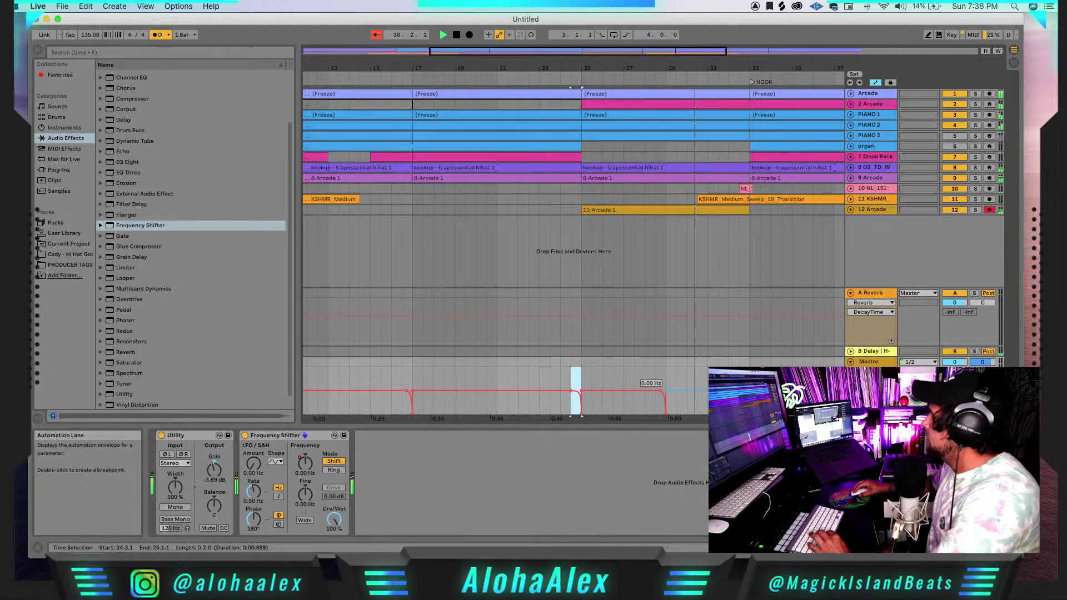
pyautogui.click(740, 381)
pyautogui.press('super+v')
pyautogui.hscroll(4, 745, 375)
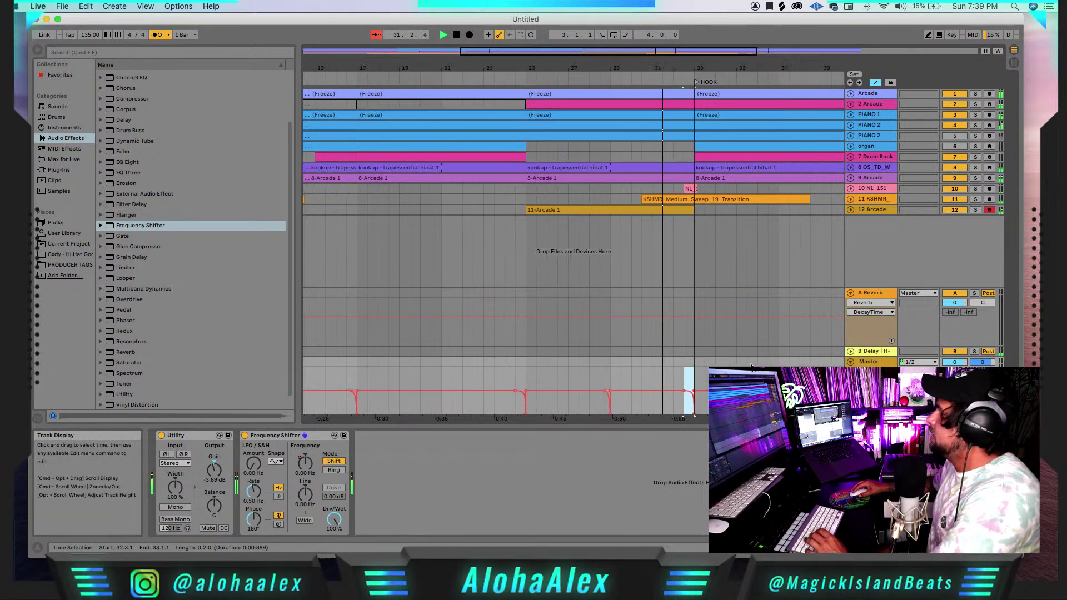
pyautogui.click(647, 371)
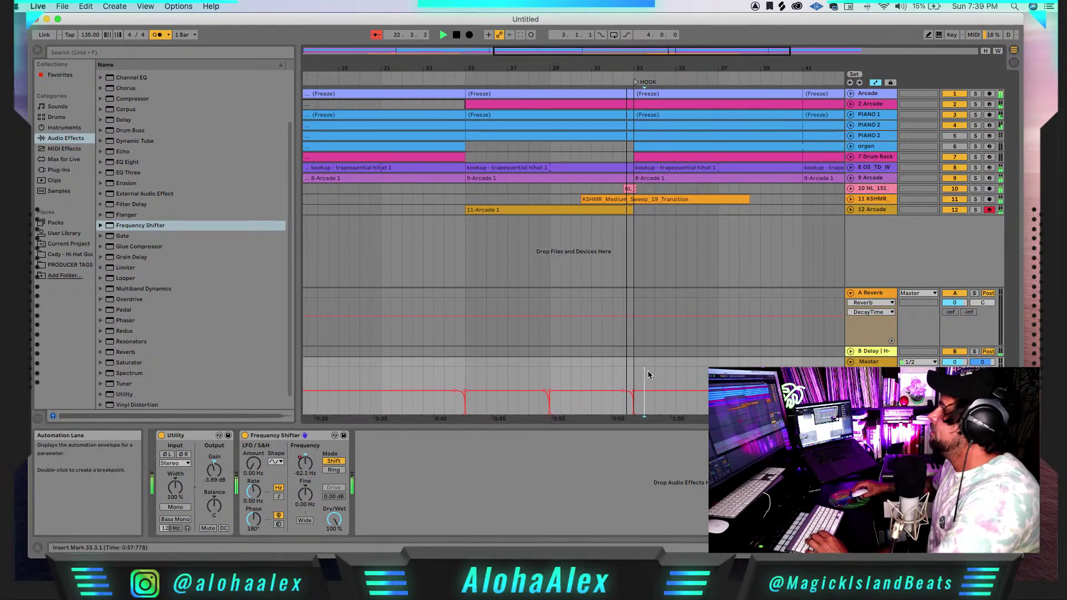
# - Unfold the Drum Rack and OS_TD_W tracks and insert a MIDI track named HH2 directly below OS_TD_W
pyautogui.click(498, 116)
pyautogui.moveTo(512, 54); pyautogui.dragTo(512, 48)
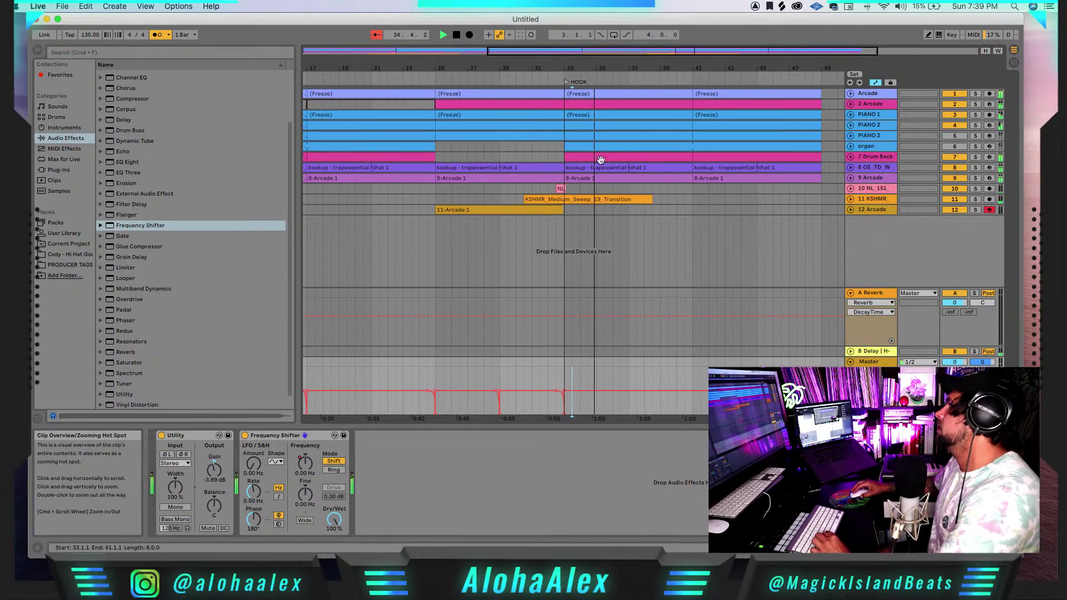
pyautogui.click(852, 158)
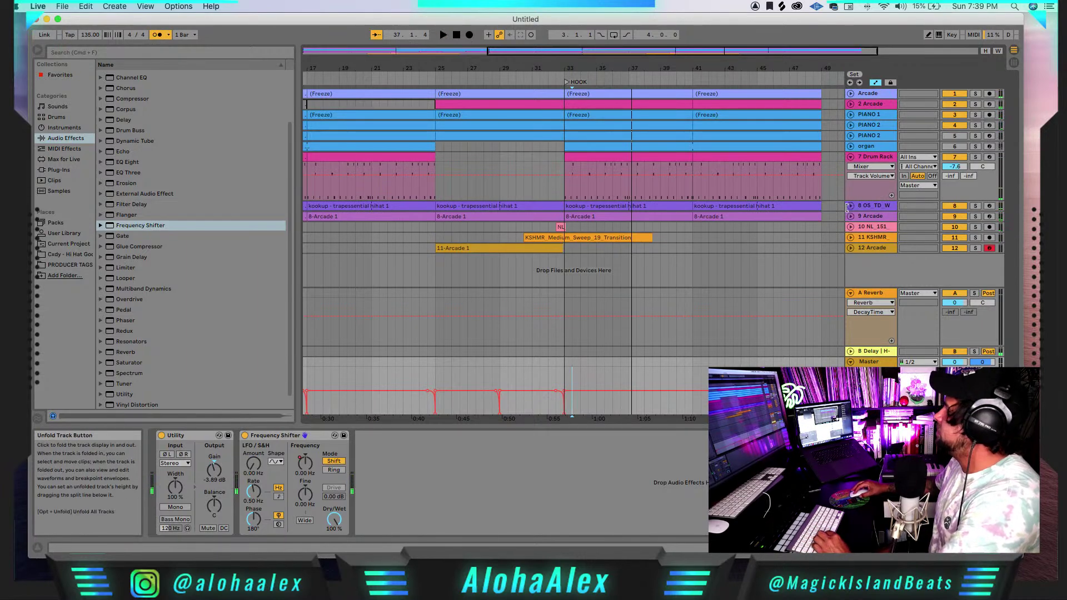
pyautogui.click(851, 206)
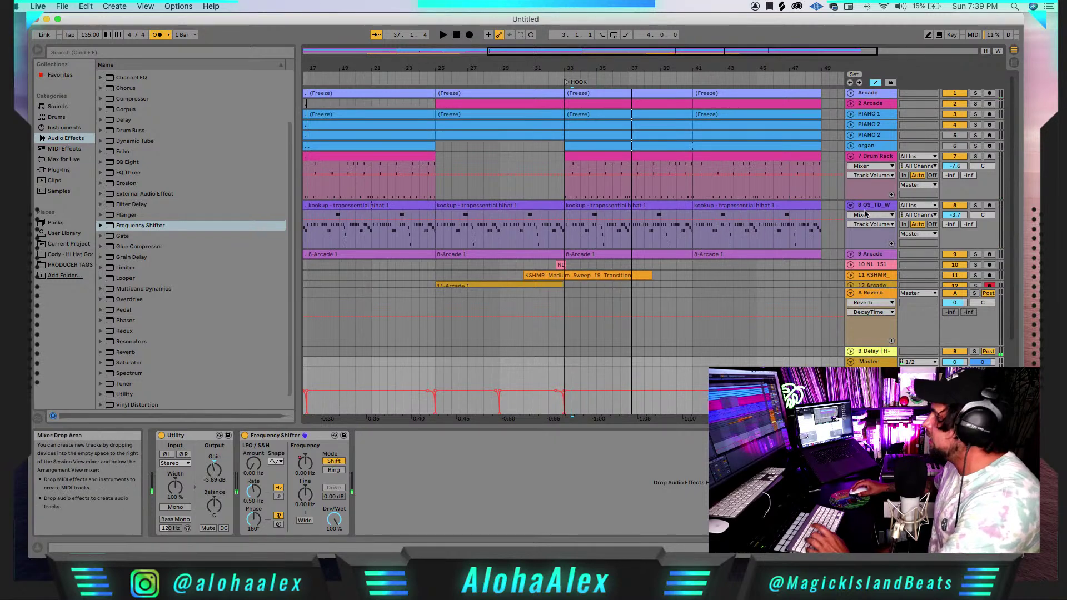
pyautogui.click(868, 212)
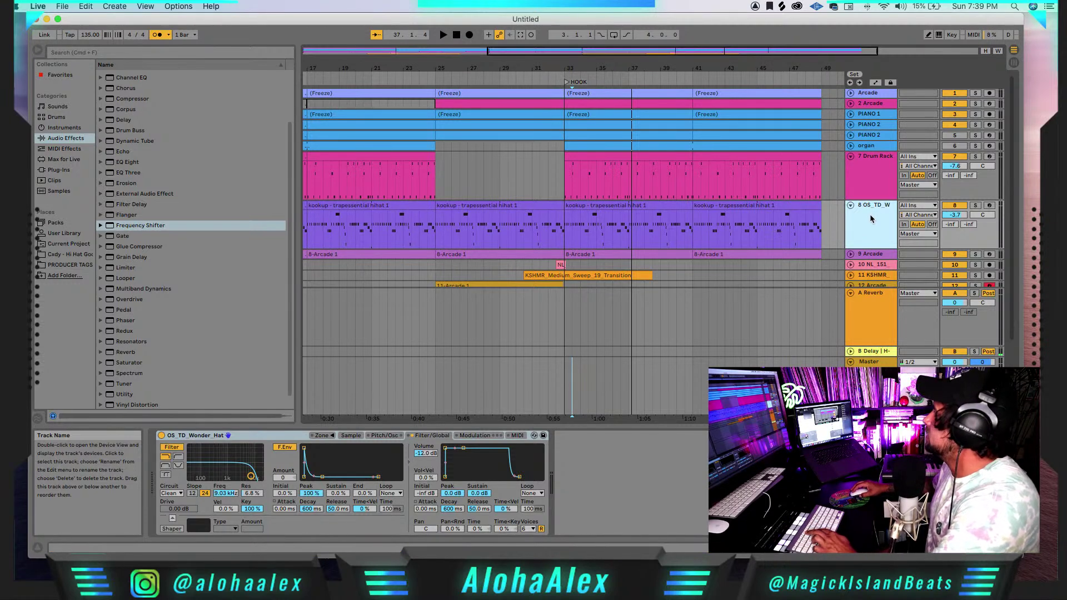
pyautogui.press('super+shift+t')
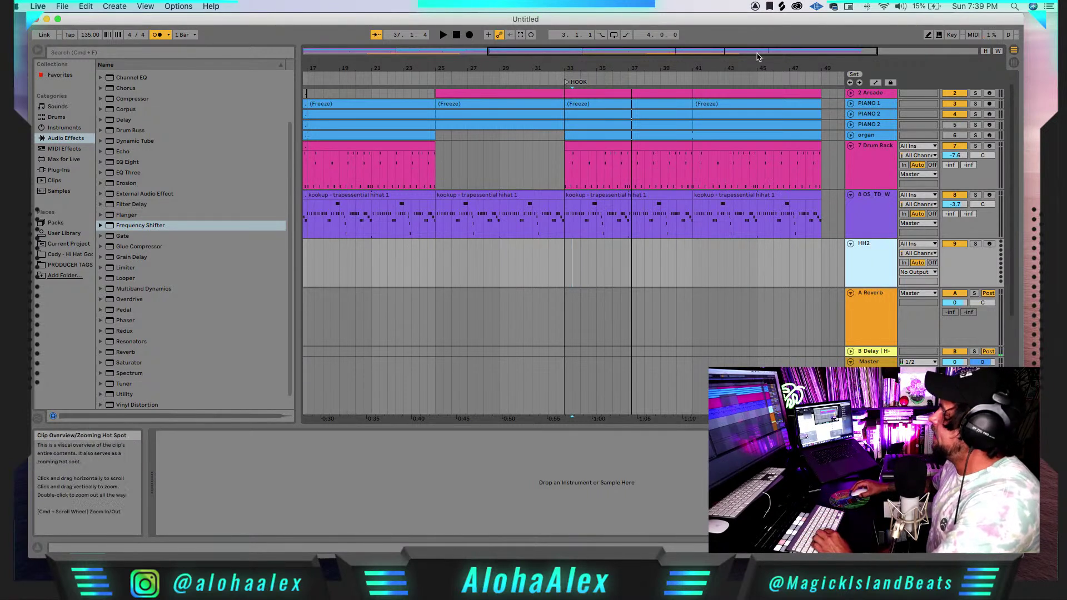
# - Find Sampler among the instruments and load it onto the HH2 track
pyautogui.click(69, 151)
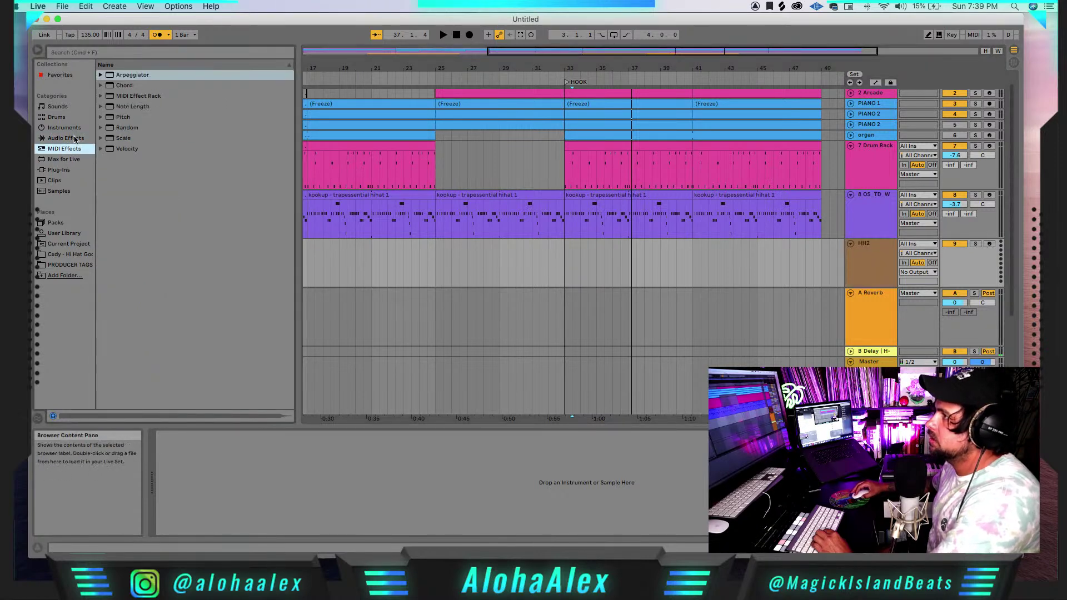
pyautogui.click(65, 139)
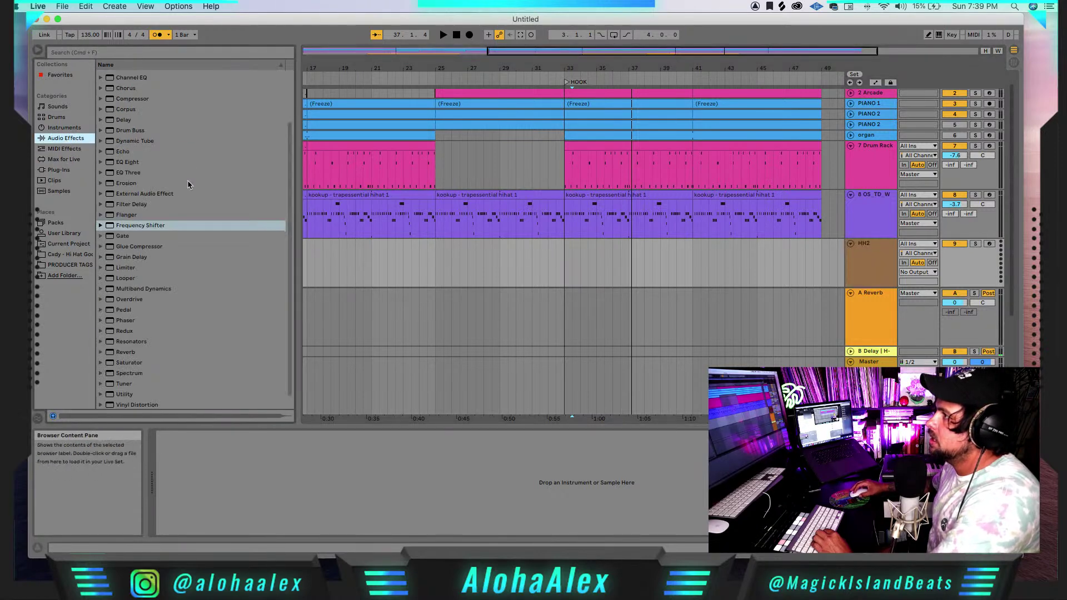
pyautogui.click(70, 128)
pyautogui.click(109, 160)
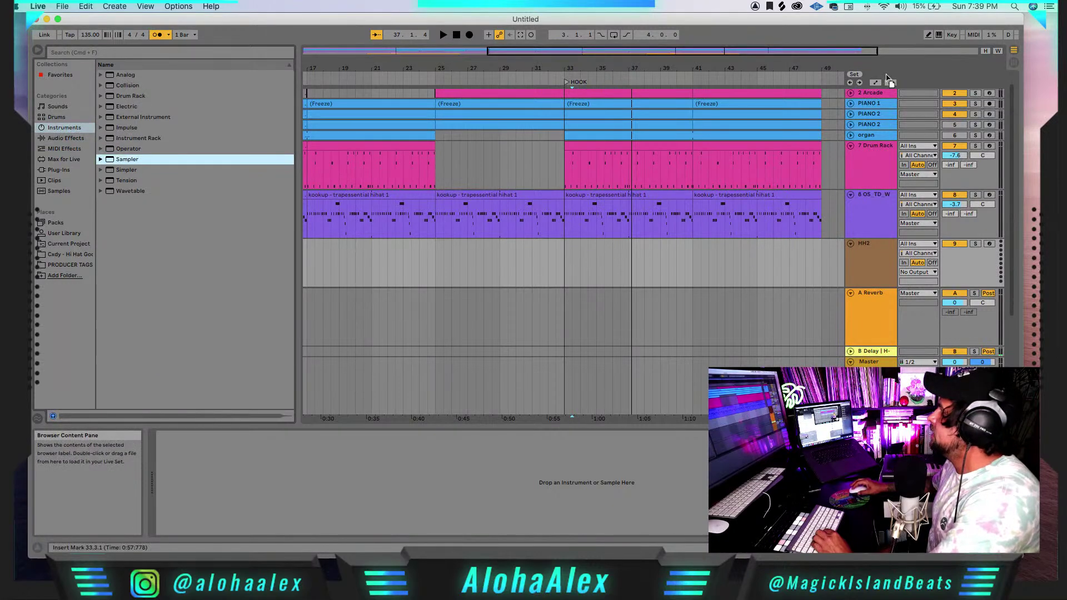
# - Switch to Splice, clear the sweep search and open the Drums category of the sample library
pyautogui.click(783, 6)
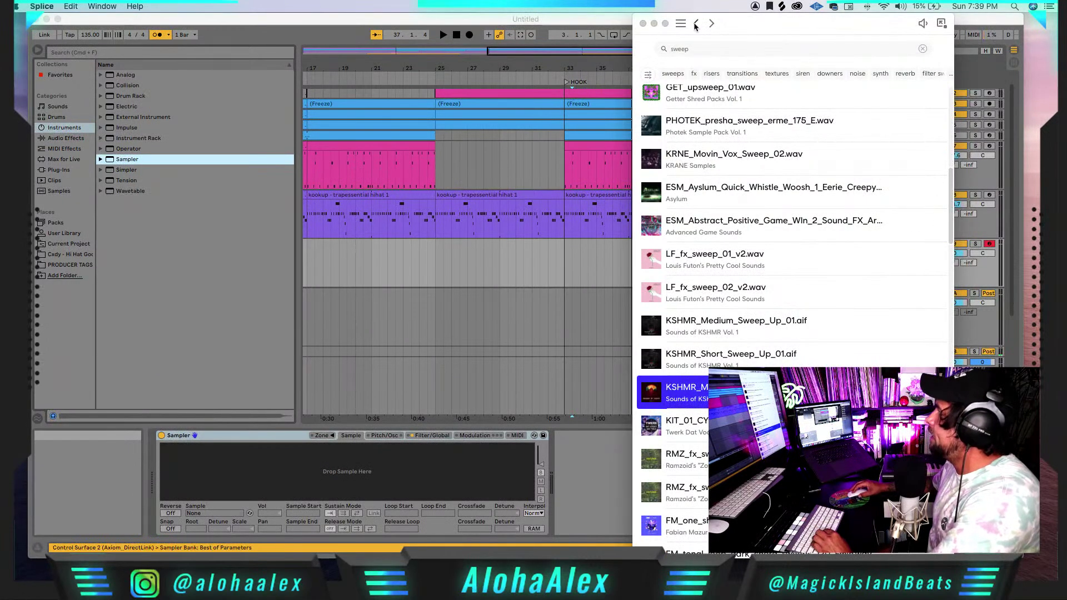
pyautogui.click(925, 50)
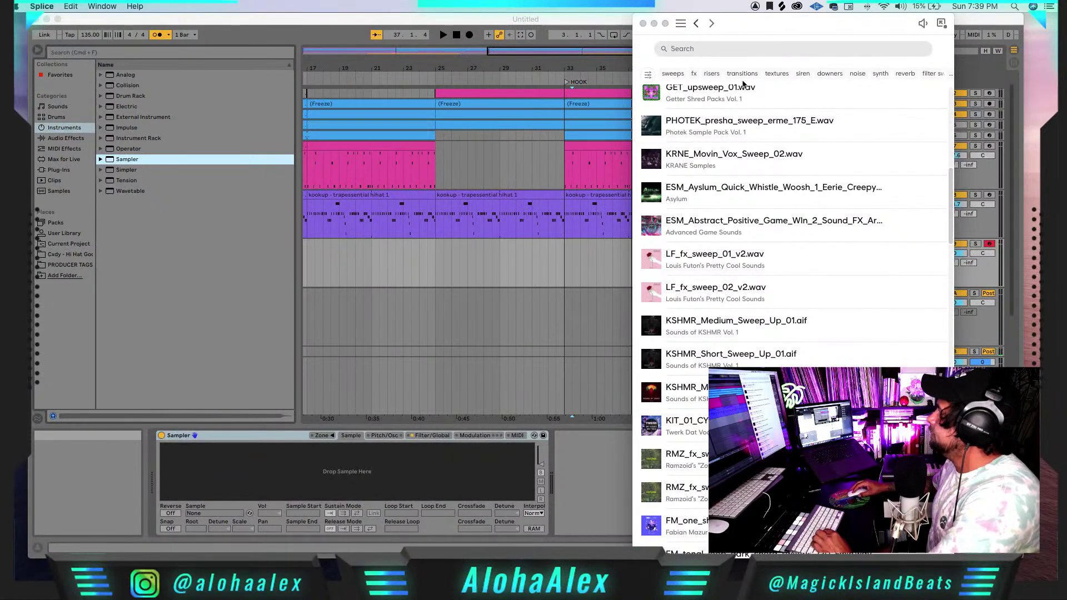
pyautogui.click(692, 25)
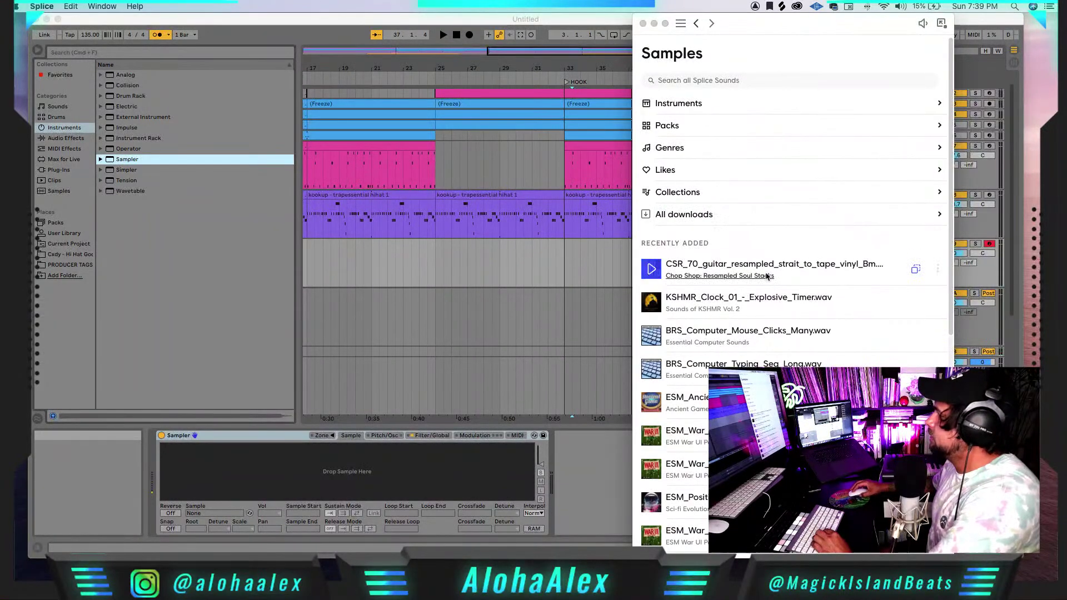
pyautogui.click(708, 108)
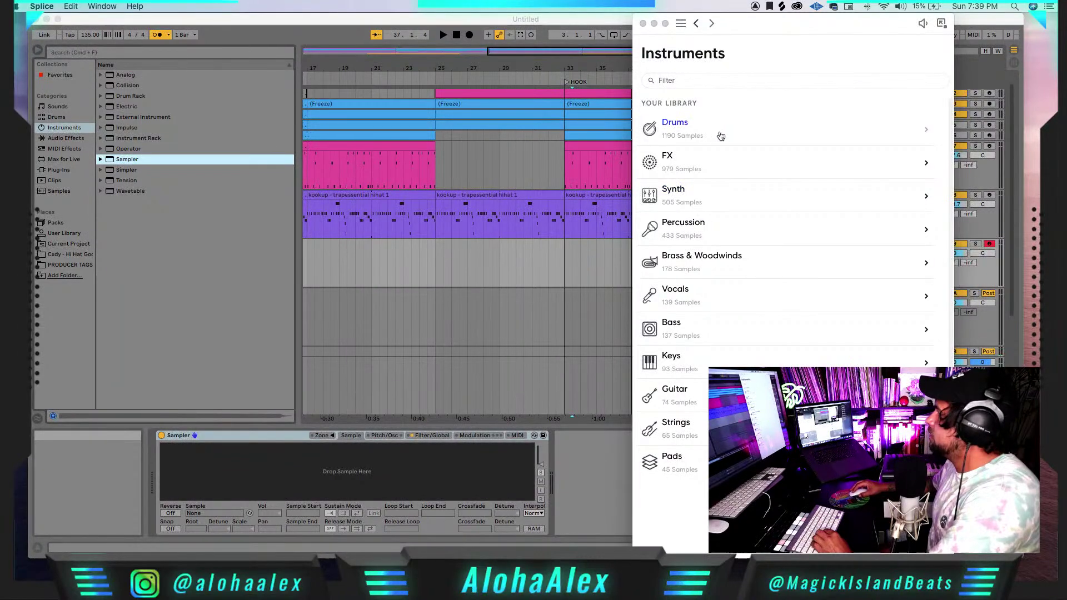
pyautogui.click(696, 25)
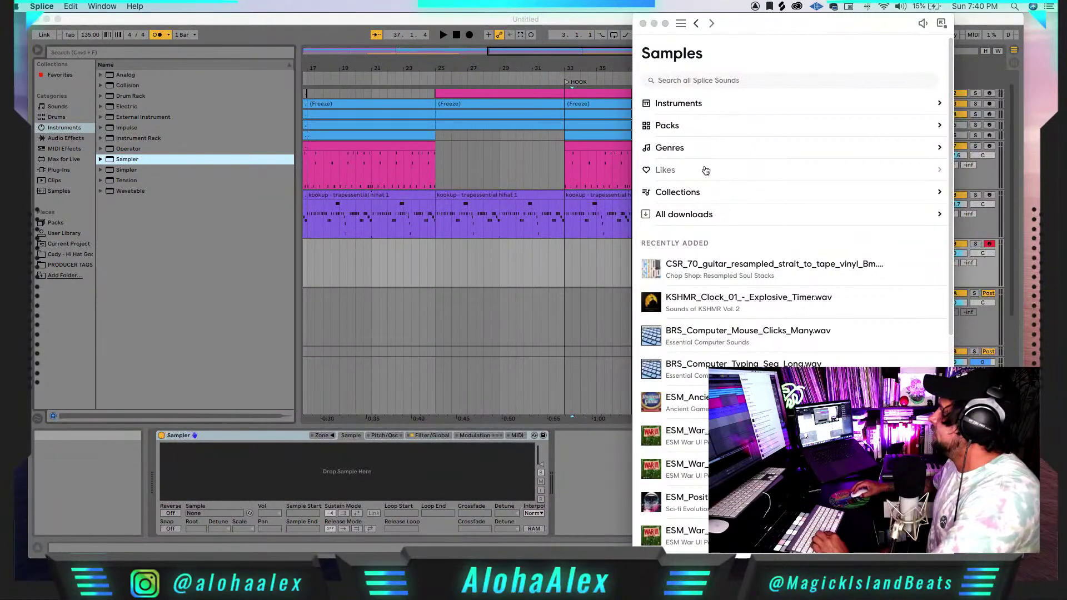
pyautogui.click(718, 107)
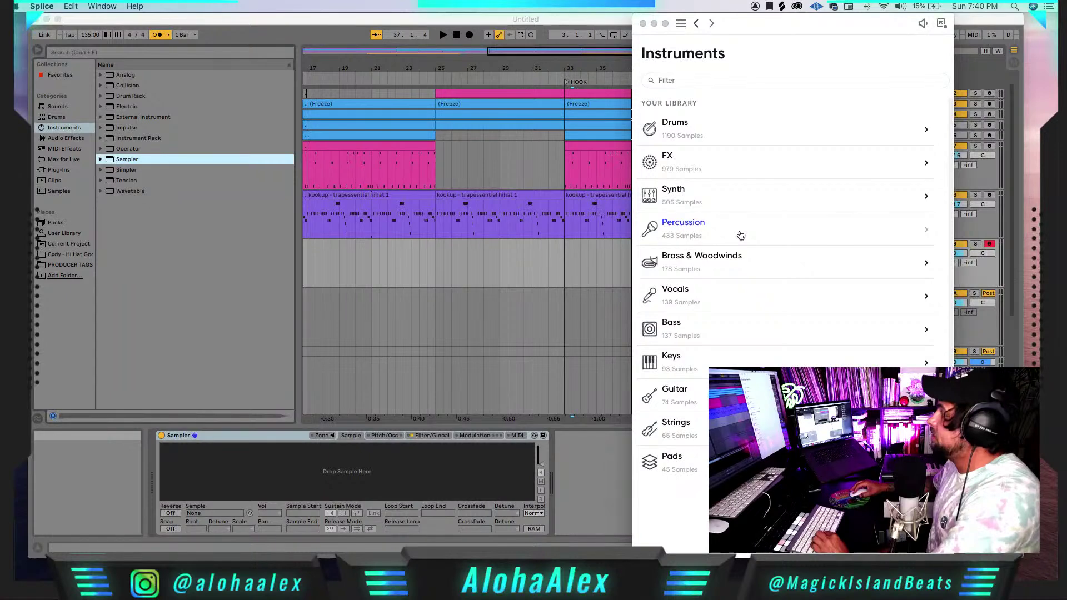
pyautogui.click(723, 139)
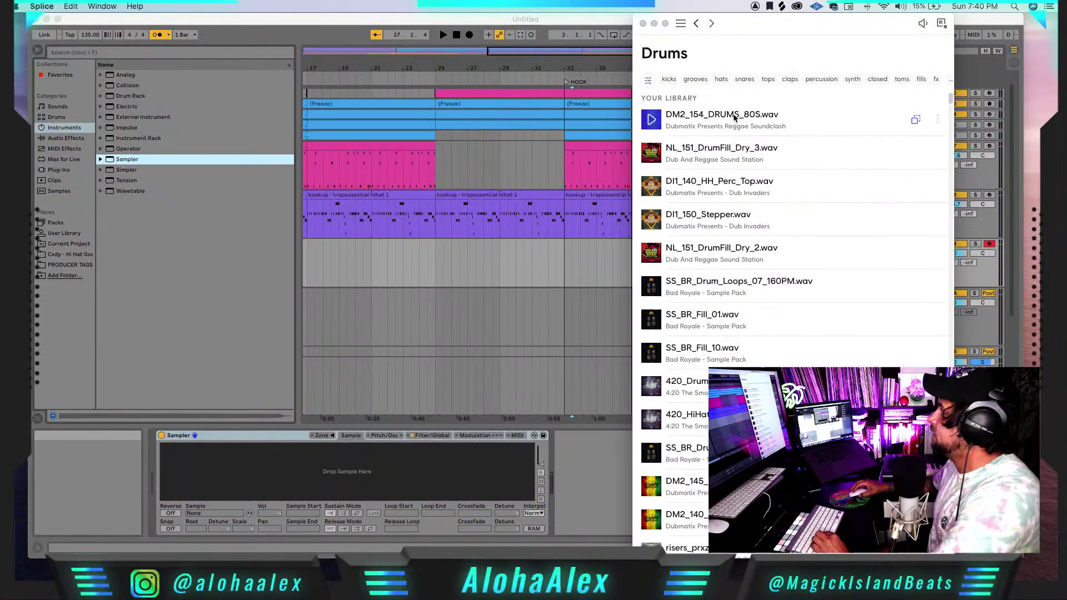
# - Filter the drum samples to hats one-shots and load LF_hihat_closed_02.wav into the Sampler on HH2
pyautogui.click(722, 79)
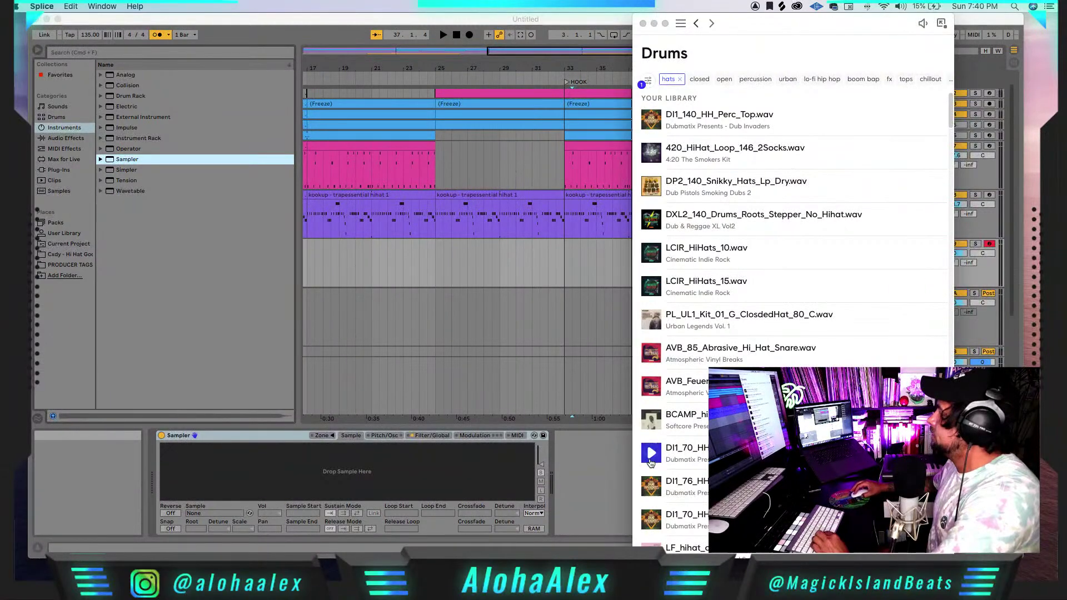
pyautogui.click(647, 80)
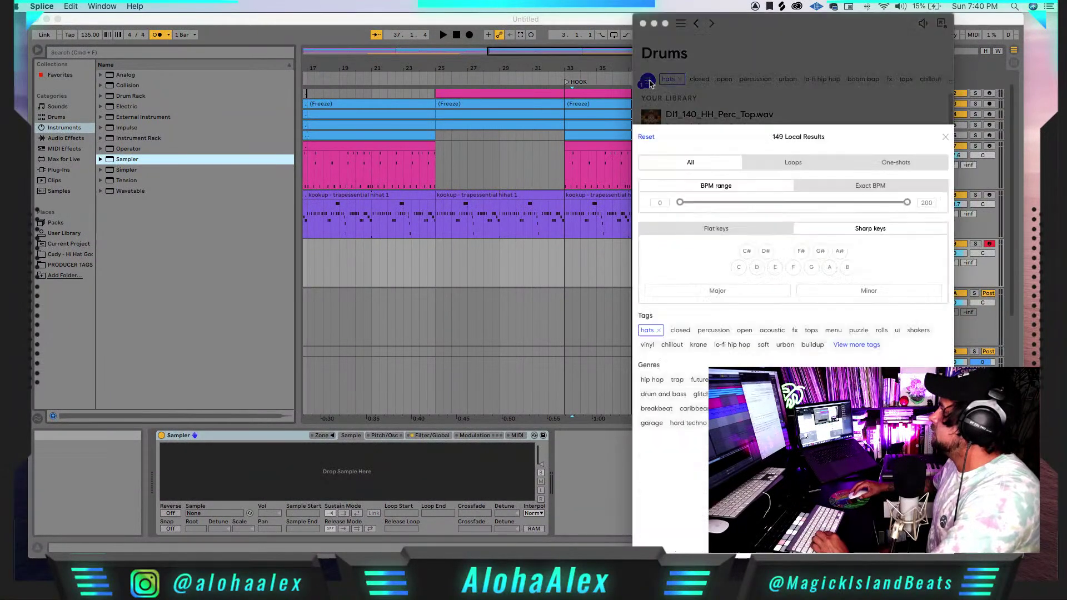
pyautogui.click(877, 74)
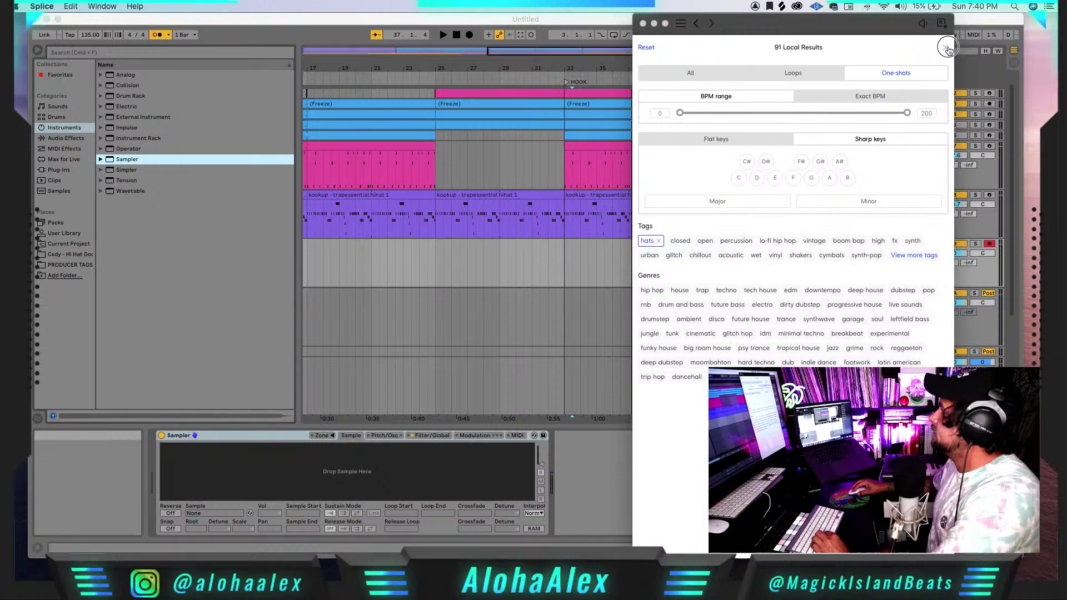
pyautogui.click(946, 48)
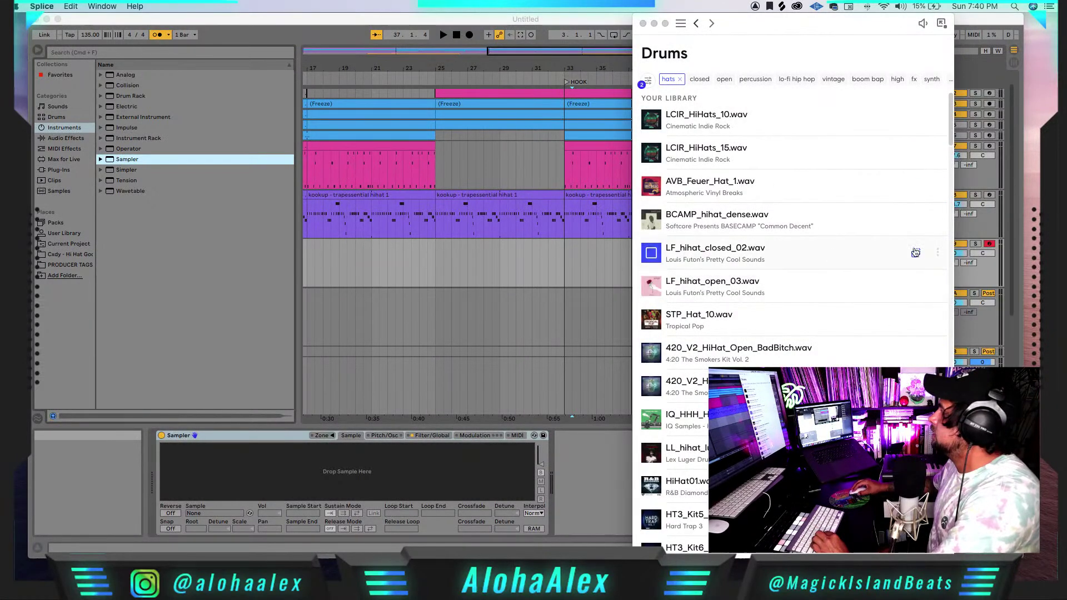
pyautogui.moveTo(919, 255); pyautogui.dragTo(412, 471)
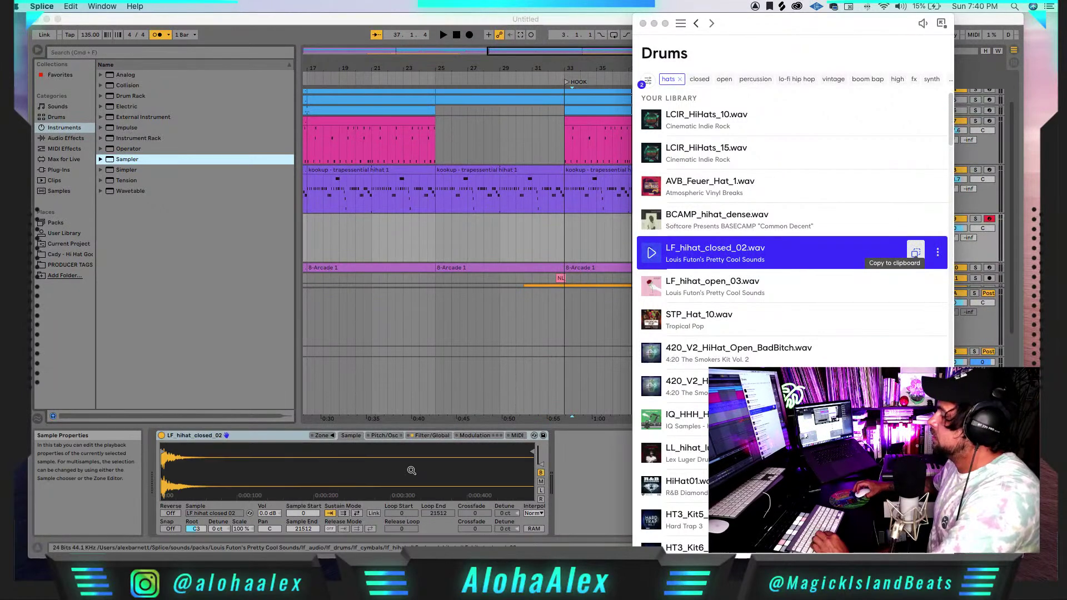
# - Create an empty four-bar MIDI clip on the HH2 track from bar 33 to bar 37
pyautogui.click(565, 317)
pyautogui.moveTo(565, 232); pyautogui.dragTo(628, 235)
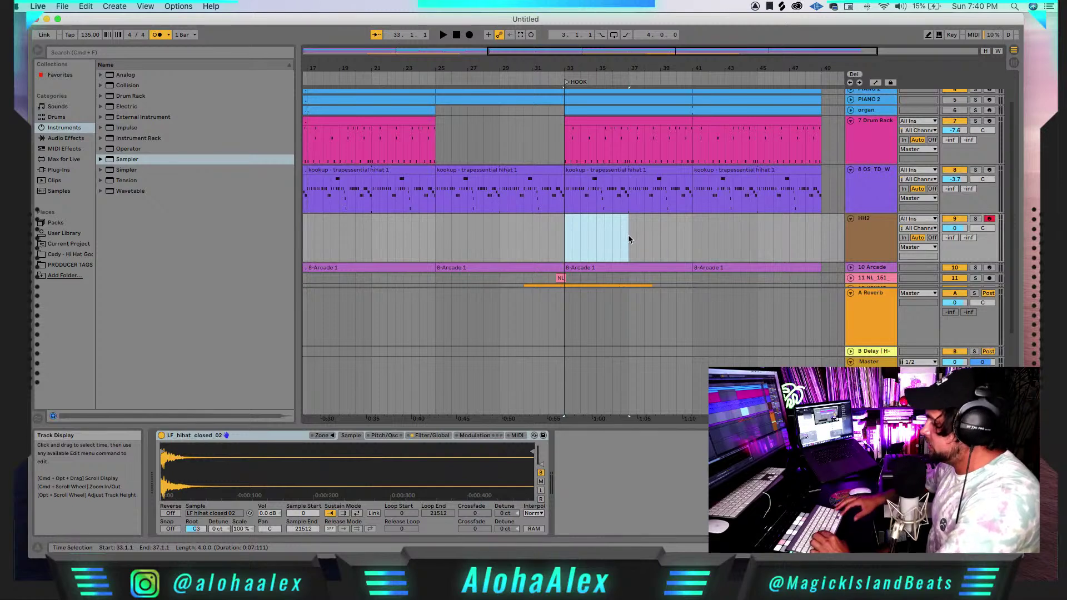
pyautogui.press('super+shift+m')
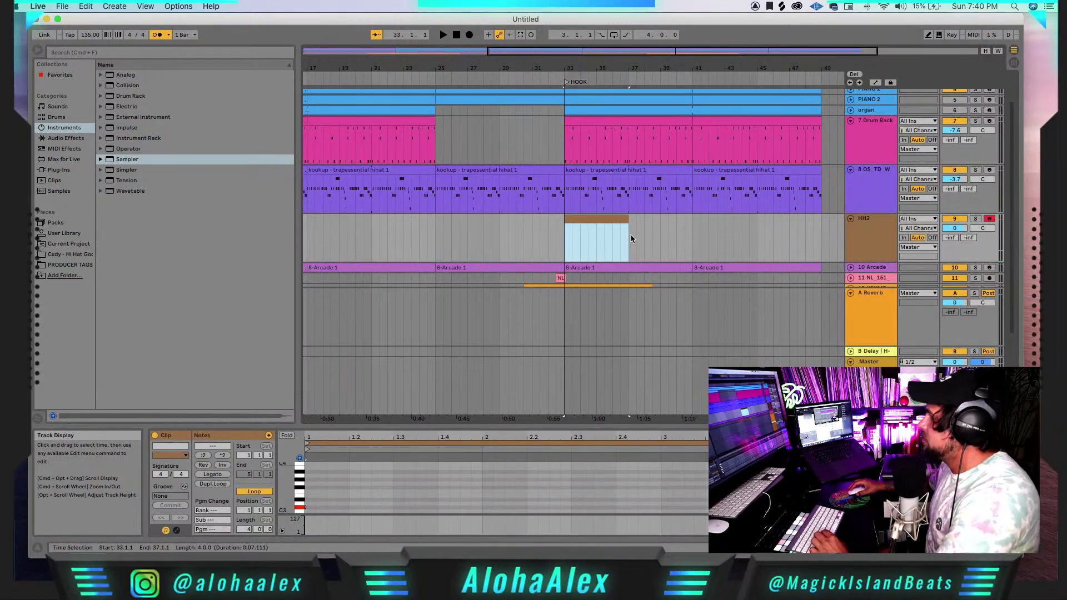
# - Draw a short G3 hi-hat note at the start of the HH2 clip, audition it and solo the HH2 track
pyautogui.click(299, 483)
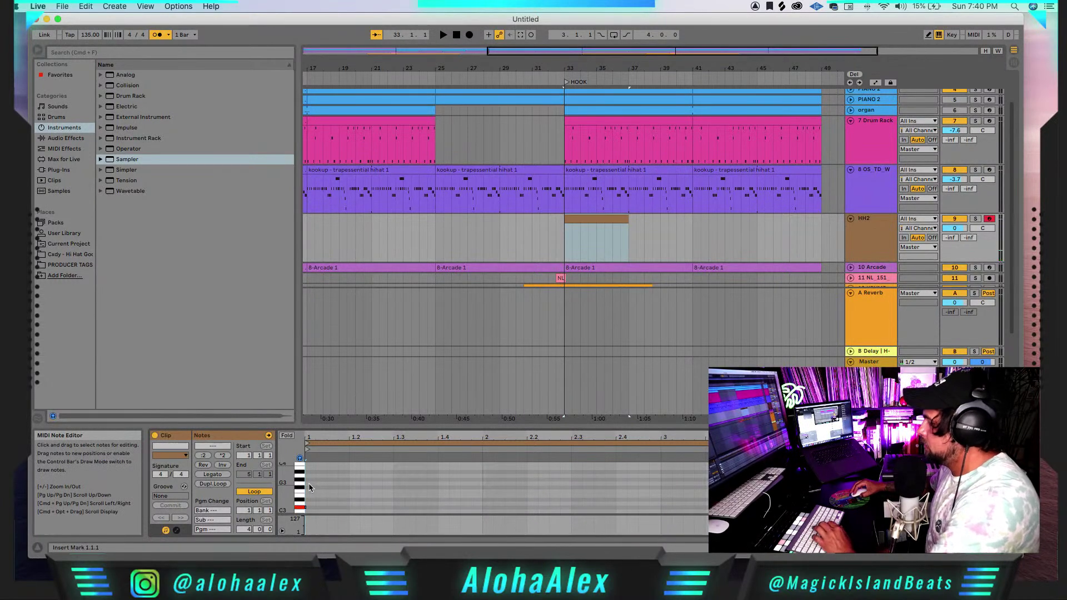
pyautogui.press('b')
pyautogui.click(309, 482)
pyautogui.press('space')
pyautogui.press('space')
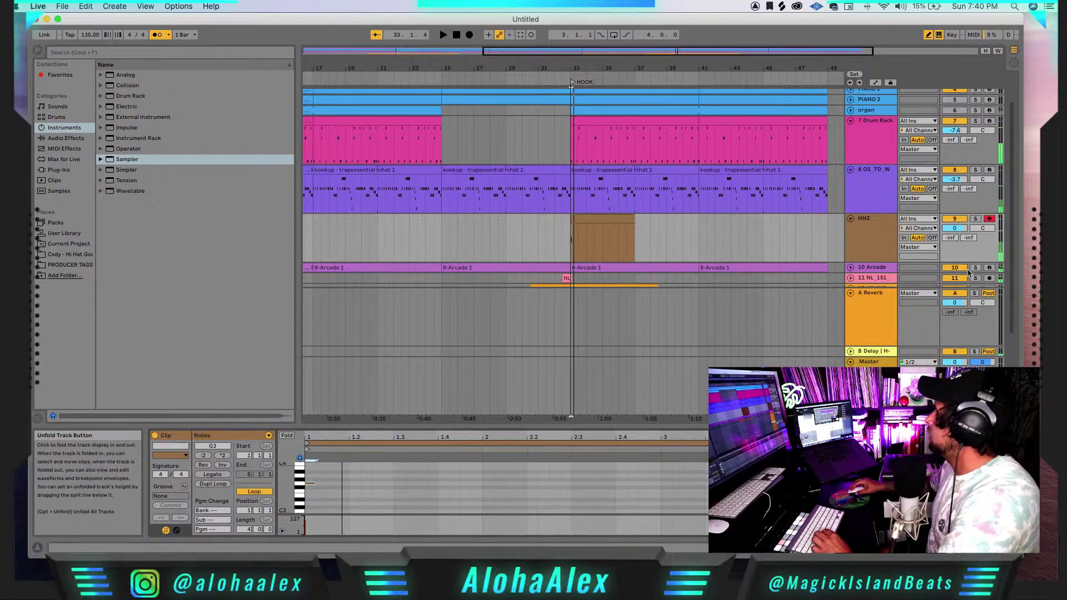
pyautogui.click(976, 219)
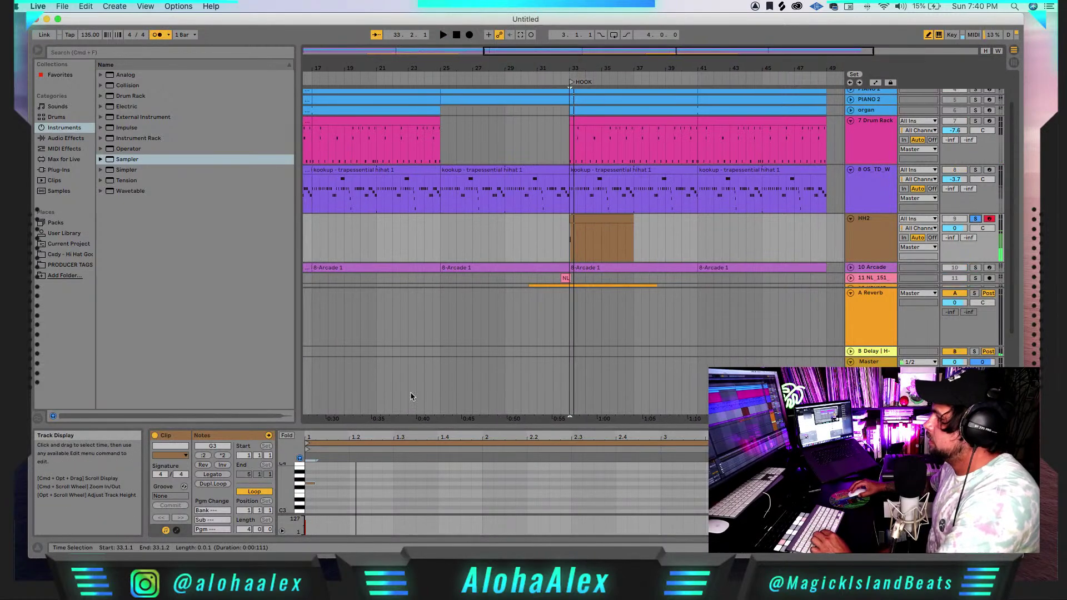
# - Move the first hi-hat note down to D3, add a second D3 note at 1.1.3 and audition the pair
pyautogui.moveTo(311, 482); pyautogui.dragTo(311, 473)
pyautogui.click(310, 473)
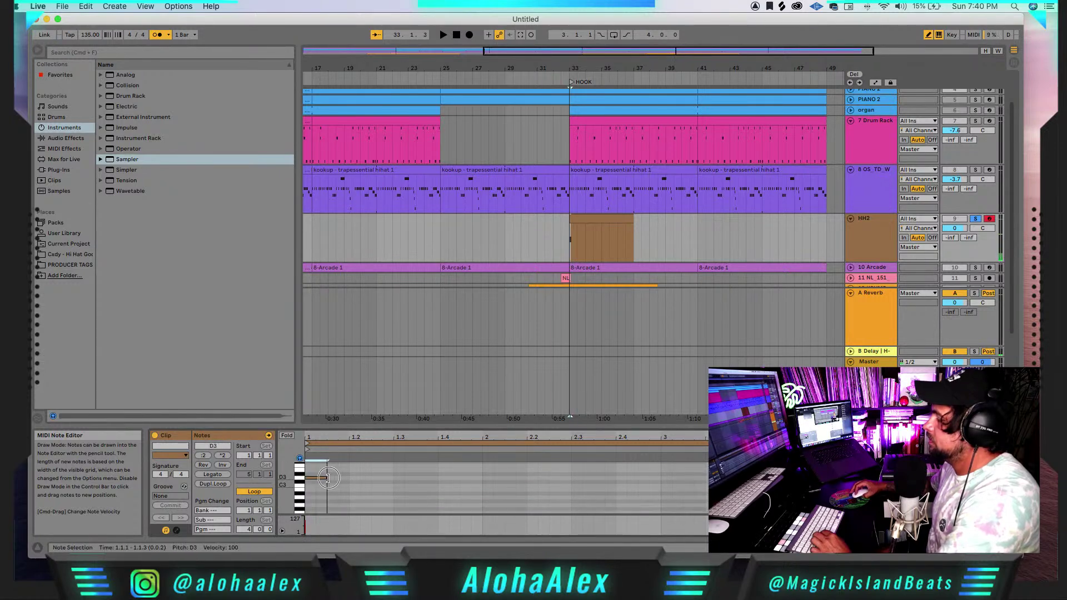
pyautogui.click(332, 477)
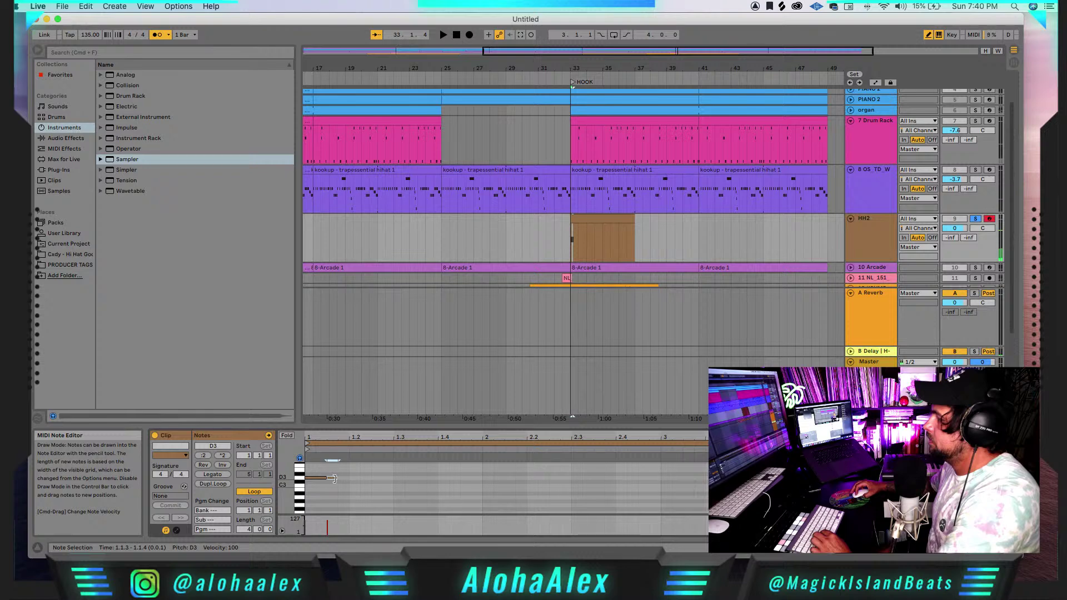
pyautogui.press('space')
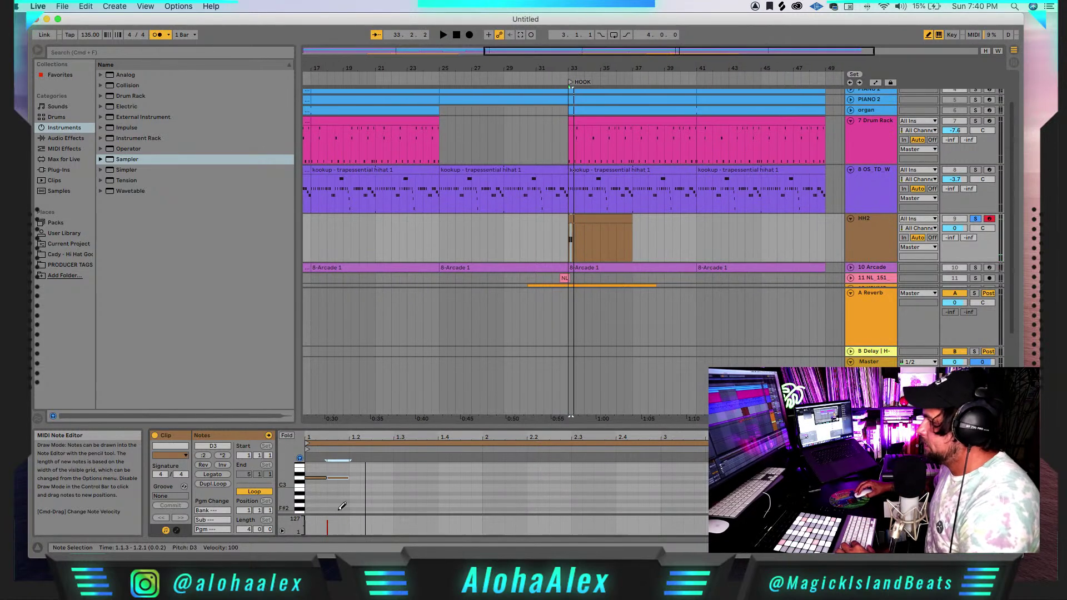
# - Set the second hi-hat note's velocity to 45, duplicate the note pair three times across the first bar and audition the pattern
pyautogui.press('b')
pyautogui.moveTo(329, 519); pyautogui.dragTo(327, 524)
pyautogui.moveTo(348, 469); pyautogui.dragTo(301, 485)
pyautogui.press('super+d')
pyautogui.press('super+d')
pyautogui.press('super+d')
pyautogui.press('space')
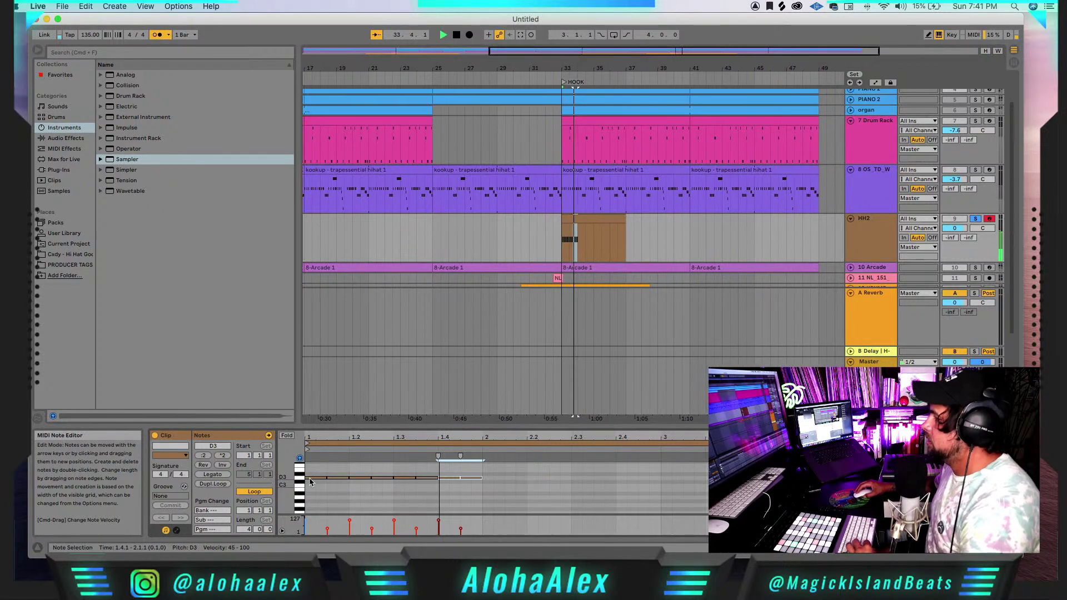
# - Duplicate the first bar of the D3 hi-hat pattern three times so it fills all four bars of the HH2 clip
pyautogui.moveTo(481, 479); pyautogui.dragTo(282, 483)
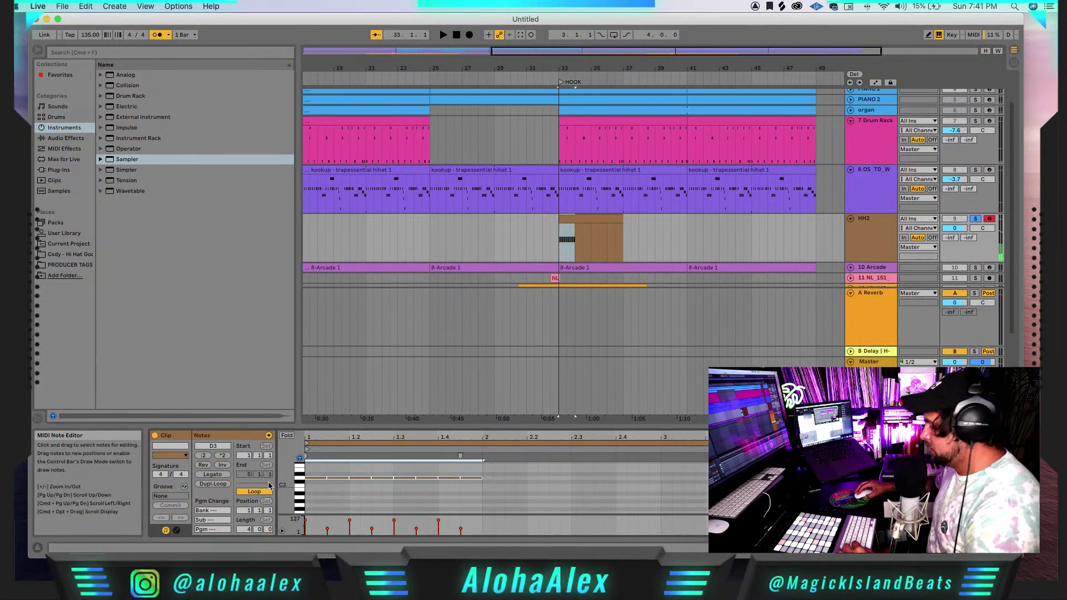
pyautogui.press('super+d')
pyautogui.press('super+d')
pyautogui.press('super+d')
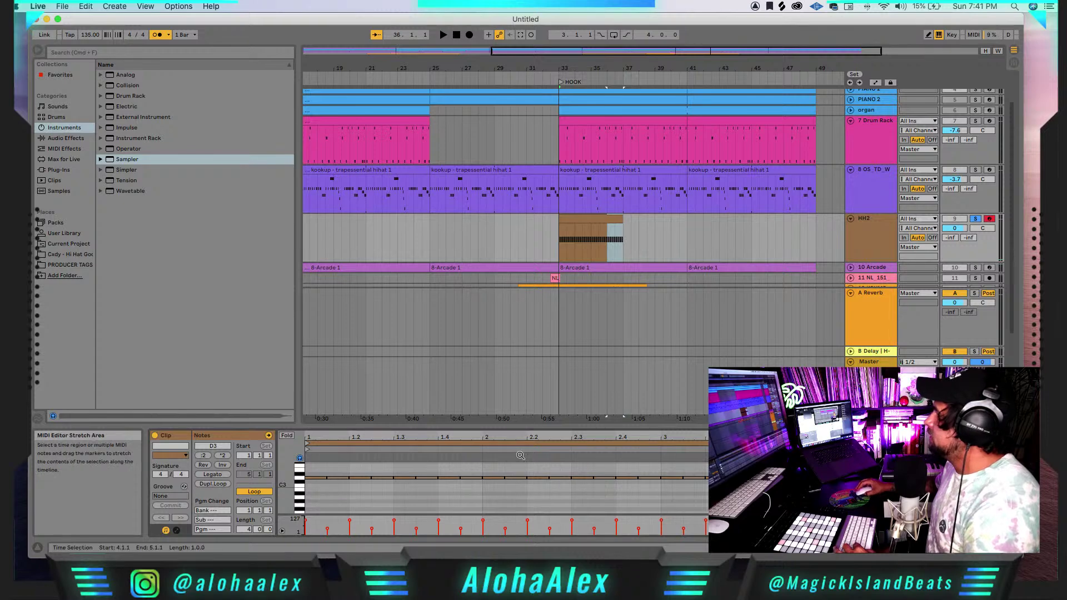
# - Duplicate the four-bar HH2 clip to bars 37–41 and consolidate both clips into one eight-bar clip
pyautogui.click(611, 221)
pyautogui.press('super+d')
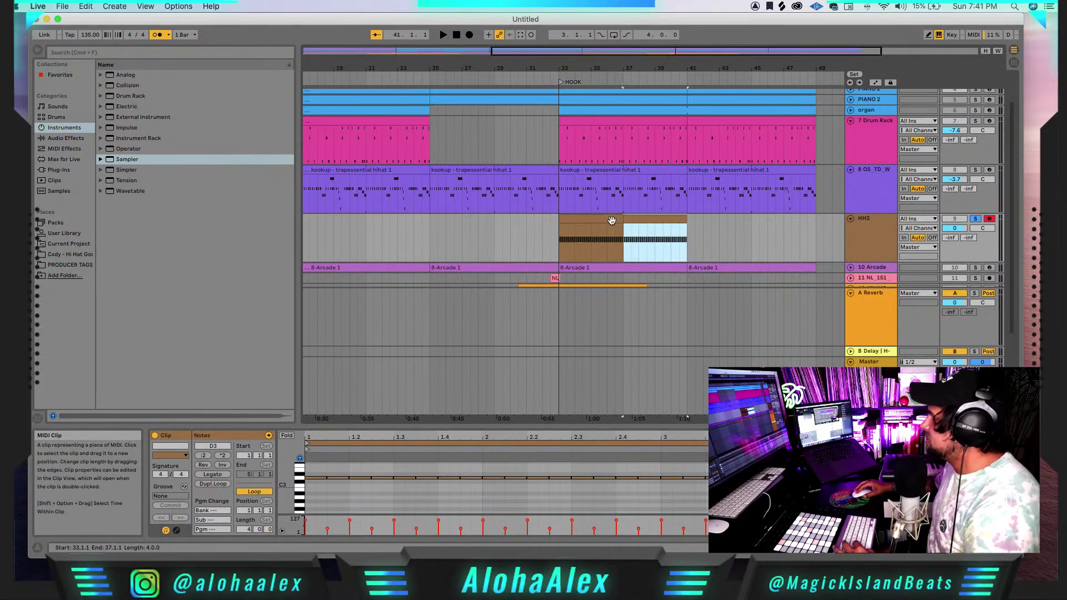
pyautogui.click(612, 221)
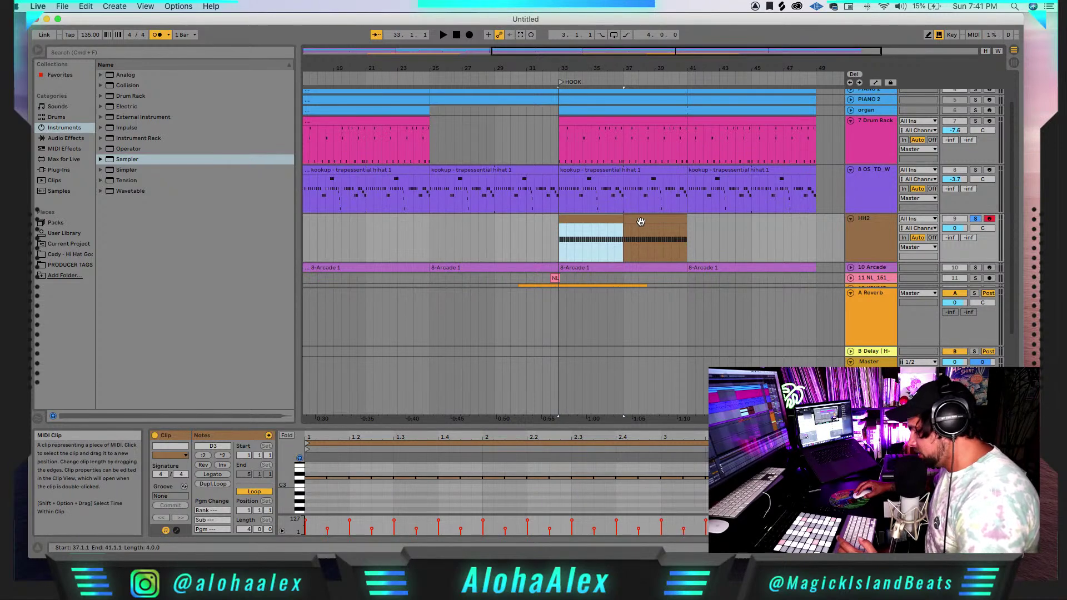
pyautogui.keyDown('shift'); pyautogui.click(640, 220); pyautogui.keyUp('shift')
pyautogui.press('super+j')
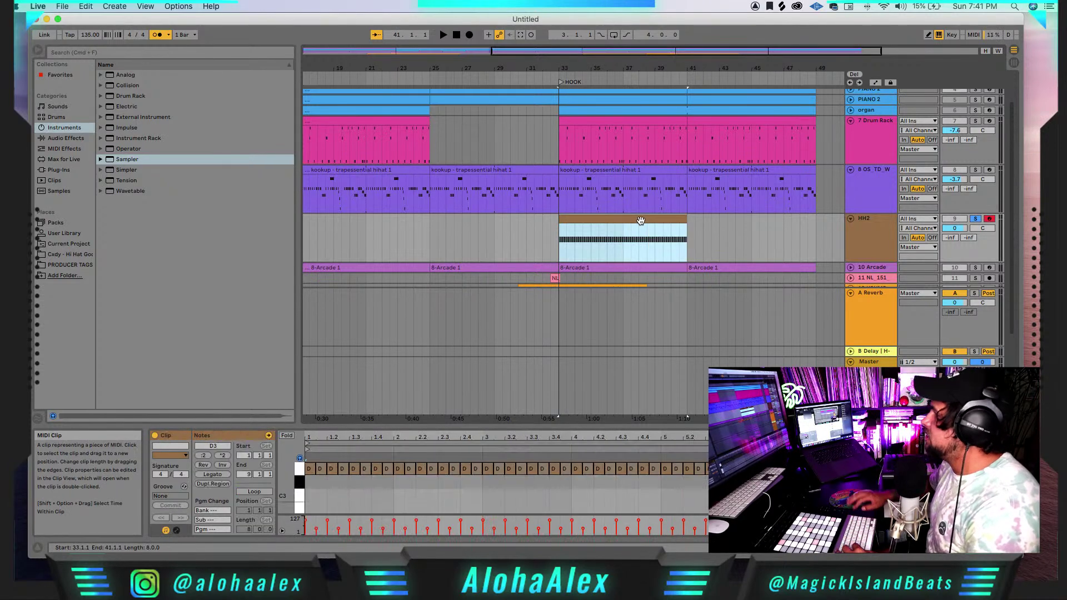
# - Turn on looping for the eight-bar HH2 clip and extend it to bar 49
pyautogui.click(254, 491)
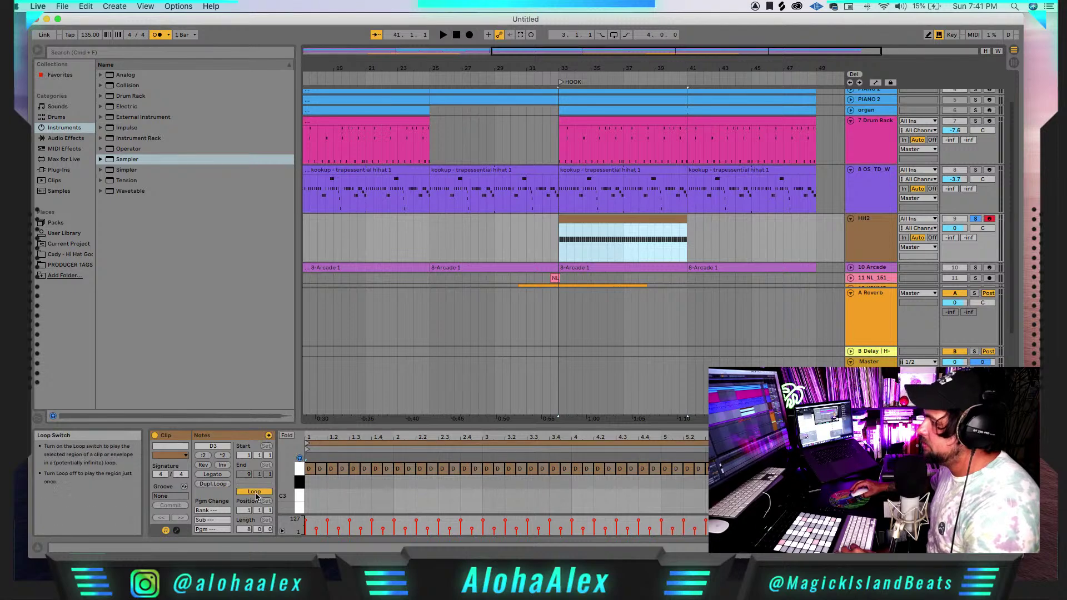
pyautogui.moveTo(687, 219); pyautogui.dragTo(815, 221)
pyautogui.click(752, 223)
# - Play the hook, unsolo the HH2 track and lower its volume to -11.7 dB
pyautogui.press('space')
pyautogui.moveTo(955, 228); pyautogui.dragTo(956, 230)
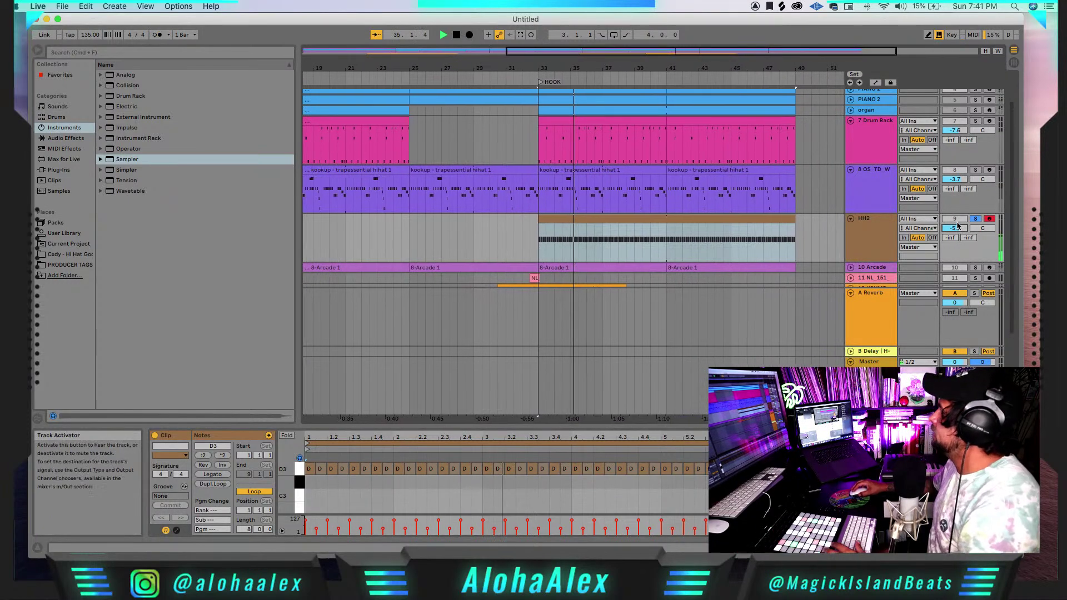
pyautogui.click(957, 229)
pyautogui.moveTo(959, 230); pyautogui.dragTo(956, 234)
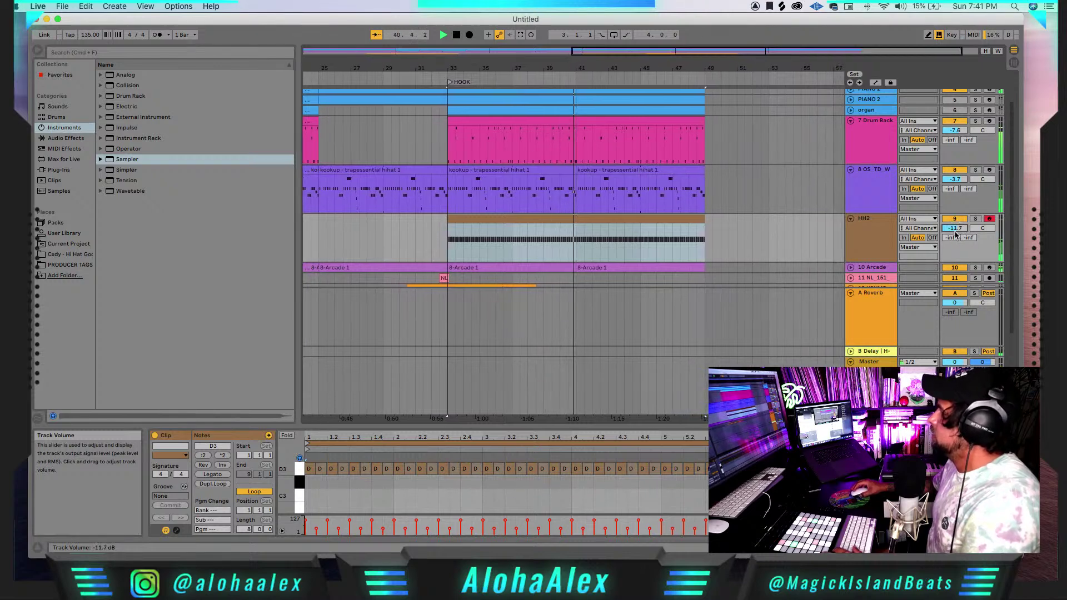
# - Check the HH2 track briefly in solo during playback and pan it to 27R
pyautogui.click(975, 219)
pyautogui.click(975, 219)
pyautogui.moveTo(983, 229); pyautogui.dragTo(985, 227)
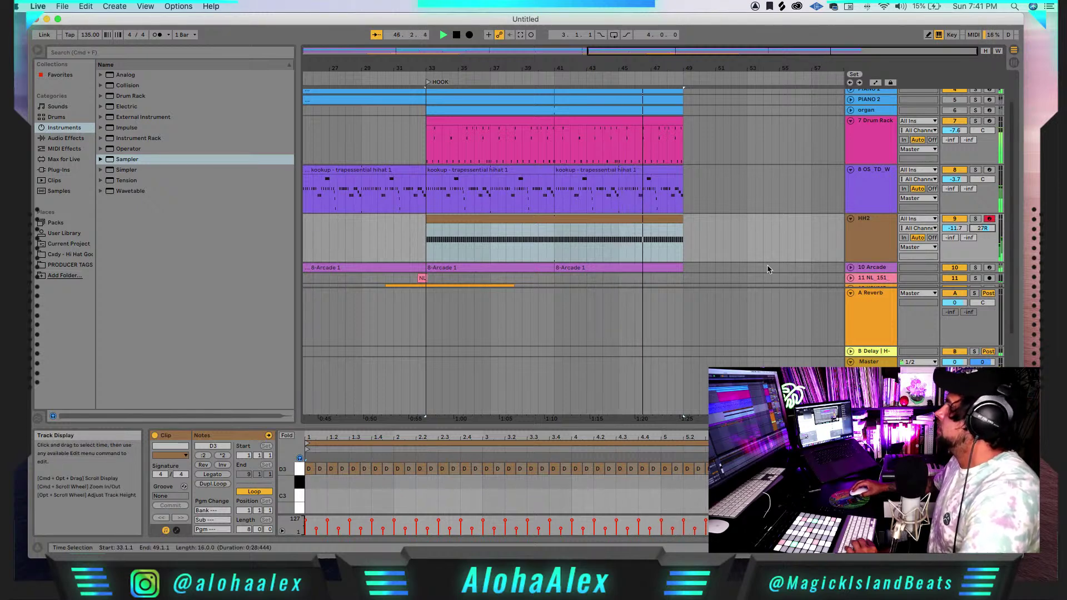
# - Reactivate the organ and the muted PIANO 2 track, and set the organ's volume to -14.9 dB while replaying the hook
pyautogui.scroll(3, 764, 254)
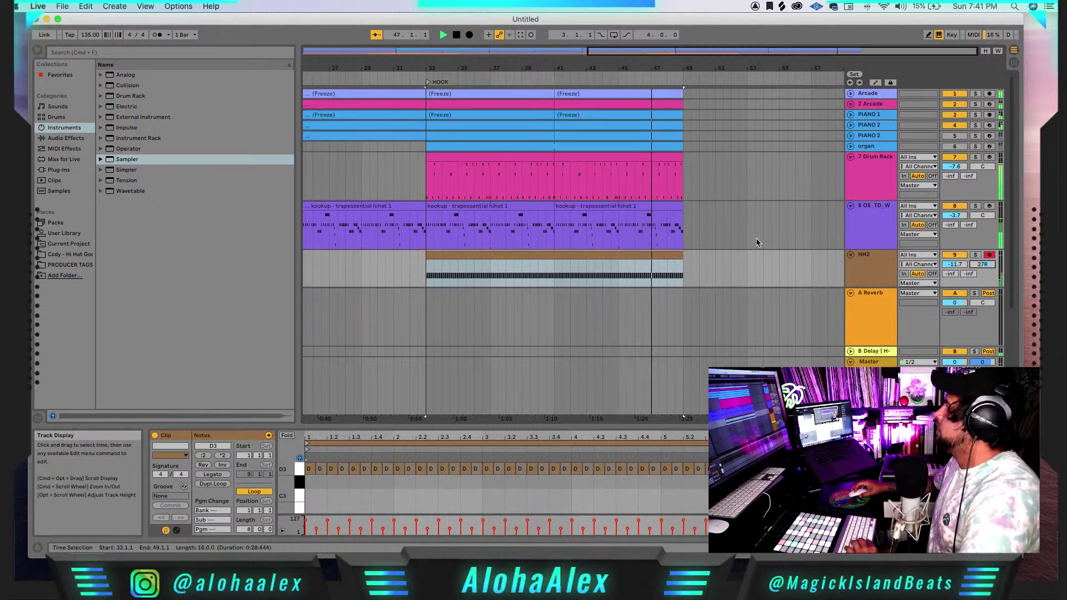
pyautogui.click(850, 146)
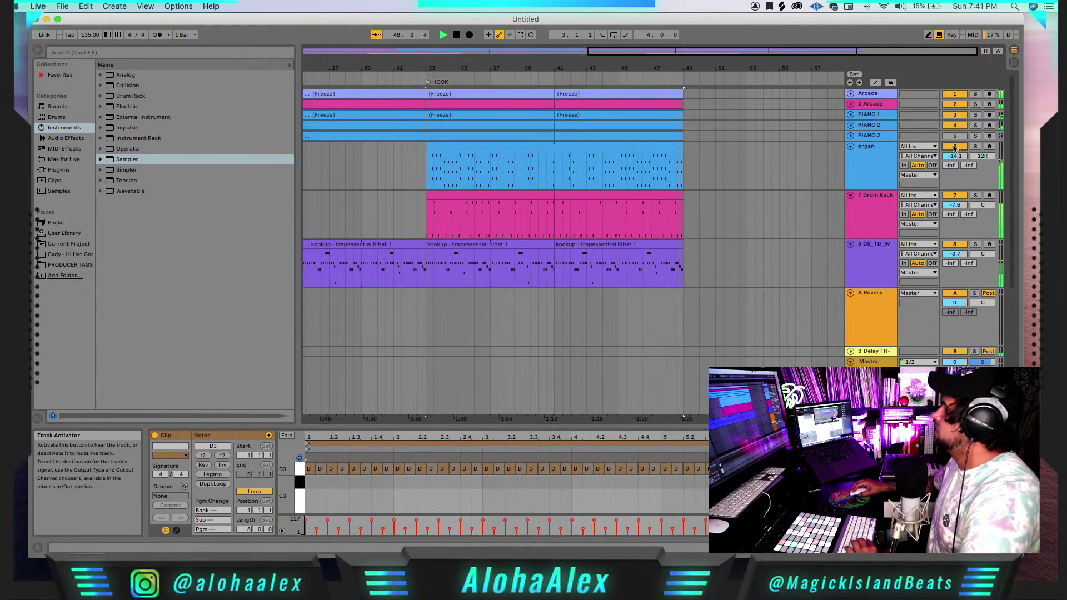
pyautogui.press('space')
pyautogui.press('space')
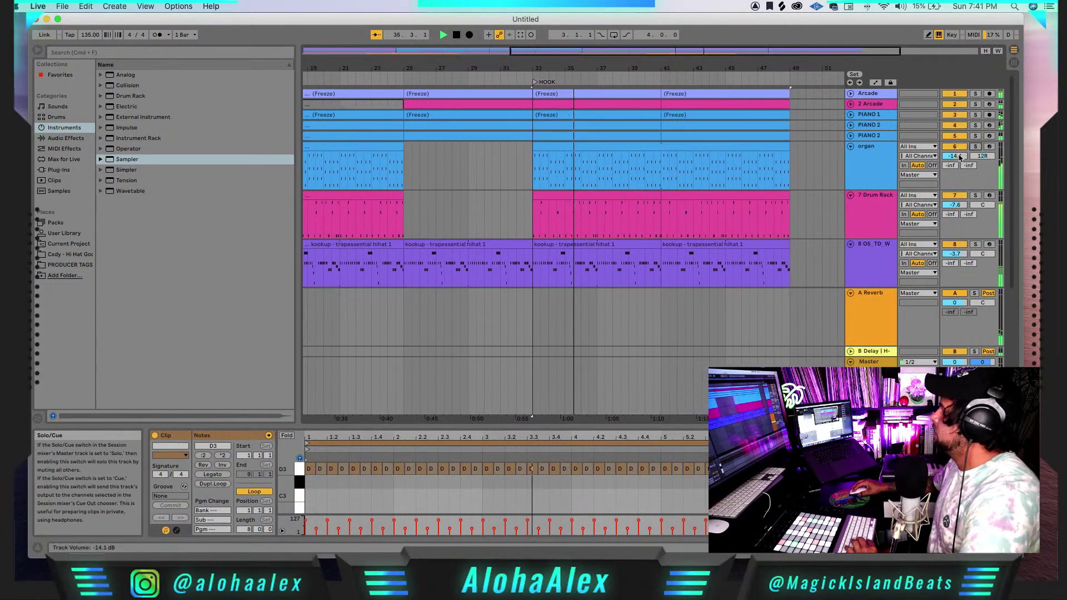
pyautogui.moveTo(960, 157); pyautogui.dragTo(960, 160)
# - Copy the Master track's Frequency Shifter automation from bars 1–9 and paste it over bars 33–41 and 41–49
pyautogui.moveTo(564, 52); pyautogui.dragTo(556, 25)
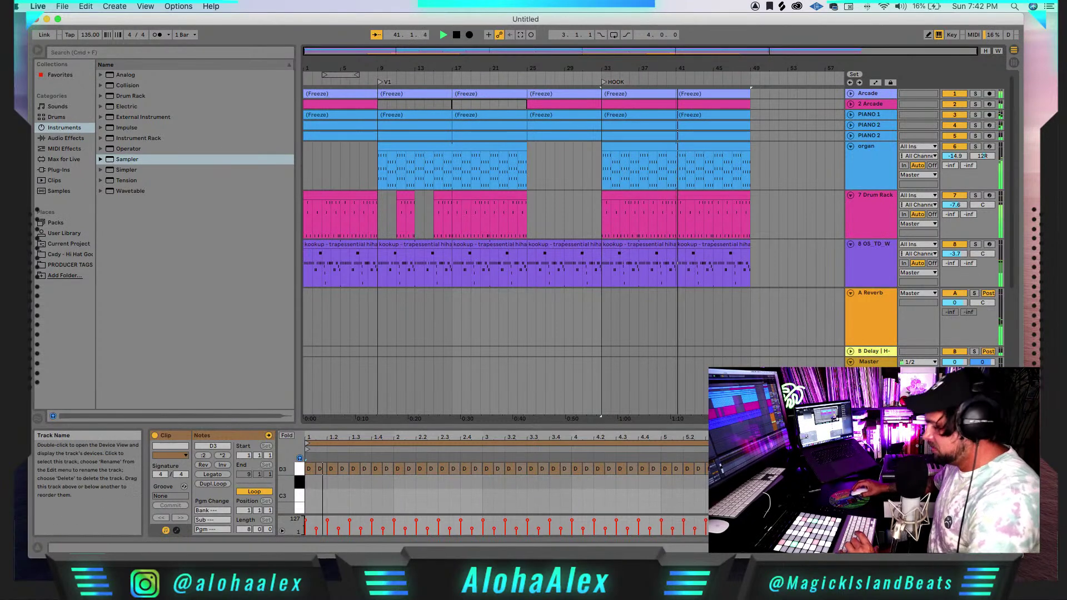
pyautogui.click(571, 354)
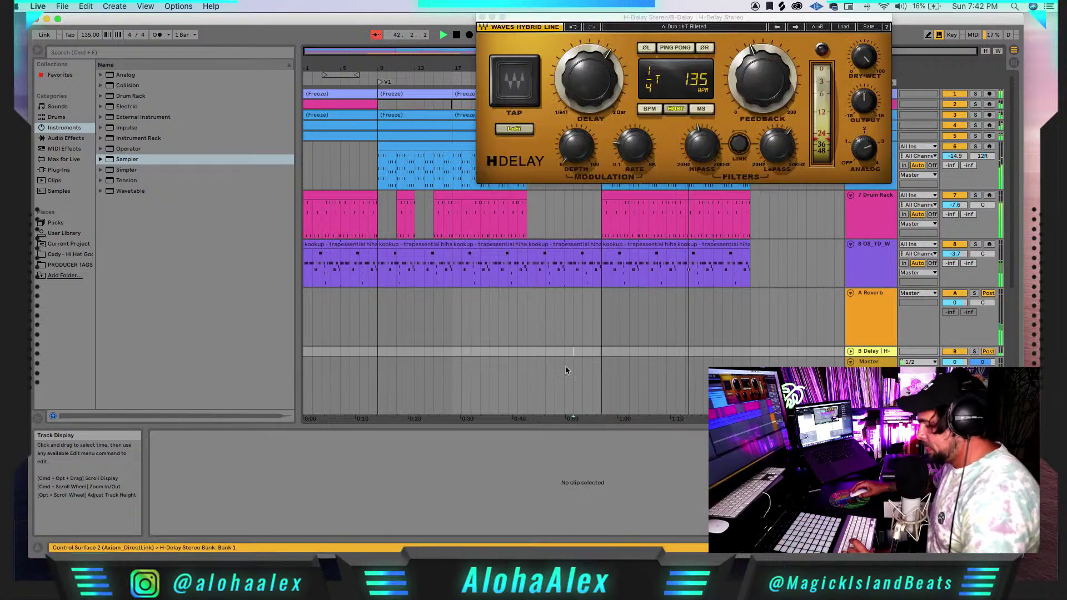
pyautogui.click(481, 16)
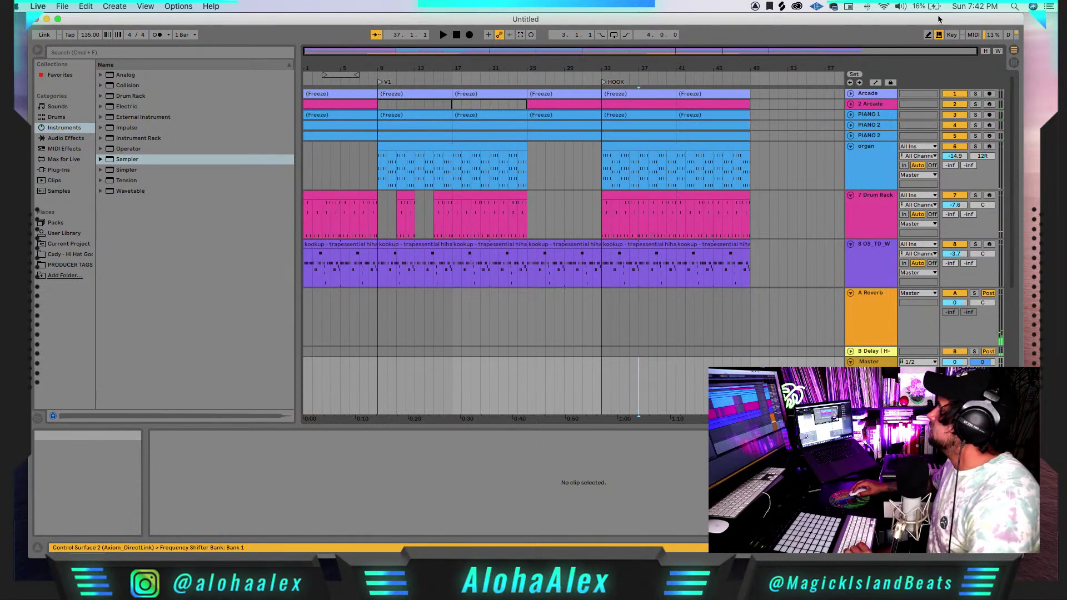
pyautogui.press('a')
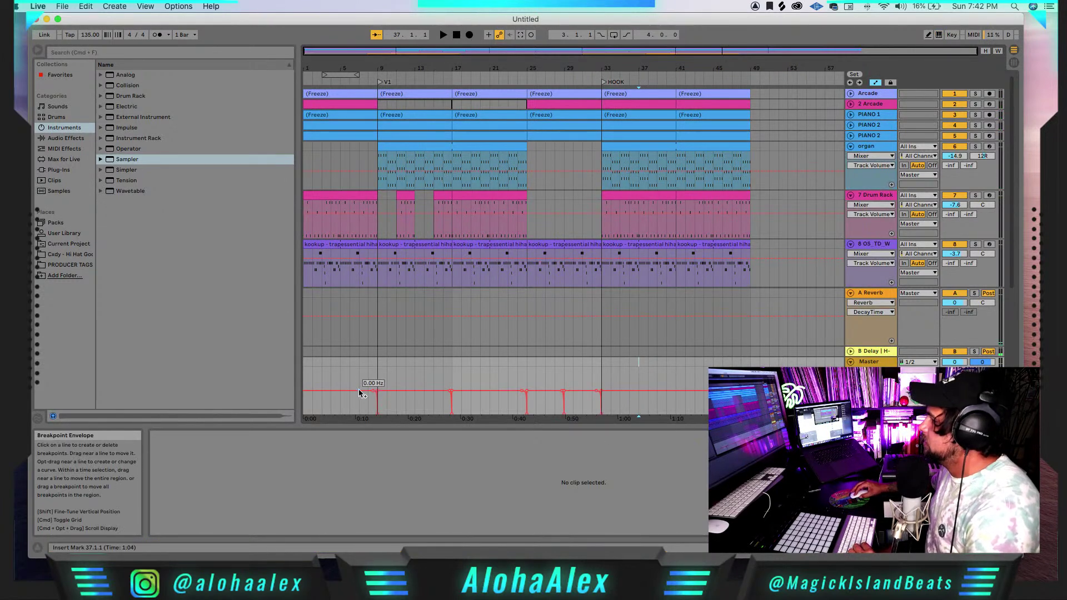
pyautogui.moveTo(375, 376); pyautogui.dragTo(284, 378)
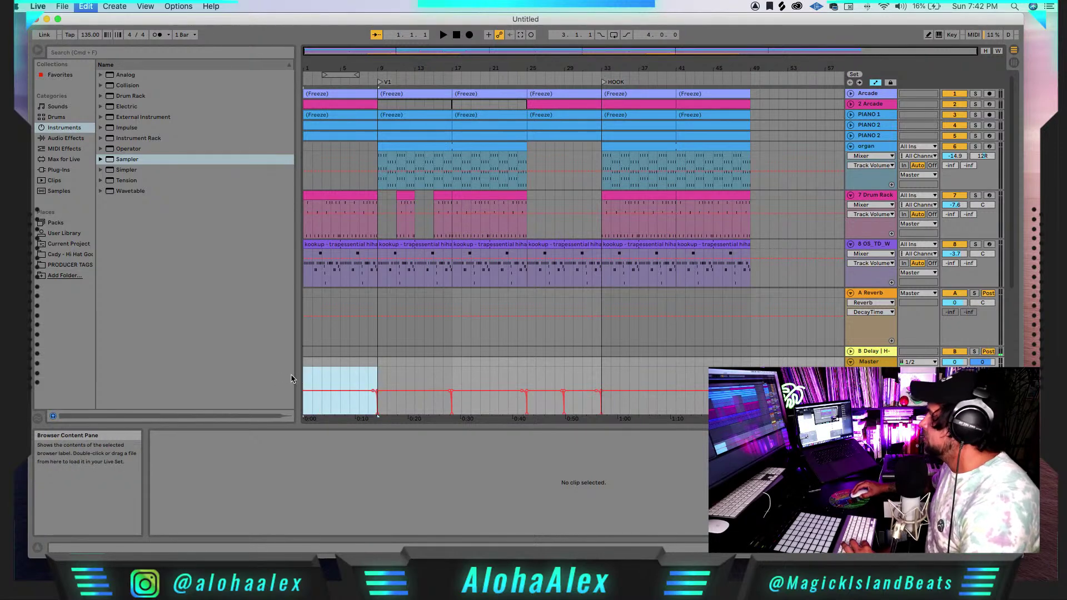
pyautogui.click(601, 377)
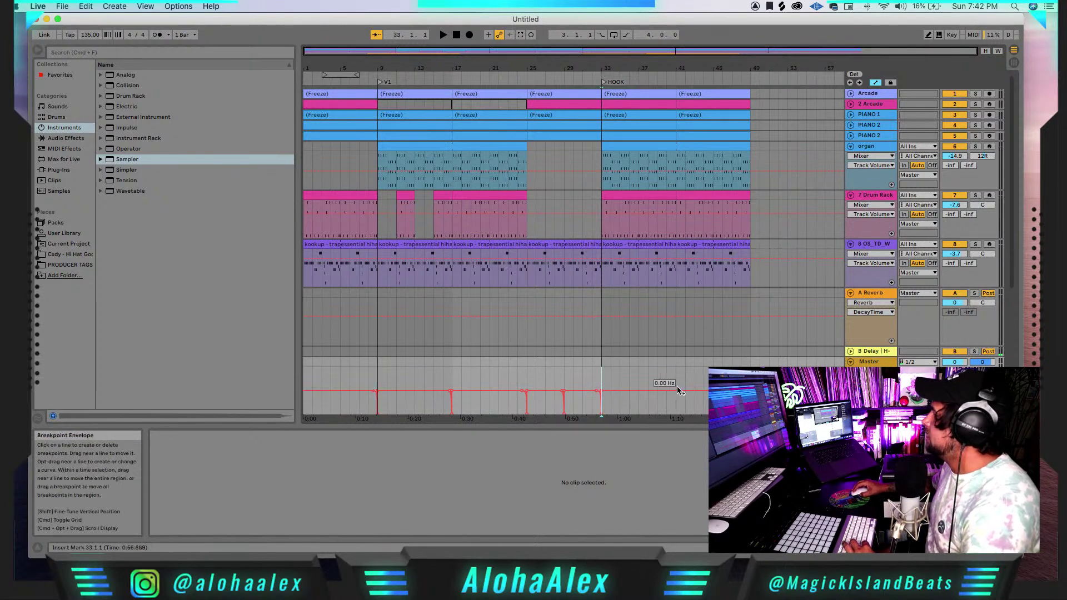
pyautogui.press('super+v')
# - Audition the transition from bar 40, hide the automation lanes and fold the organ, Drum Rack, OS_TD_W and HH2 tracks
pyautogui.click(666, 380)
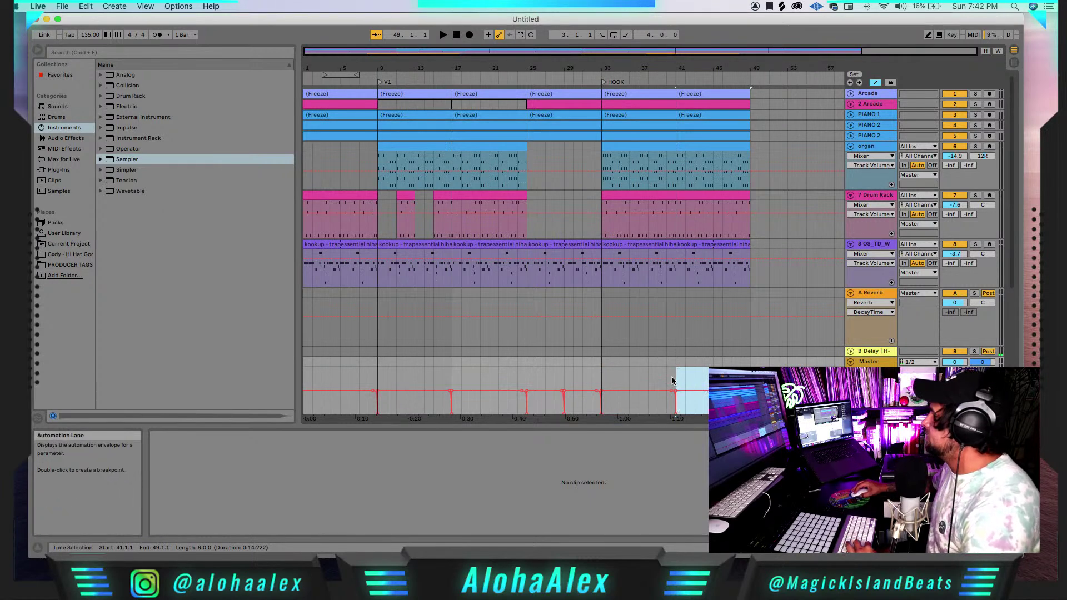
pyautogui.press('space')
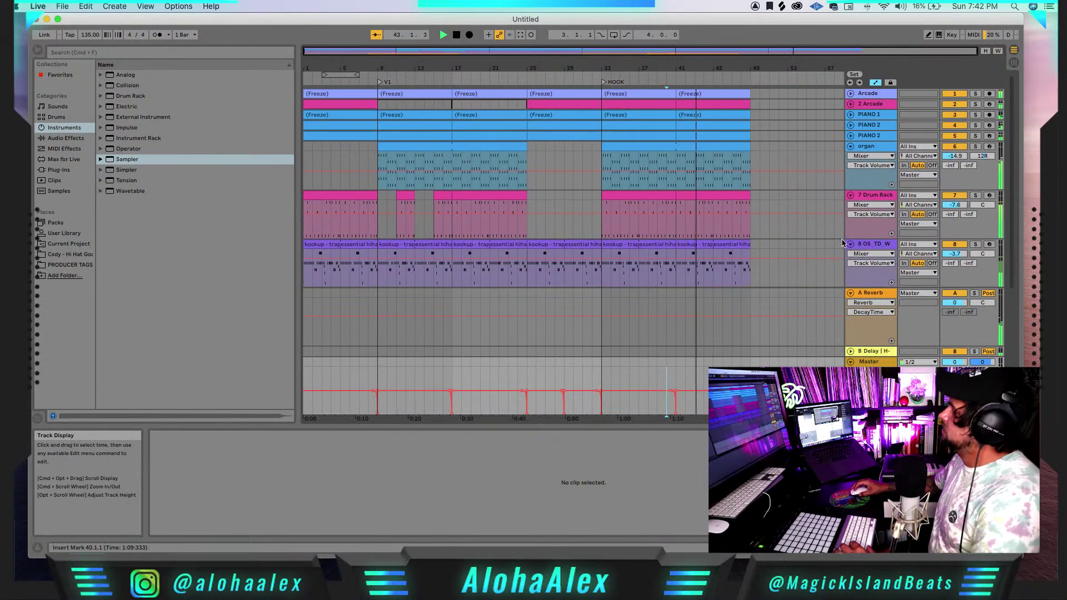
pyautogui.press('a')
pyautogui.click(852, 147)
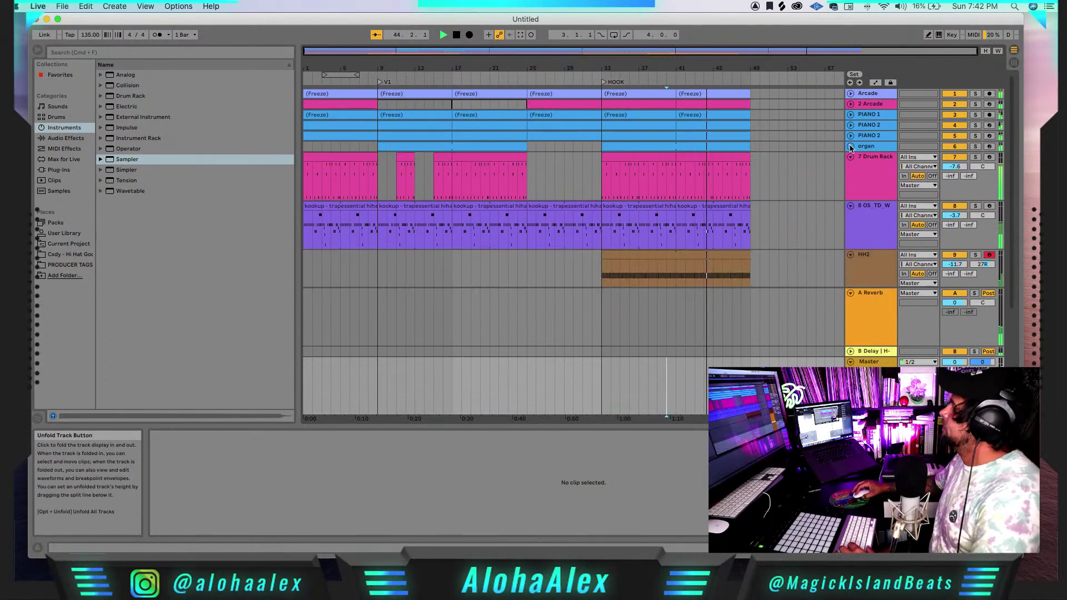
pyautogui.click(851, 157)
pyautogui.click(852, 168)
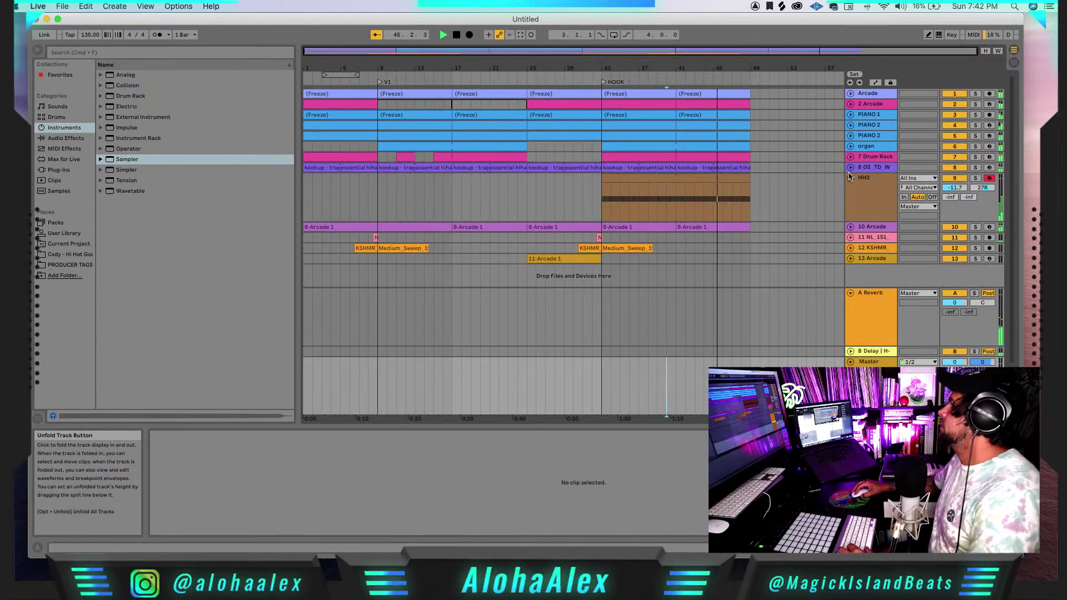
pyautogui.click(851, 178)
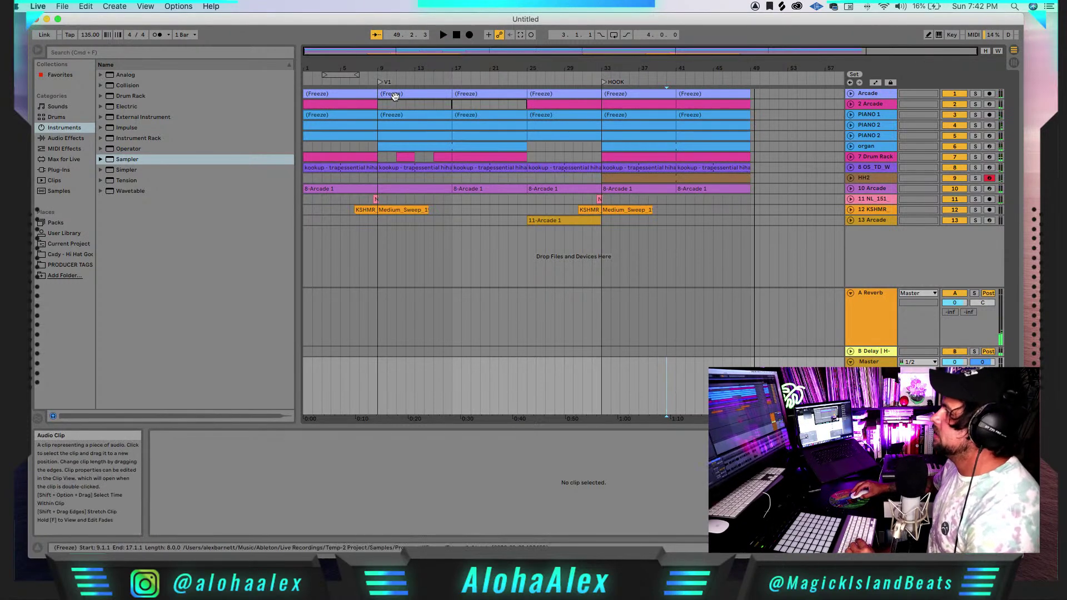
# - Duplicate the clips of all thirteen tracks from bars 9–49 and add a locator named V2 at bar 49
pyautogui.click(661, 178)
pyautogui.click(749, 221)
pyautogui.moveTo(749, 221); pyautogui.dragTo(379, 92)
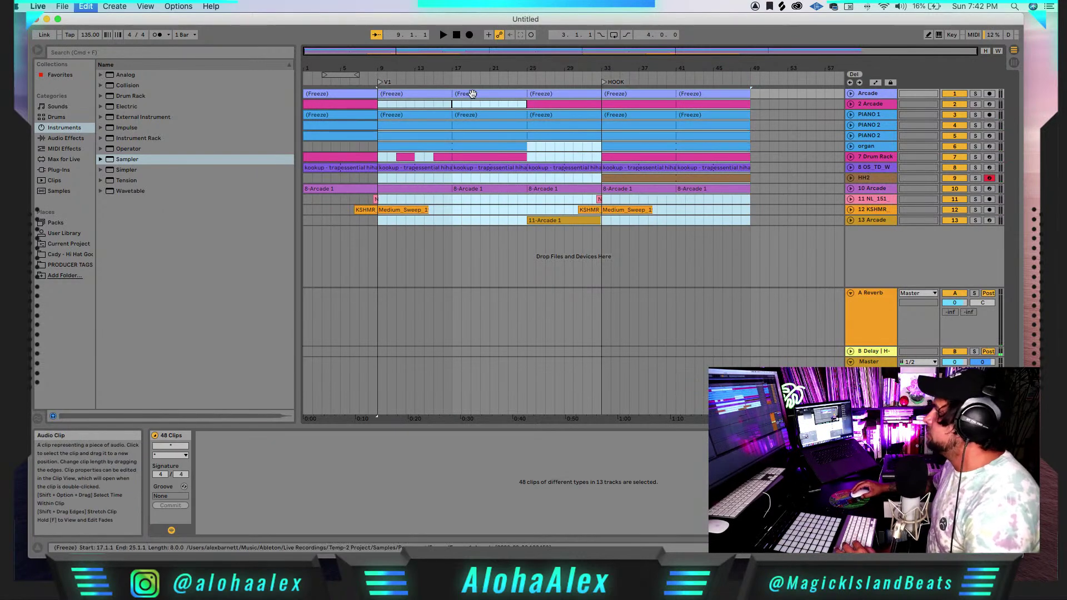
pyautogui.press('super+d')
pyautogui.click(854, 74)
pyautogui.click(516, 82)
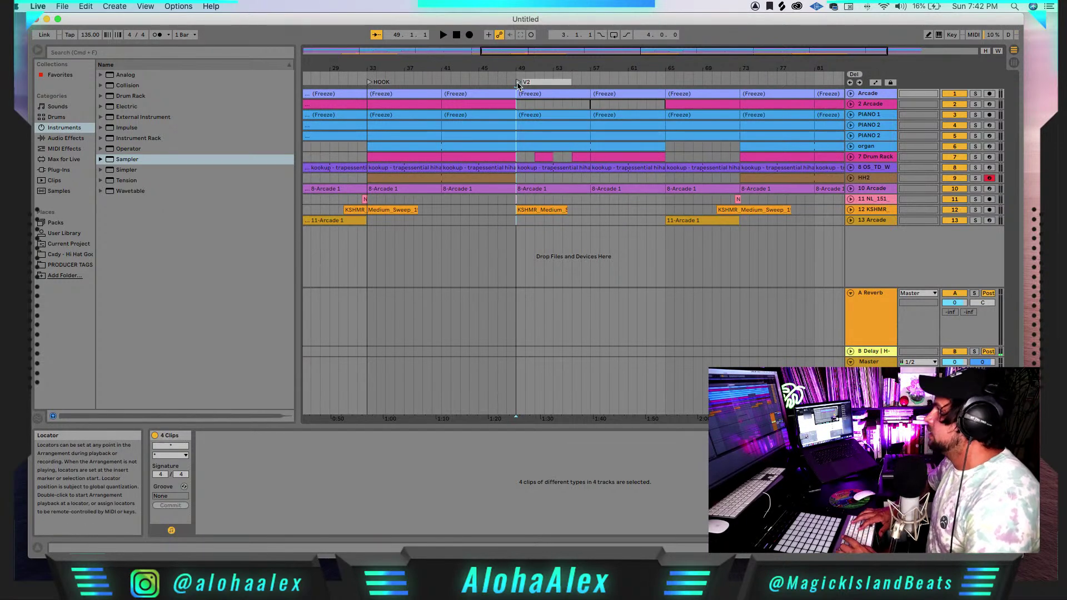
# - Delete the time from bar 57 to bar 65 across all tracks to shorten the second verse
pyautogui.hscroll(4, 664, 105)
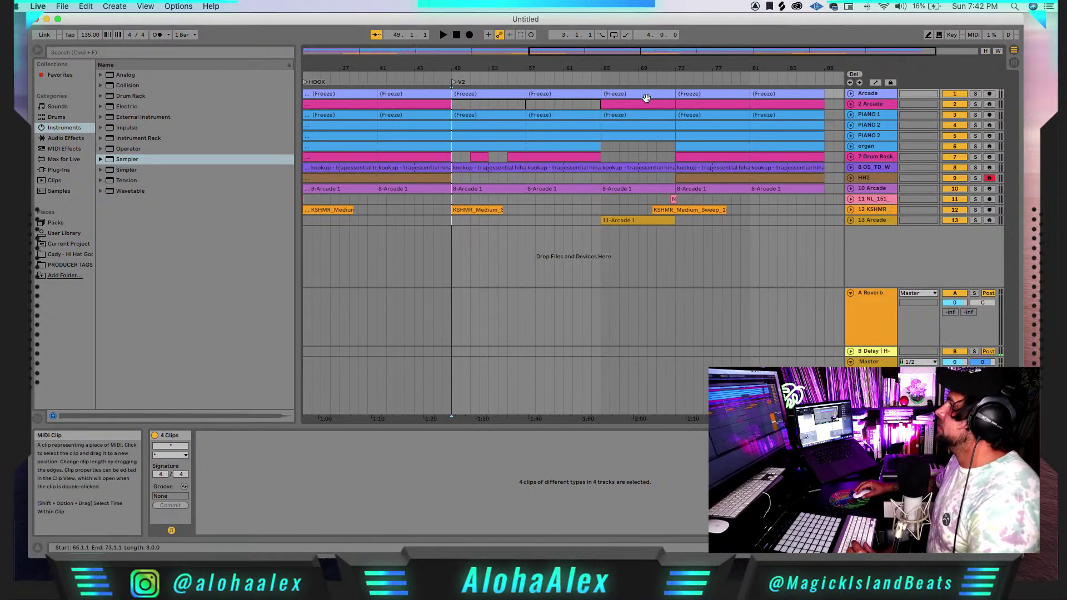
pyautogui.click(581, 96)
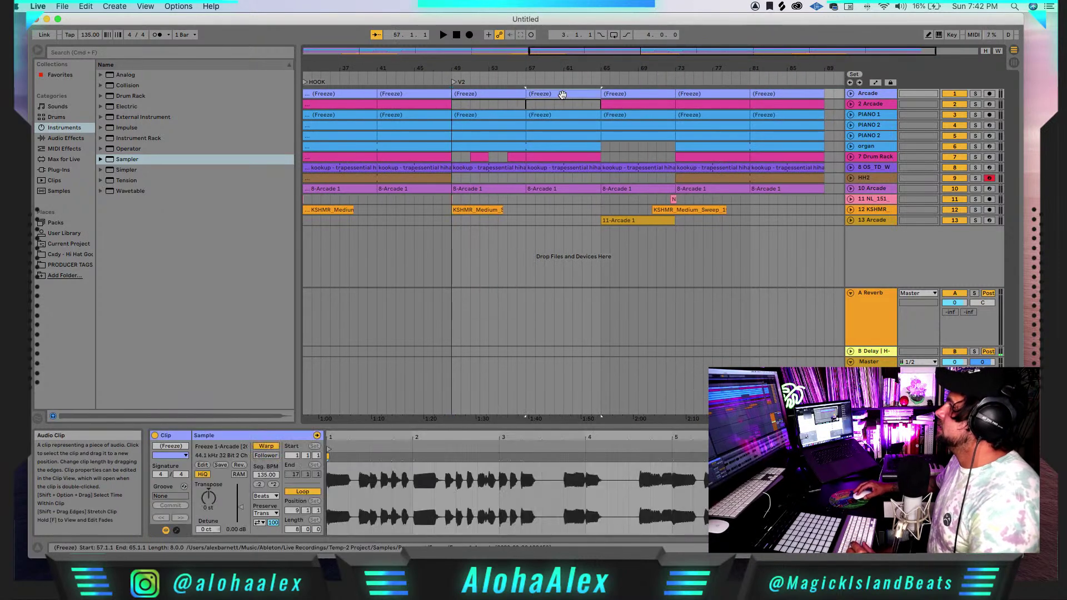
pyautogui.click(601, 221)
pyautogui.moveTo(528, 188); pyautogui.dragTo(526, 89)
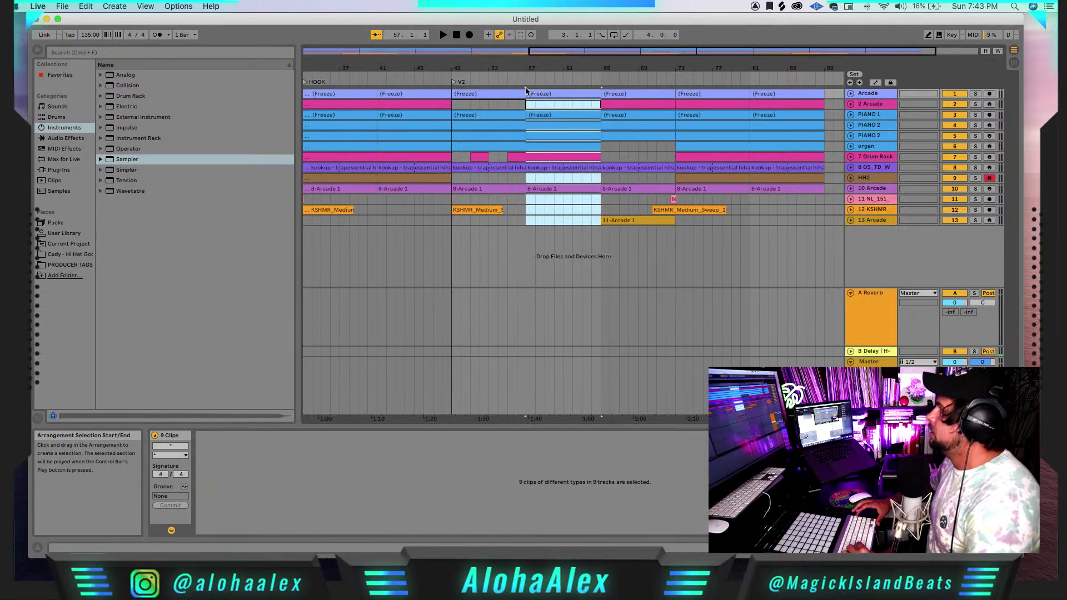
pyautogui.press('super+shift+BackSpace')
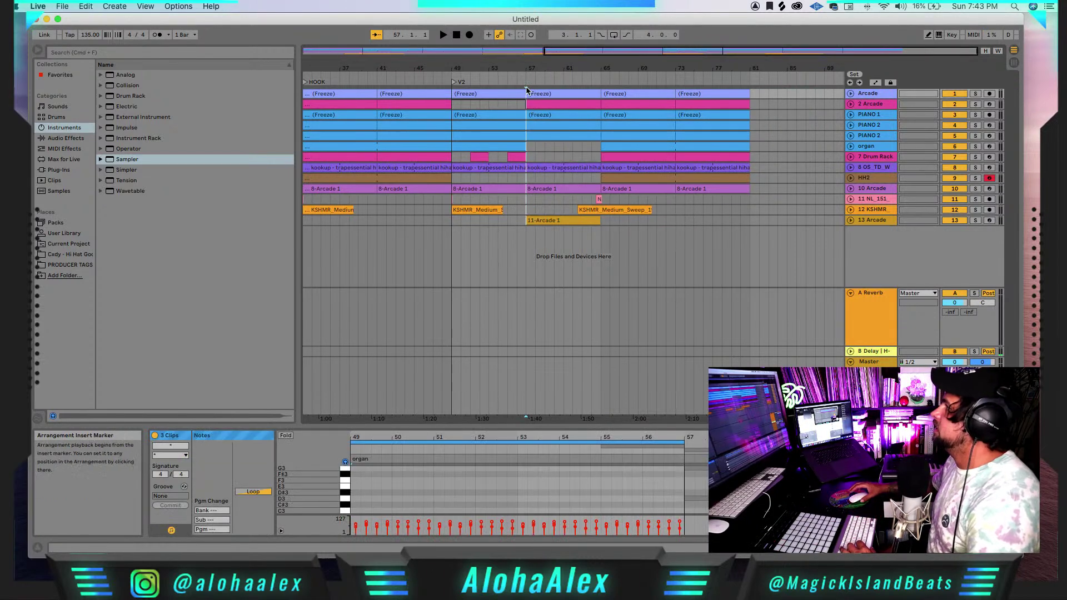
# - Add a locator at bar 65 and name it HOOk
pyautogui.click(600, 221)
pyautogui.click(854, 74)
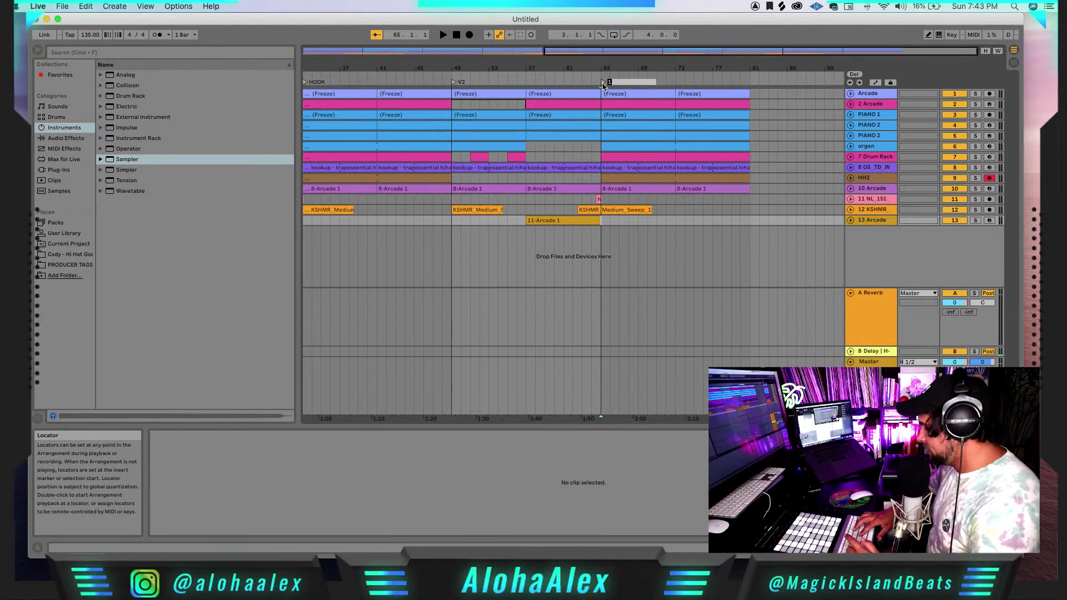
pyautogui.write('HOOk')
pyautogui.press('Return')
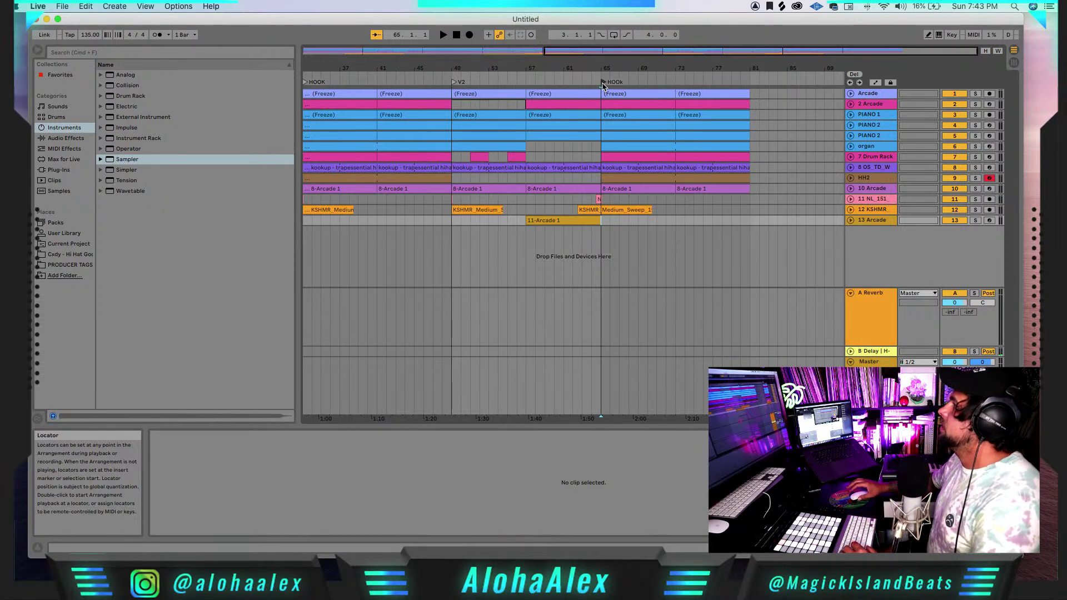
# - Add an Auto Filter audio effect to the Master track
pyautogui.hscroll(-10, 742, 222)
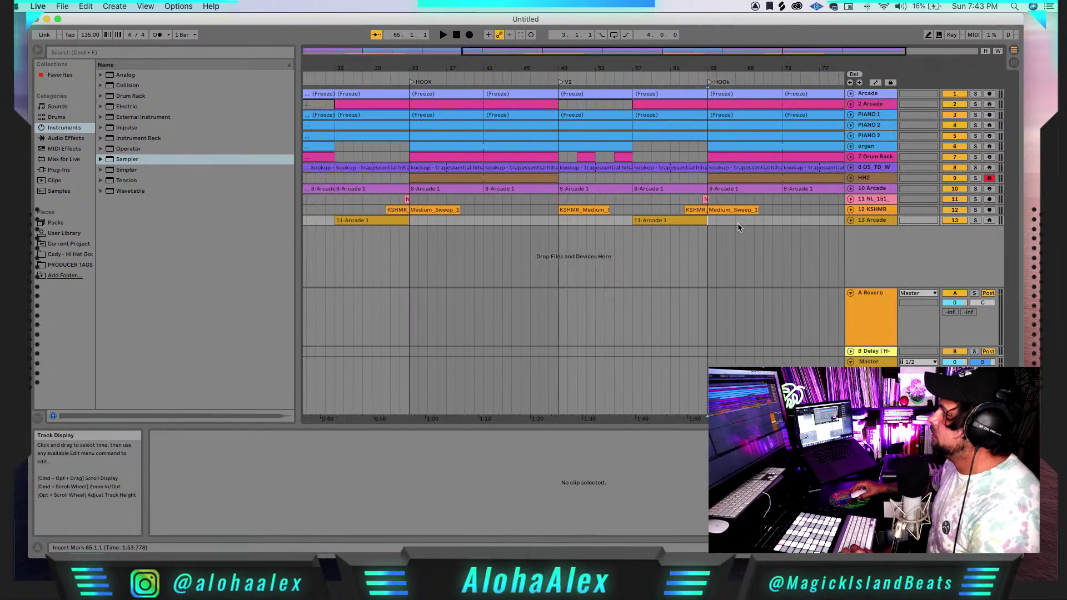
pyautogui.doubleClick(458, 49)
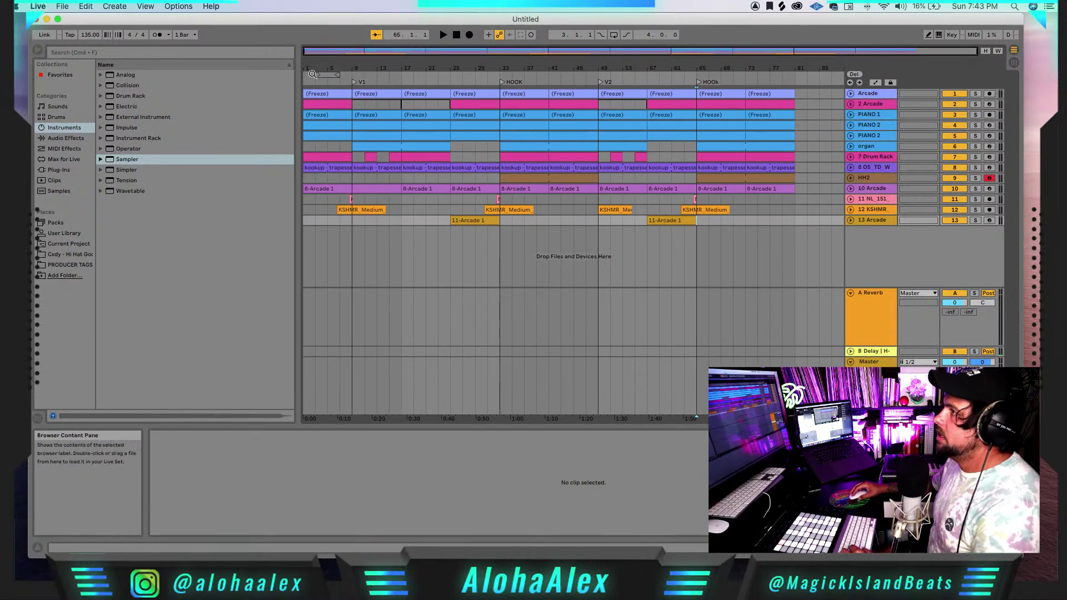
pyautogui.click(65, 117)
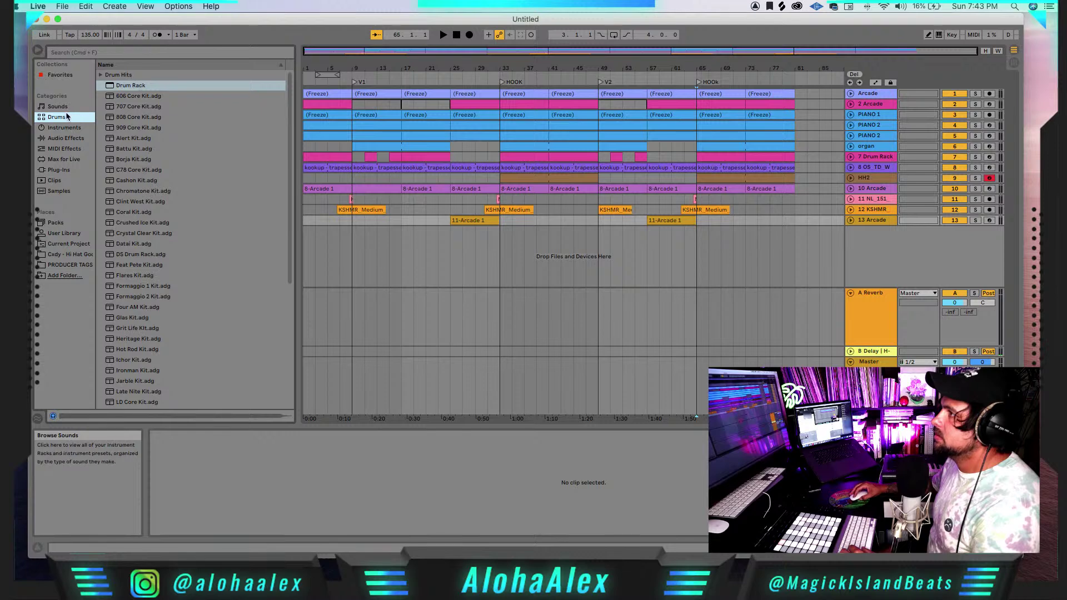
pyautogui.click(70, 139)
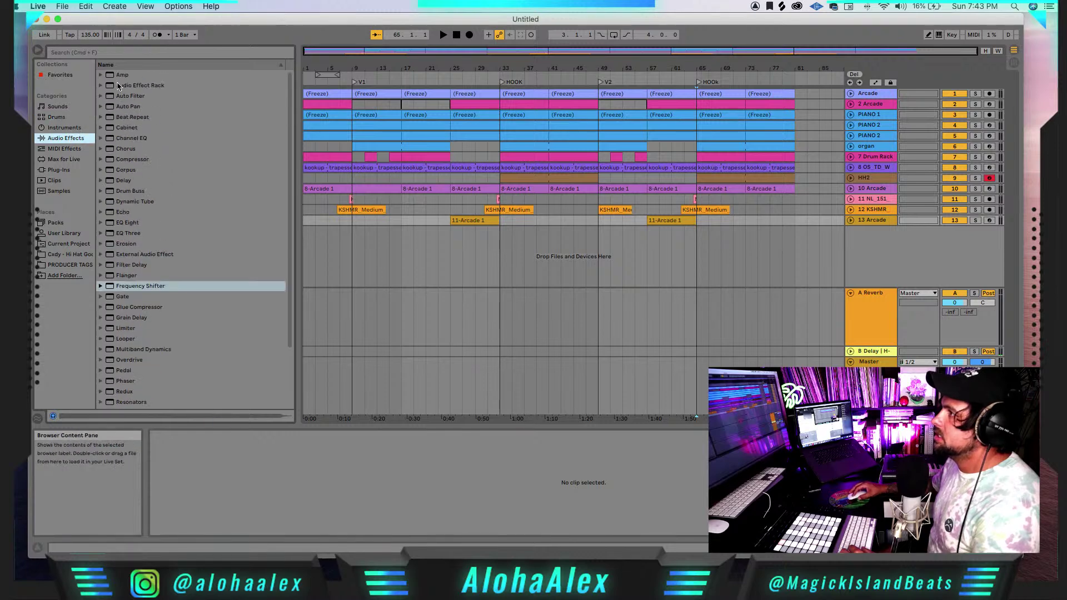
pyautogui.click(111, 99)
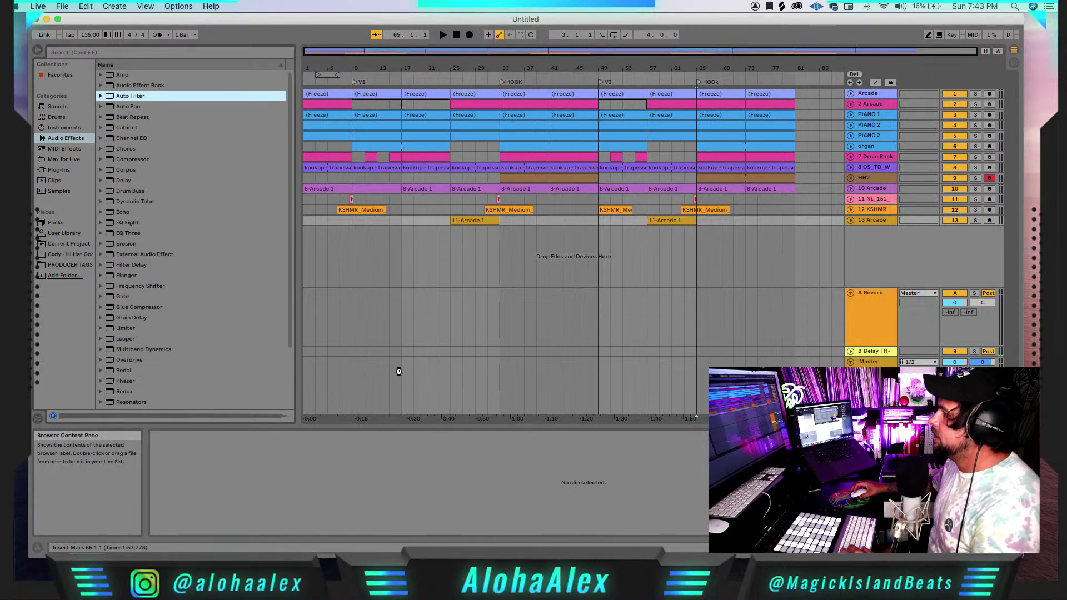
pyautogui.moveTo(399, 372); pyautogui.dragTo(399, 372)
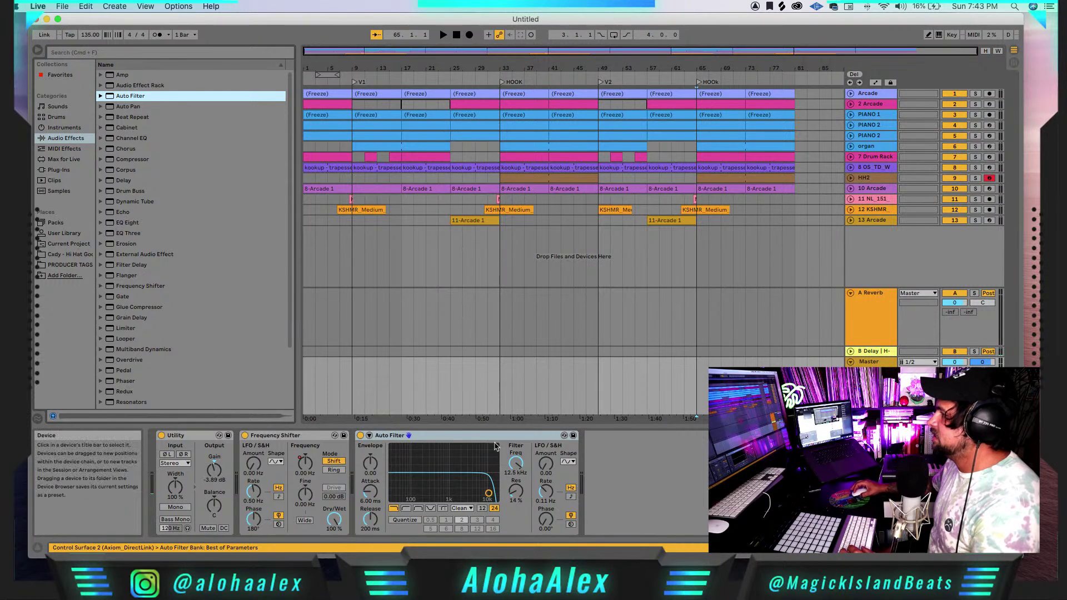
# - Automate the Master's Auto Filter frequency to curve up from about 1.4 kHz to 12.5 kHz at bar 9, and audition the intro
pyautogui.click(522, 466)
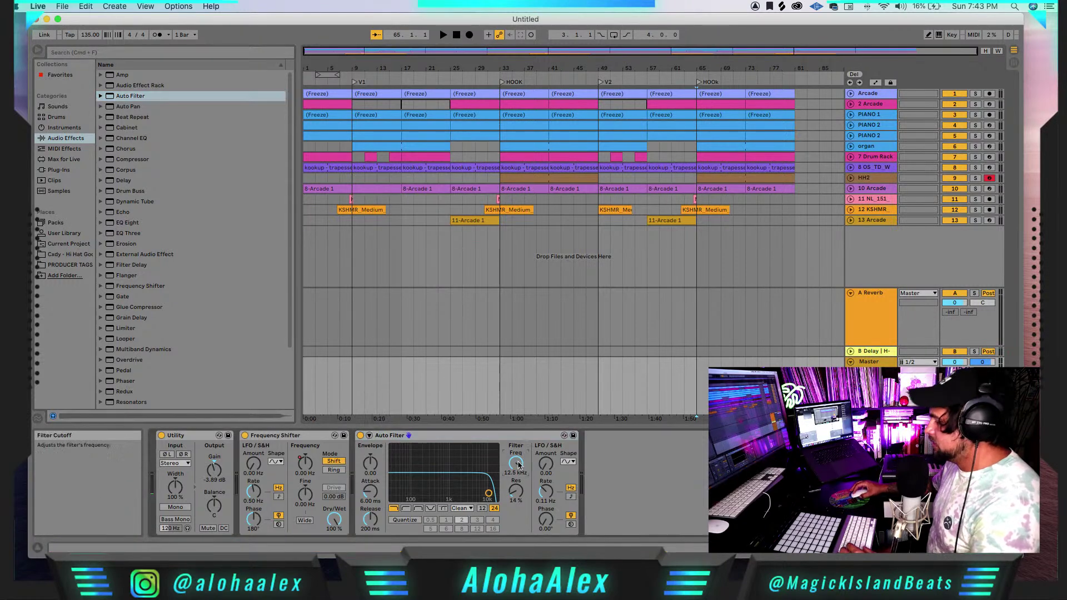
pyautogui.press('a')
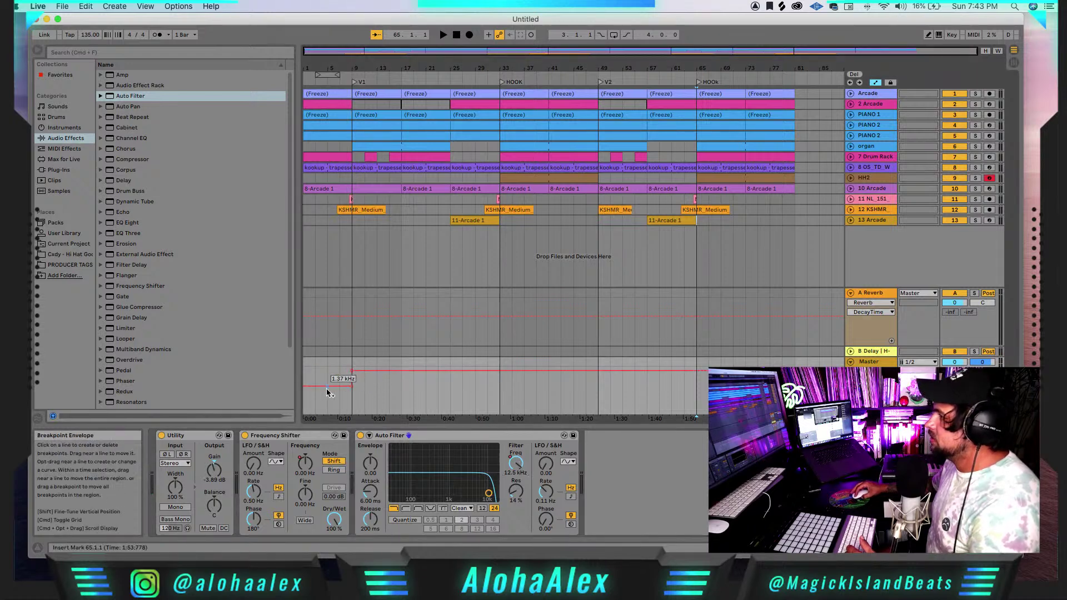
pyautogui.moveTo(351, 389); pyautogui.dragTo(333, 379)
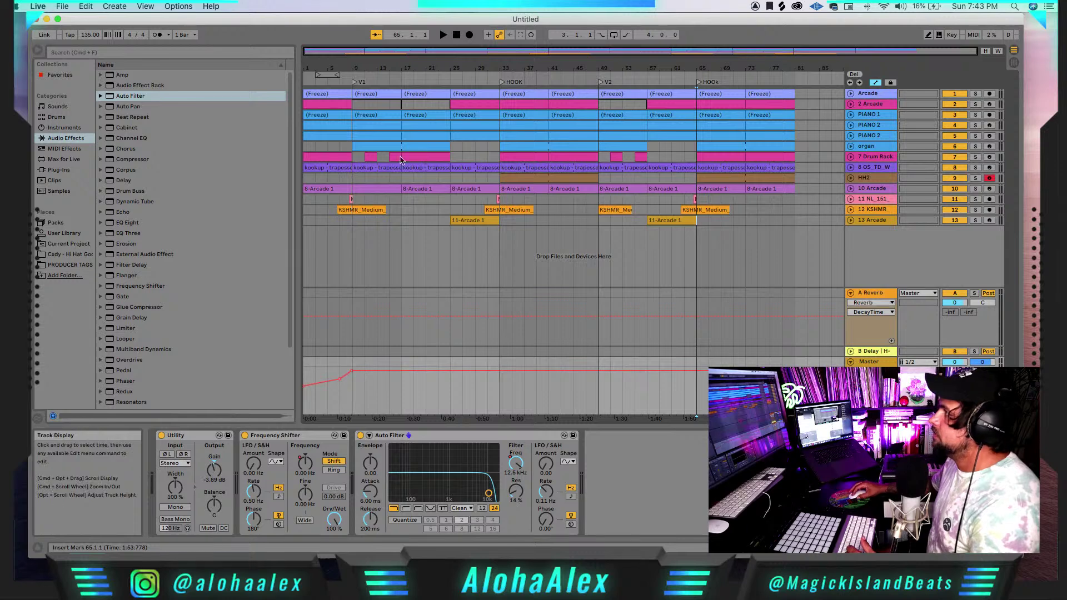
pyautogui.moveTo(345, 68); pyautogui.dragTo(366, 122)
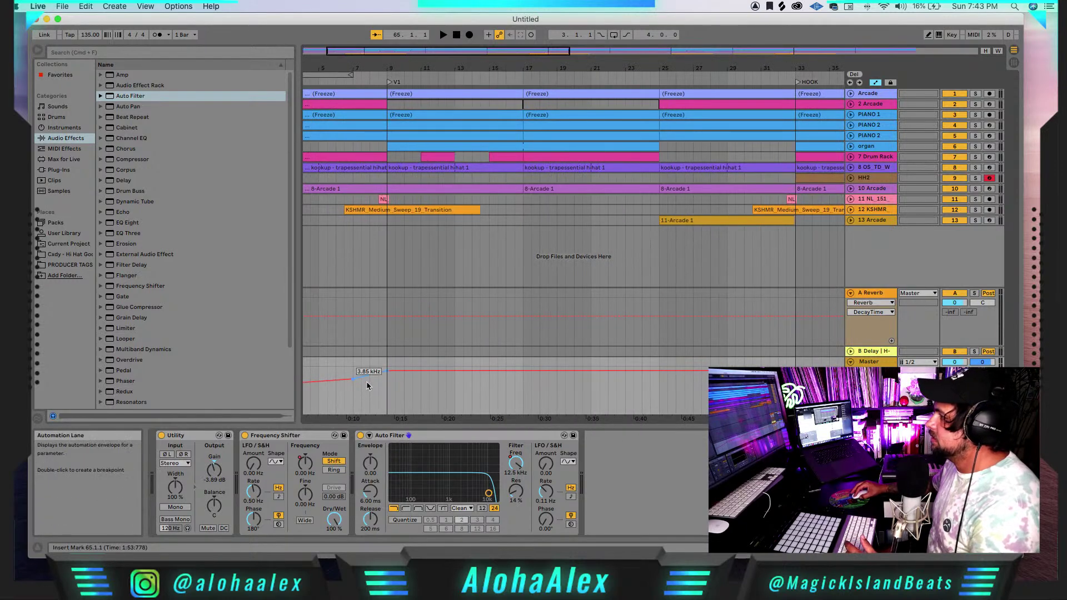
pyautogui.moveTo(368, 374); pyautogui.dragTo(364, 381)
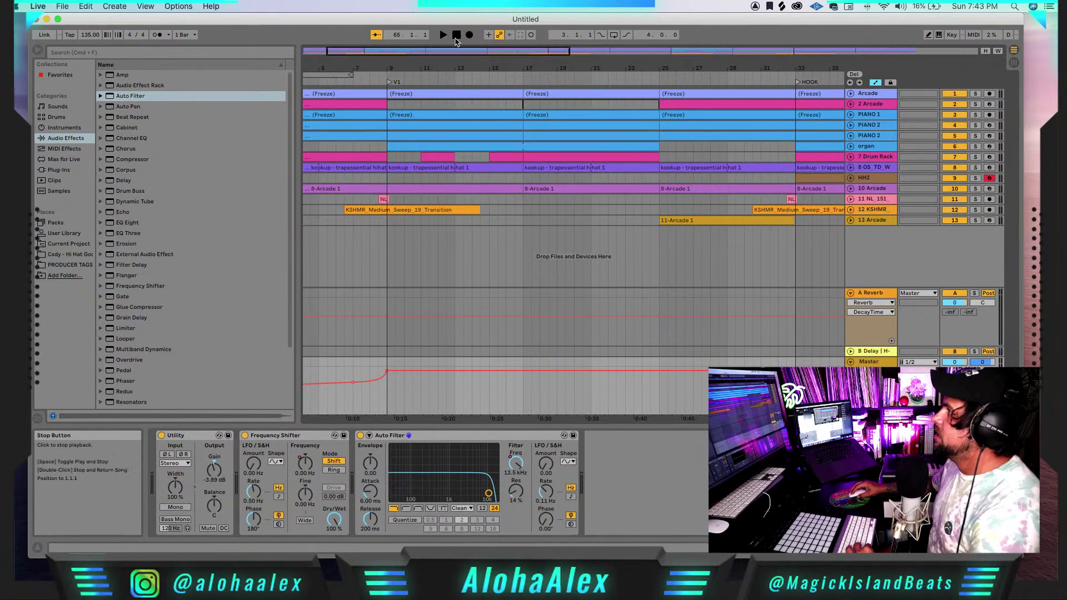
pyautogui.hscroll(-3, 451, 398)
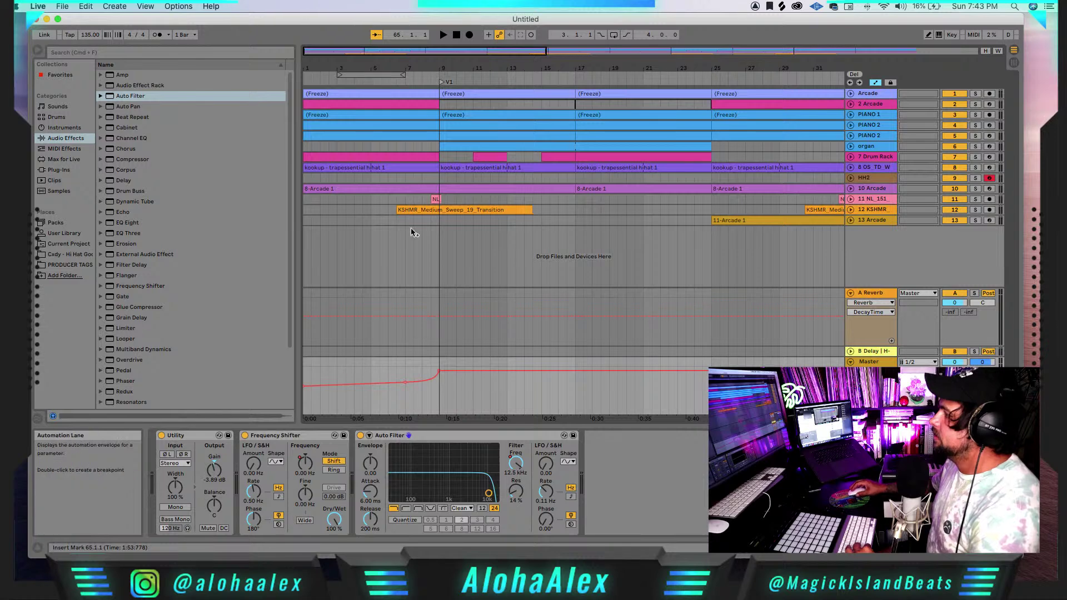
pyautogui.click(456, 36)
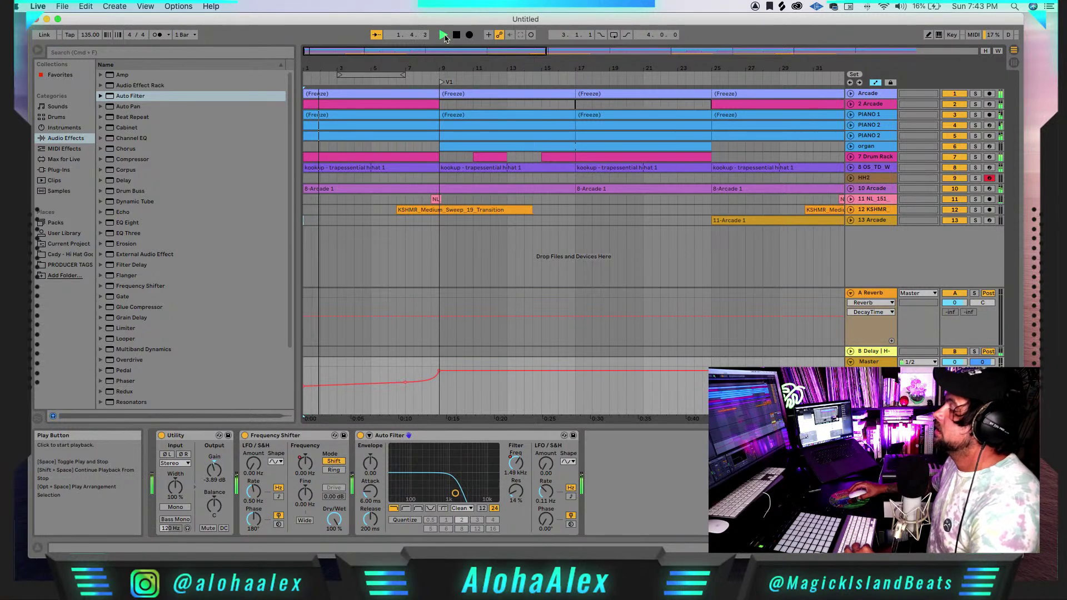
# - Switch to Splice and search all samples for "dub siren"
pyautogui.click(783, 6)
pyautogui.click(695, 26)
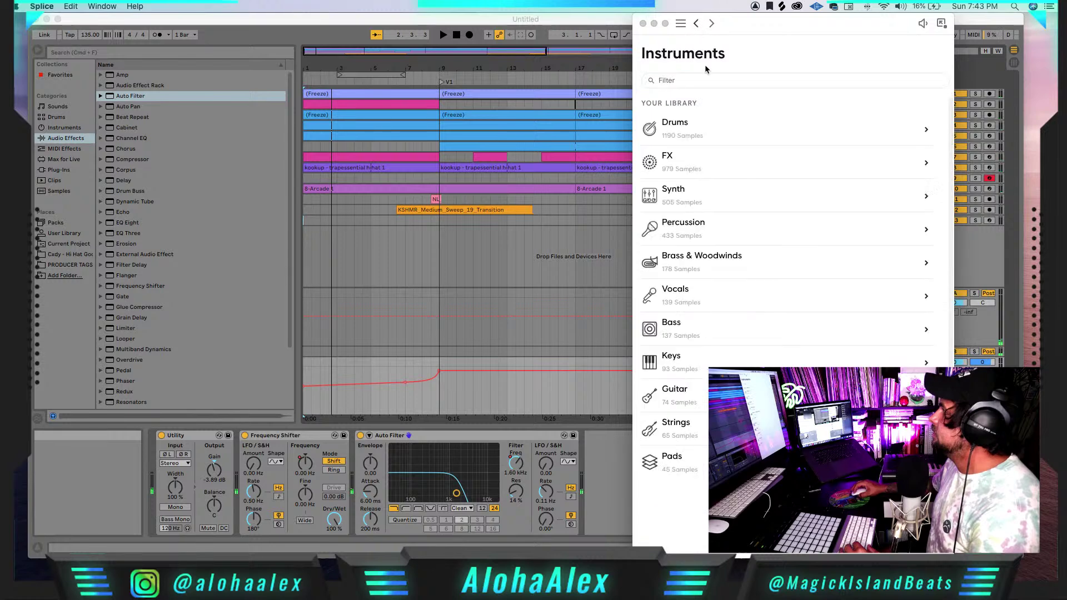
pyautogui.click(696, 26)
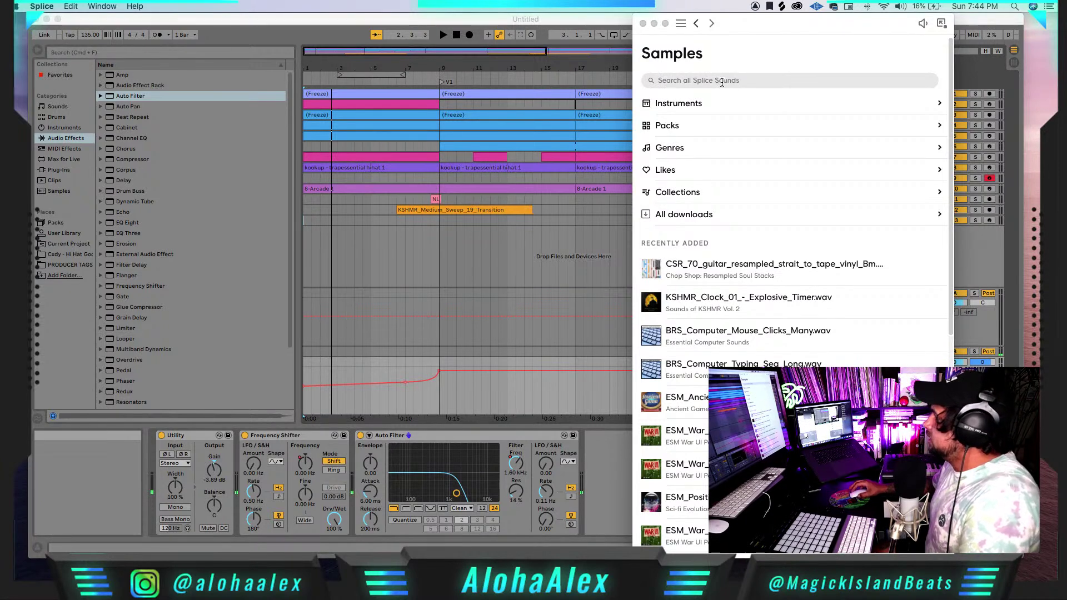
pyautogui.click(722, 82)
pyautogui.write('du')
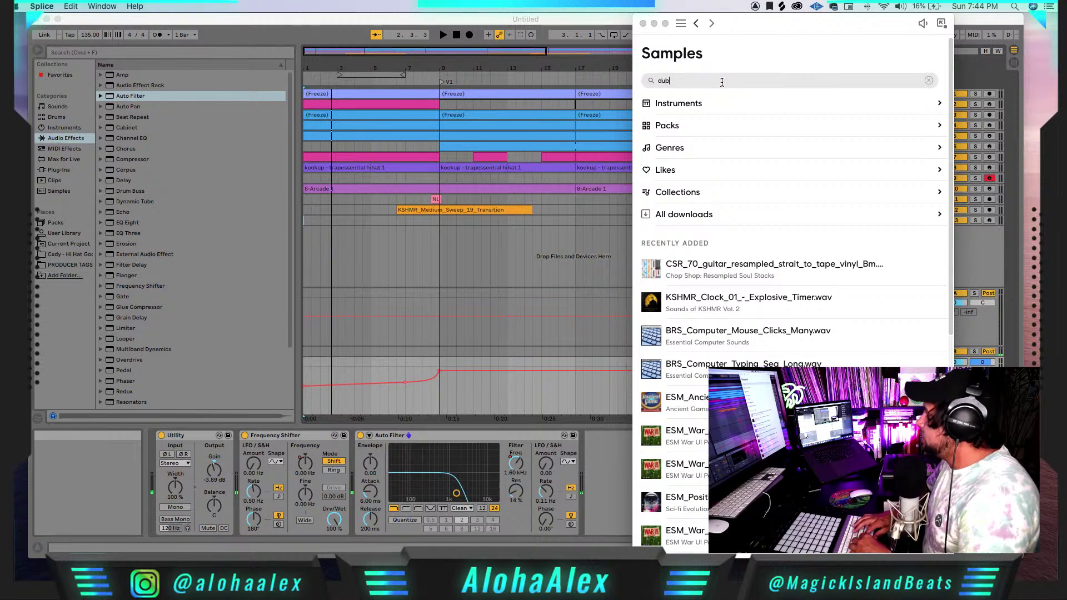
pyautogui.write('b')
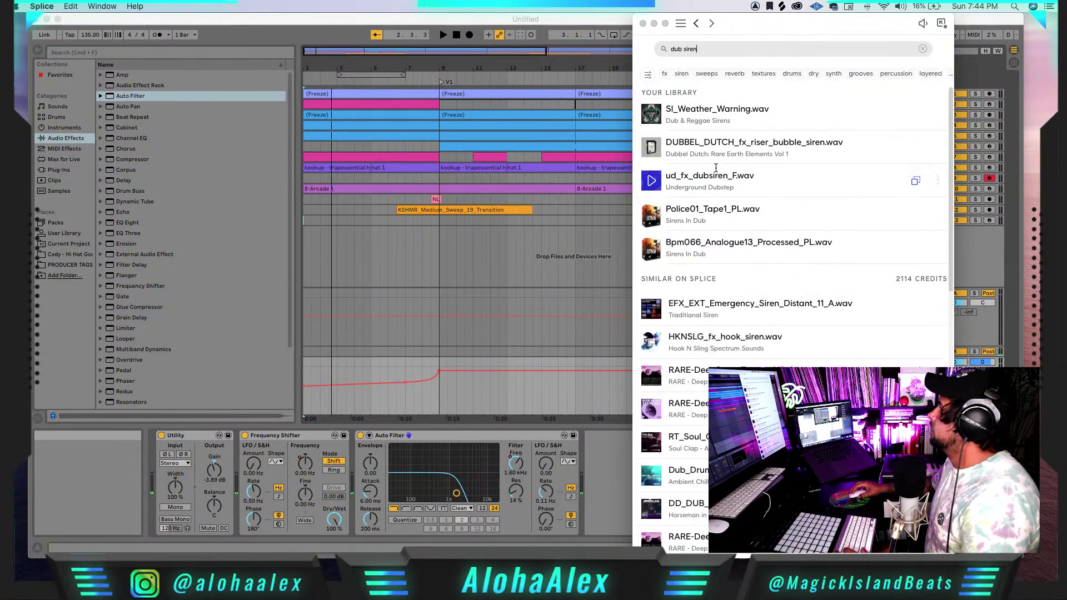
# - Place Bpm066_Analogue13_Processed_PL.wav on a new audio track across bars 1–9 and set the track volume to -28.5 dB
pyautogui.scroll(-1, 671, 208)
pyautogui.scroll(1, 671, 209)
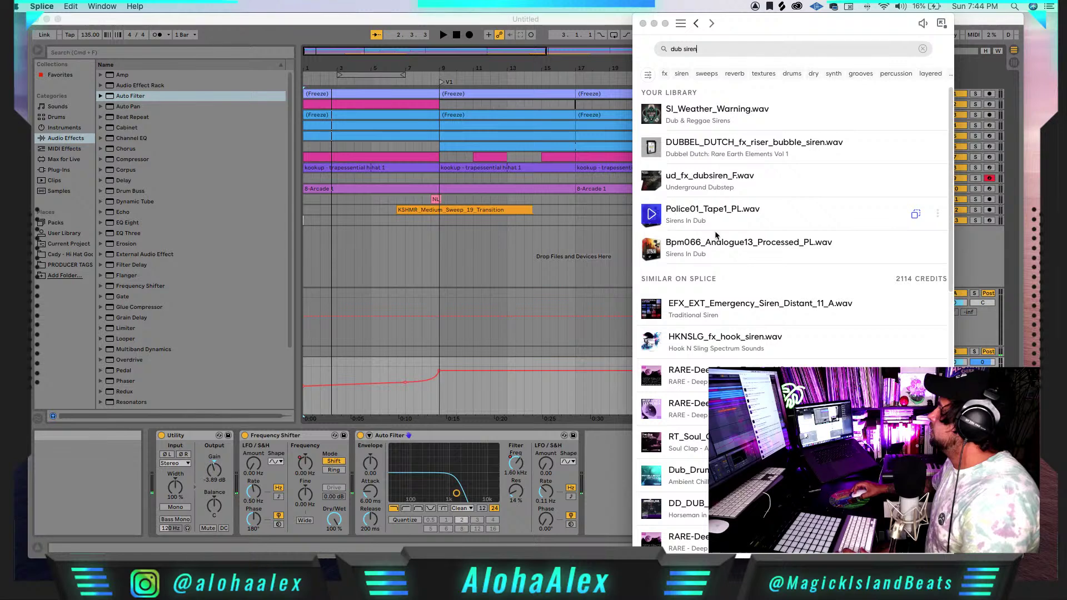
pyautogui.click(655, 249)
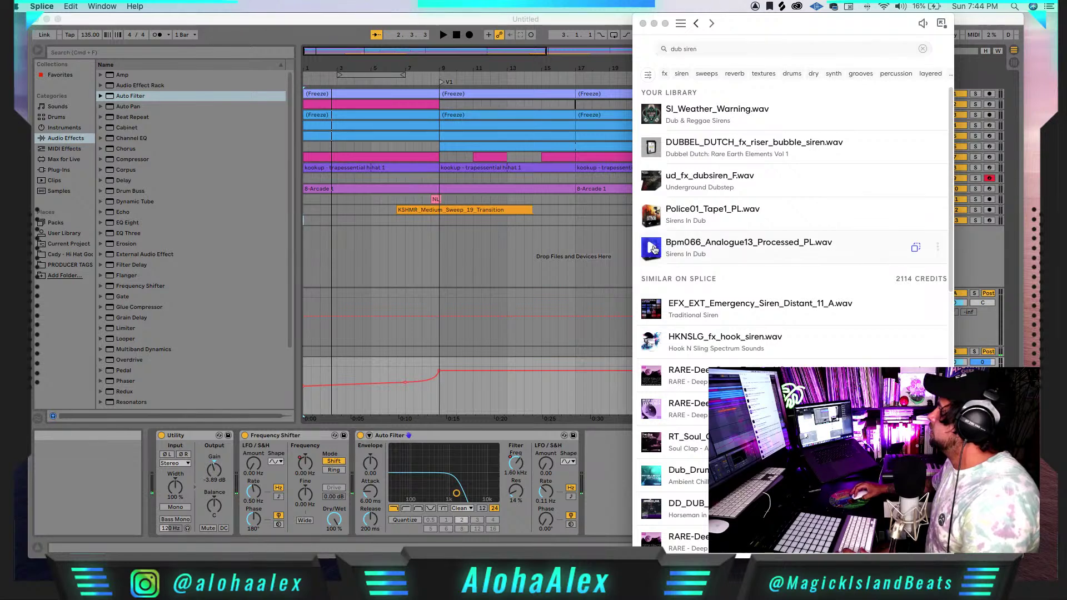
pyautogui.moveTo(912, 253); pyautogui.dragTo(425, 233)
pyautogui.moveTo(954, 240); pyautogui.dragTo(956, 242)
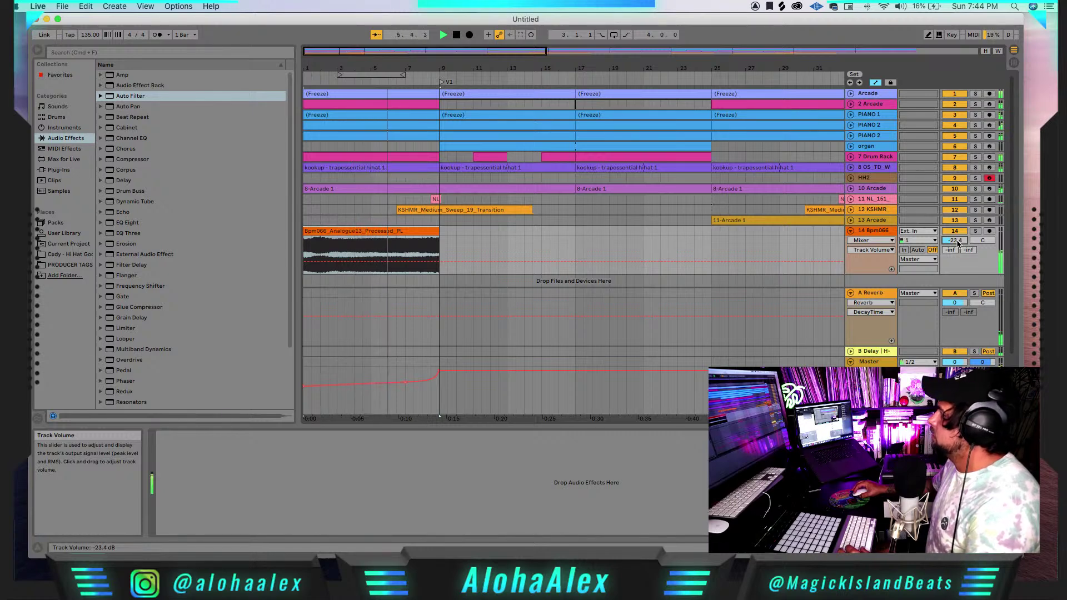
pyautogui.moveTo(957, 242); pyautogui.dragTo(956, 241)
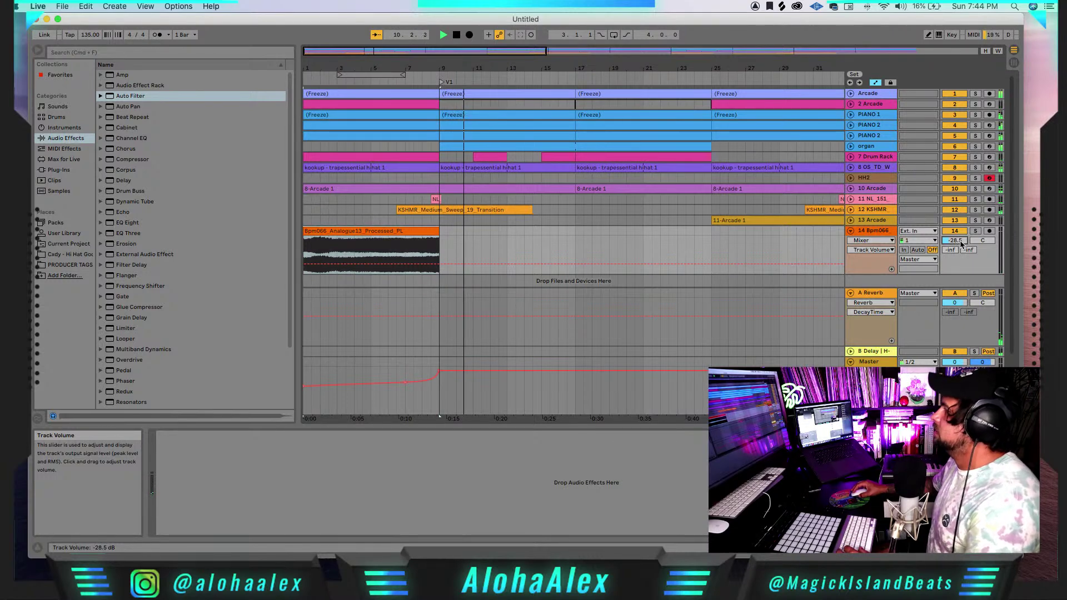
# - Unfold the 10 Arcade track and deactivate its clip from bars 9–17
pyautogui.click(851, 189)
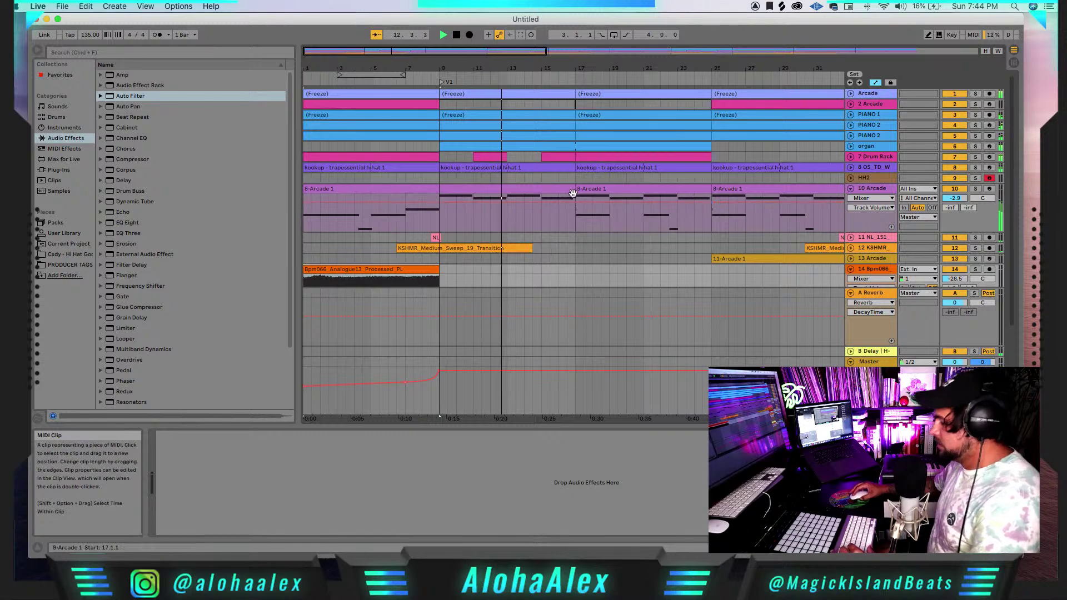
pyautogui.click(437, 203)
pyautogui.click(451, 191)
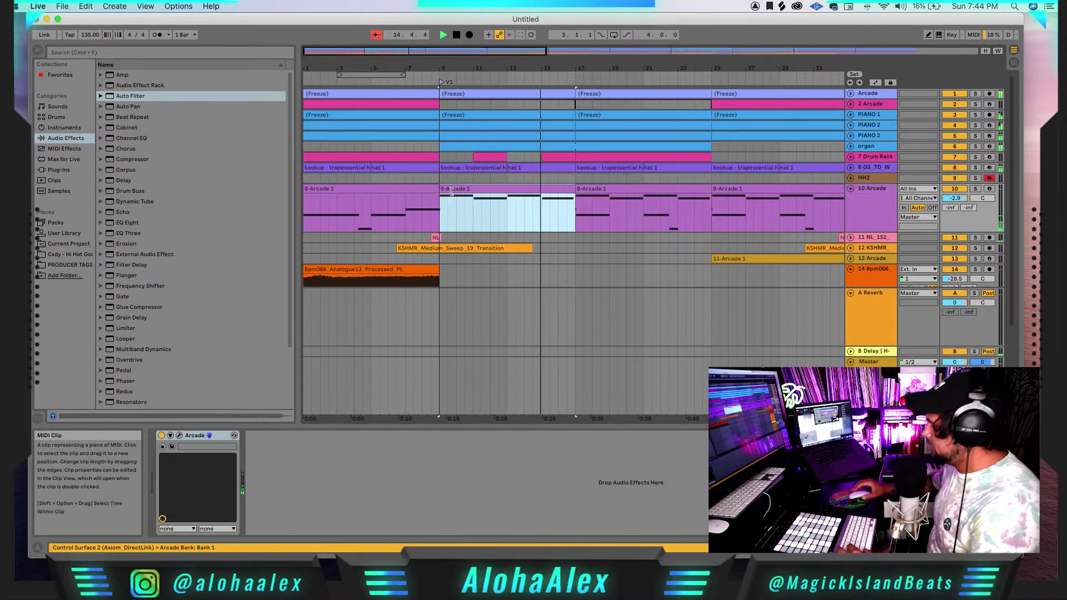
pyautogui.press('0')
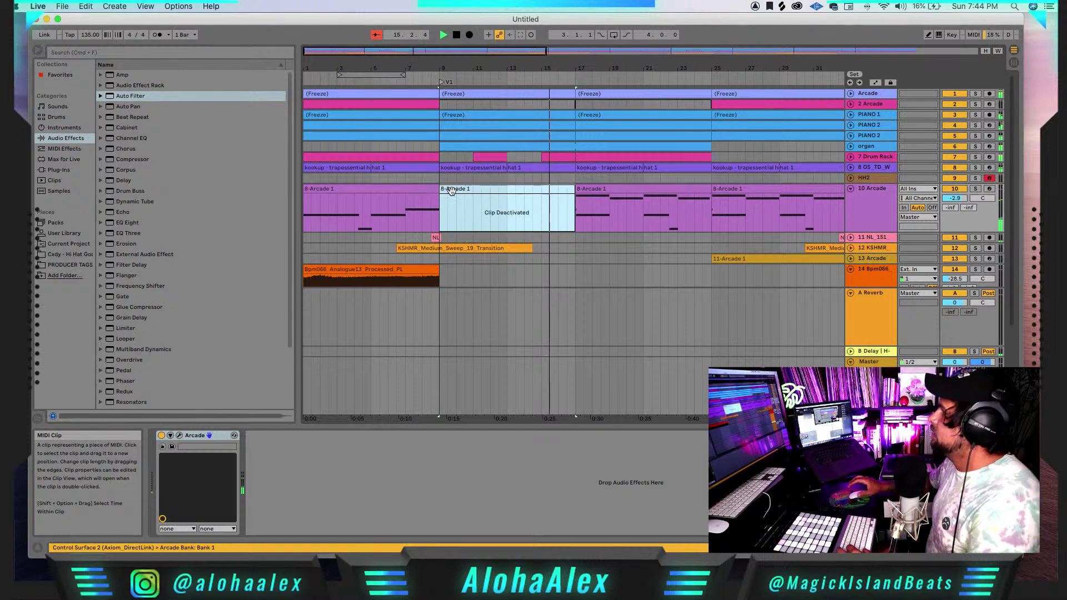
pyautogui.click(538, 211)
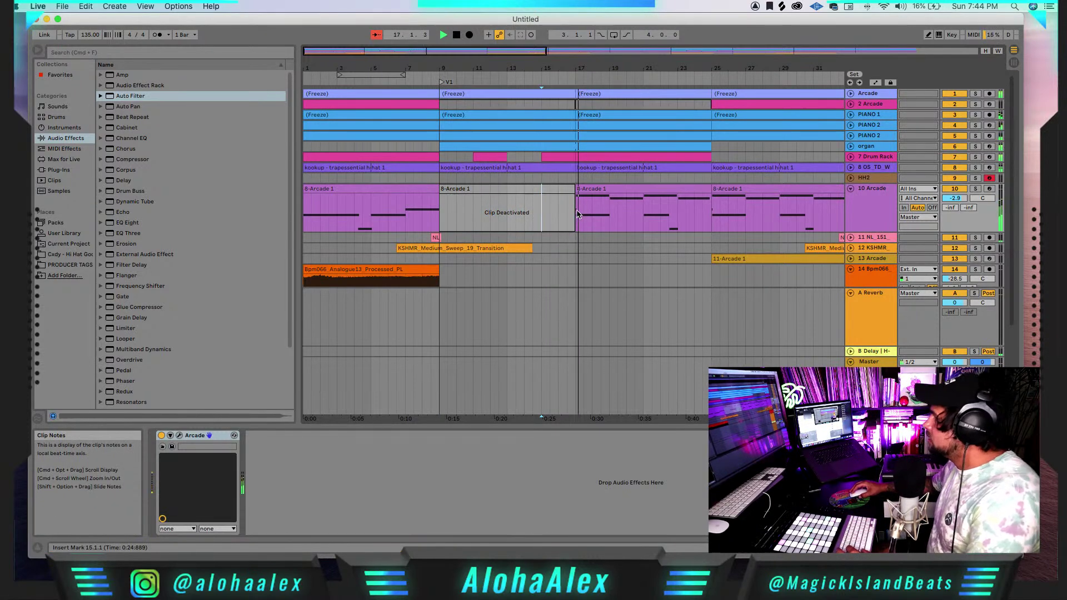
pyautogui.hscroll(2, 579, 214)
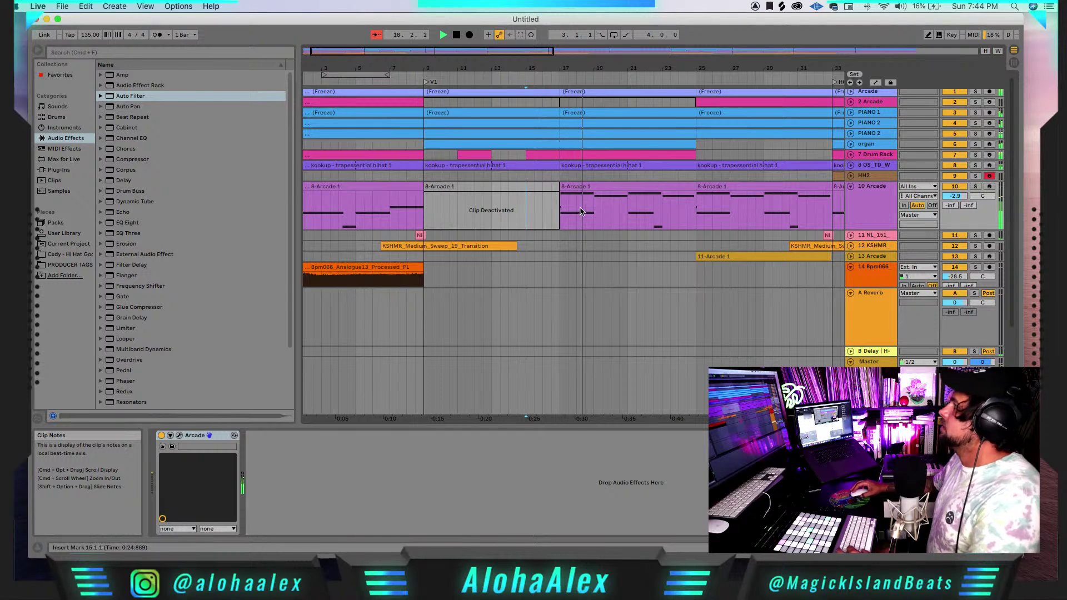
pyautogui.click(873, 136)
pyautogui.click(872, 114)
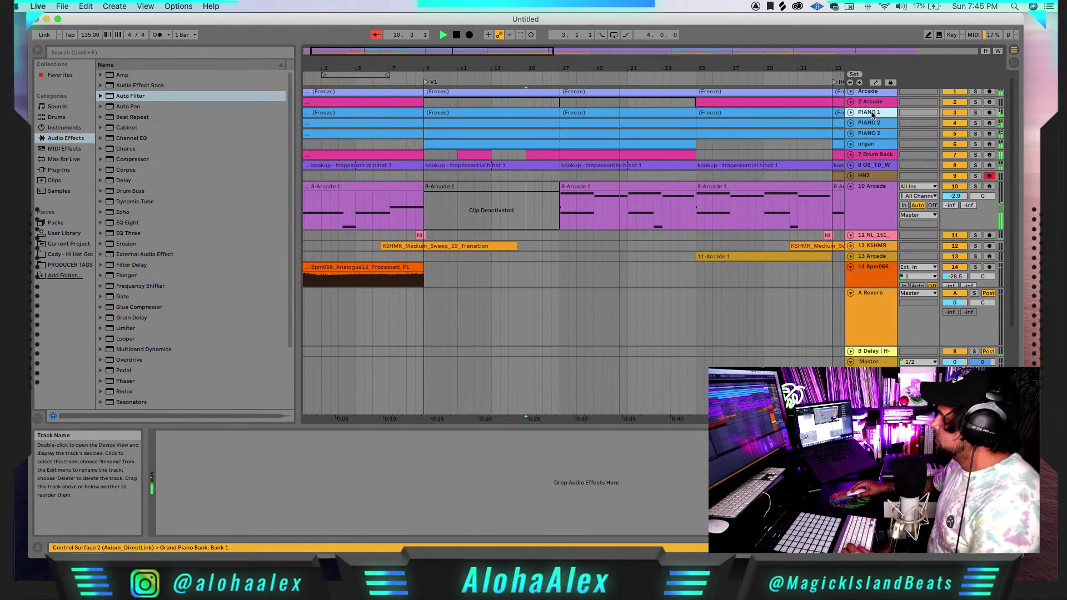
pyautogui.scroll(1, 872, 130)
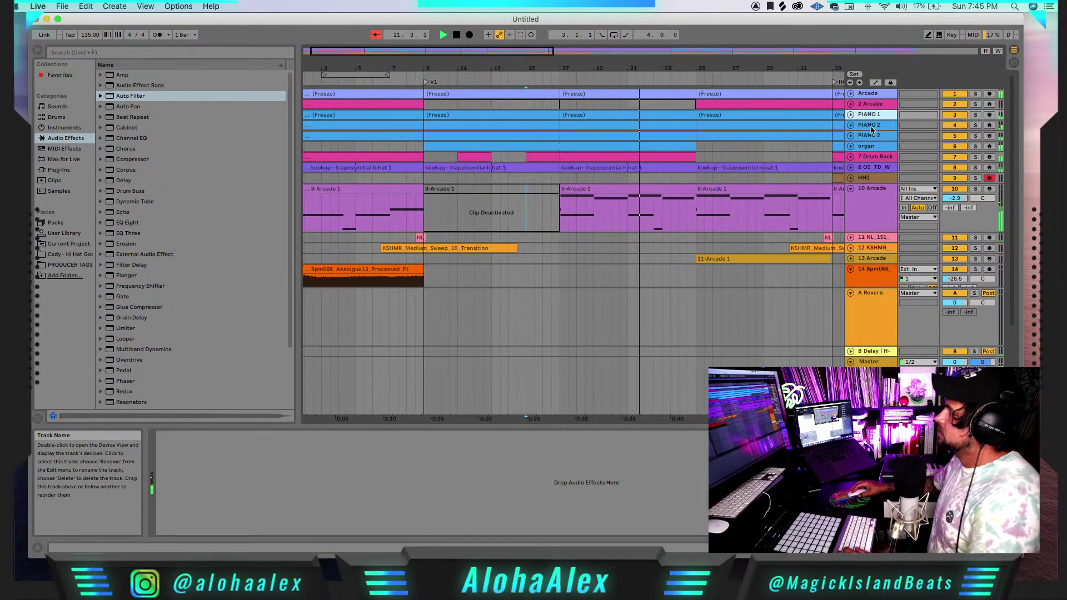
pyautogui.hscroll(2, 688, 138)
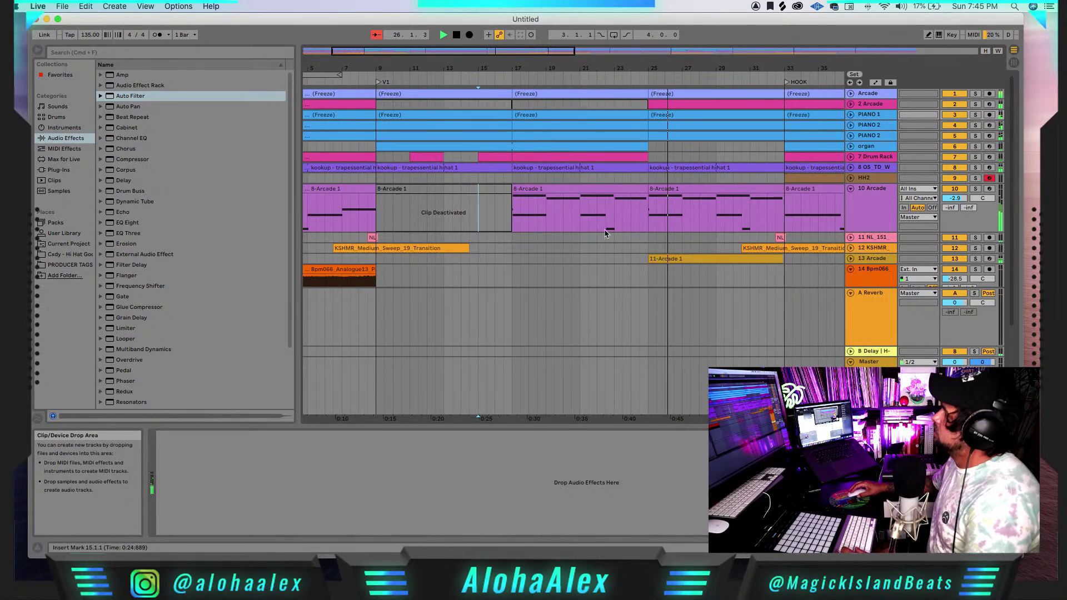
# - Switch to Splice, search for "RISER" and browse the library samples for a short riser
pyautogui.press('super+Tab')
pyautogui.doubleClick(727, 51)
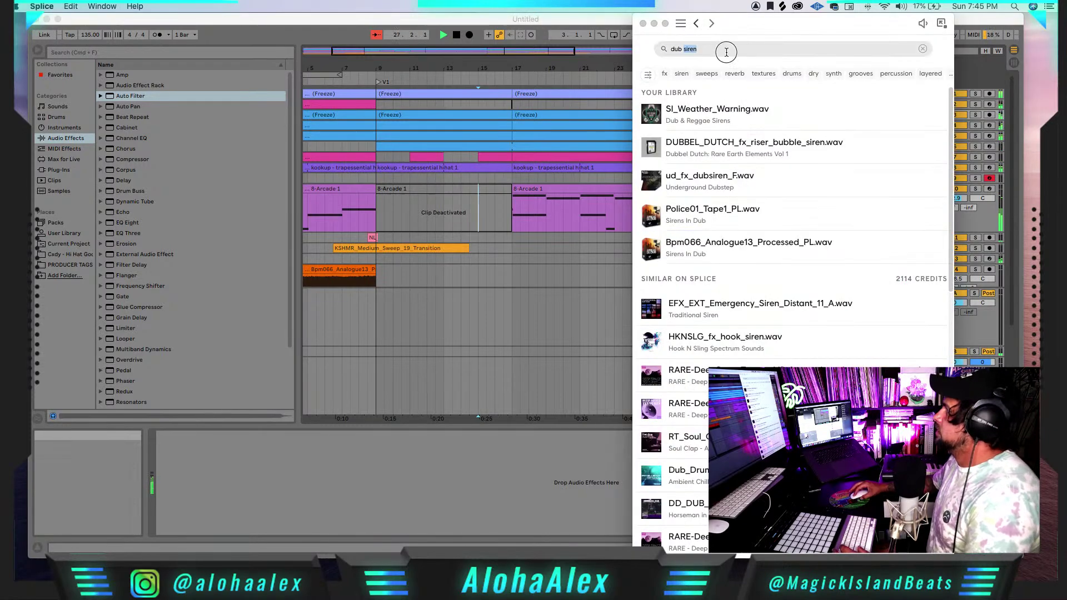
pyautogui.write('RISRE')
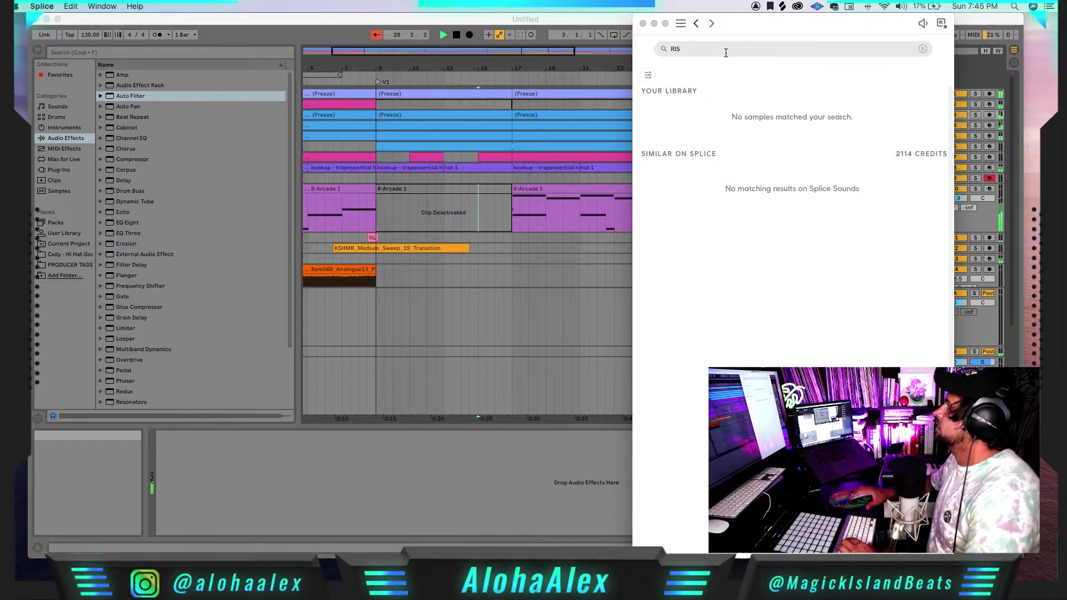
pyautogui.write('ER')
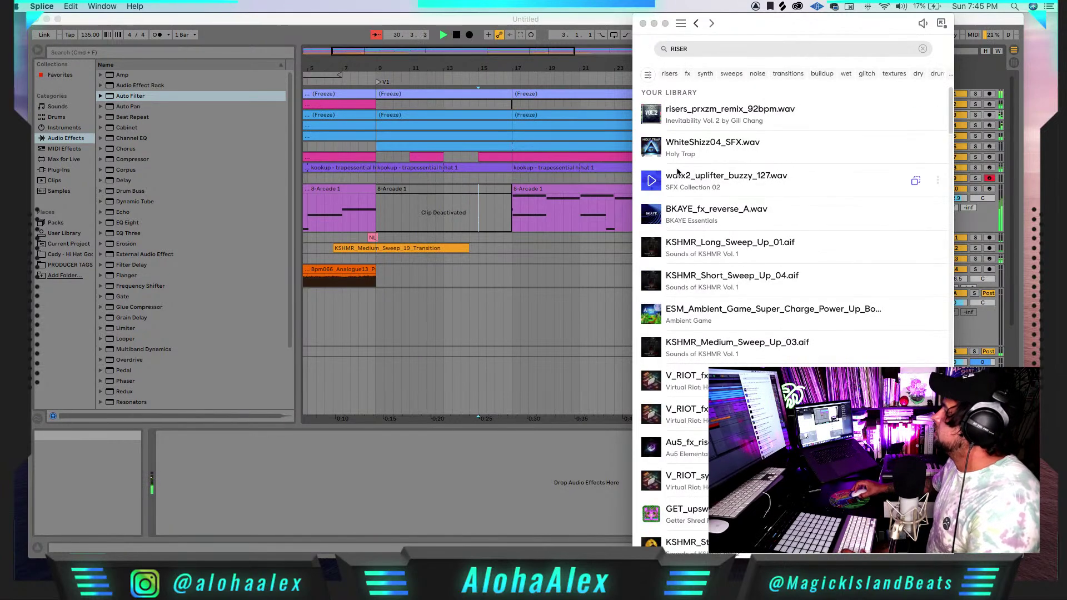
pyautogui.scroll(-10, 750, 202)
pyautogui.scroll(-7, 786, 319)
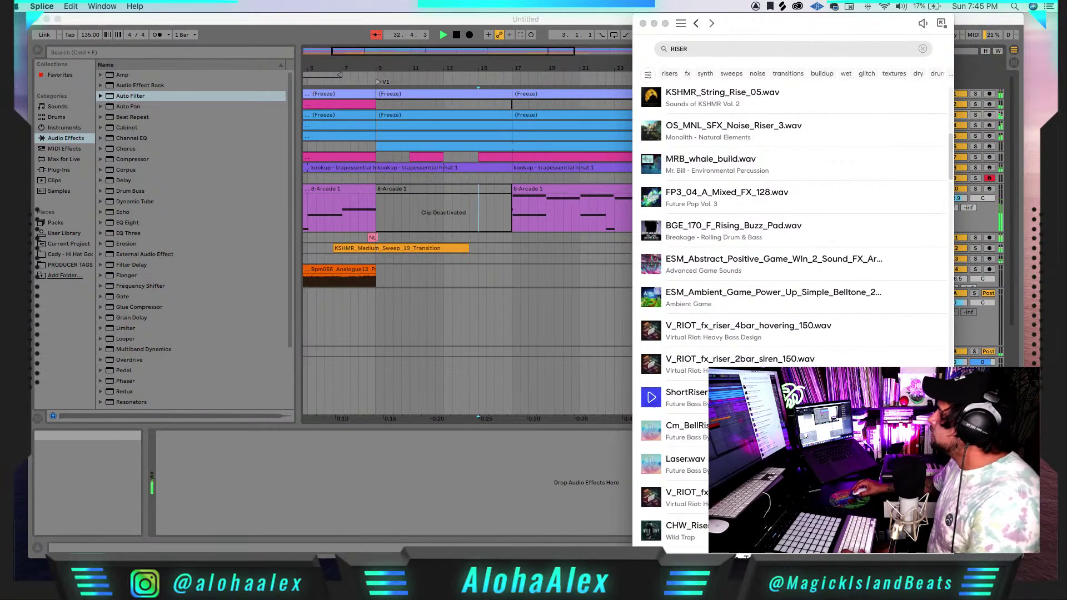
# - Place the ShortRiser2 sample on a new audio track and align its end with bar 25
pyautogui.moveTo(678, 397); pyautogui.dragTo(645, 243)
pyautogui.click(602, 266)
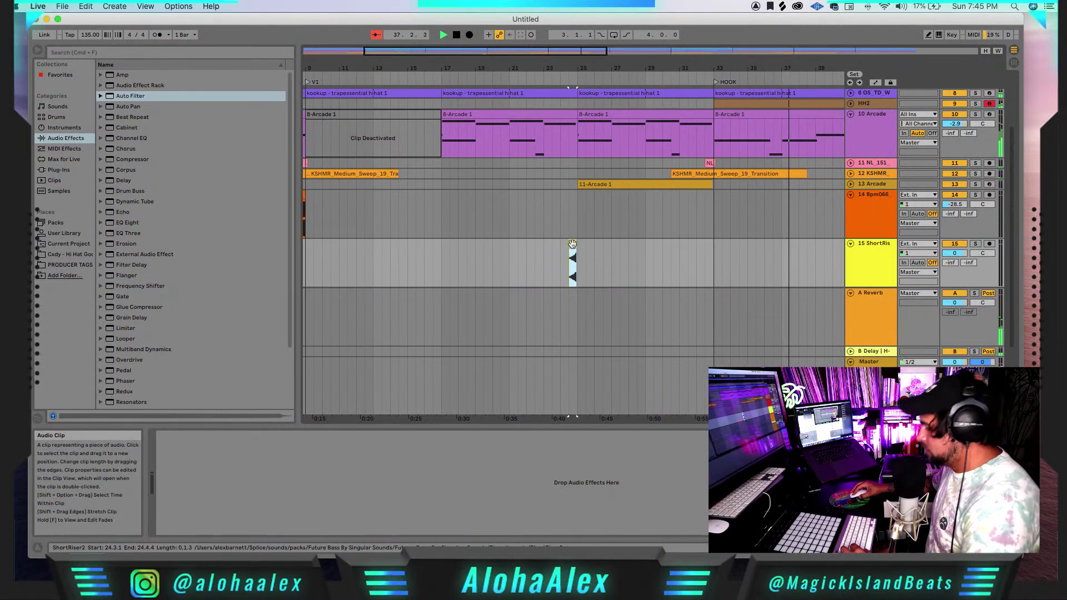
pyautogui.moveTo(573, 243); pyautogui.dragTo(574, 247)
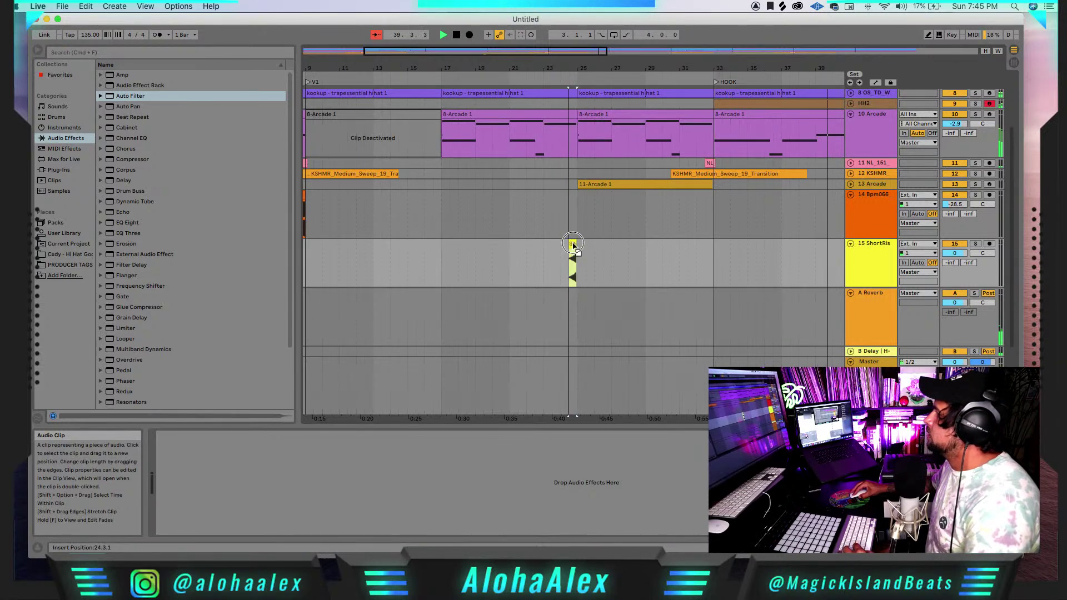
pyautogui.click(573, 245)
pyautogui.click(573, 245)
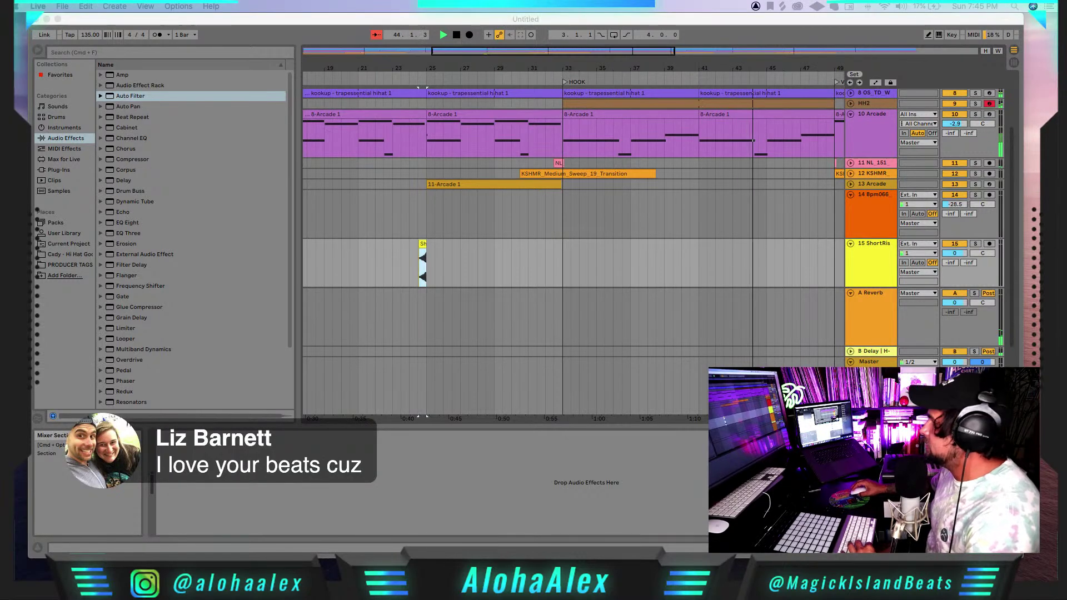
# - Stop playback and copy the short riser clip to just before the V2 locator at bar 49
pyautogui.click(552, 267)
pyautogui.press('space')
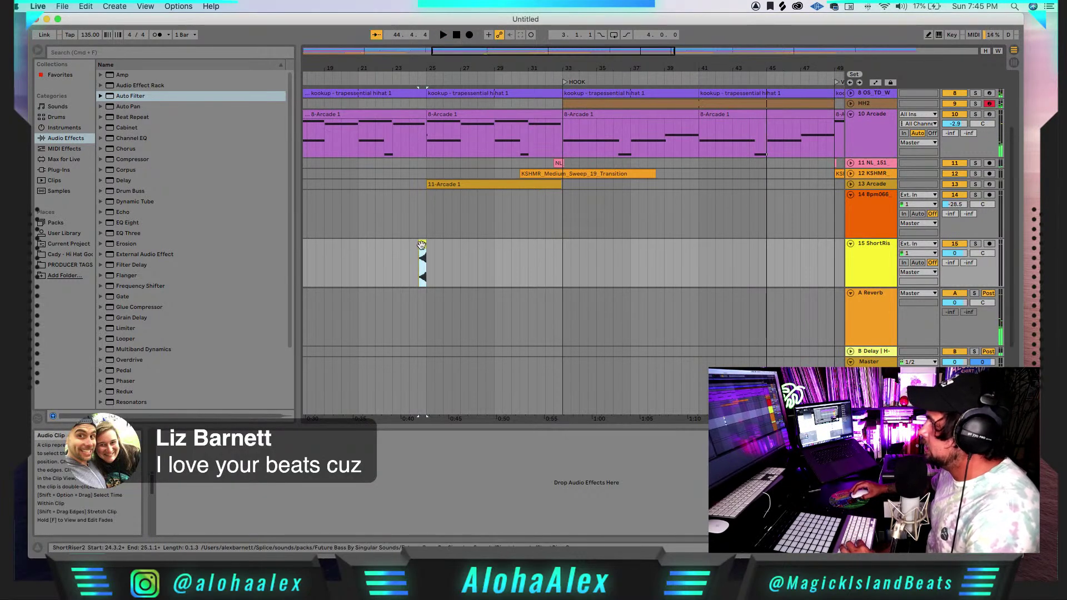
pyautogui.moveTo(423, 245)
pyautogui.mouseDown()
pyautogui.moveTo(756, 217)
pyautogui.moveTo(706, 262)
pyautogui.moveTo(831, 262)
pyautogui.moveTo(347, 220)
pyautogui.moveTo(425, 256)
pyautogui.mouseUp()
pyautogui.hscroll(2, 485, 255)
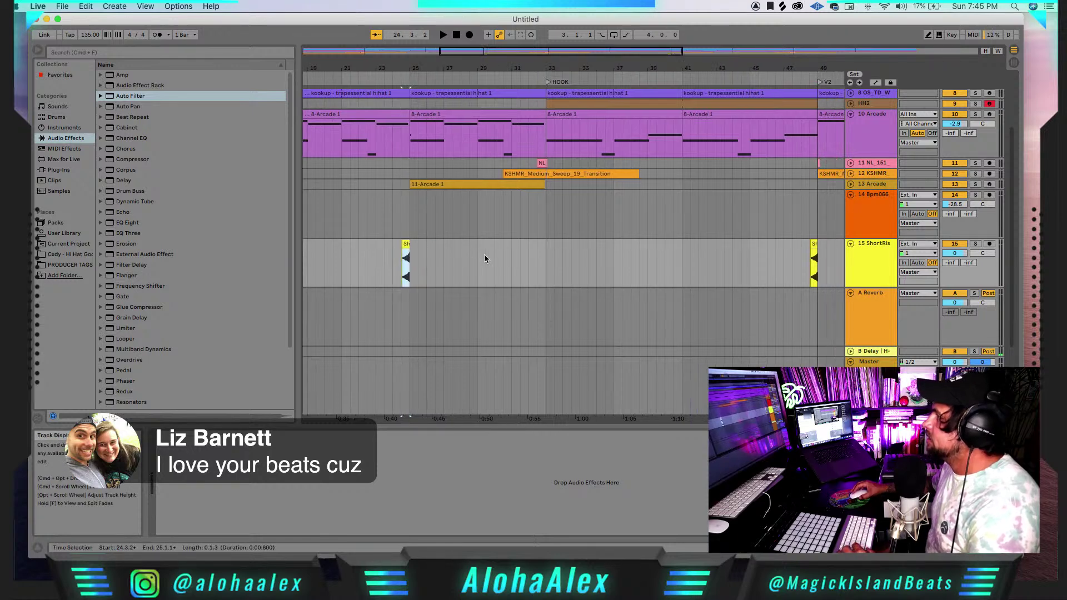
pyautogui.moveTo(464, 55); pyautogui.dragTo(364, 63)
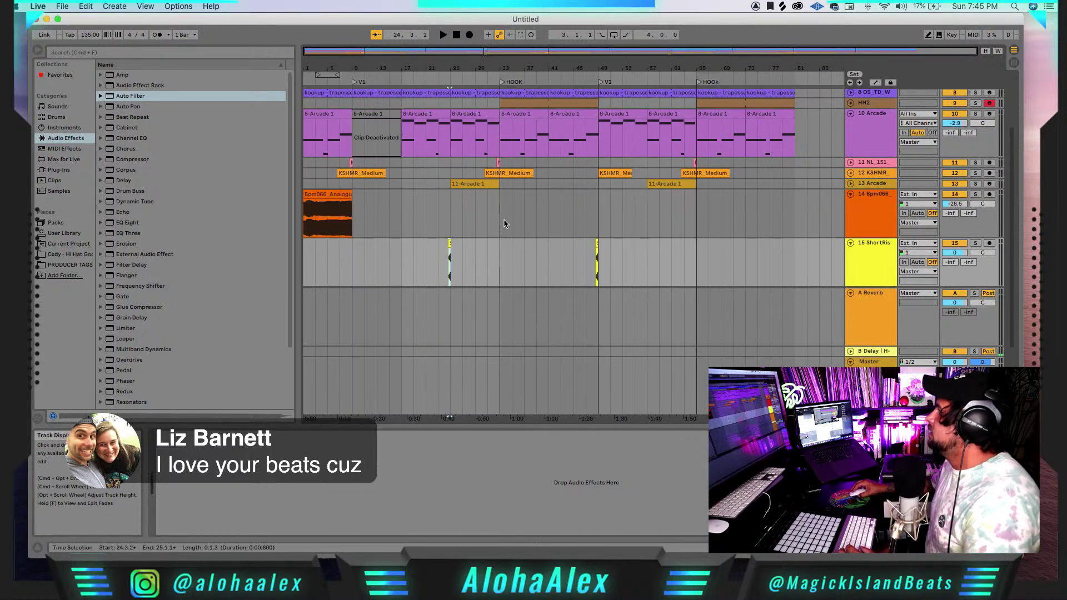
pyautogui.scroll(1, 609, 225)
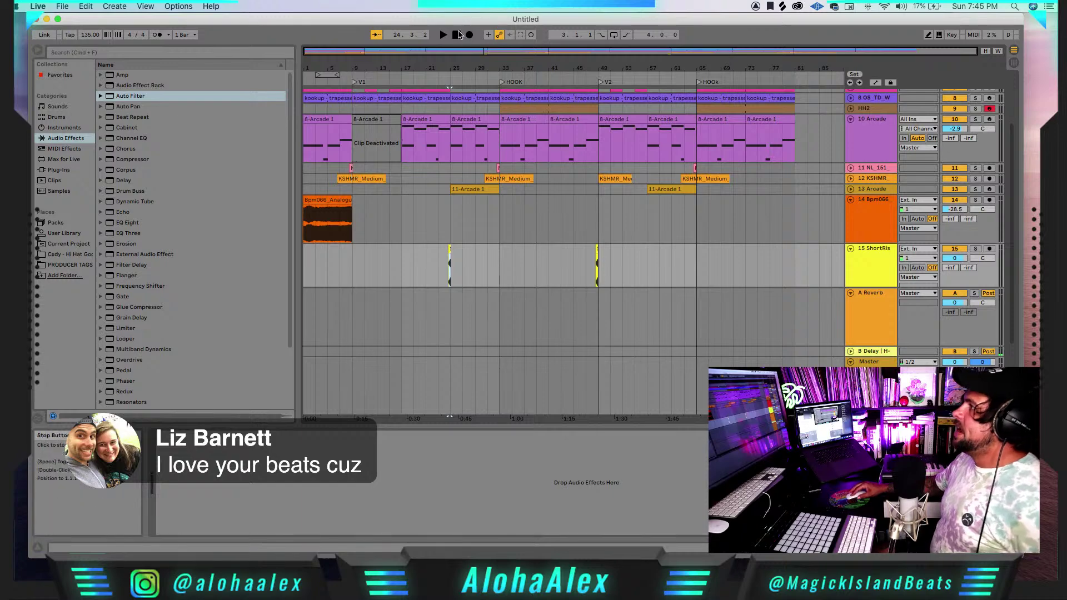